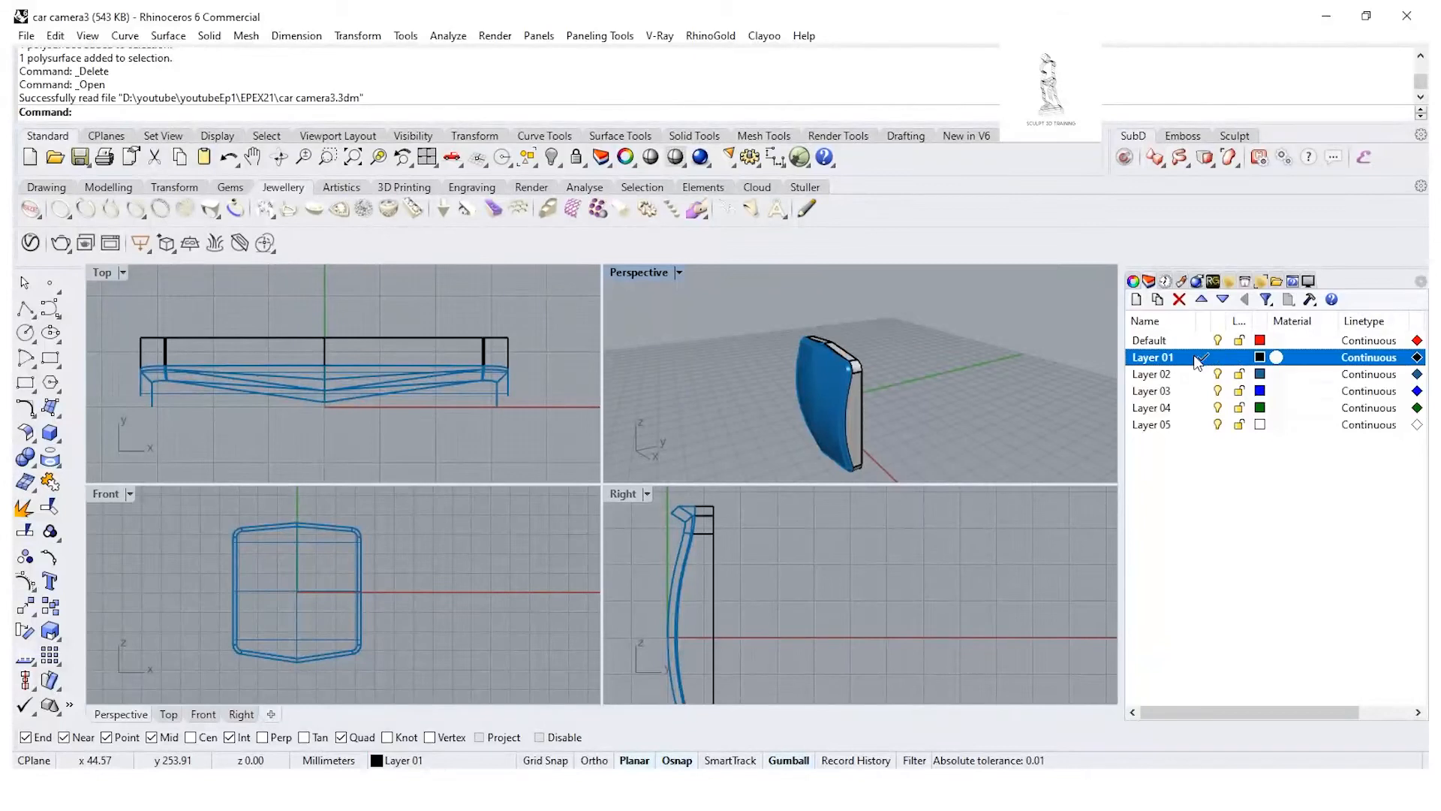
Step: Make Layer 02 the current layer and hide Layer 01, leaving the blue cover parts on screen
{"action": "left_click", "coordinate": [1217, 374]}
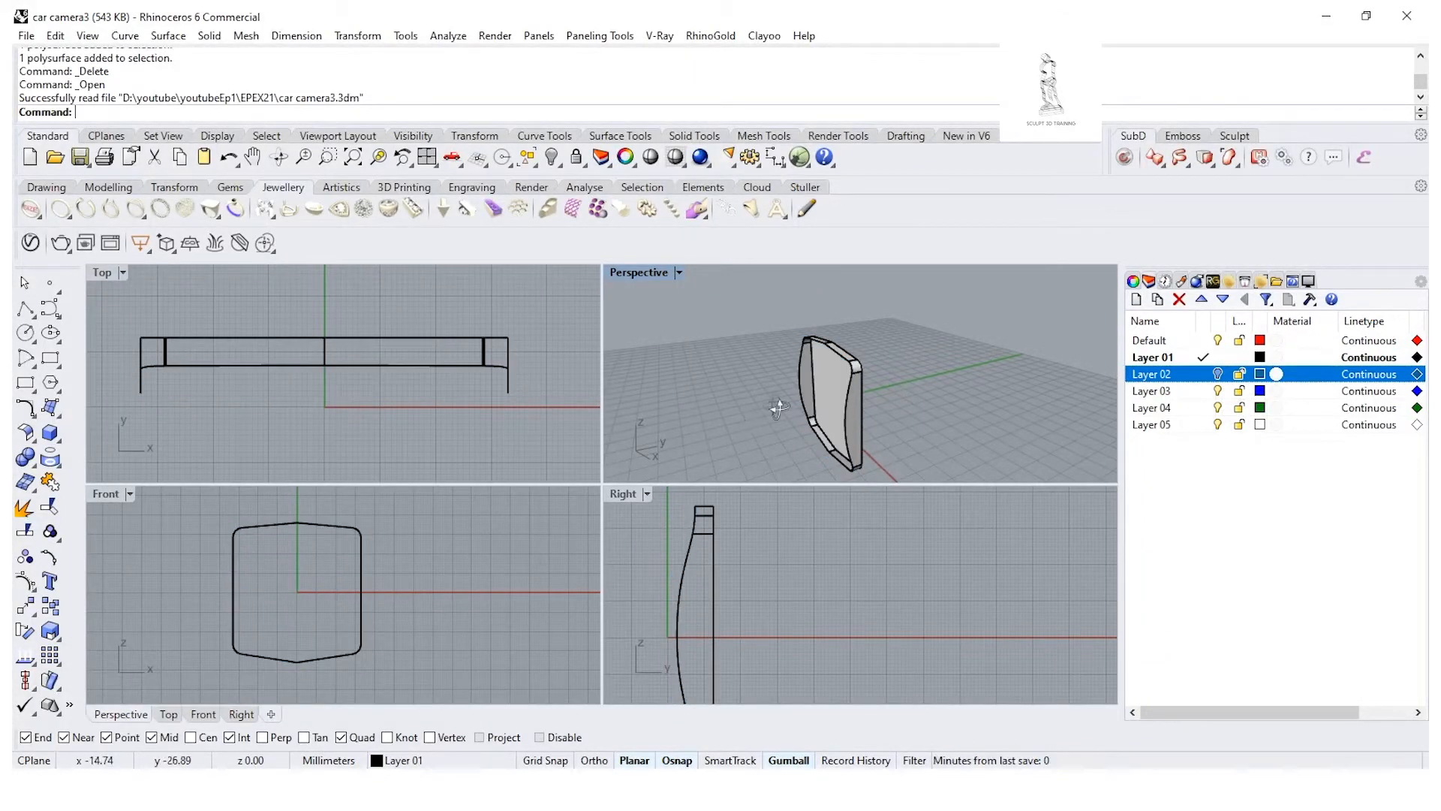
{"action": "right_click_drag", "start_coordinate": [777, 408], "coordinate": [799, 414]}
{"action": "left_click", "coordinate": [1218, 374]}
{"action": "left_click", "coordinate": [1203, 374]}
{"action": "left_click", "coordinate": [1218, 357]}
Step: Copy the curved surface behind the blue cover and paste a duplicate in place
{"action": "right_click_drag", "start_coordinate": [952, 362], "coordinate": [794, 368]}
{"action": "left_click", "coordinate": [796, 376]}
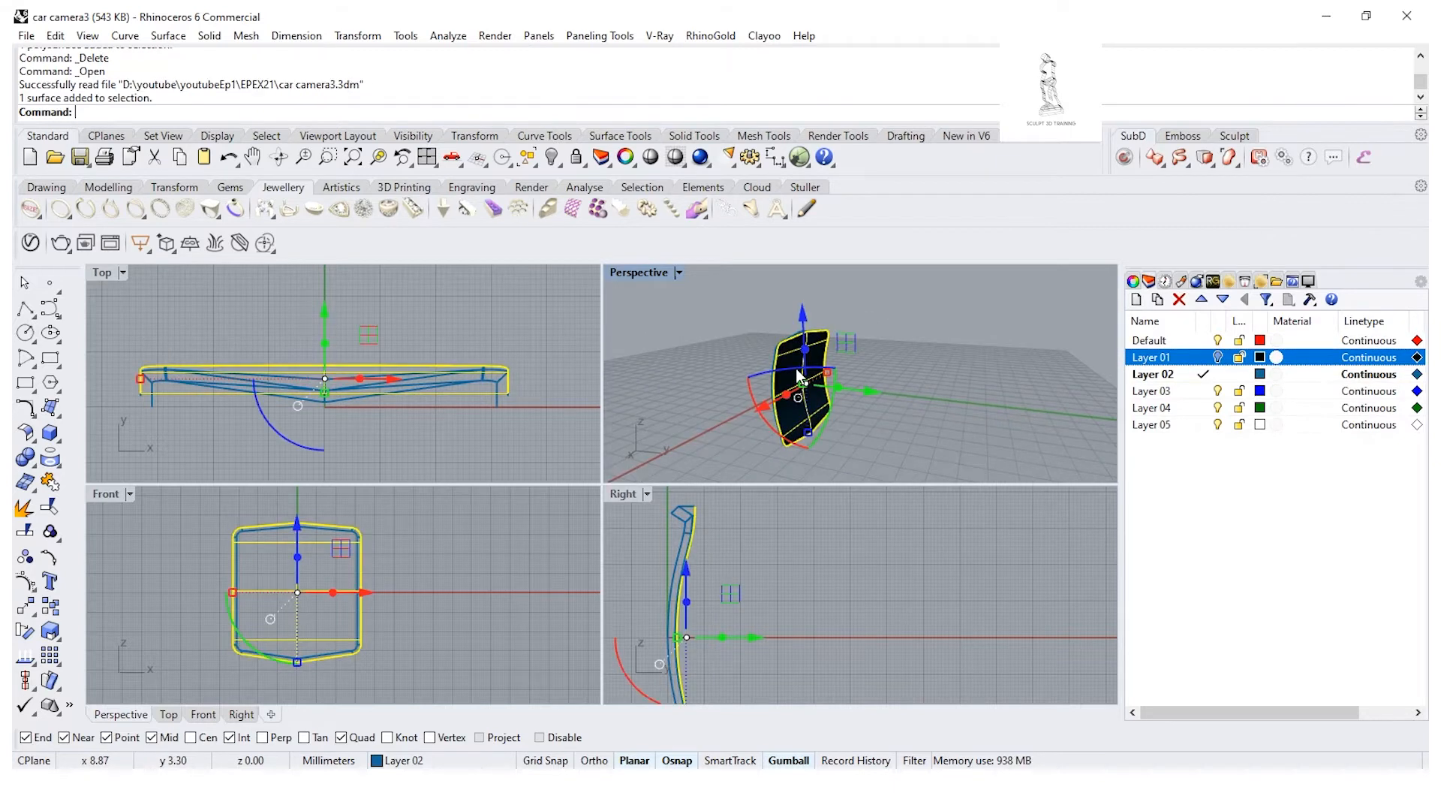
{"action": "left_click", "coordinate": [51, 41]}
{"action": "left_click", "coordinate": [75, 160]}
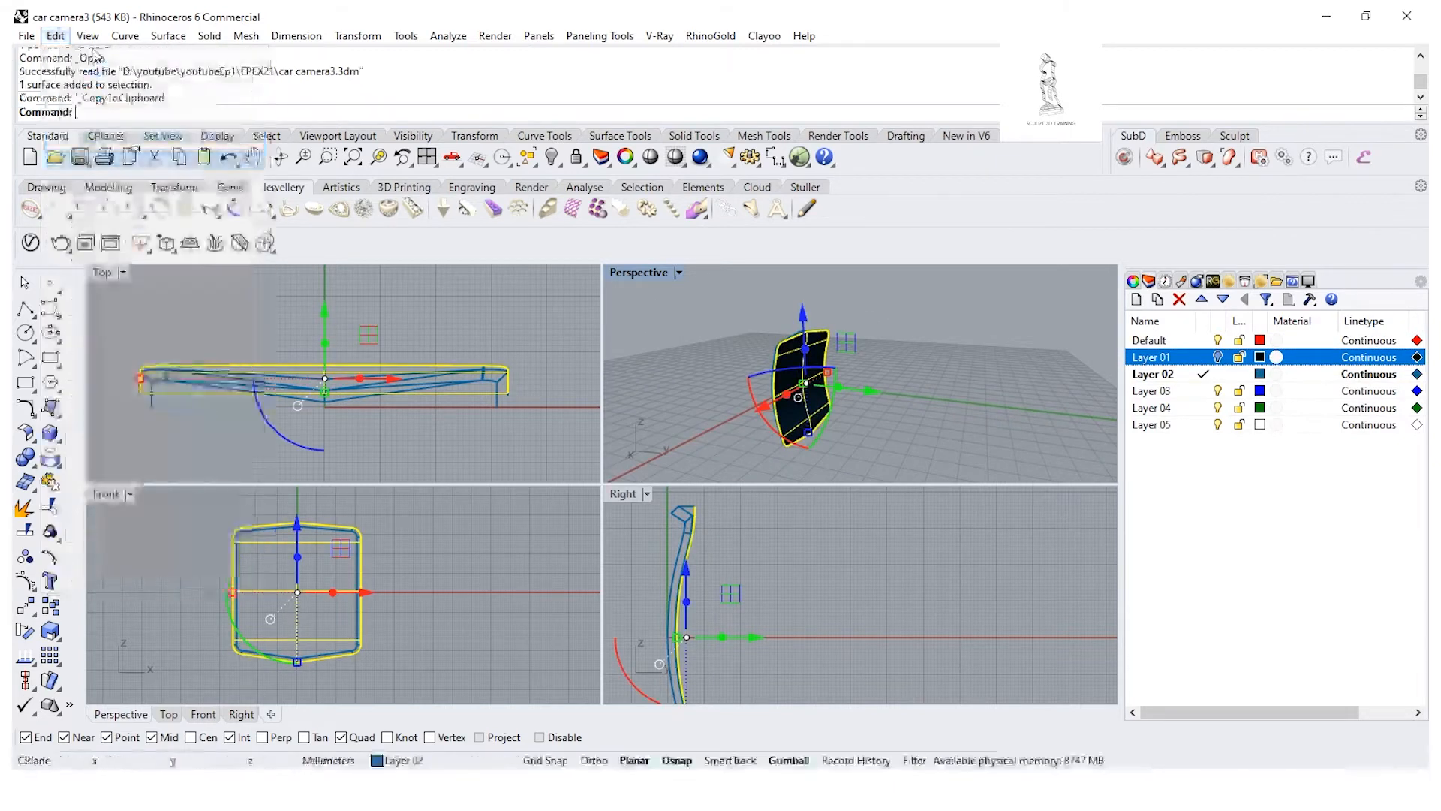
{"action": "left_click", "coordinate": [66, 41]}
{"action": "left_click", "coordinate": [75, 178]}
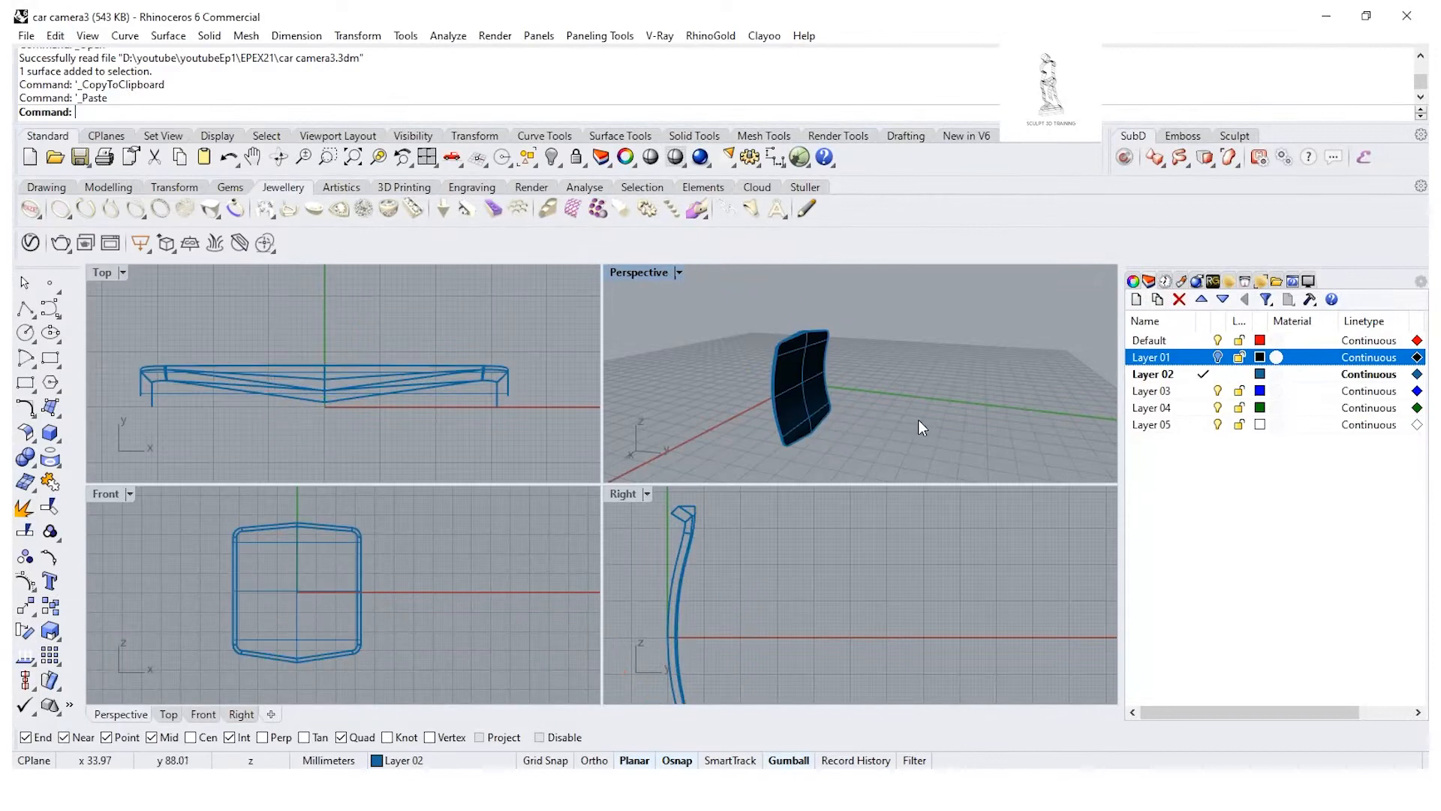
Step: Move one of the two coincident curved surfaces to Layer 01
{"action": "scroll", "coordinate": [841, 403], "scroll_direction": "up", "scroll_amount": 5}
{"action": "scroll", "coordinate": [841, 404], "scroll_direction": "down", "scroll_amount": 2}
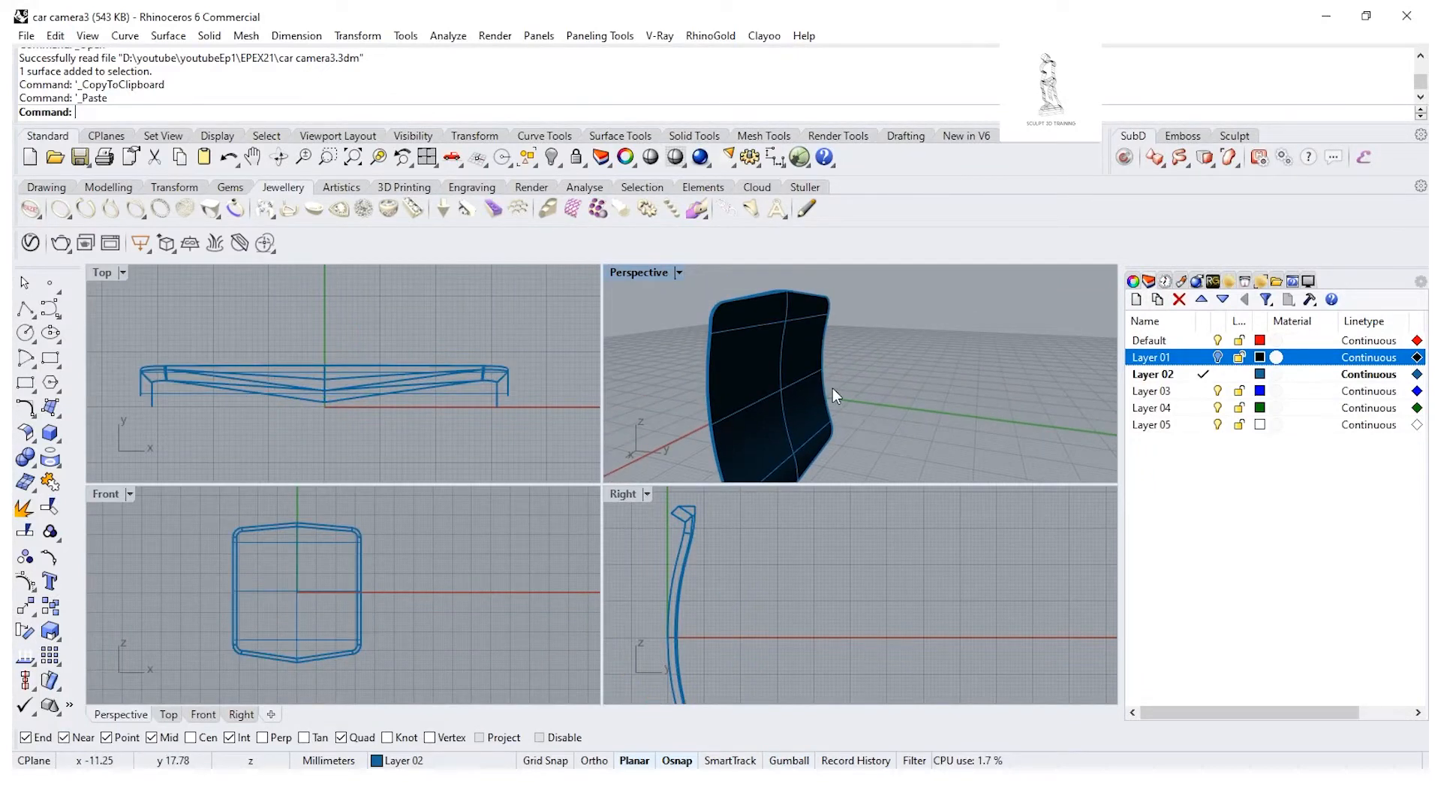
{"action": "left_click", "coordinate": [803, 403]}
{"action": "left_click", "coordinate": [838, 447]}
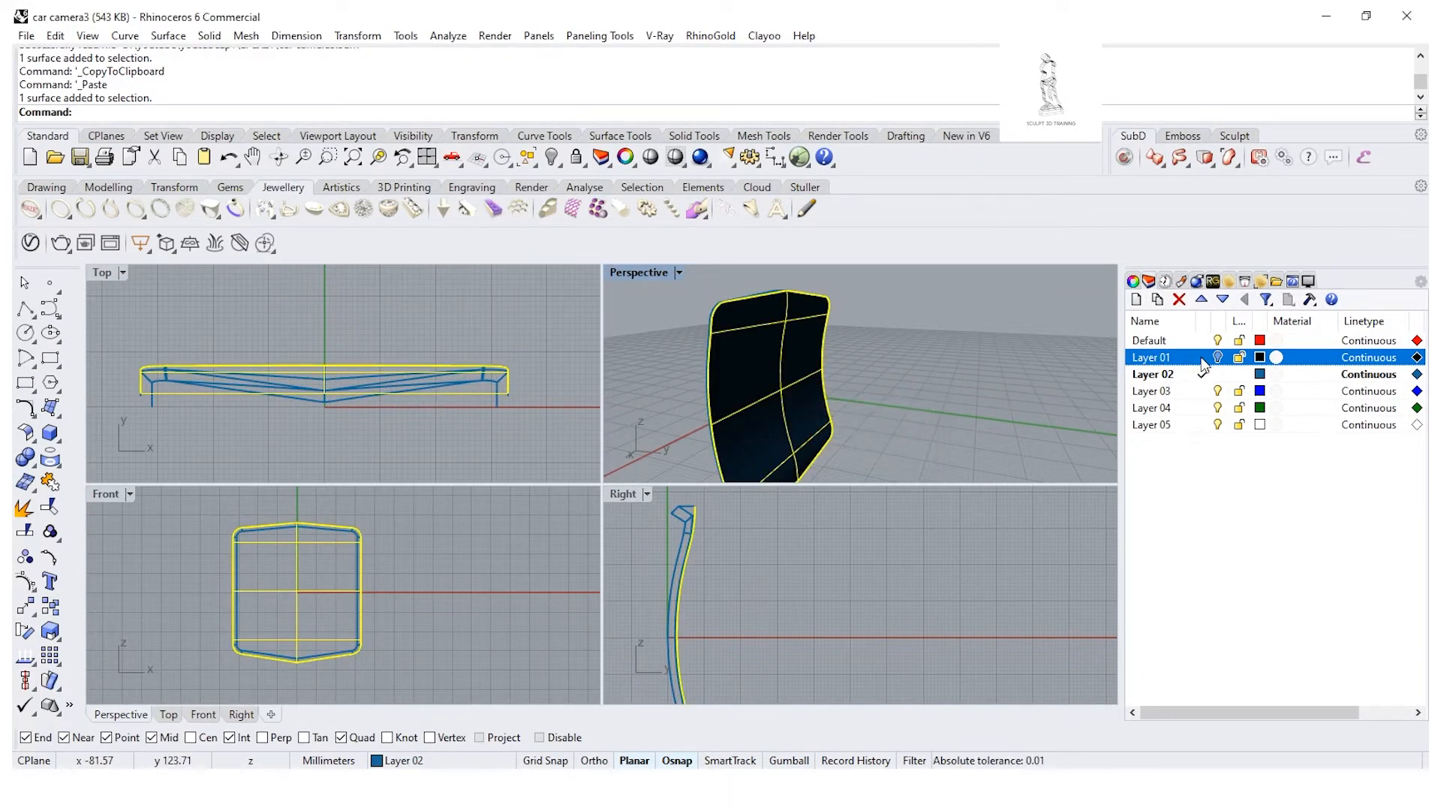
{"action": "right_click", "coordinate": [1202, 359]}
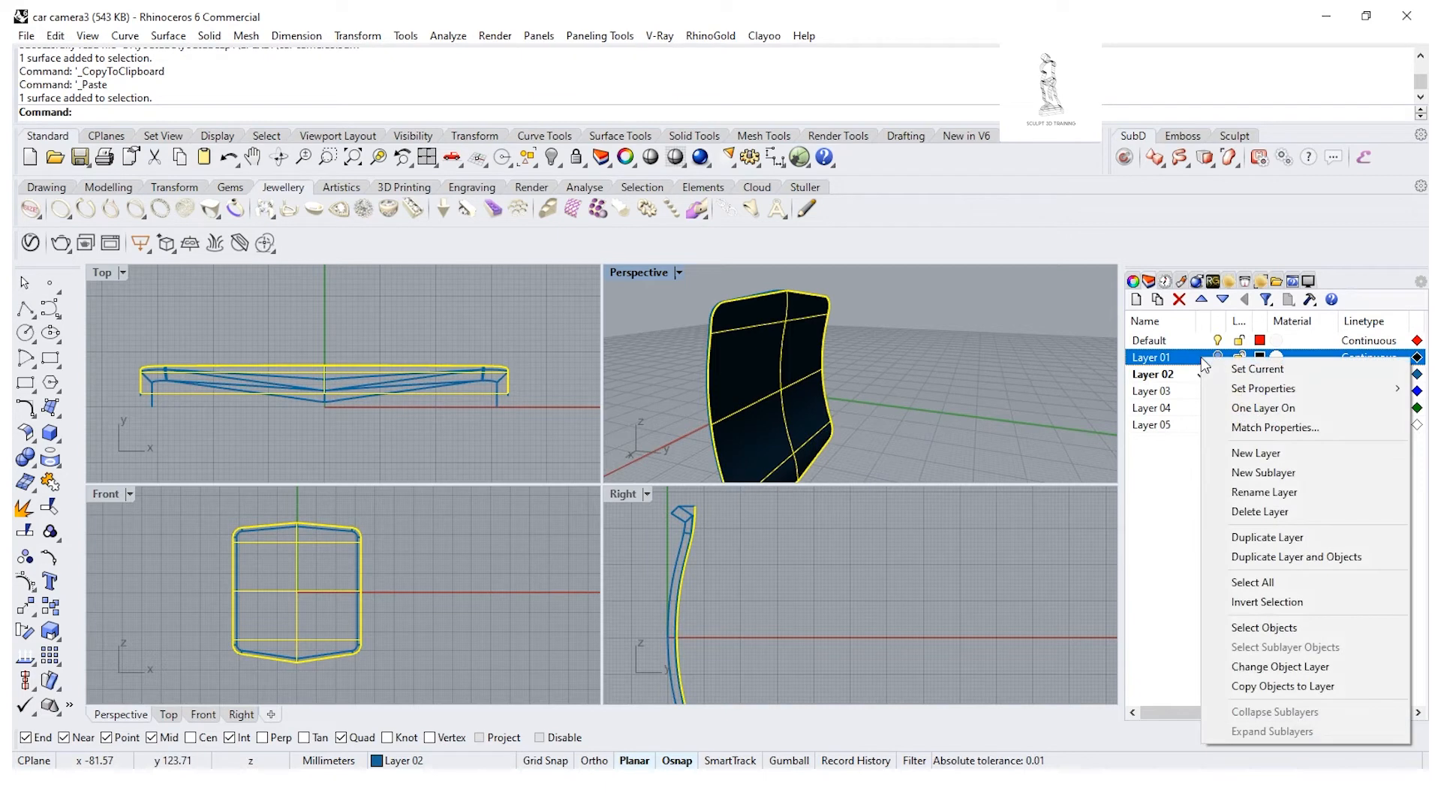
{"action": "left_click", "coordinate": [1301, 668]}
Step: Join the remaining curved surface with the blue cover shell on Layer 02
{"action": "left_click", "coordinate": [753, 375]}
{"action": "right_click_drag", "start_coordinate": [753, 375], "coordinate": [712, 345]}
{"action": "left_click", "coordinate": [888, 370]}
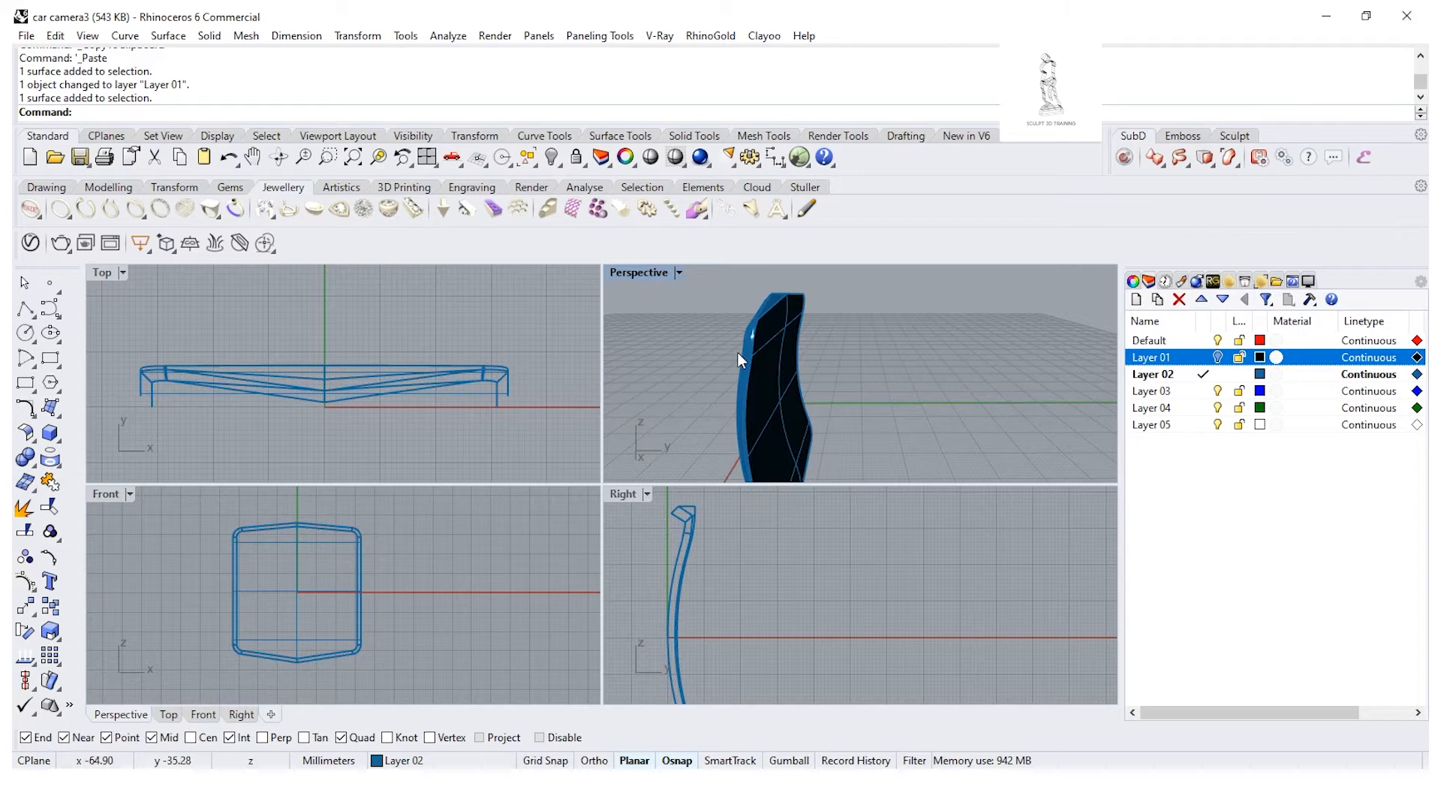
{"action": "left_click", "coordinate": [737, 352]}
{"action": "left_click", "coordinate": [769, 367], "text": "shift"}
{"action": "left_click", "coordinate": [49, 483]}
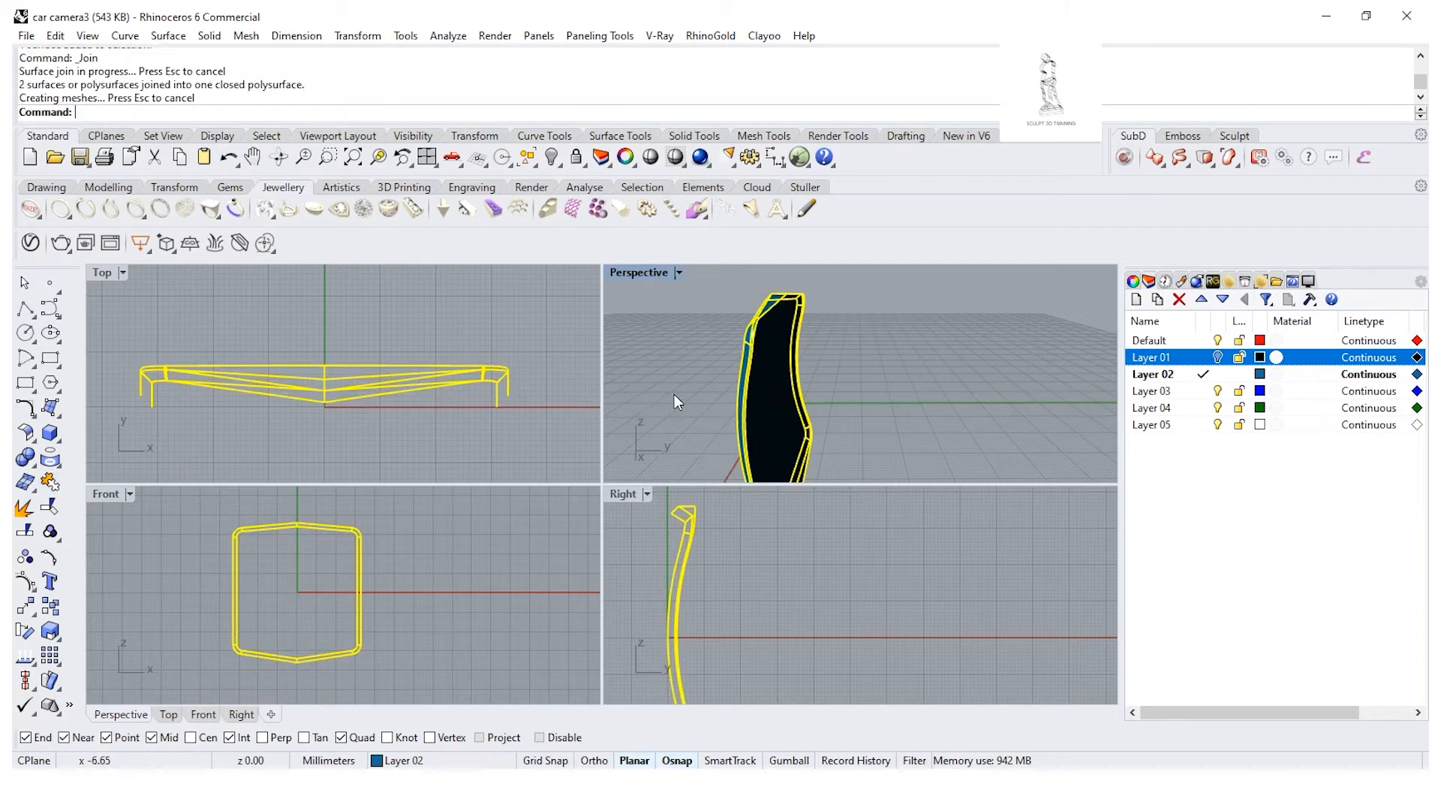
{"action": "right_click_drag", "start_coordinate": [764, 377], "coordinate": [863, 375]}
{"action": "key", "text": "Escape"}
Step: Make Layer 01 visible and current, hide Layer 02, and join the curved surface with the open body
{"action": "left_click", "coordinate": [1218, 358]}
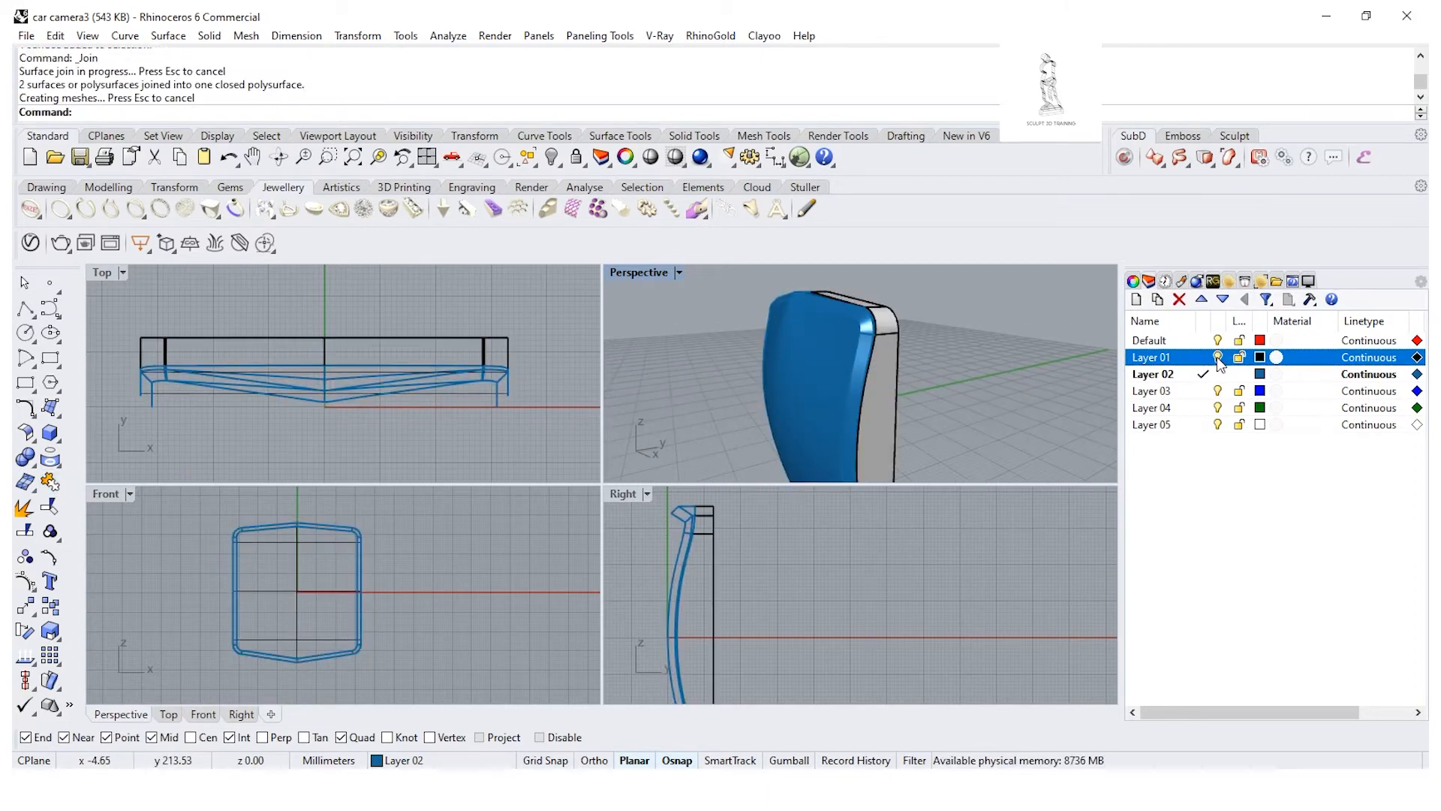
{"action": "left_click", "coordinate": [1200, 357]}
{"action": "left_click", "coordinate": [1217, 374]}
{"action": "left_click", "coordinate": [820, 372]}
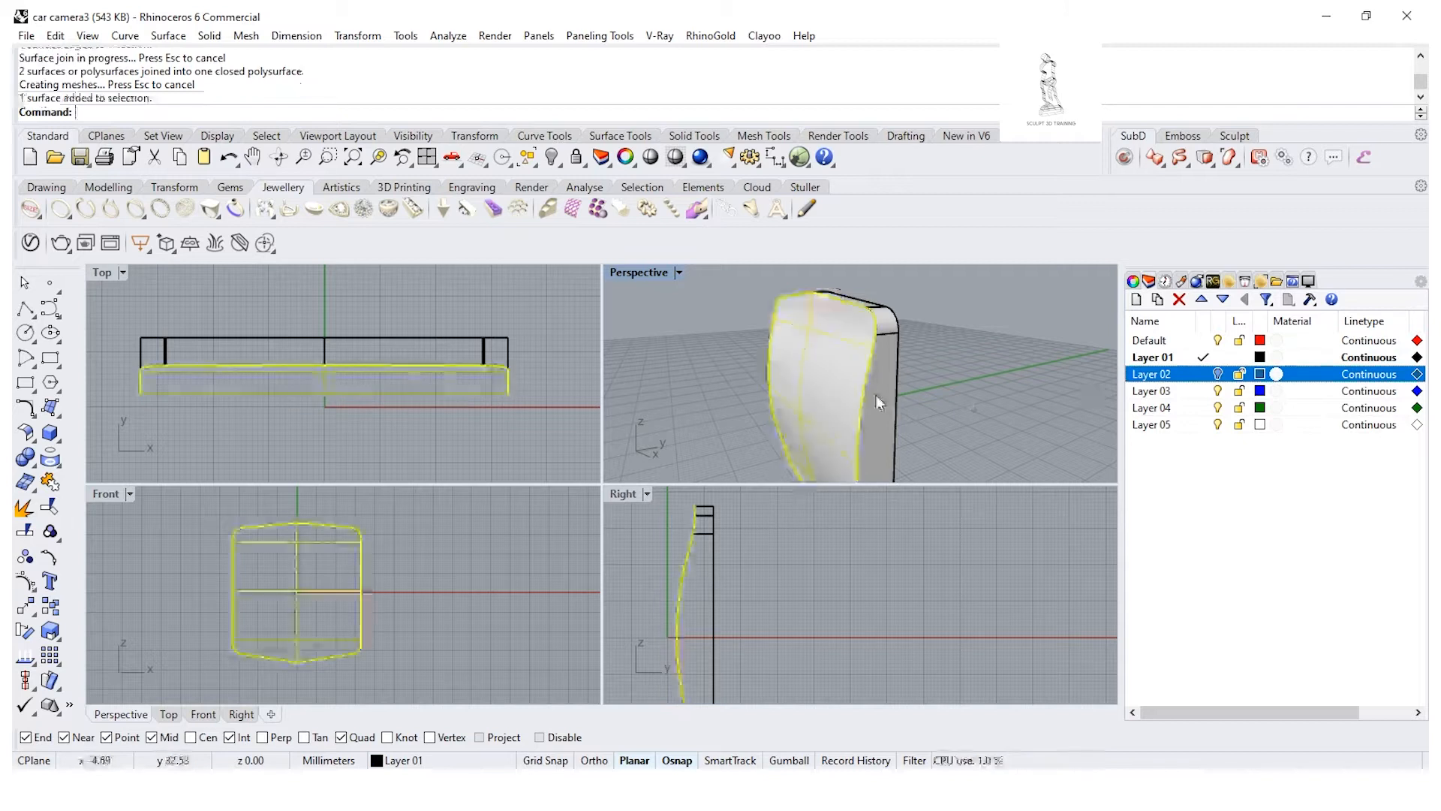
{"action": "left_click", "coordinate": [876, 393], "text": "shift"}
{"action": "left_click", "coordinate": [50, 483]}
{"action": "key", "text": "Escape"}
{"action": "right_click_drag", "start_coordinate": [985, 384], "coordinate": [938, 379]}
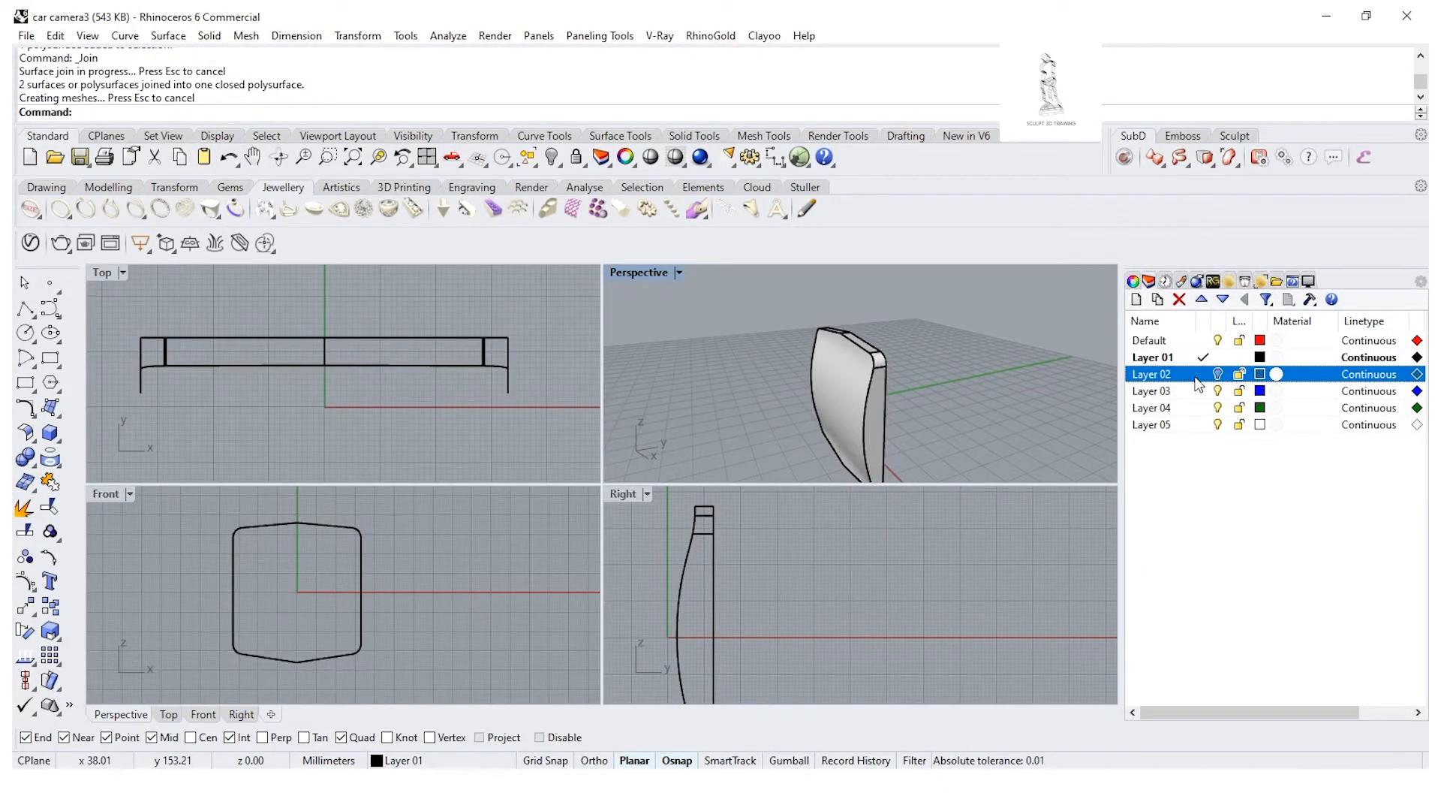
Step: Make Default the current layer and show both Layer 01 and Layer 02
{"action": "left_click", "coordinate": [1217, 374]}
{"action": "left_click", "coordinate": [1217, 357]}
{"action": "left_click", "coordinate": [1201, 340]}
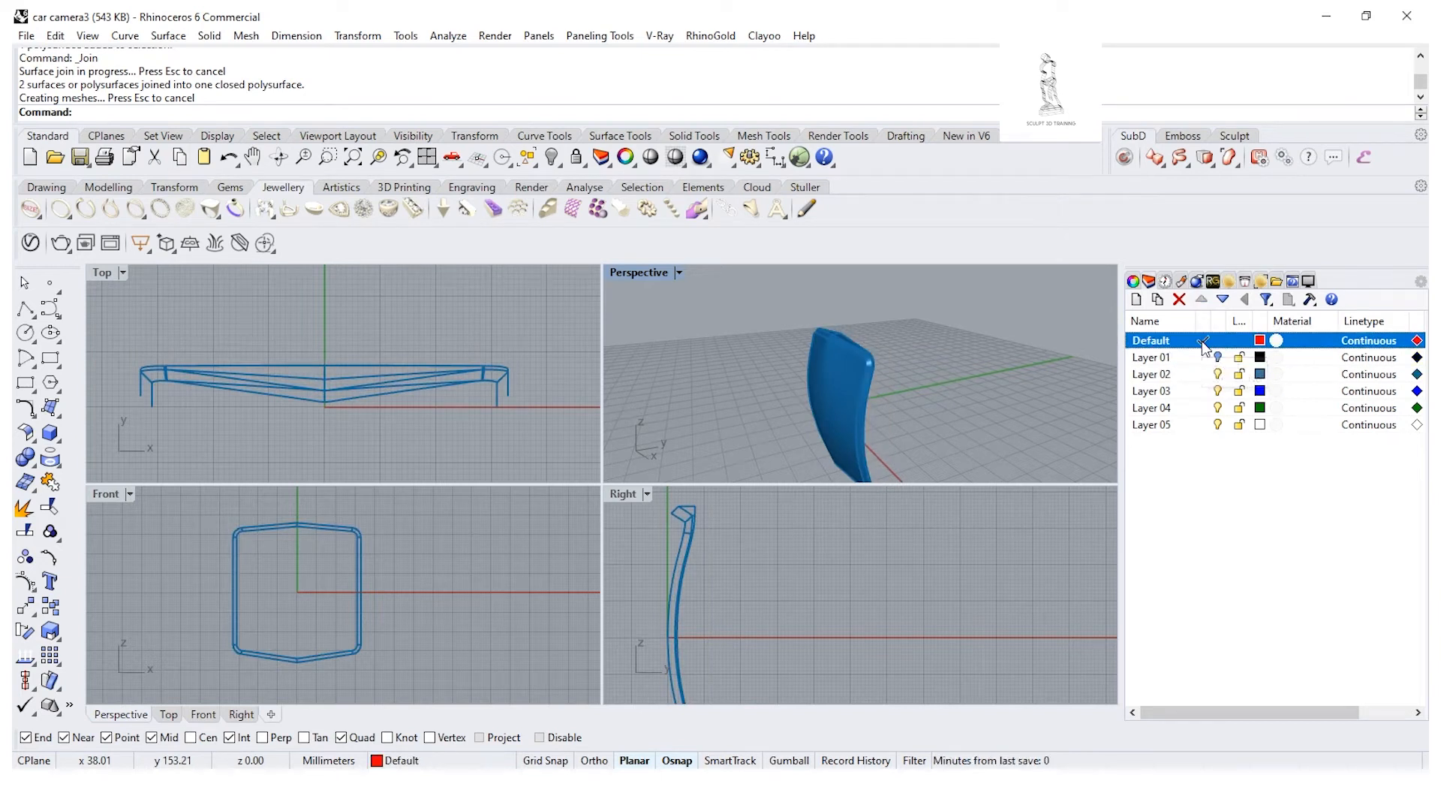
{"action": "right_click_drag", "start_coordinate": [820, 382], "coordinate": [931, 352]}
{"action": "left_click", "coordinate": [1217, 357]}
Step: Begin a corner-to-corner box at the centre apex of the body's rear top edge, with a base length of 18 mm along that edge
{"action": "scroll", "coordinate": [349, 364], "scroll_direction": "up", "scroll_amount": 3}
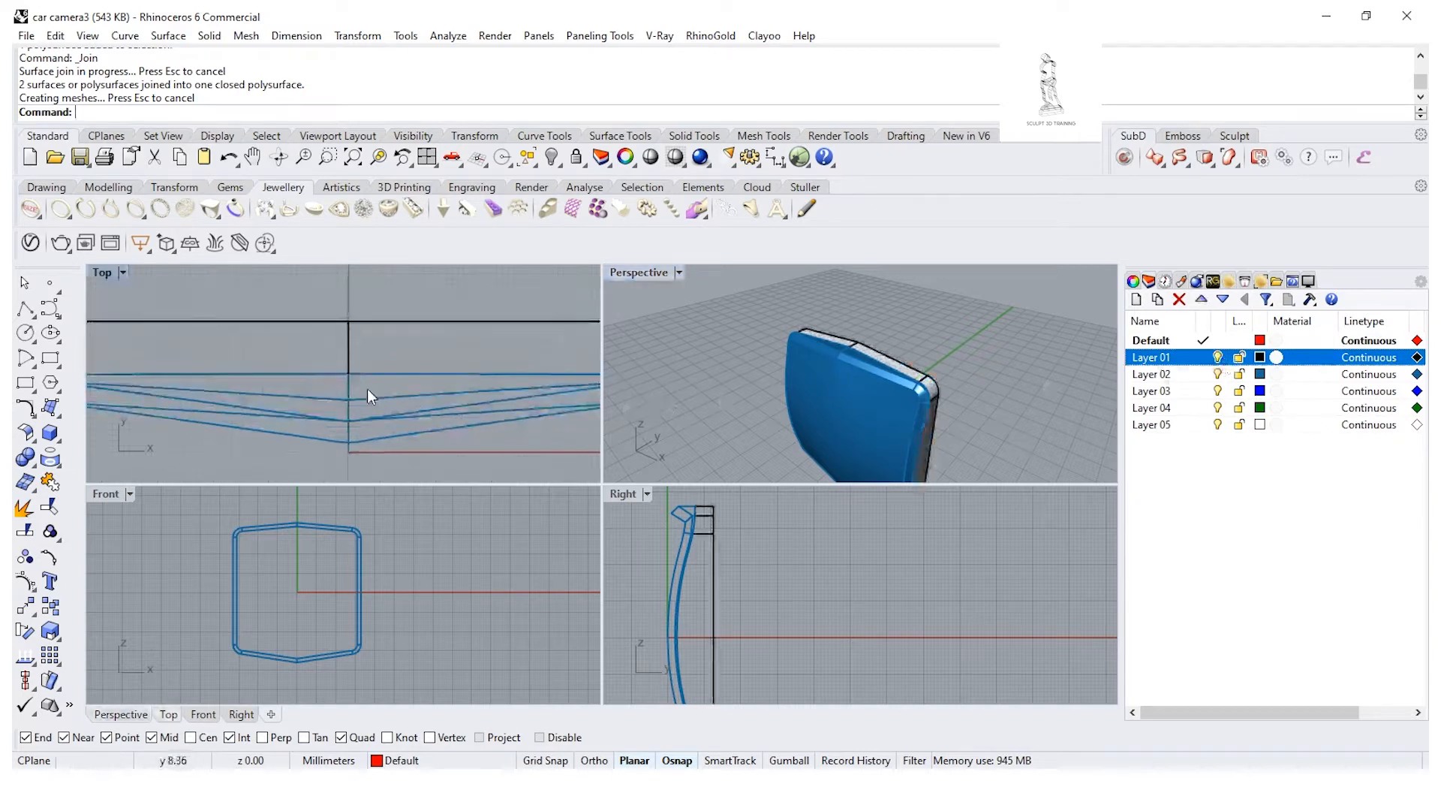
{"action": "left_click", "coordinate": [60, 440]}
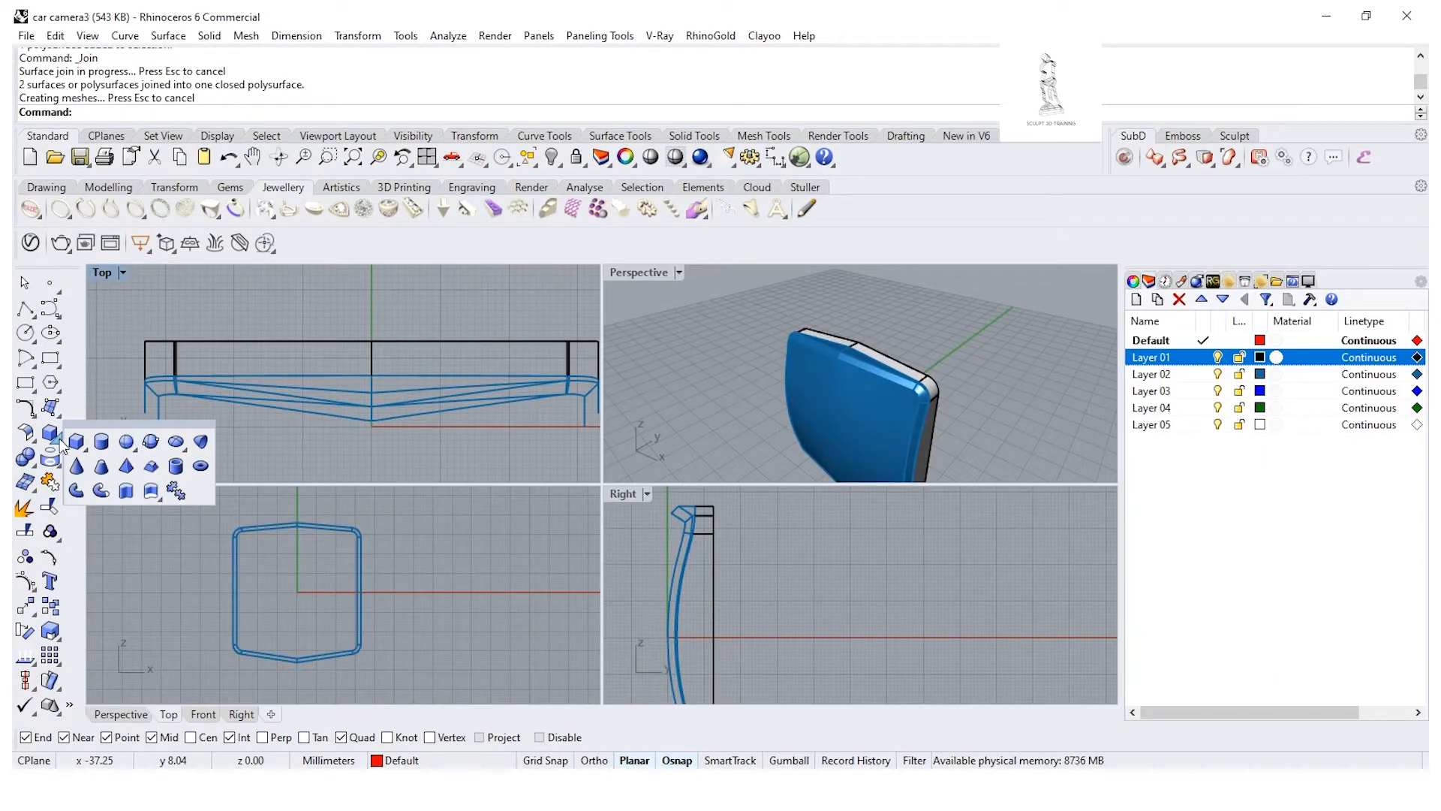
{"action": "left_click", "coordinate": [84, 451]}
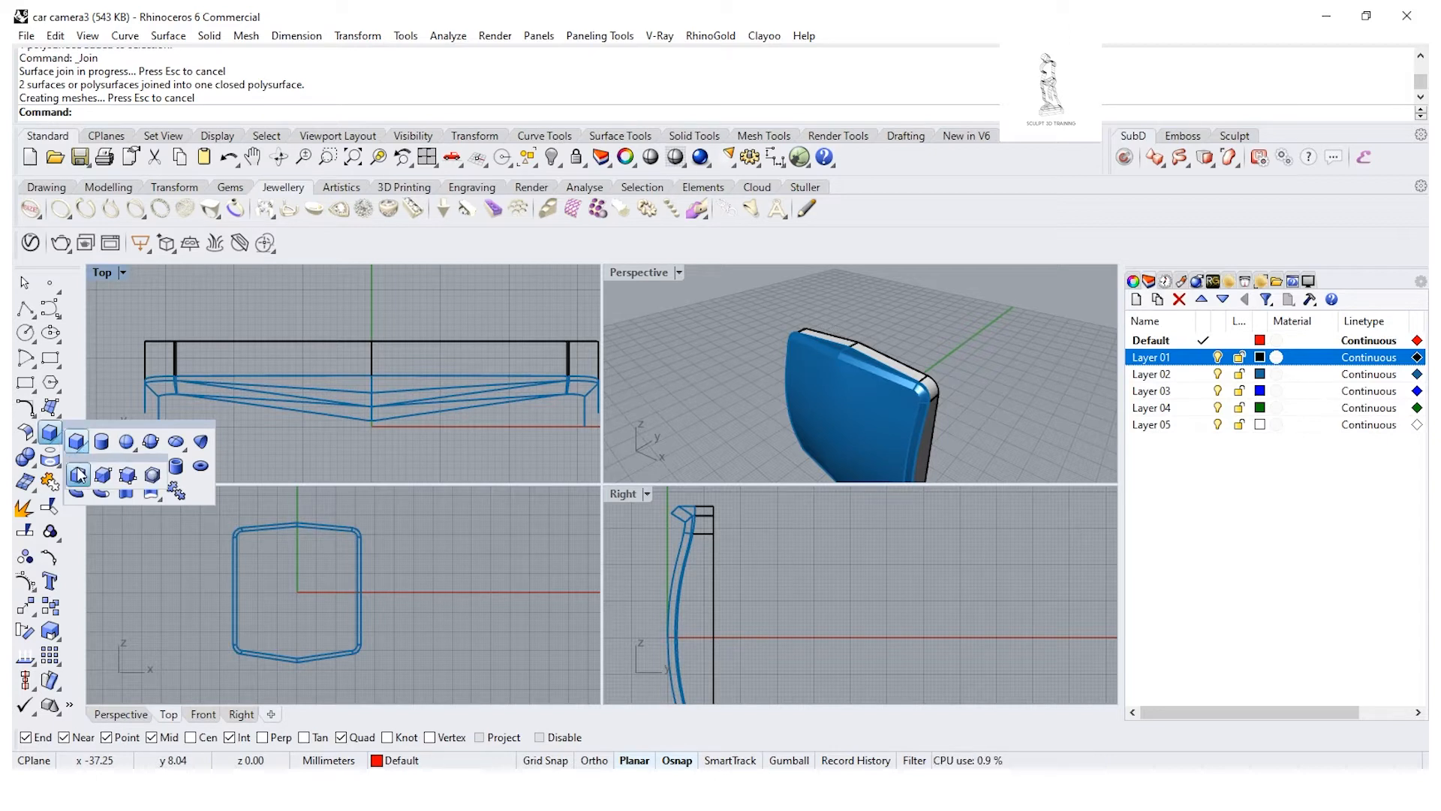
{"action": "left_click", "coordinate": [80, 475]}
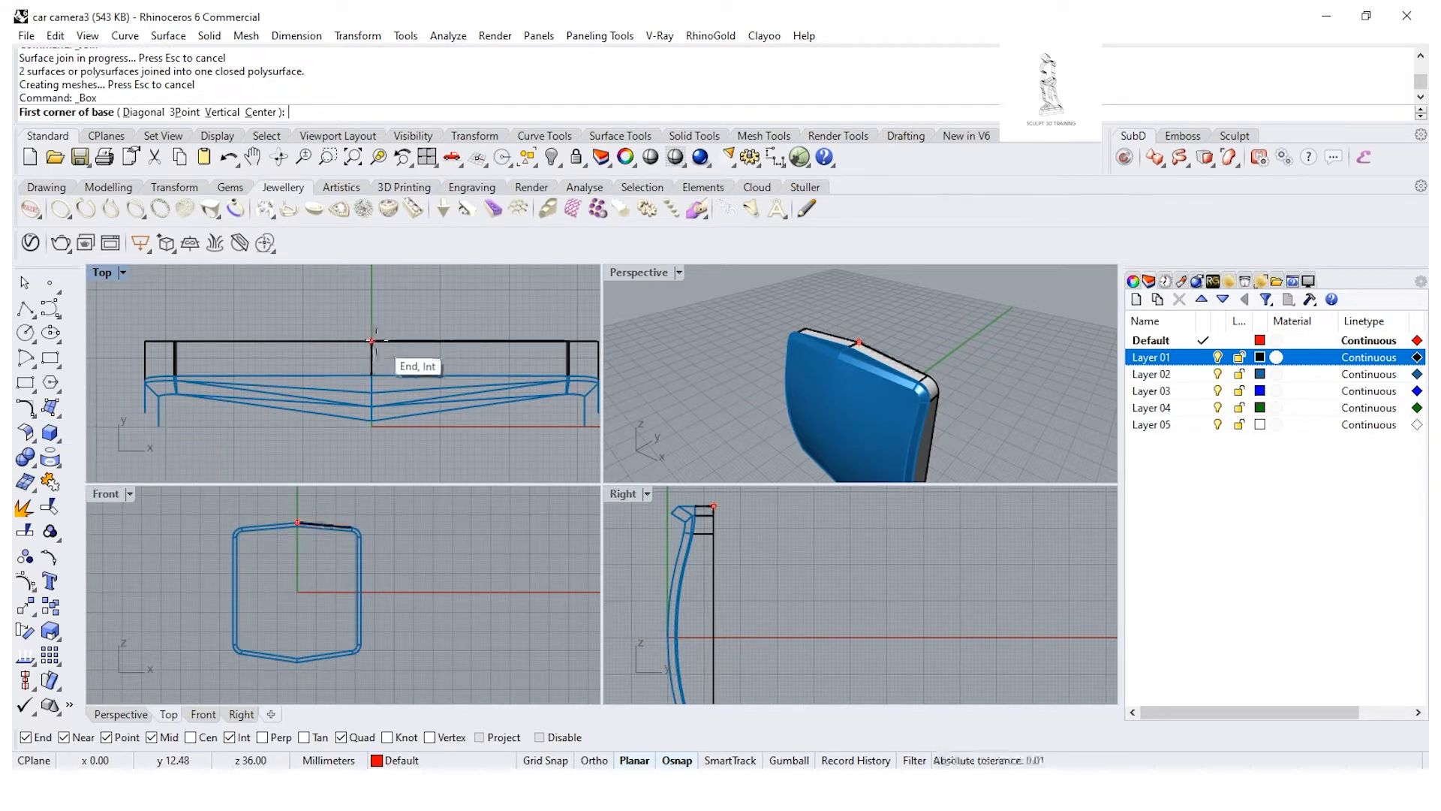
{"action": "scroll", "coordinate": [378, 357], "scroll_direction": "up", "scroll_amount": 4}
{"action": "right_click_drag", "start_coordinate": [360, 395], "coordinate": [263, 385]}
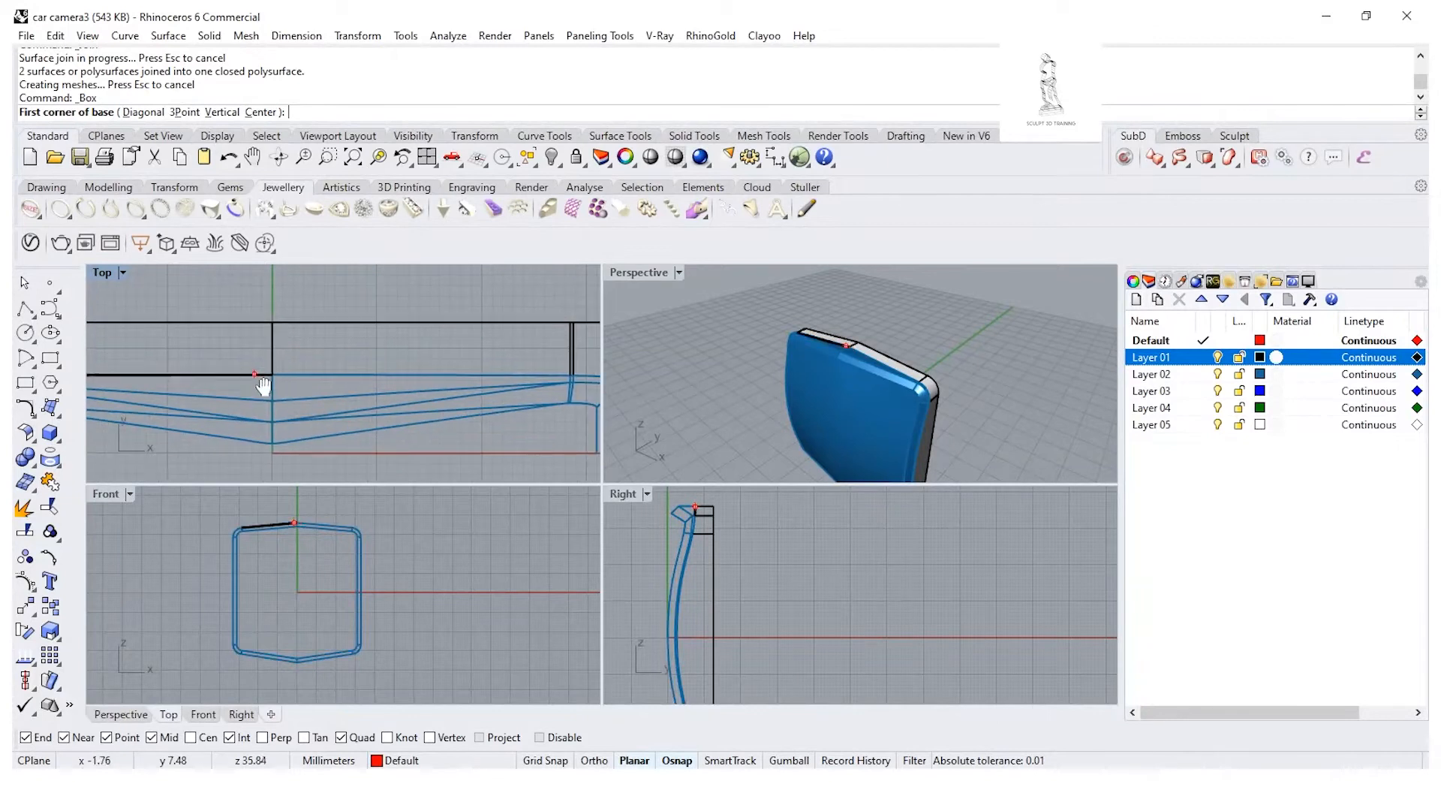
{"action": "left_click", "coordinate": [271, 322]}
{"action": "scroll", "coordinate": [346, 298], "scroll_direction": "down", "scroll_amount": 2}
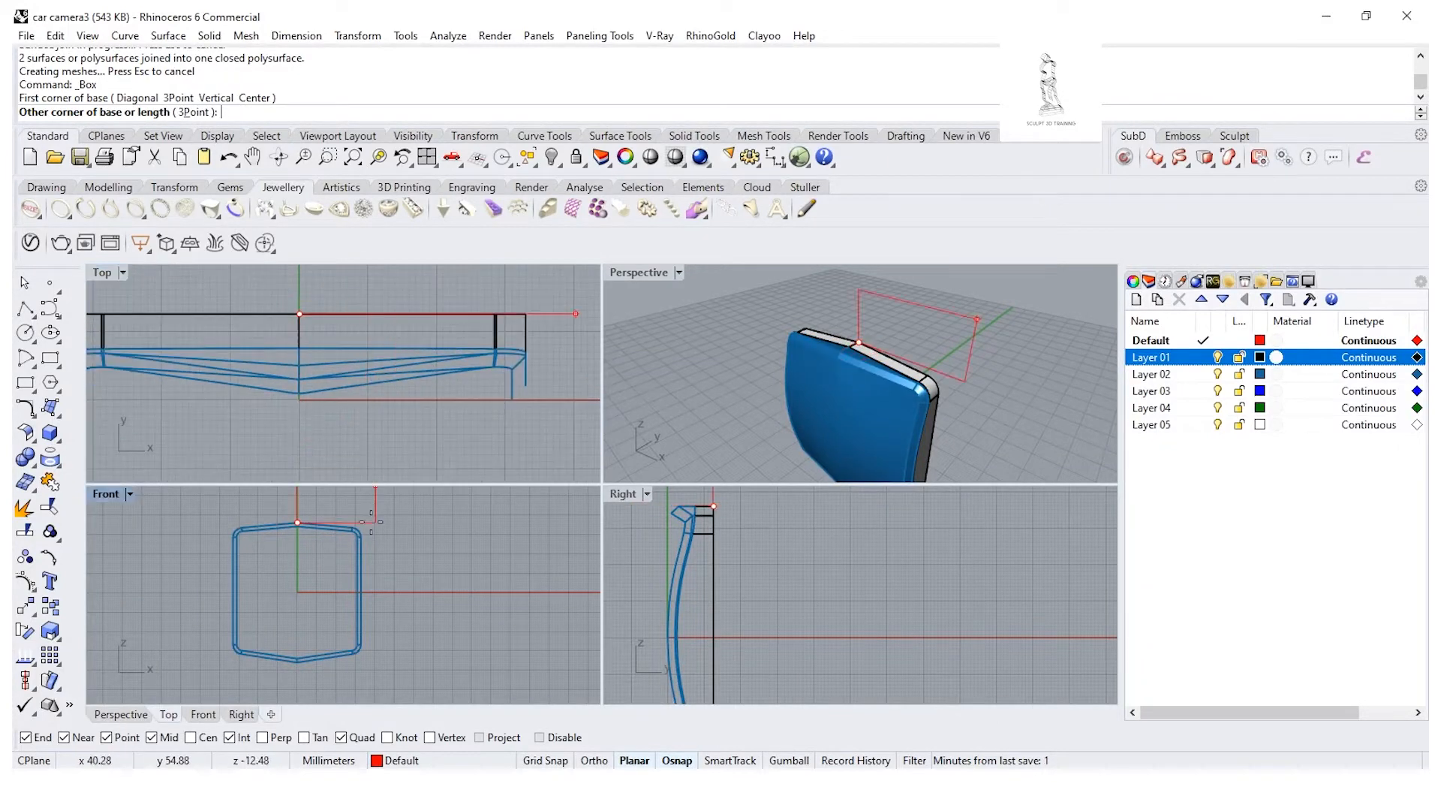
{"action": "right_click_drag", "start_coordinate": [376, 533], "coordinate": [402, 588]}
{"action": "scroll", "coordinate": [384, 327], "scroll_direction": "down", "scroll_amount": 4}
{"action": "right_click_drag", "start_coordinate": [385, 328], "coordinate": [372, 374]}
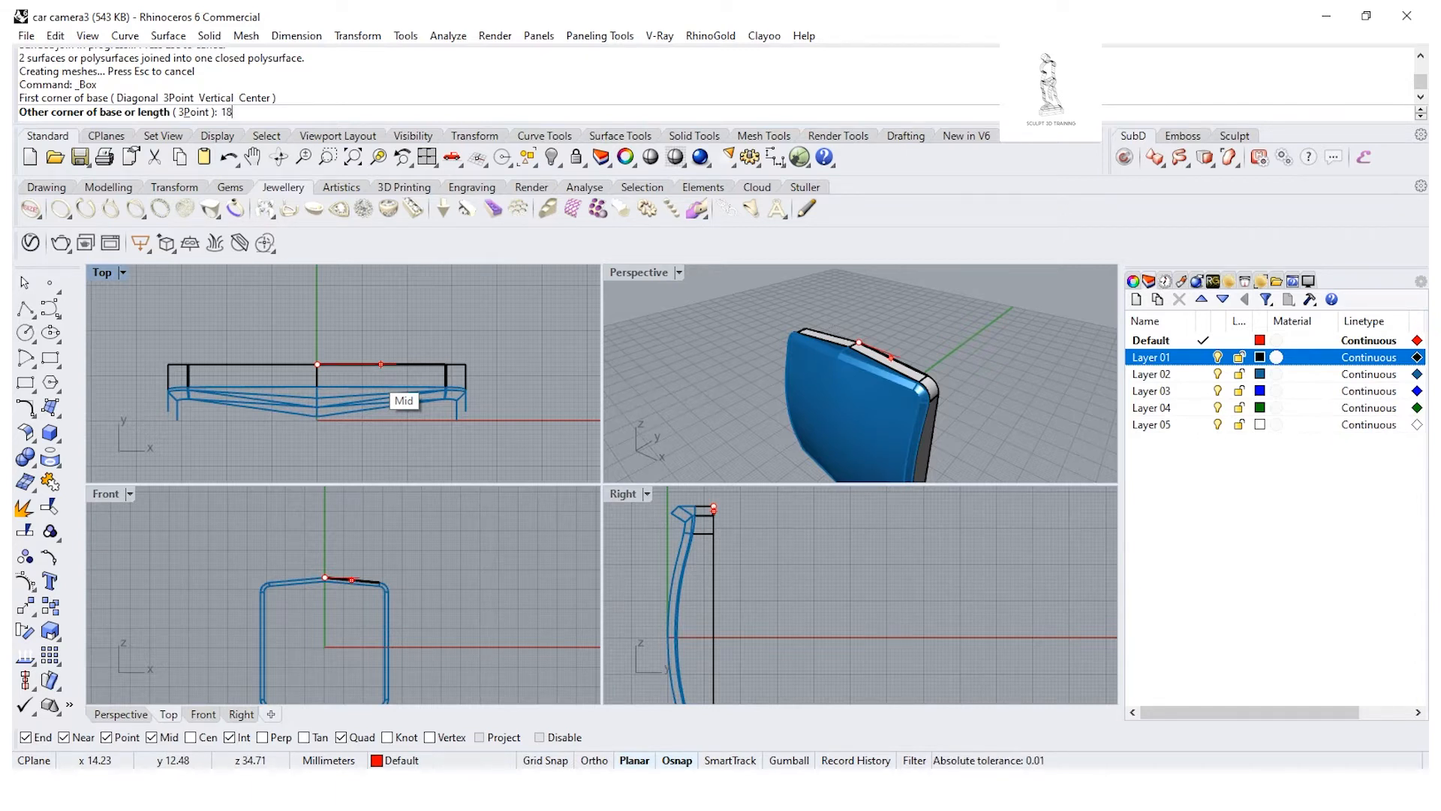
{"action": "key", "text": "Return"}
Step: Finish the box with a width of about 16.5 mm past the cover's front and a height of about 6 mm above the body
{"action": "scroll", "coordinate": [373, 379], "scroll_direction": "up", "scroll_amount": 5}
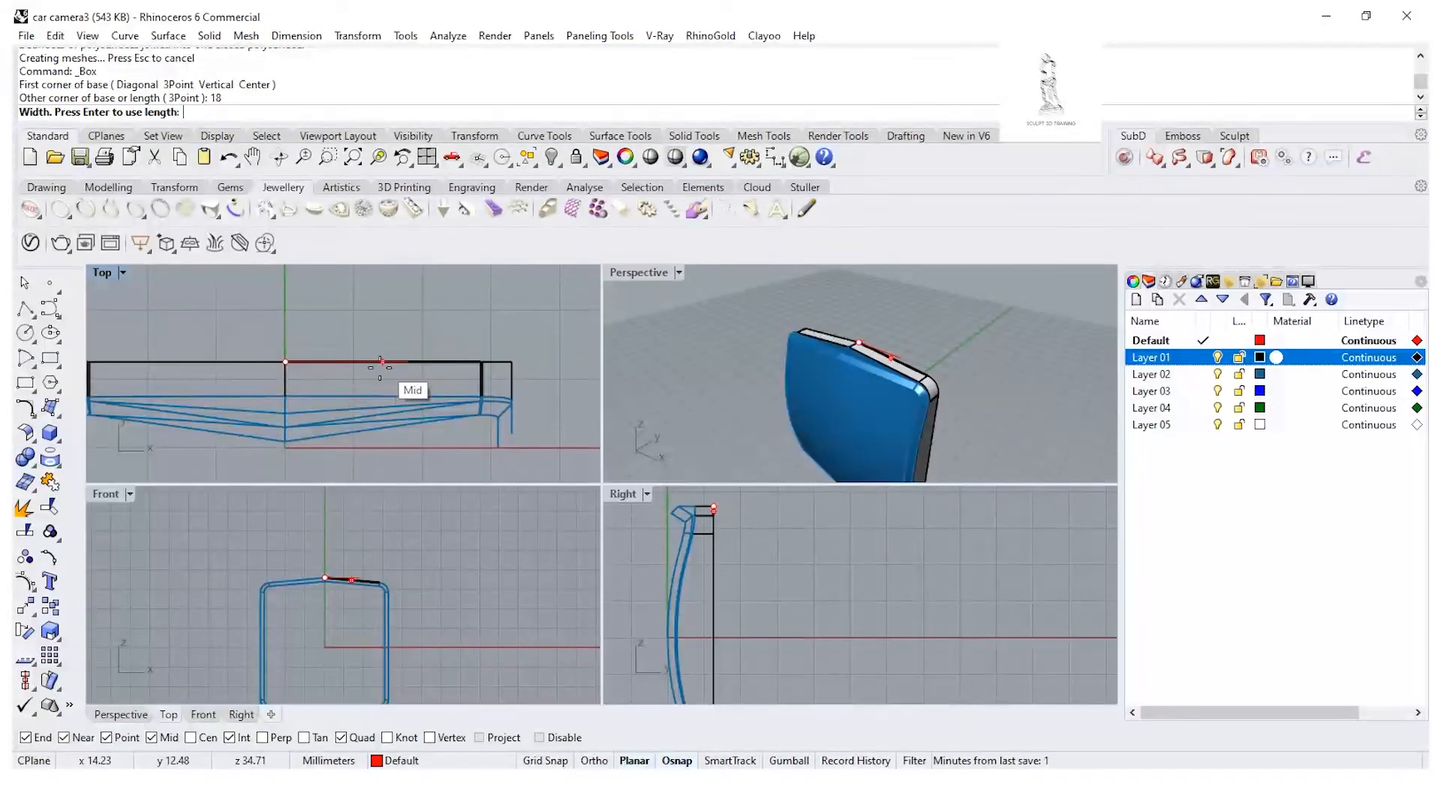
{"action": "right_click_drag", "start_coordinate": [378, 444], "coordinate": [411, 375]}
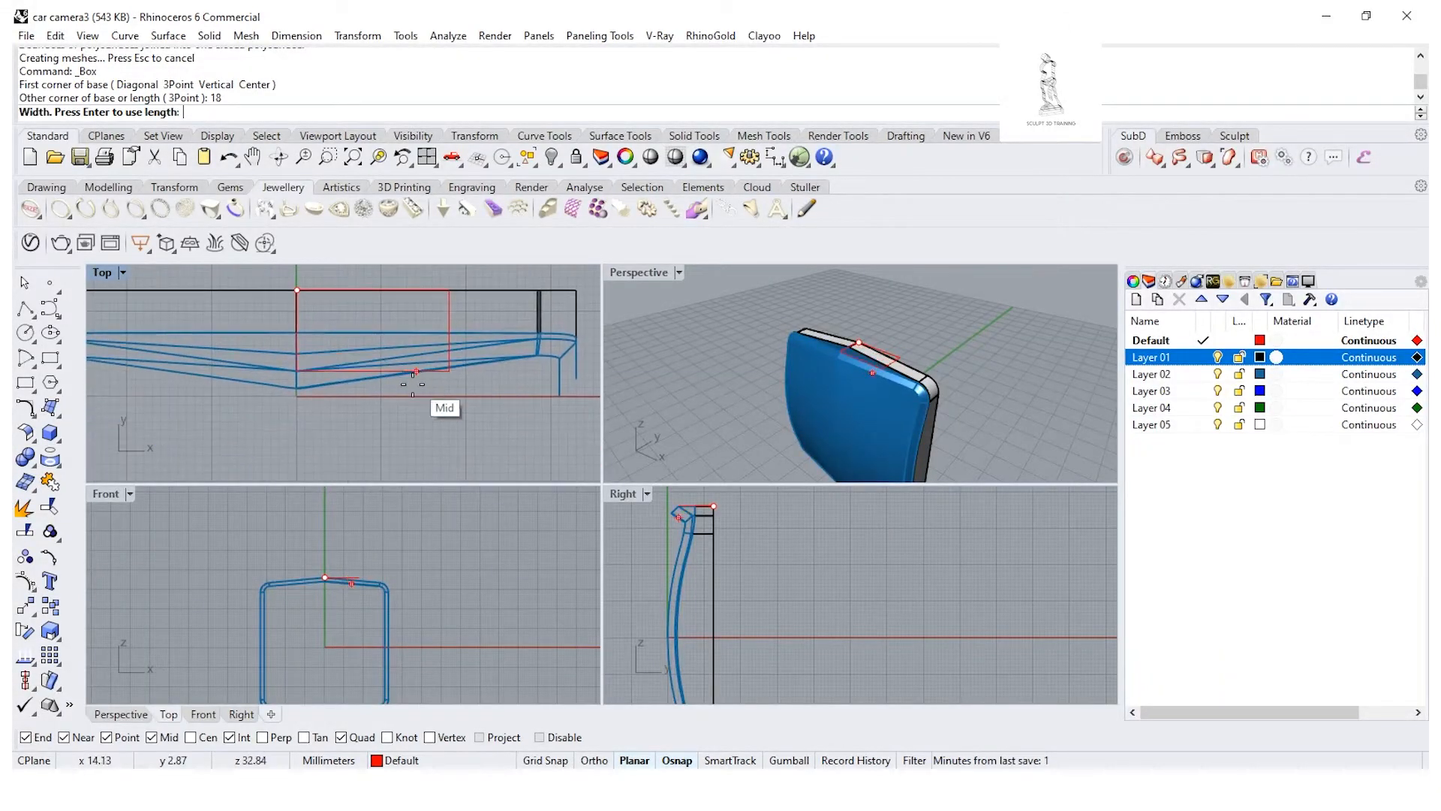
{"action": "left_click", "coordinate": [410, 429]}
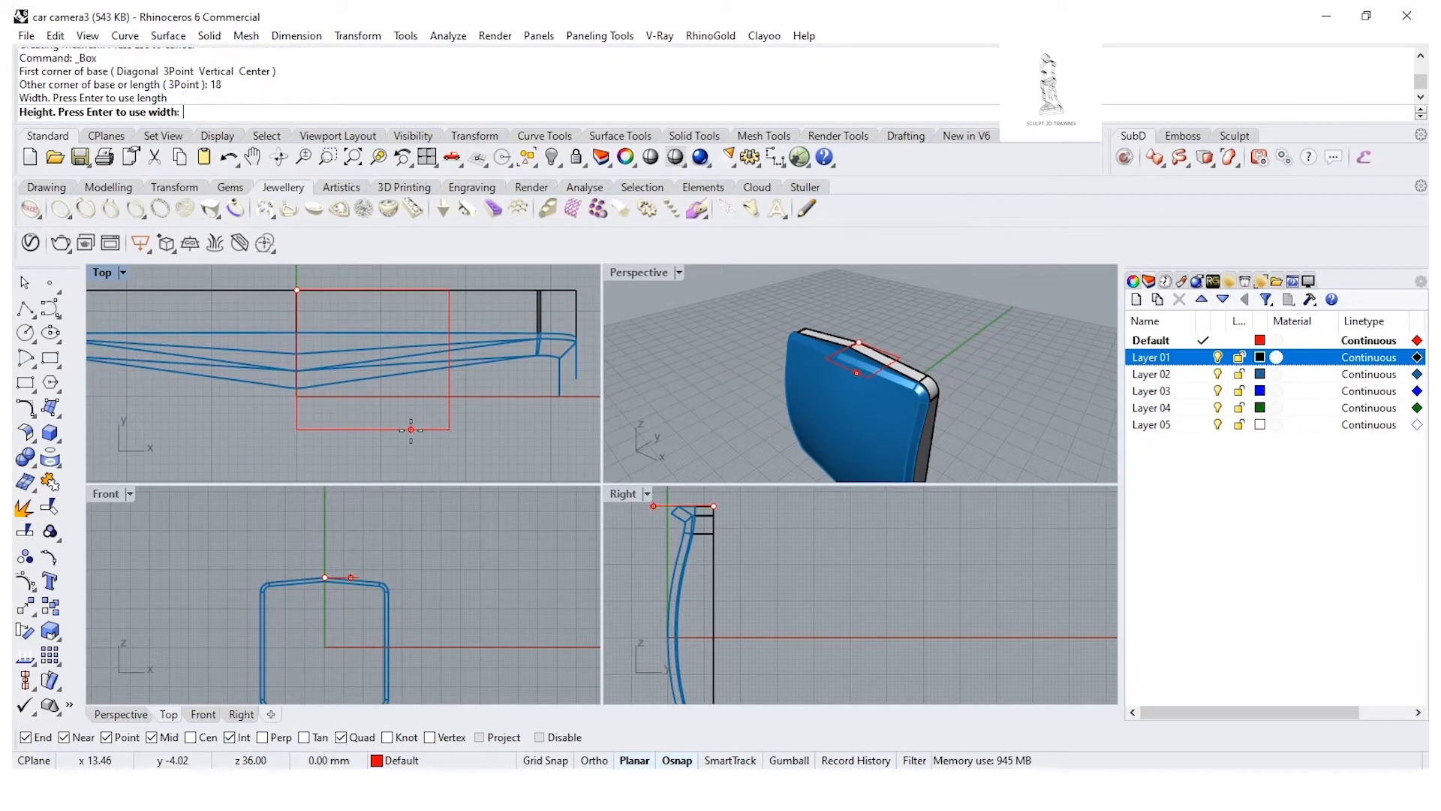
{"action": "scroll", "coordinate": [345, 570], "scroll_direction": "up", "scroll_amount": 6}
{"action": "right_click_drag", "start_coordinate": [338, 668], "coordinate": [354, 638]}
{"action": "left_click", "coordinate": [359, 552]}
Step: Move the box from the midpoint of its lower rear edge to the centre apex of the body's rear top edge
{"action": "right_click_drag", "start_coordinate": [926, 331], "coordinate": [776, 351]}
{"action": "scroll", "coordinate": [785, 339], "scroll_direction": "up", "scroll_amount": 6}
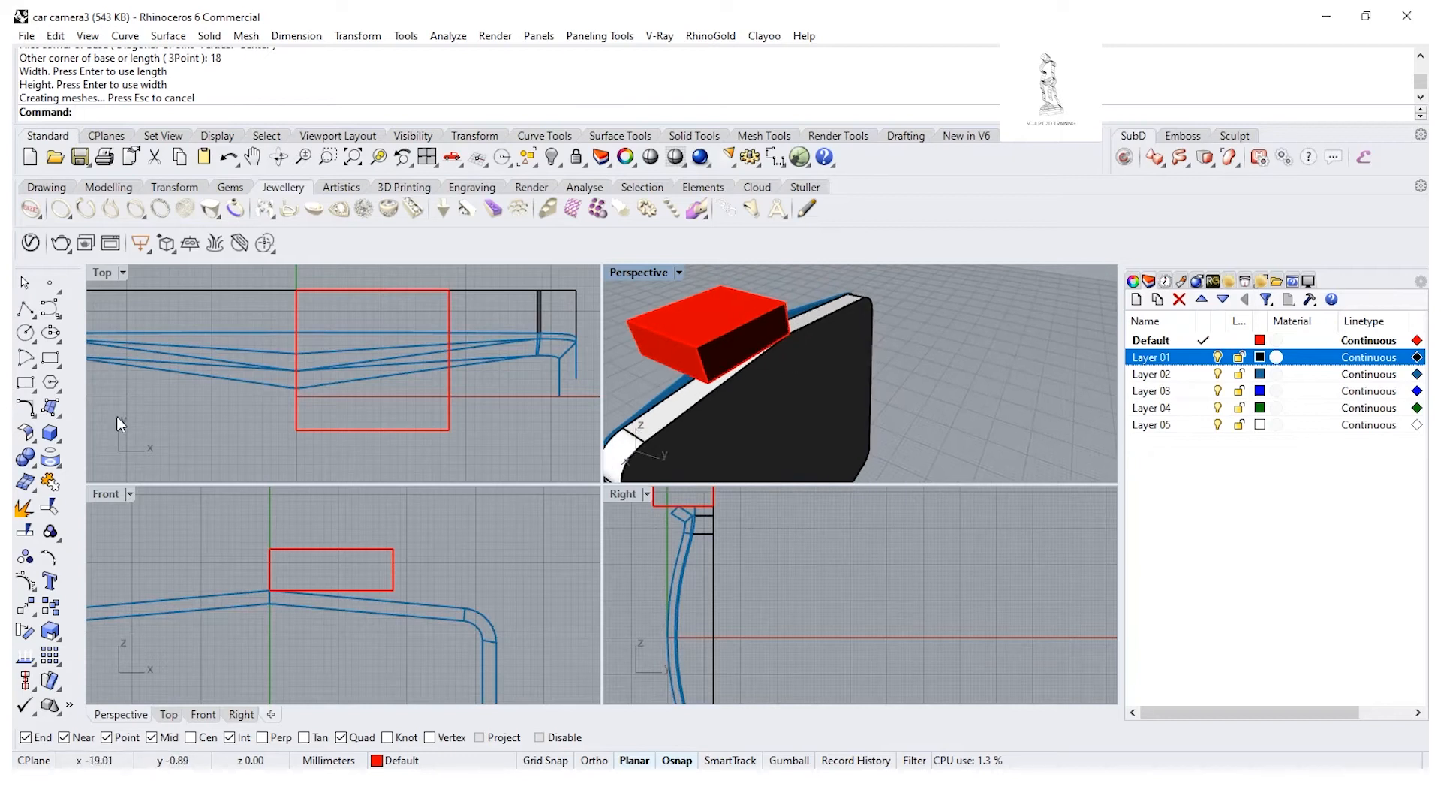
{"action": "left_click", "coordinate": [25, 606]}
{"action": "left_click", "coordinate": [736, 327]}
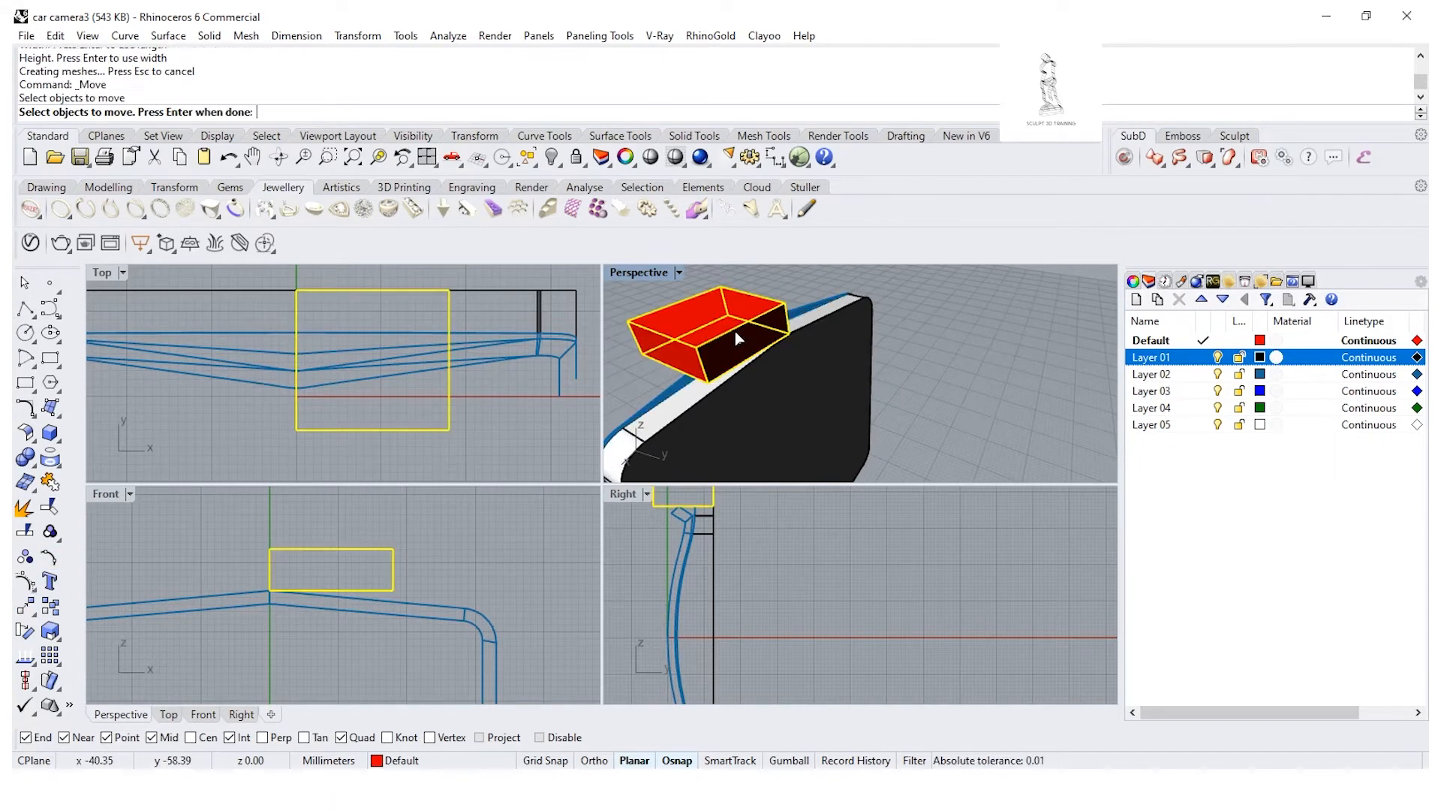
{"action": "key", "text": "Return"}
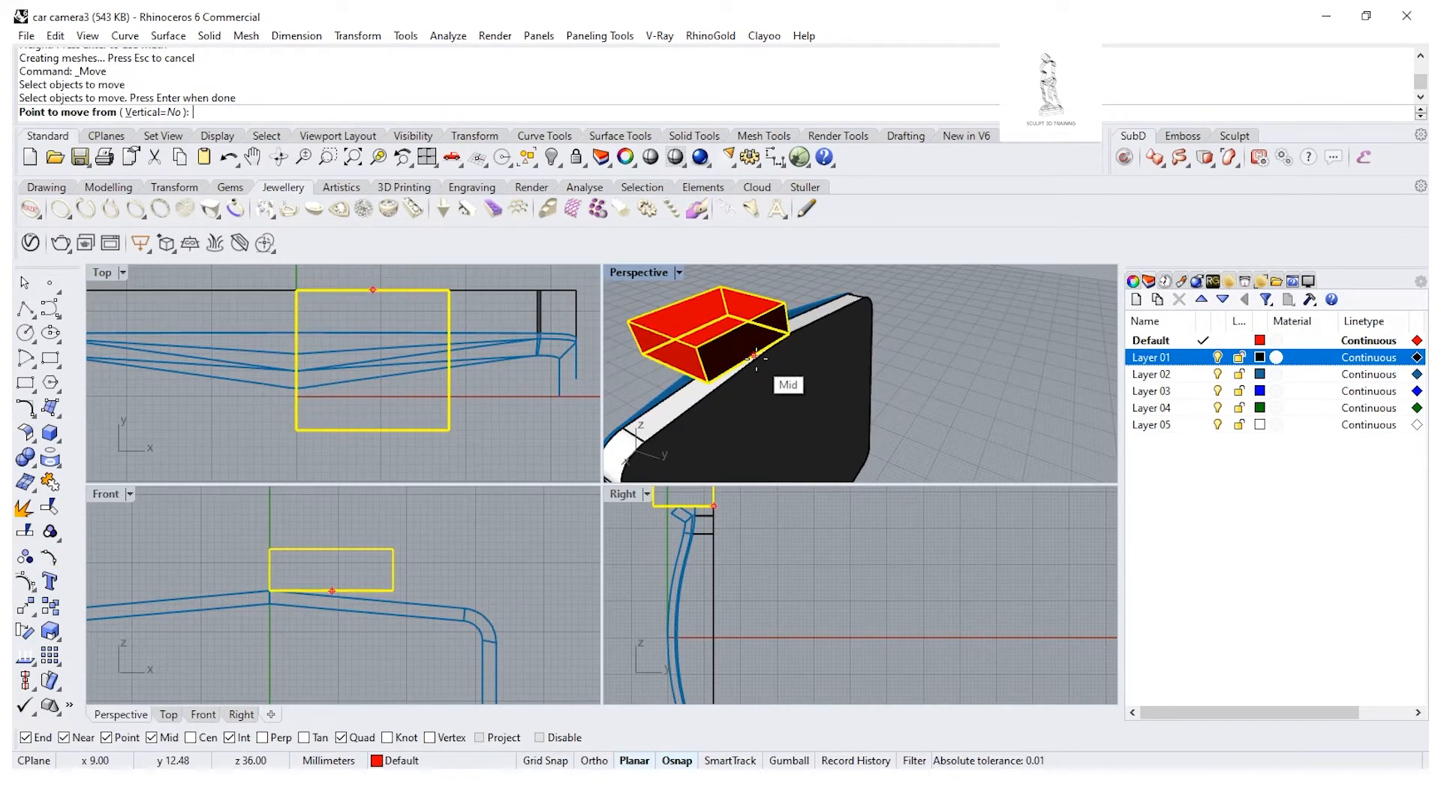
{"action": "left_click", "coordinate": [757, 353]}
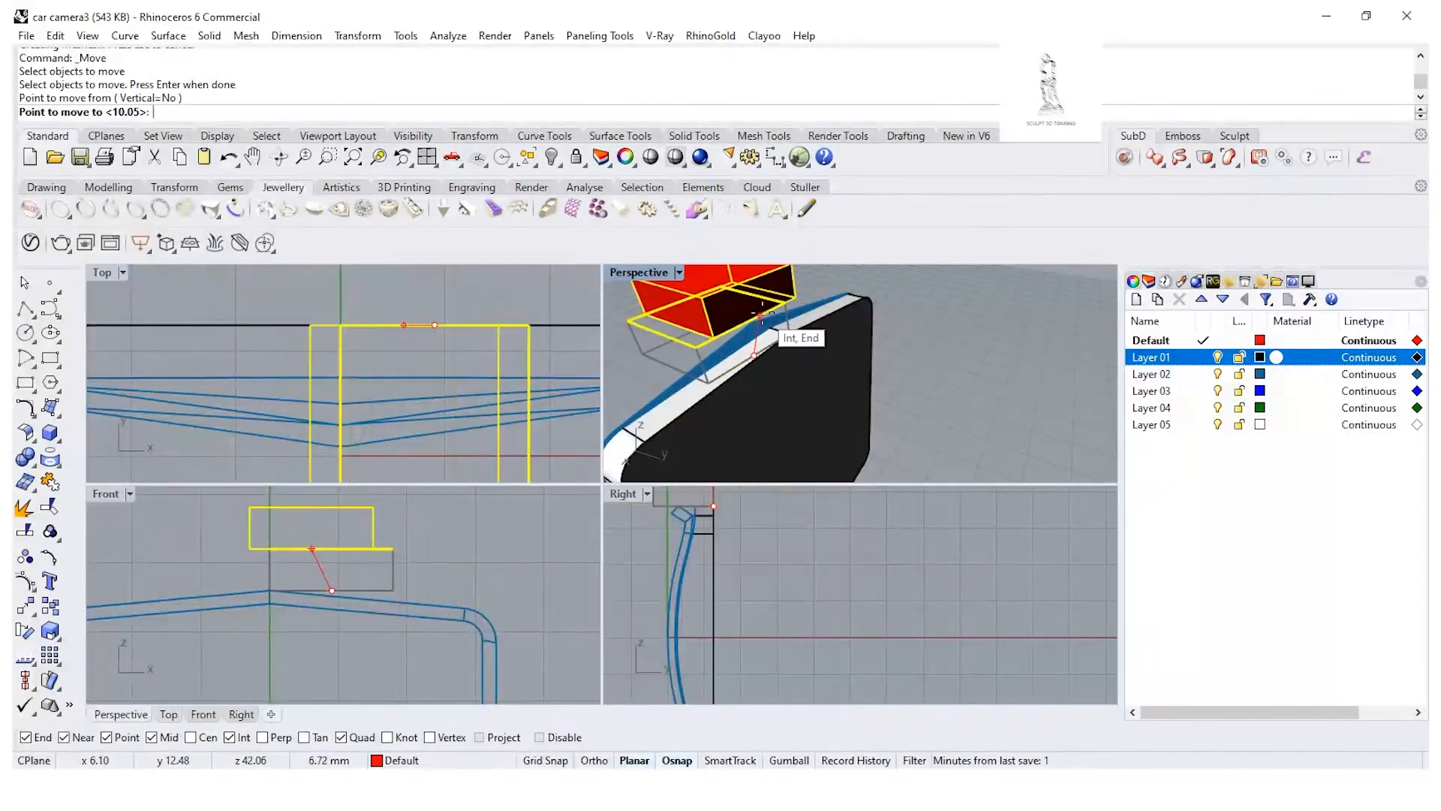
{"action": "left_click", "coordinate": [790, 333]}
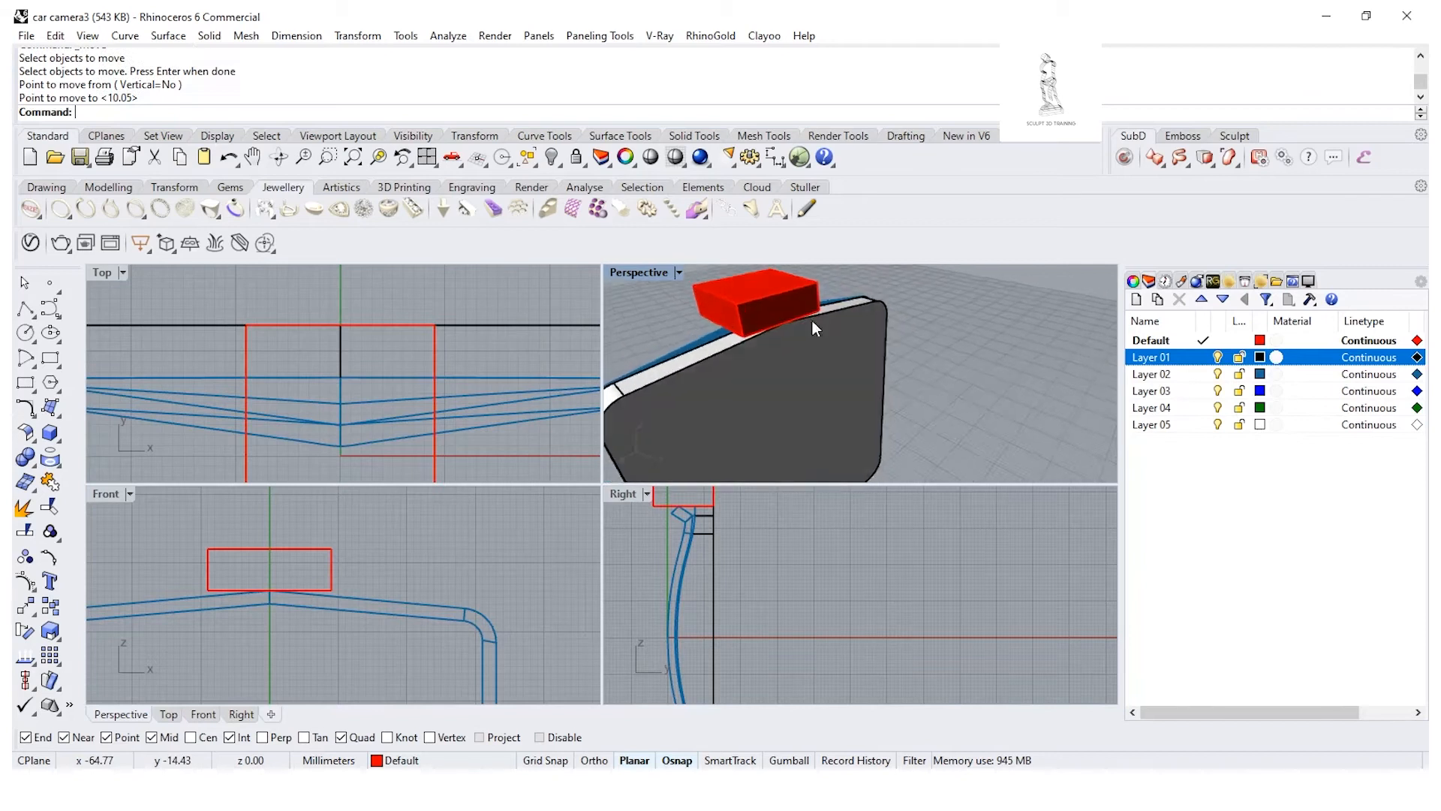
Step: Lower the red box slightly so it overlaps the top of the body, and scale it wider across the top
{"action": "double_click", "coordinate": [650, 277]}
{"action": "right_click_drag", "start_coordinate": [620, 316], "coordinate": [443, 366]}
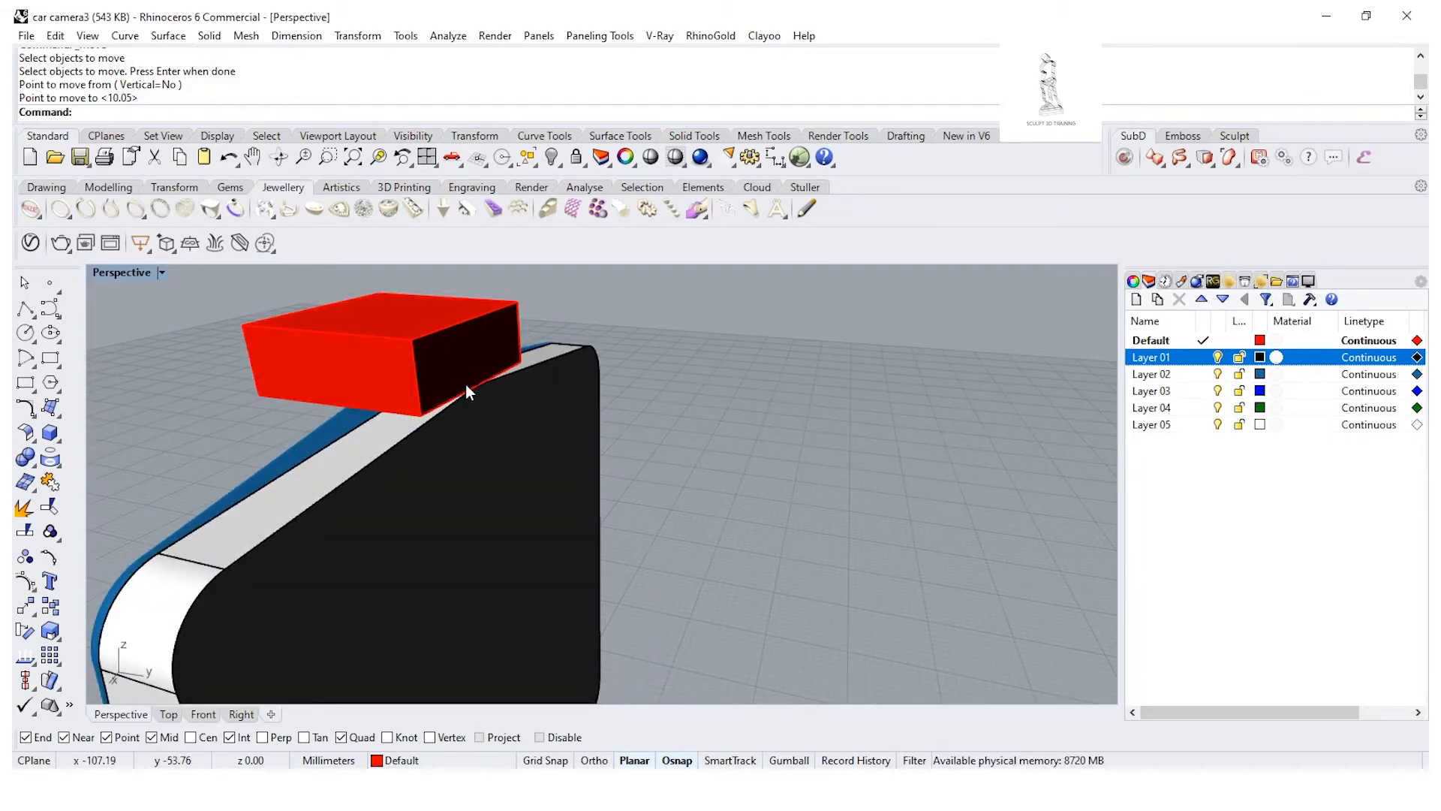
{"action": "double_click", "coordinate": [138, 275]}
{"action": "left_click", "coordinate": [296, 549]}
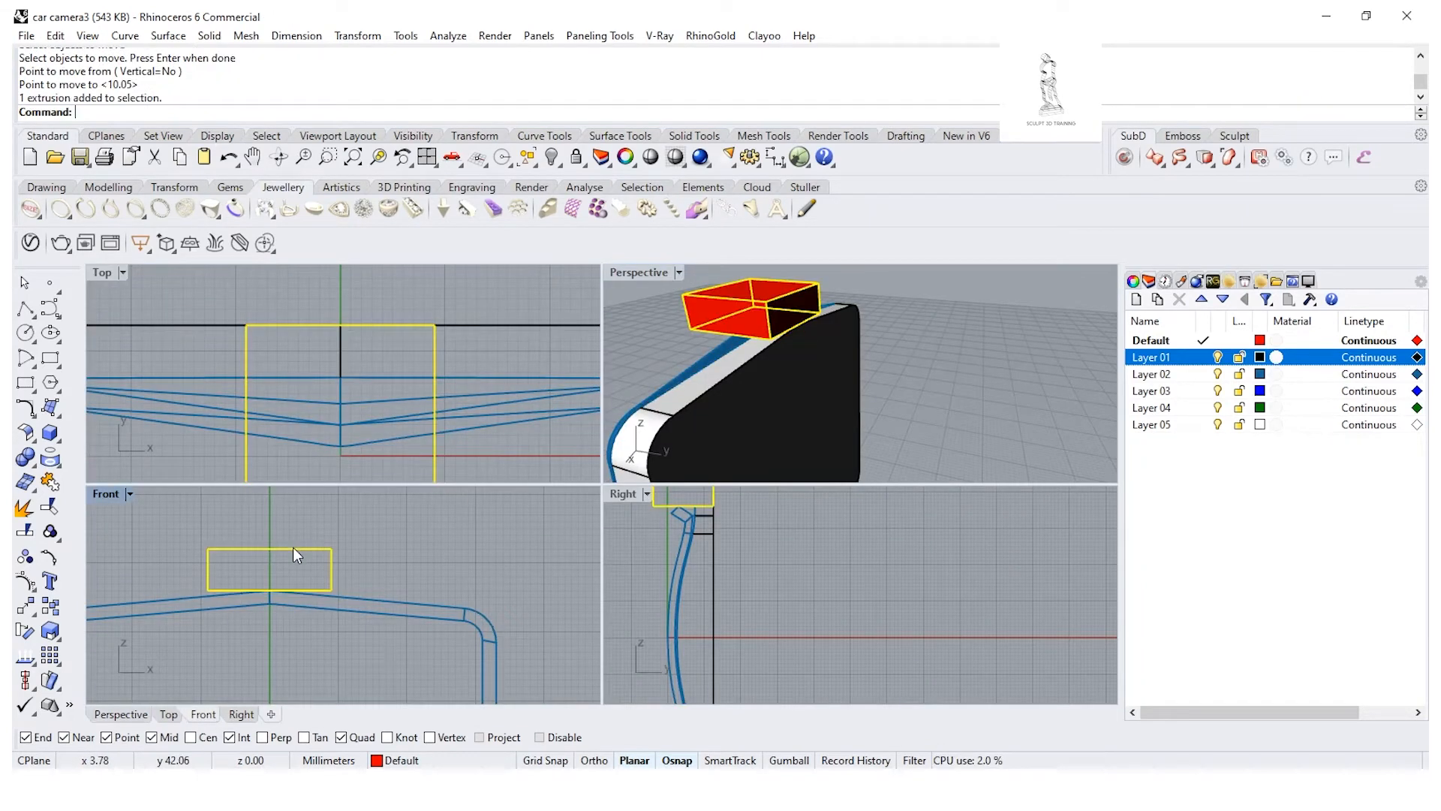
{"action": "scroll", "coordinate": [349, 399], "scroll_direction": "down", "scroll_amount": 3}
{"action": "right_click_drag", "start_coordinate": [318, 551], "coordinate": [359, 579]}
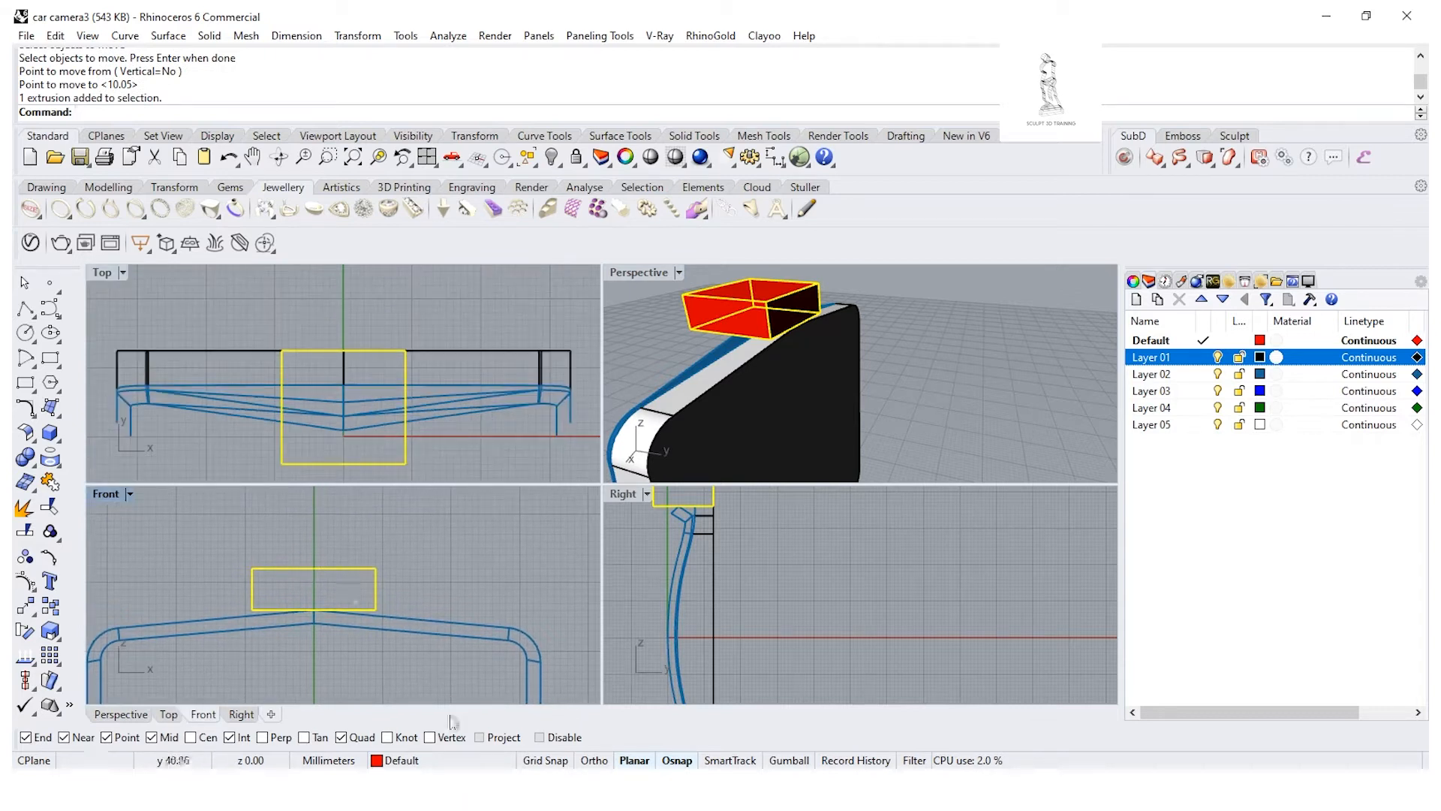
{"action": "left_click", "coordinate": [788, 761]}
{"action": "left_click", "coordinate": [313, 535]}
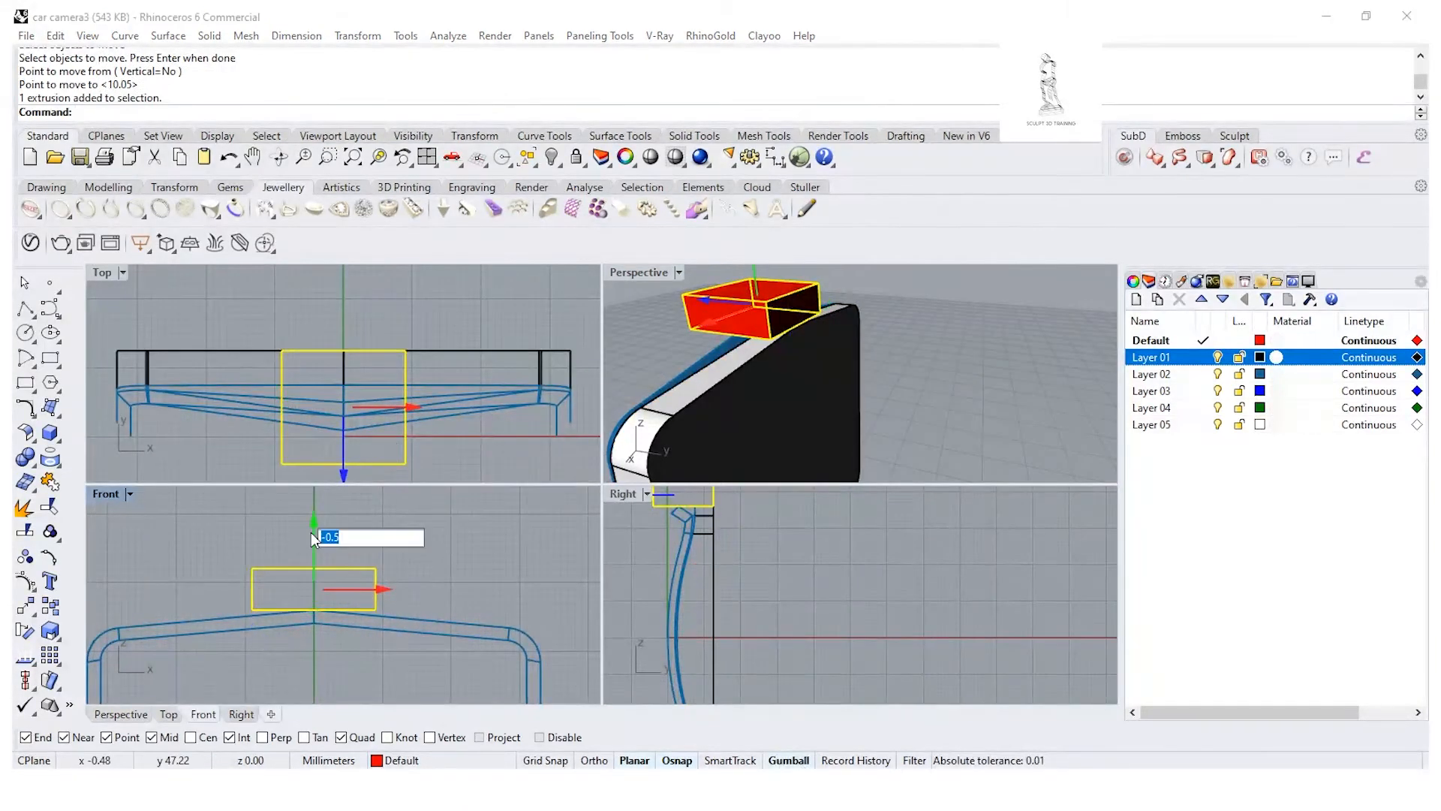
{"action": "key", "text": "Return"}
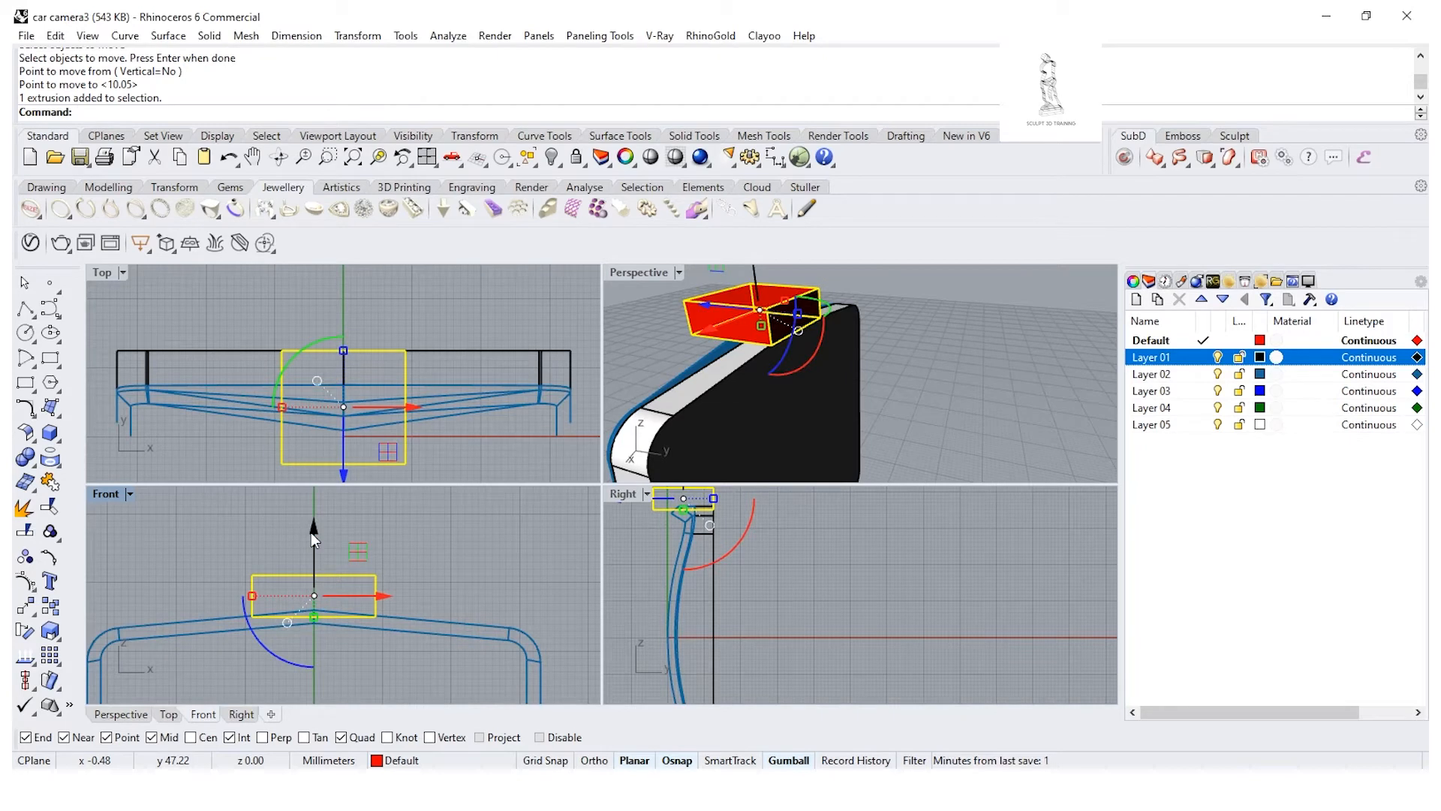
{"action": "left_click_drag", "start_coordinate": [252, 596], "coordinate": [105, 605], "text": "shift"}
{"action": "left_click", "coordinate": [426, 543]}
Step: Try to subtract the red box from the body and cover with a Boolean difference, and undo the cut
{"action": "right_click_drag", "start_coordinate": [731, 338], "coordinate": [650, 290]}
{"action": "double_click", "coordinate": [647, 278]}
{"action": "right_click_drag", "start_coordinate": [489, 402], "coordinate": [701, 404]}
{"action": "left_click", "coordinate": [34, 469]}
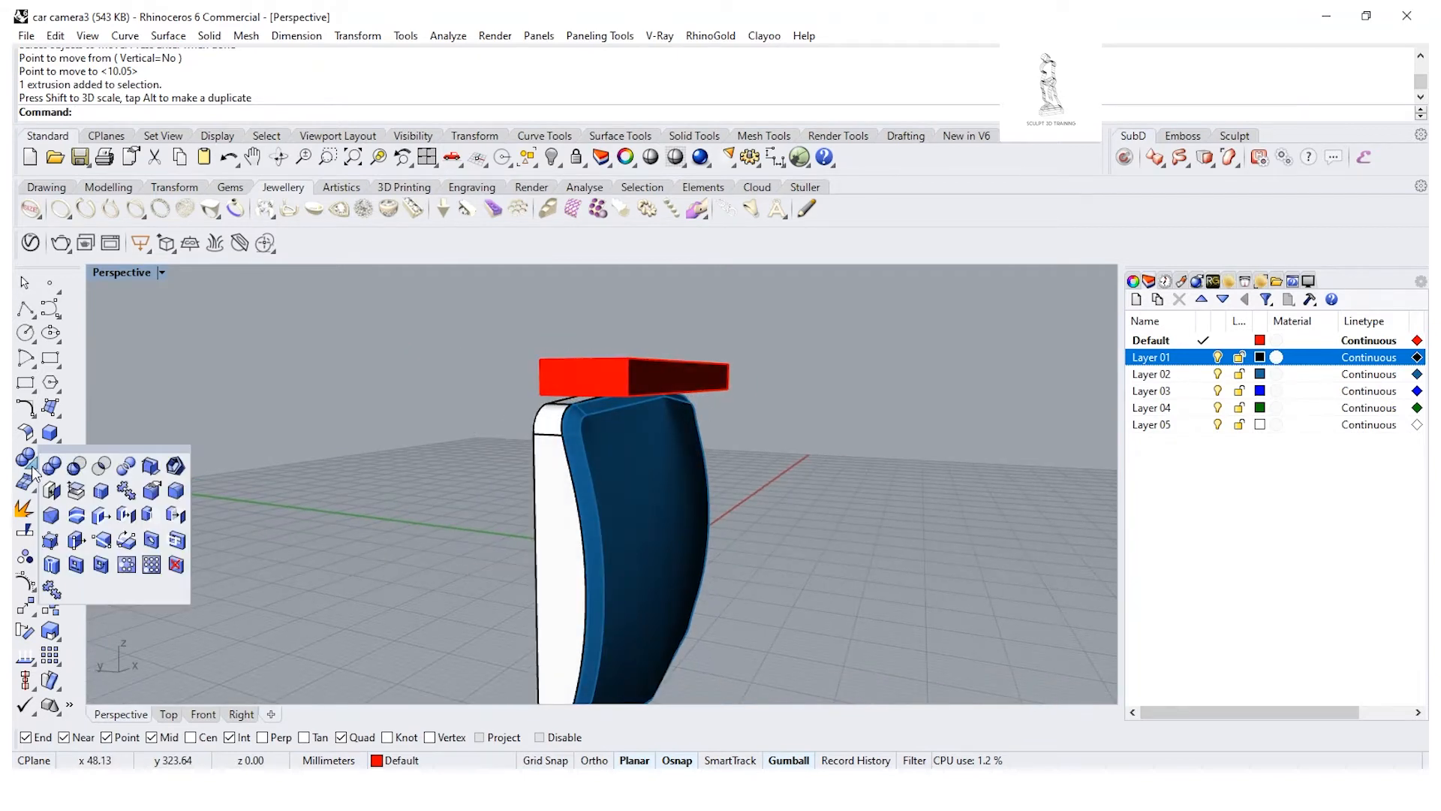
{"action": "left_click", "coordinate": [78, 473]}
{"action": "left_click", "coordinate": [597, 463]}
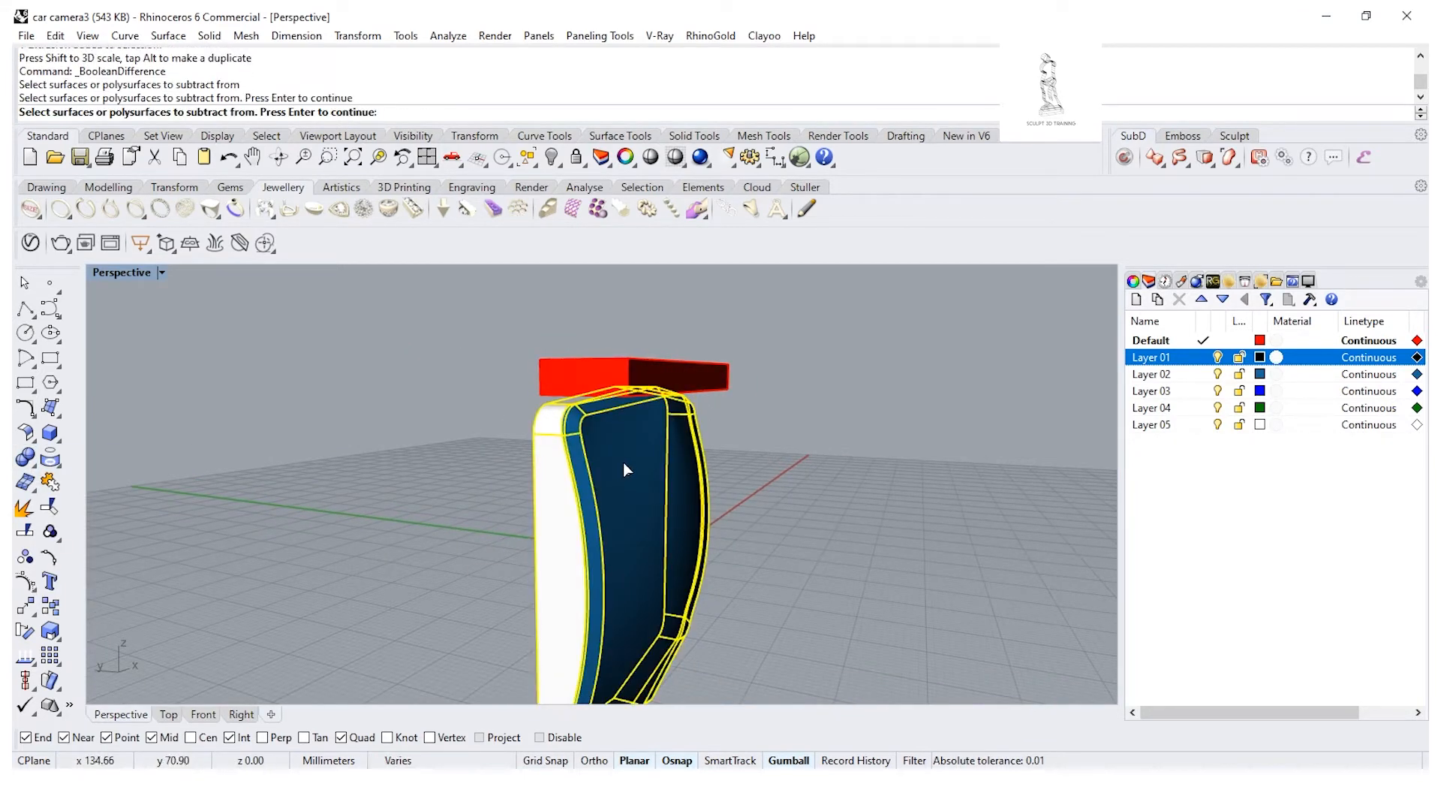
{"action": "key", "text": "Return"}
{"action": "left_click", "coordinate": [702, 384]}
{"action": "key", "text": "Return"}
{"action": "right_click_drag", "start_coordinate": [722, 402], "coordinate": [671, 484]}
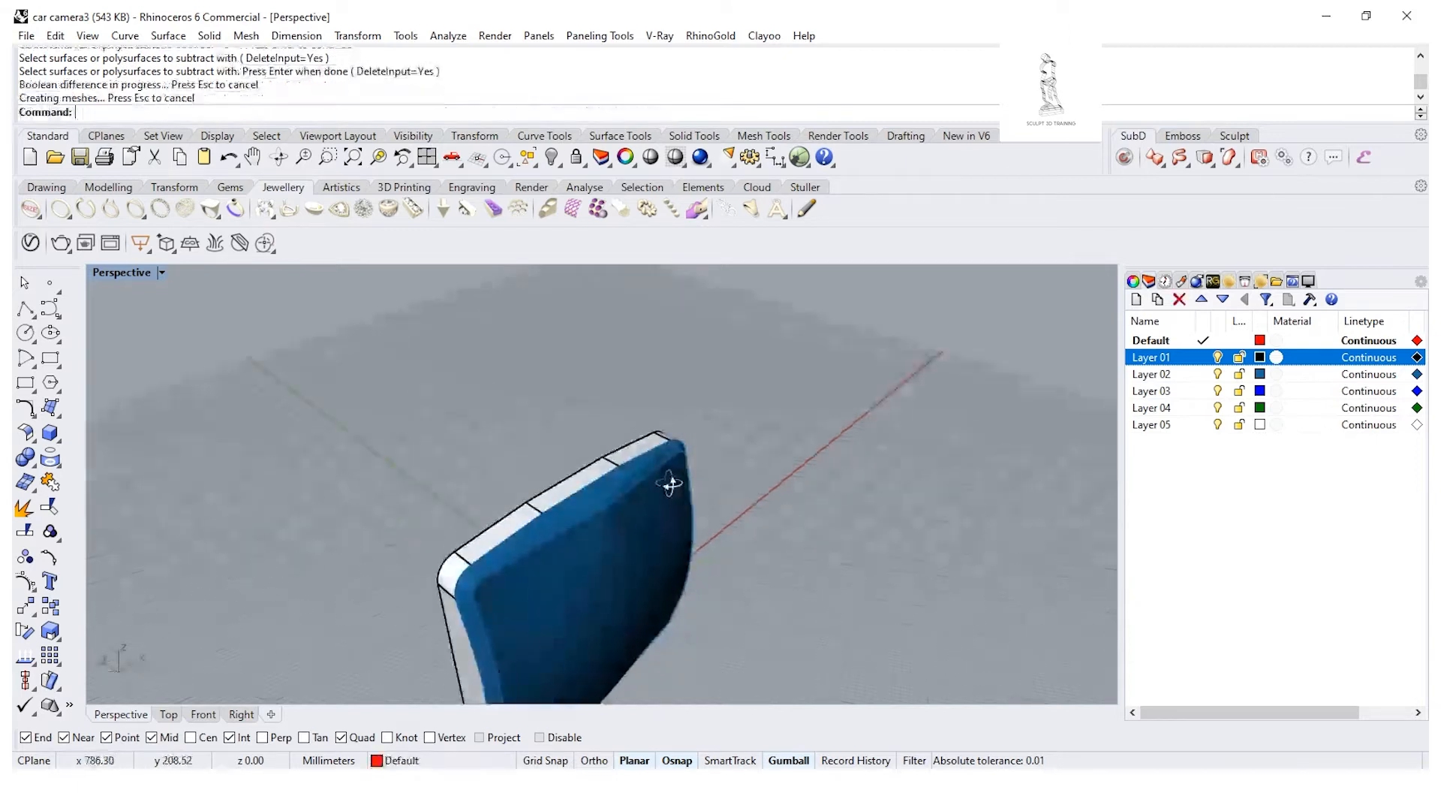
{"action": "key", "text": "ctrl+z"}
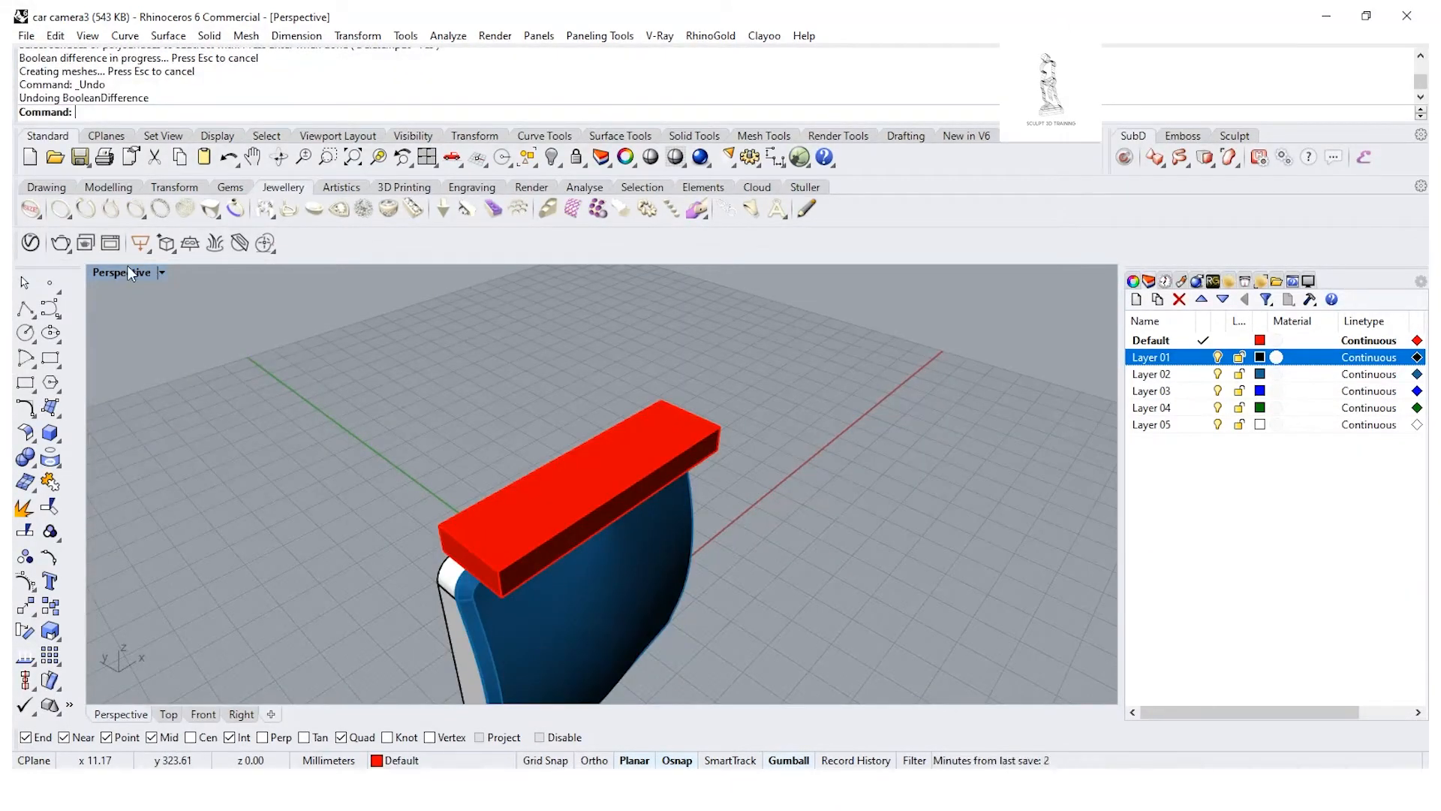
Step: Move the red box 0.5 mm toward the front, away from the body's rear face
{"action": "double_click", "coordinate": [128, 270]}
{"action": "left_click", "coordinate": [506, 463]}
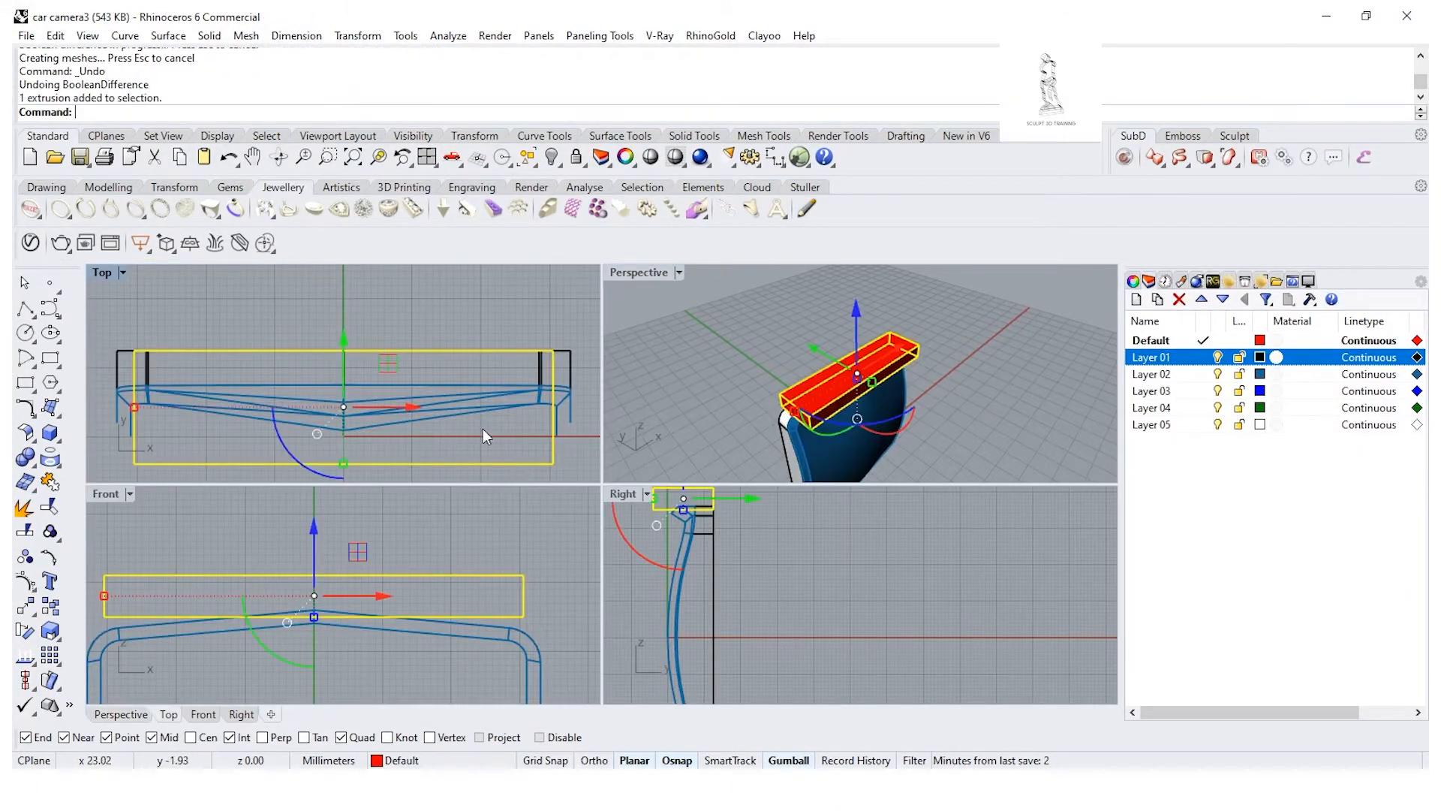
{"action": "left_click", "coordinate": [345, 342]}
{"action": "type", "text": "-0.5"}
{"action": "key", "text": "Return"}
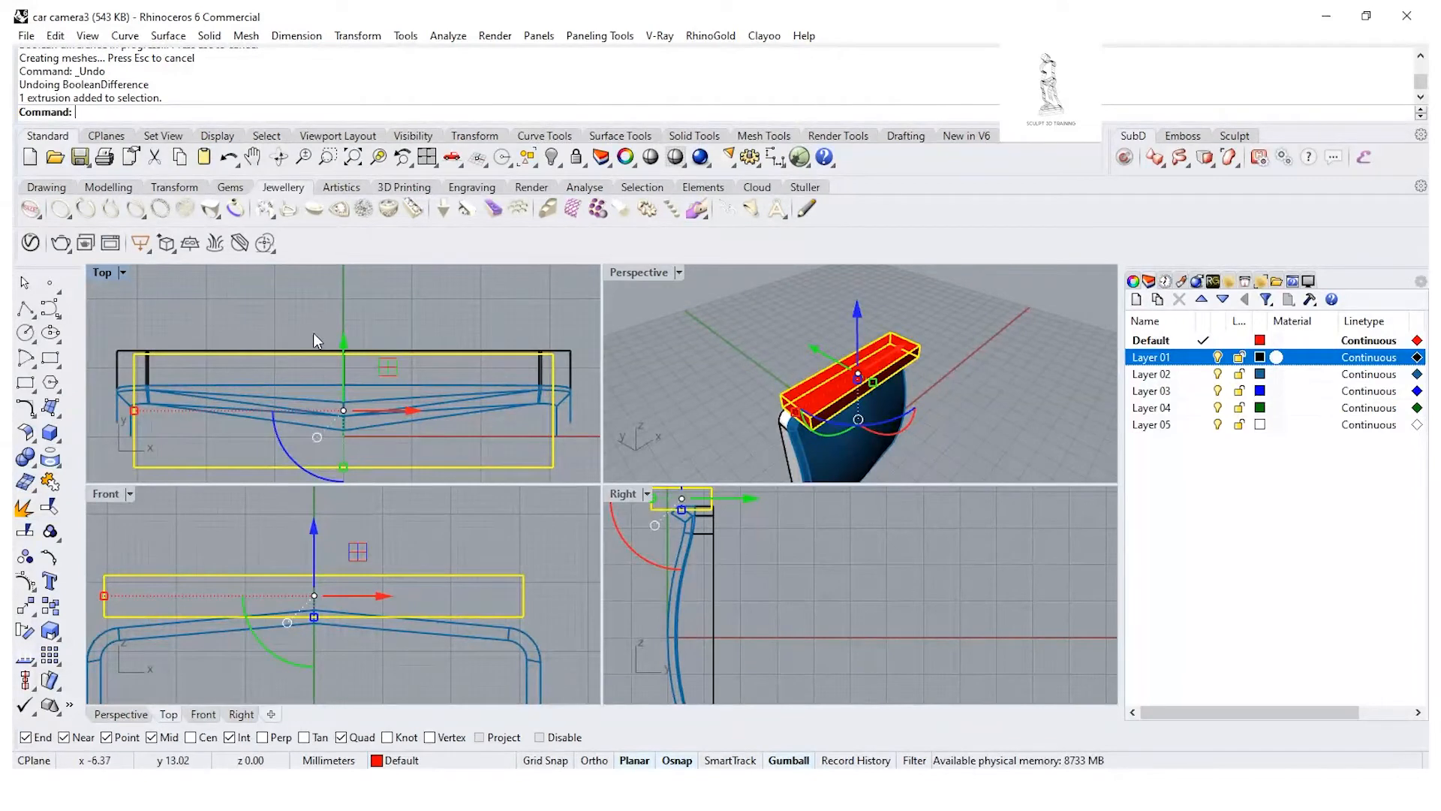
{"action": "left_click", "coordinate": [313, 334]}
Step: Subtract the red box from the body and cover with a Boolean difference and inspect the resulting recess
{"action": "right_click_drag", "start_coordinate": [942, 367], "coordinate": [880, 377]}
{"action": "scroll", "coordinate": [886, 363], "scroll_direction": "up", "scroll_amount": 3}
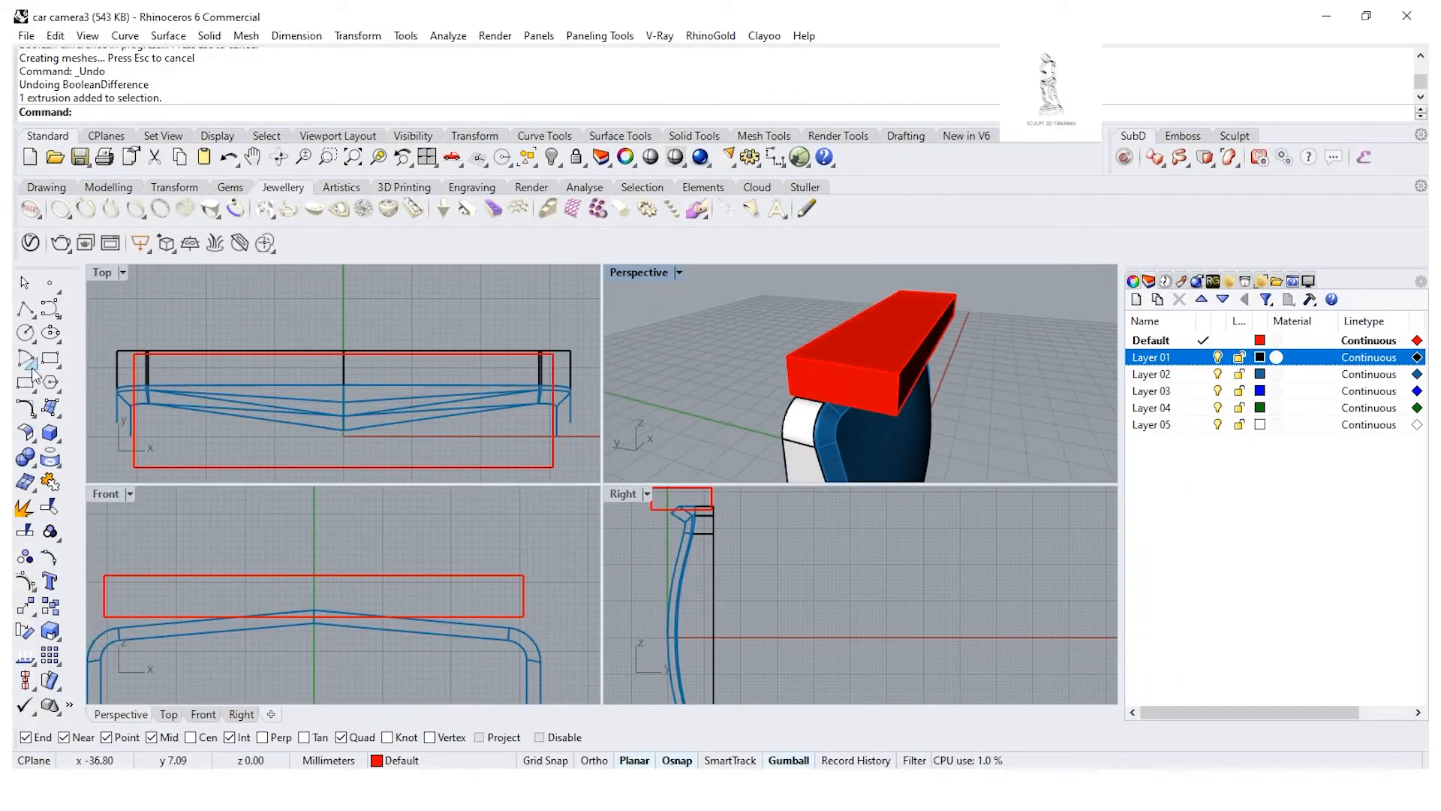
{"action": "left_click", "coordinate": [27, 456]}
{"action": "left_click", "coordinate": [77, 466]}
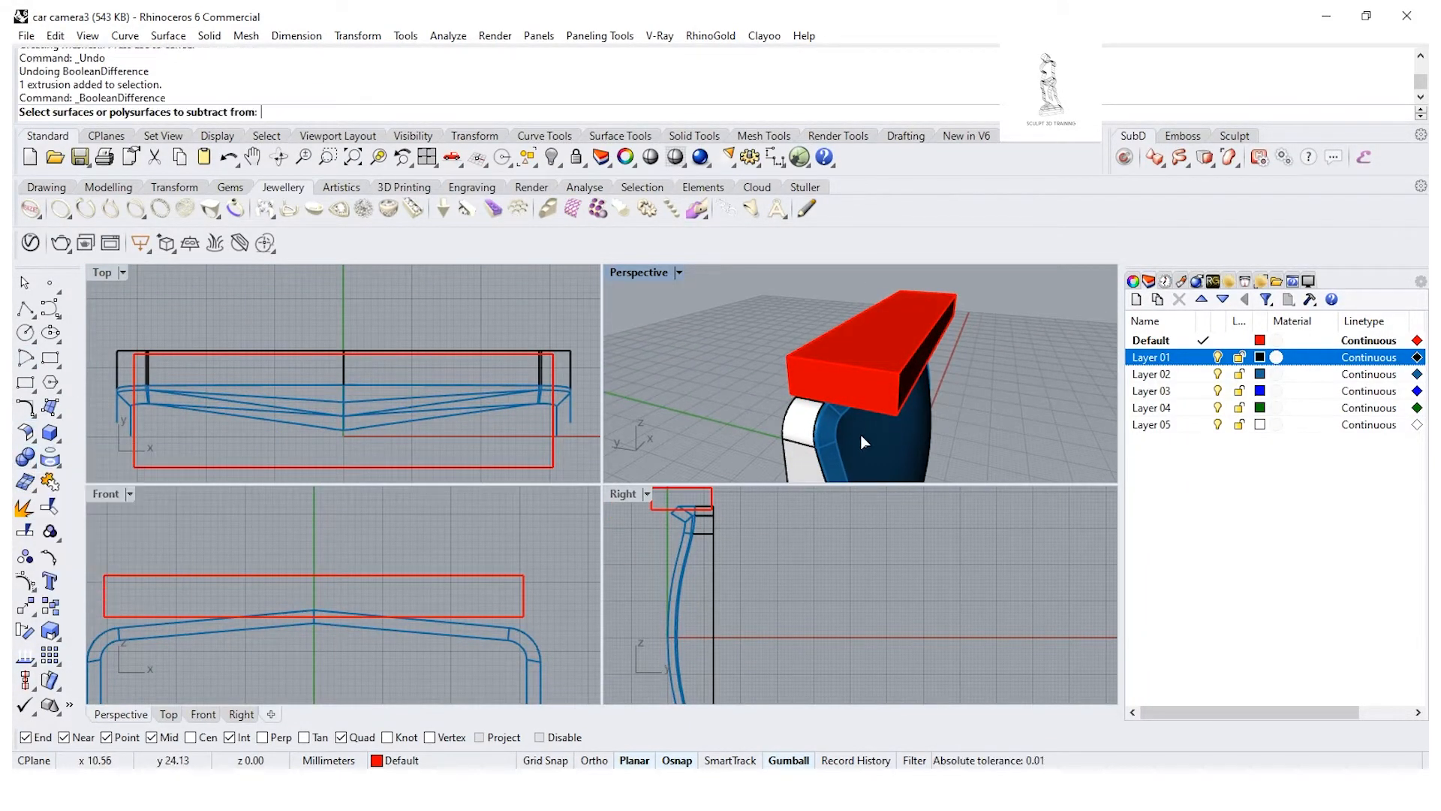
{"action": "left_click", "coordinate": [804, 439]}
{"action": "left_click", "coordinate": [804, 439]}
{"action": "key", "text": "Return"}
{"action": "left_click", "coordinate": [885, 392]}
{"action": "key", "text": "Return"}
{"action": "scroll", "coordinate": [793, 339], "scroll_direction": "up", "scroll_amount": 5}
{"action": "scroll", "coordinate": [772, 355], "scroll_direction": "down", "scroll_amount": 5}
{"action": "right_click_drag", "start_coordinate": [950, 393], "coordinate": [837, 385]}
{"action": "double_click", "coordinate": [650, 279]}
{"action": "right_click_drag", "start_coordinate": [551, 447], "coordinate": [860, 423]}
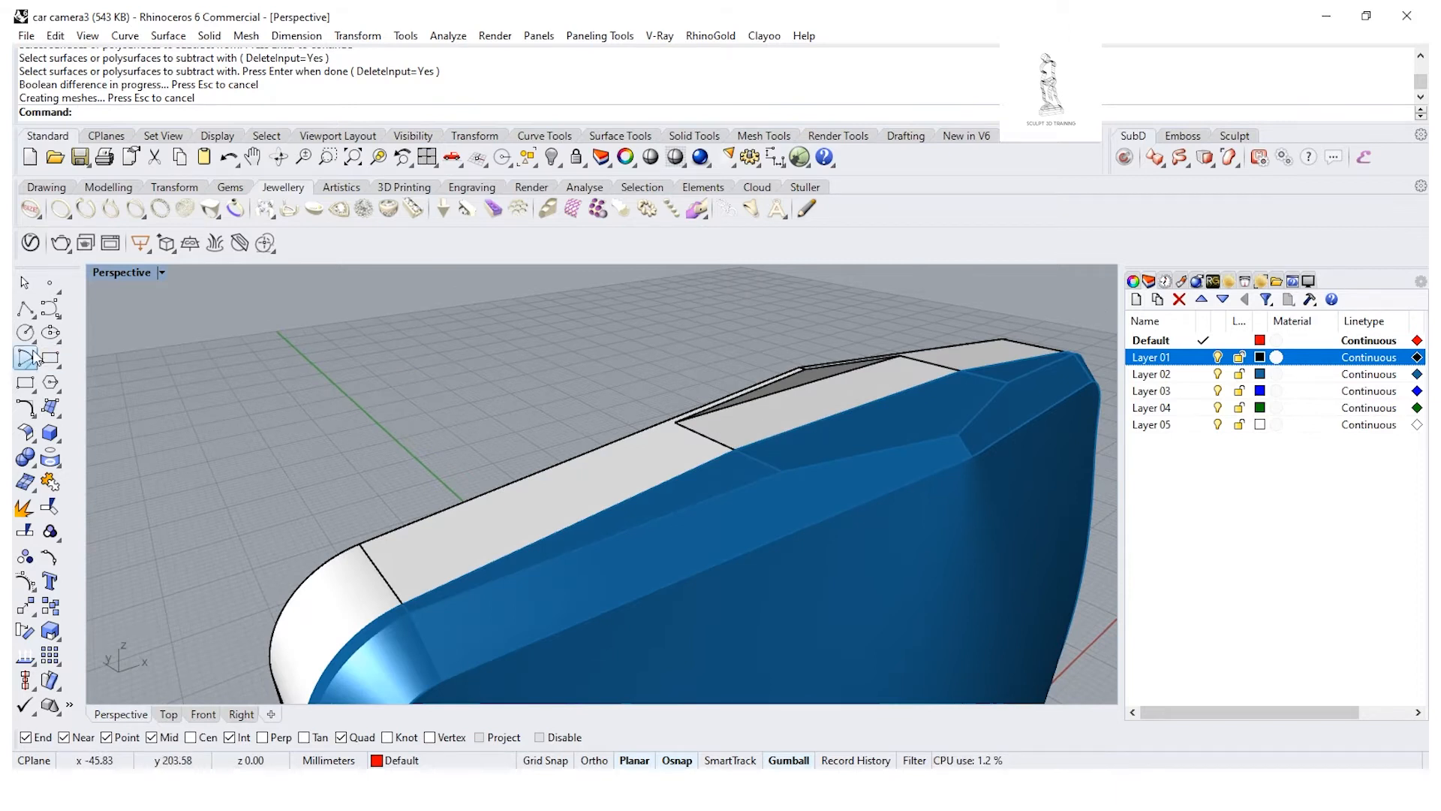
Step: Begin a corner-to-corner box at the recess's rear end corner, with a base about 22 by 4.5 mm reaching the body's front edge
{"action": "left_click", "coordinate": [59, 368]}
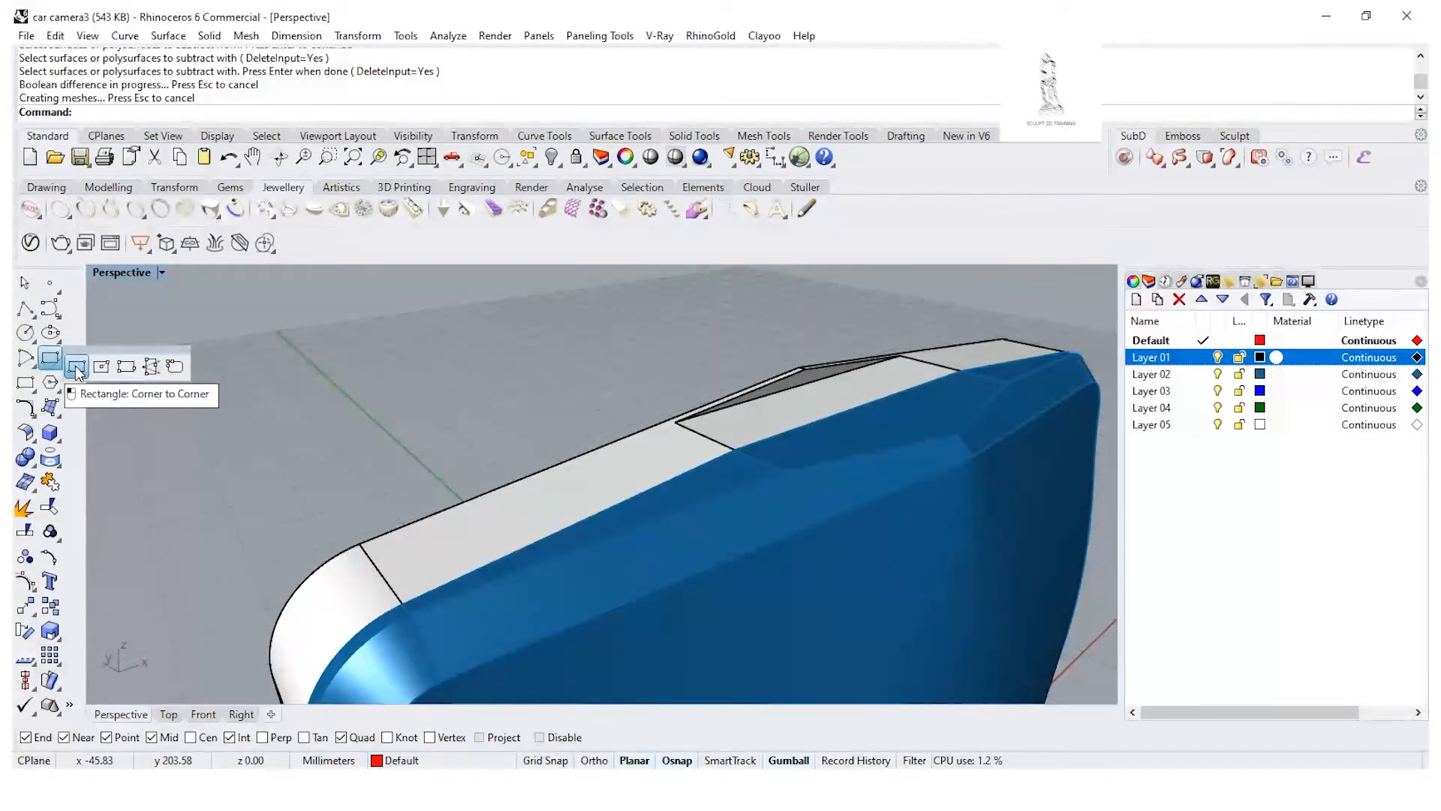
{"action": "left_click", "coordinate": [59, 441]}
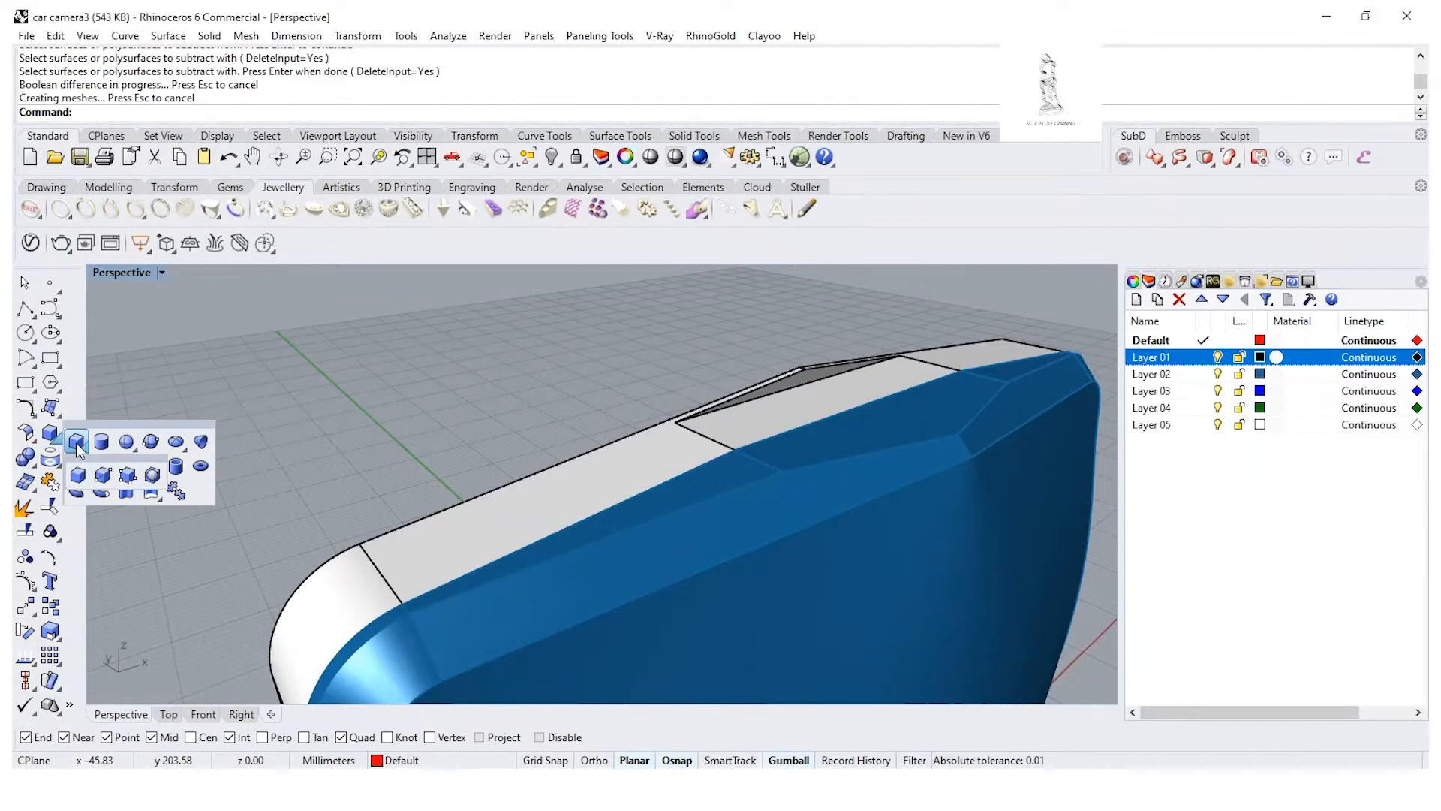
{"action": "left_click", "coordinate": [87, 487]}
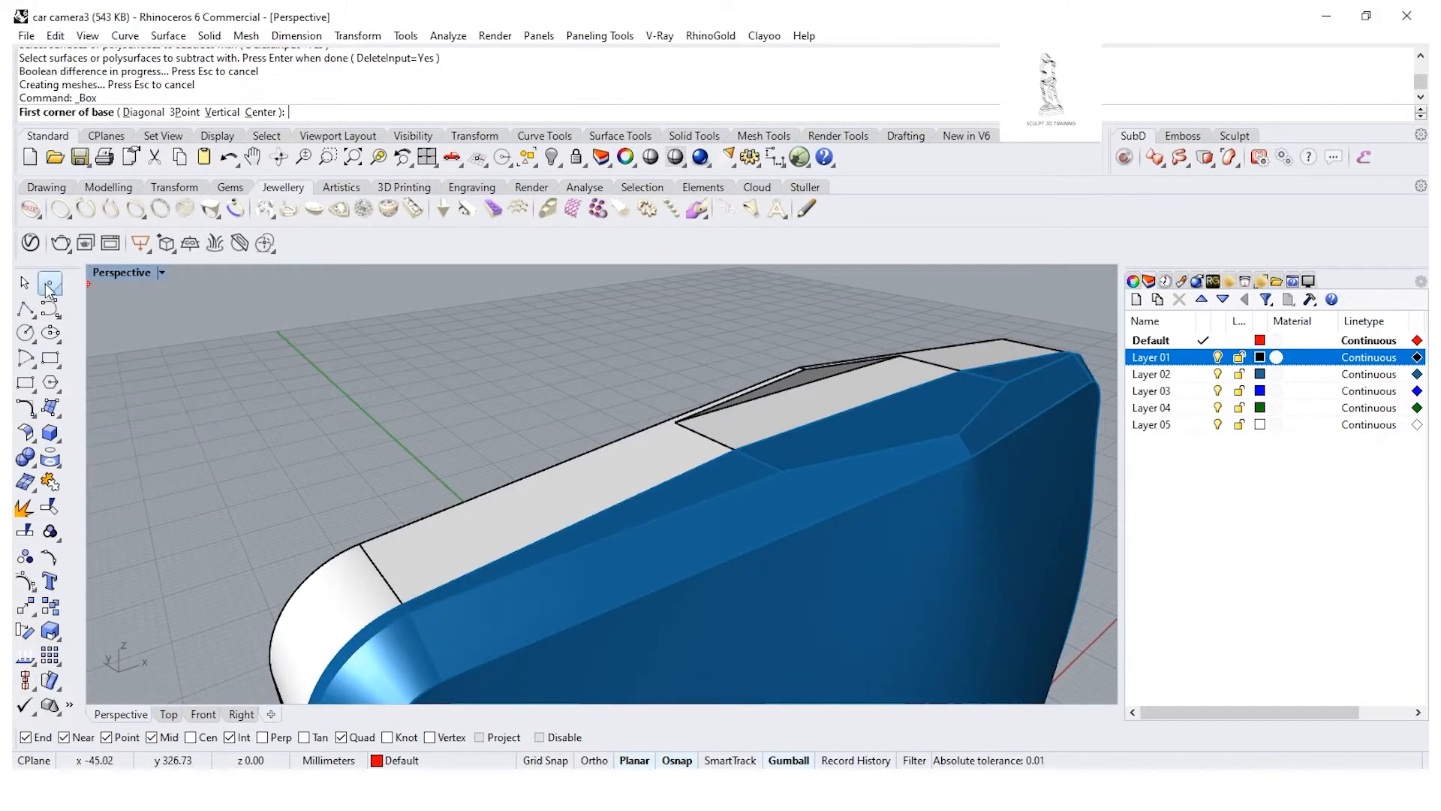
{"action": "double_click", "coordinate": [106, 271]}
{"action": "scroll", "coordinate": [942, 373], "scroll_direction": "up", "scroll_amount": 3}
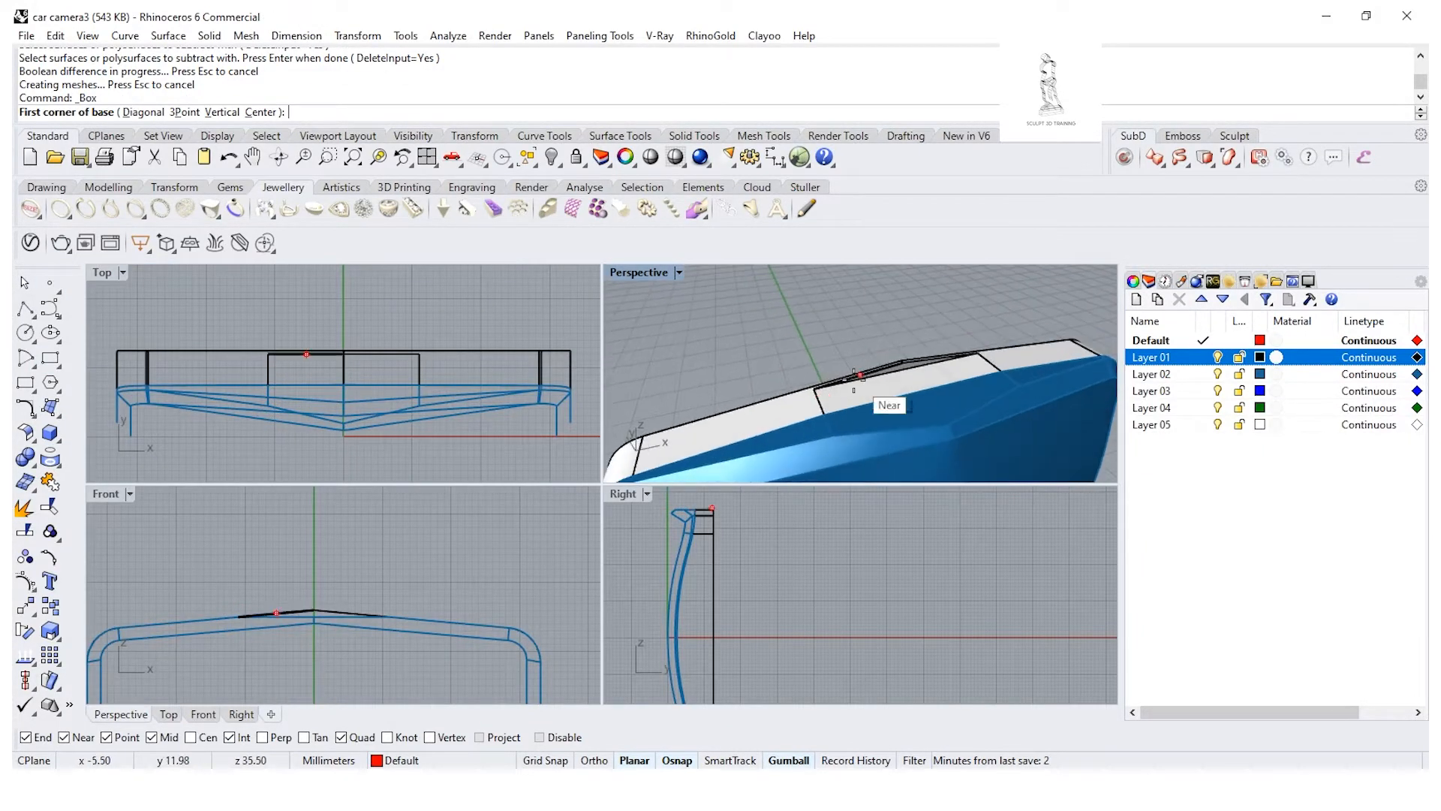
{"action": "scroll", "coordinate": [815, 394], "scroll_direction": "up", "scroll_amount": 4}
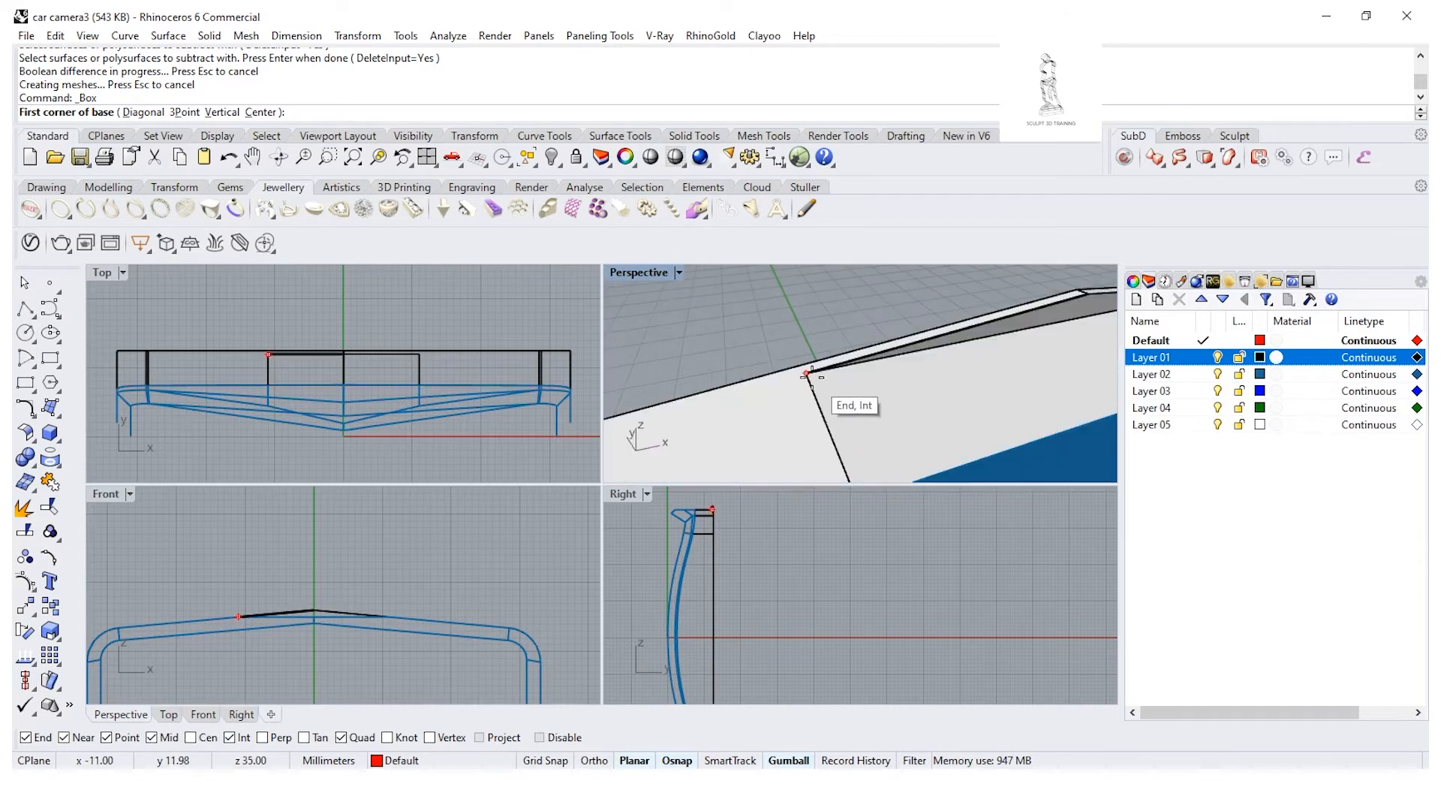
{"action": "left_click", "coordinate": [807, 373]}
{"action": "scroll", "coordinate": [360, 373], "scroll_direction": "up", "scroll_amount": 2}
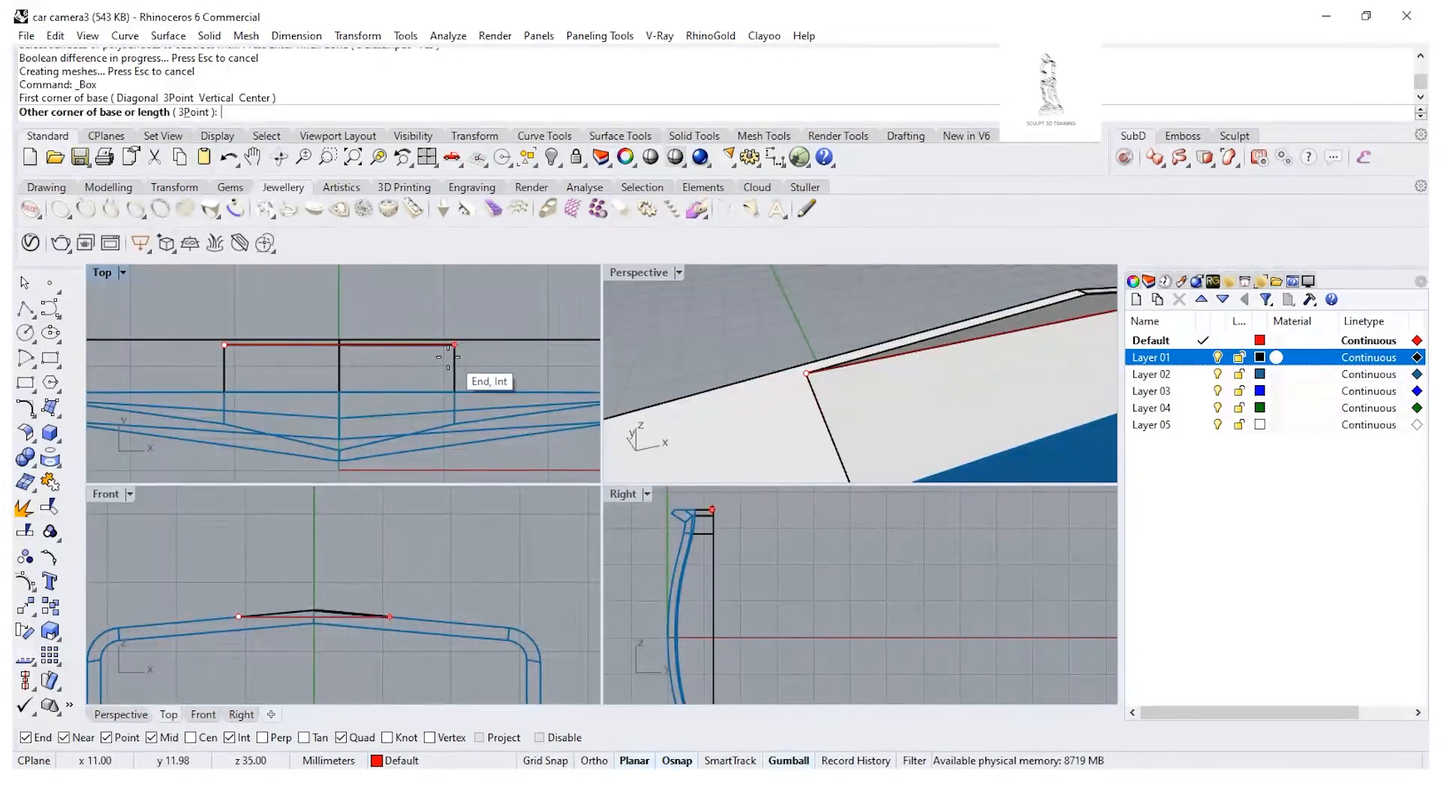
{"action": "right_click_drag", "start_coordinate": [443, 428], "coordinate": [461, 389]}
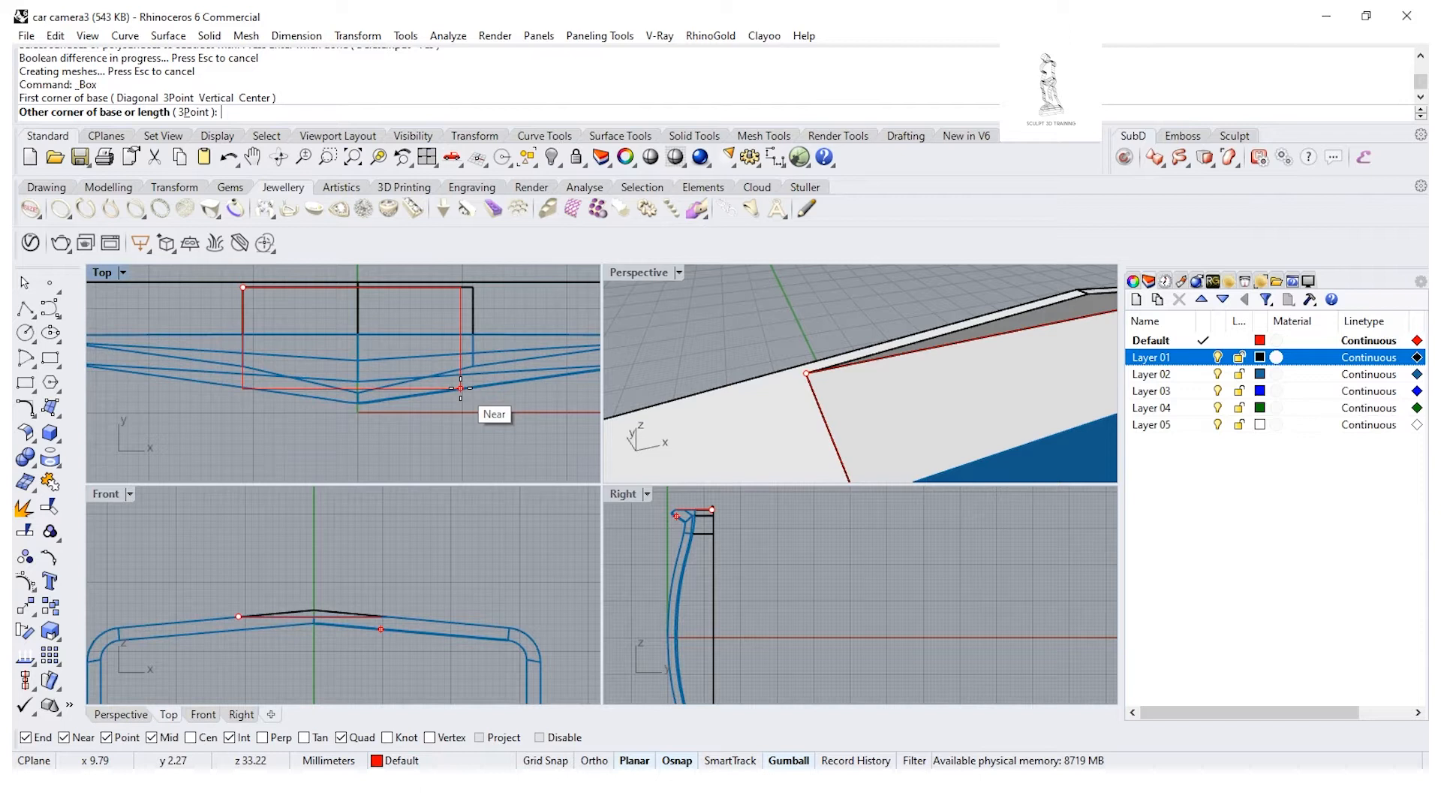
{"action": "left_click", "coordinate": [474, 335]}
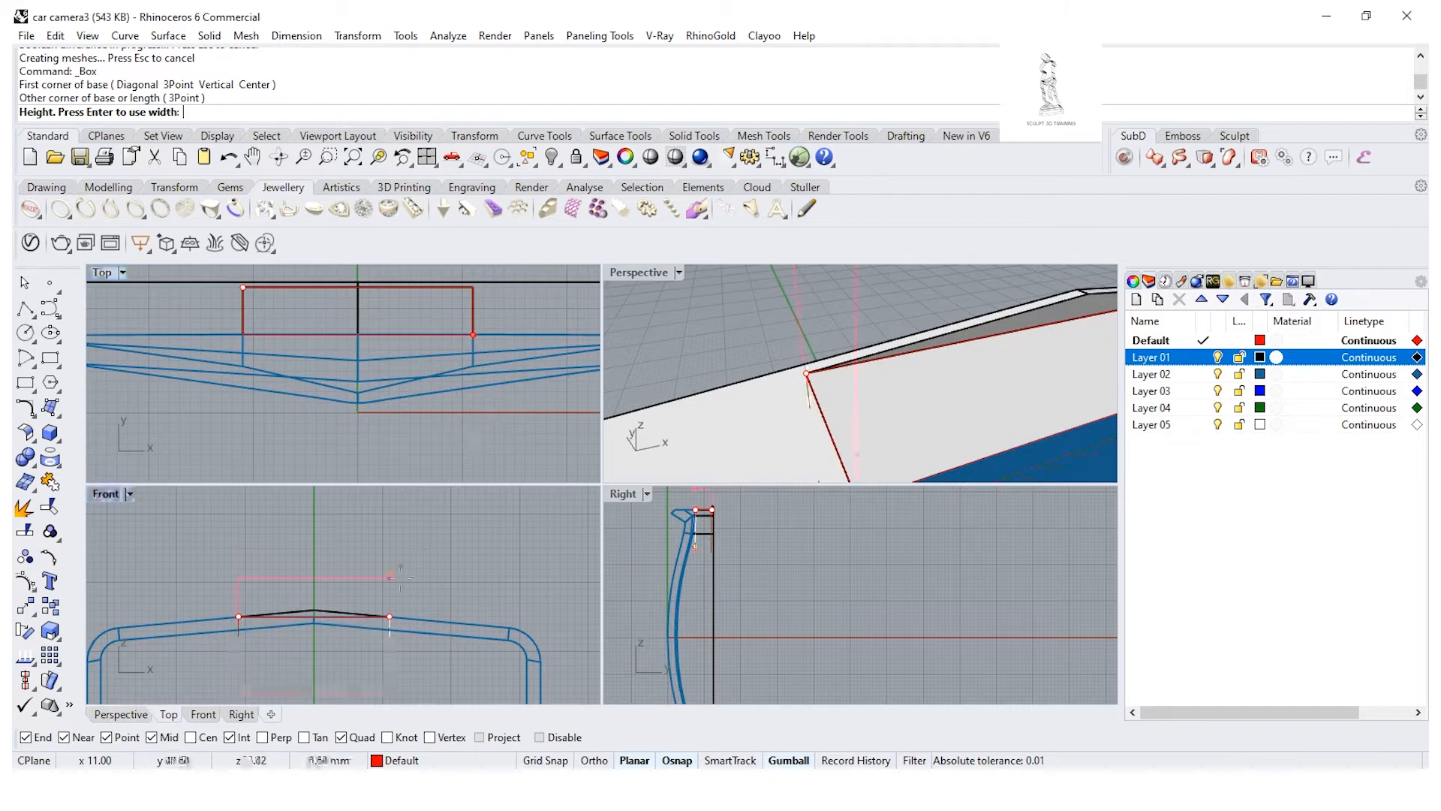
Step: Finish the box with a height of -7.5 mm so it extends down into the body
{"action": "right_click_drag", "start_coordinate": [380, 648], "coordinate": [395, 603]}
{"action": "type", "text": "7.5"}
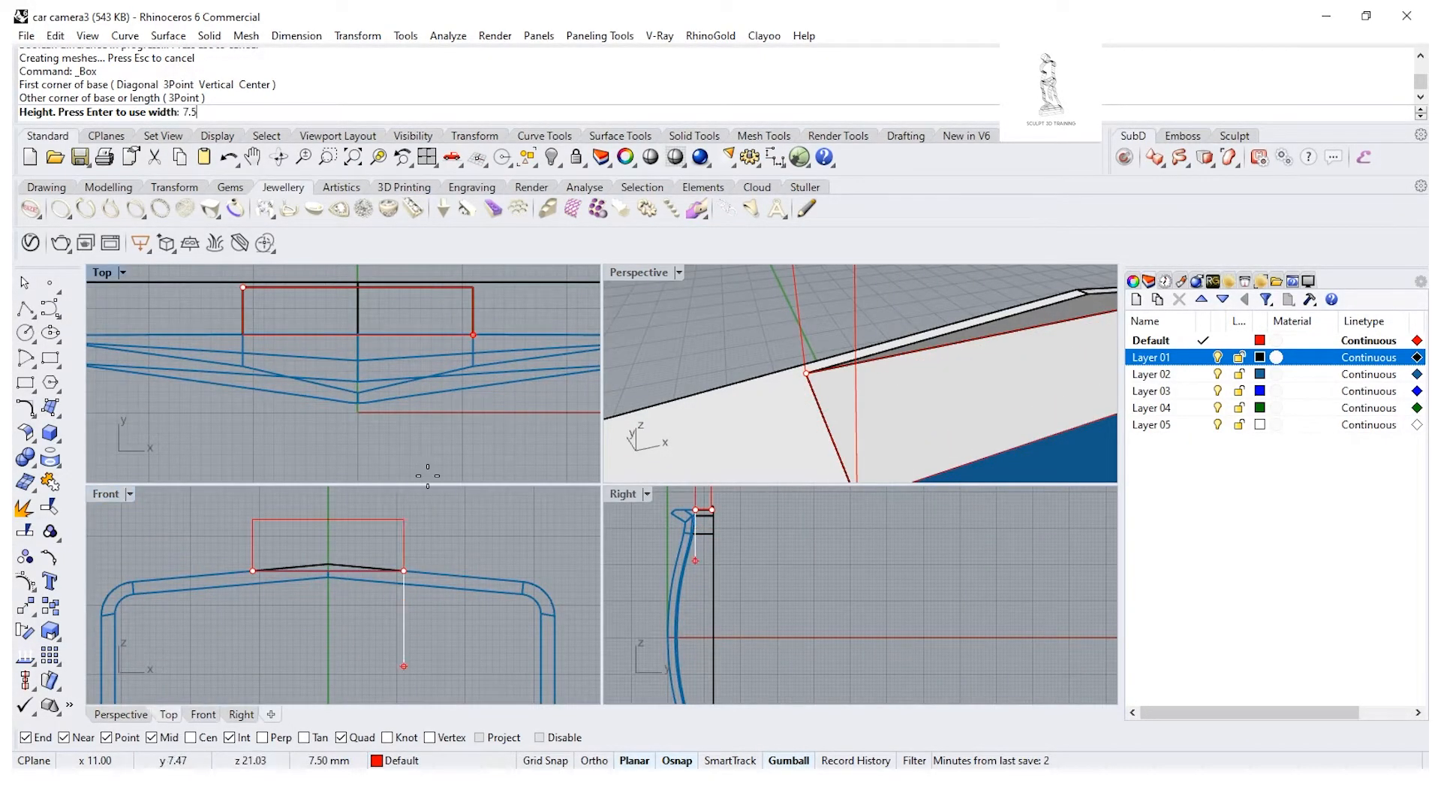
{"action": "type", "text": "-7.5"}
{"action": "key", "text": "Return"}
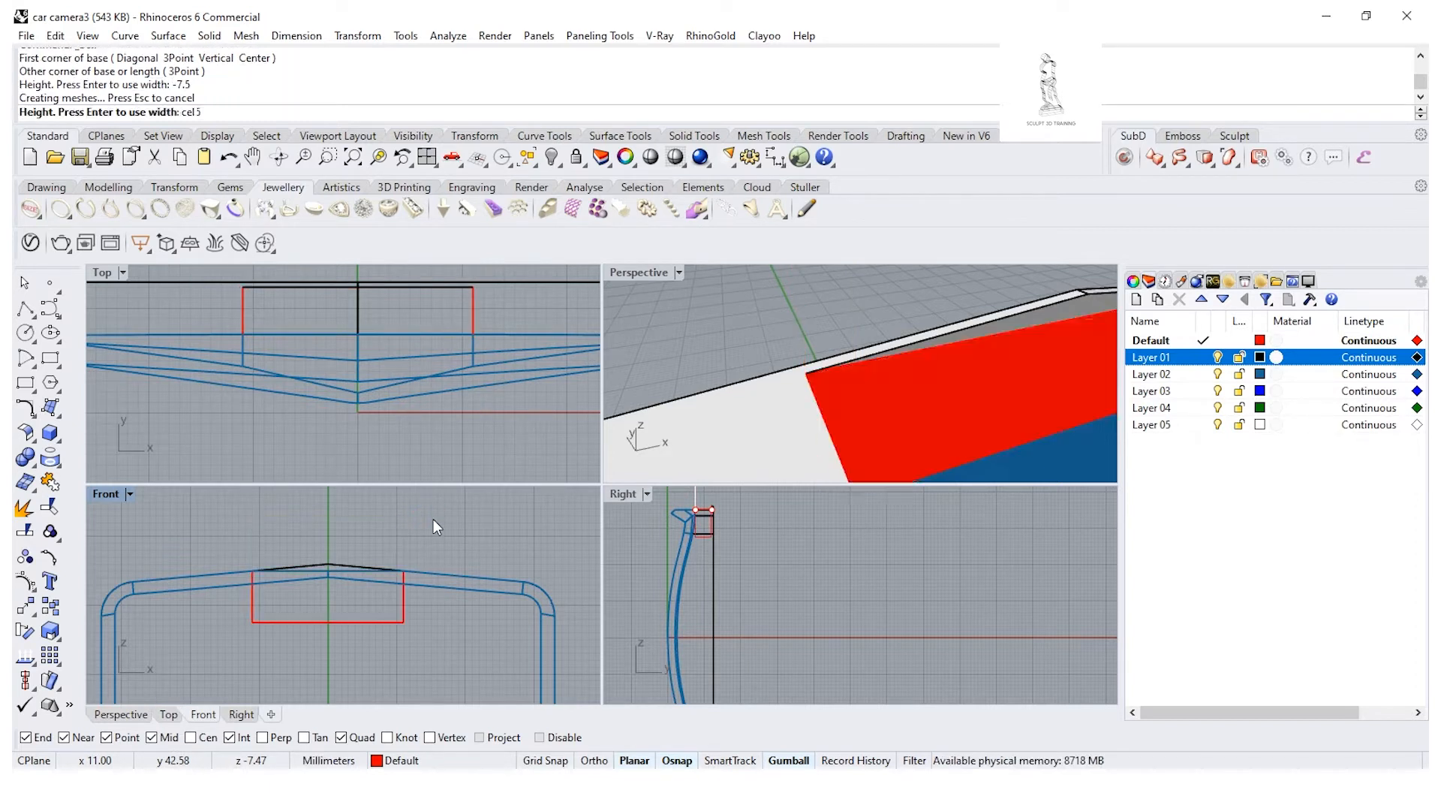
Step: Hide Layer 01 and Layer 02 to isolate the red box
{"action": "scroll", "coordinate": [851, 384], "scroll_direction": "up", "scroll_amount": 4}
{"action": "scroll", "coordinate": [859, 345], "scroll_direction": "down", "scroll_amount": 2}
{"action": "left_click", "coordinate": [865, 337]}
{"action": "left_click", "coordinate": [927, 395]}
{"action": "left_click", "coordinate": [1219, 357]}
{"action": "left_click", "coordinate": [1217, 374]}
{"action": "left_click", "coordinate": [719, 386]}
{"action": "right_click_drag", "start_coordinate": [719, 386], "coordinate": [786, 389]}
{"action": "scroll", "coordinate": [766, 381], "scroll_direction": "down", "scroll_amount": 5}
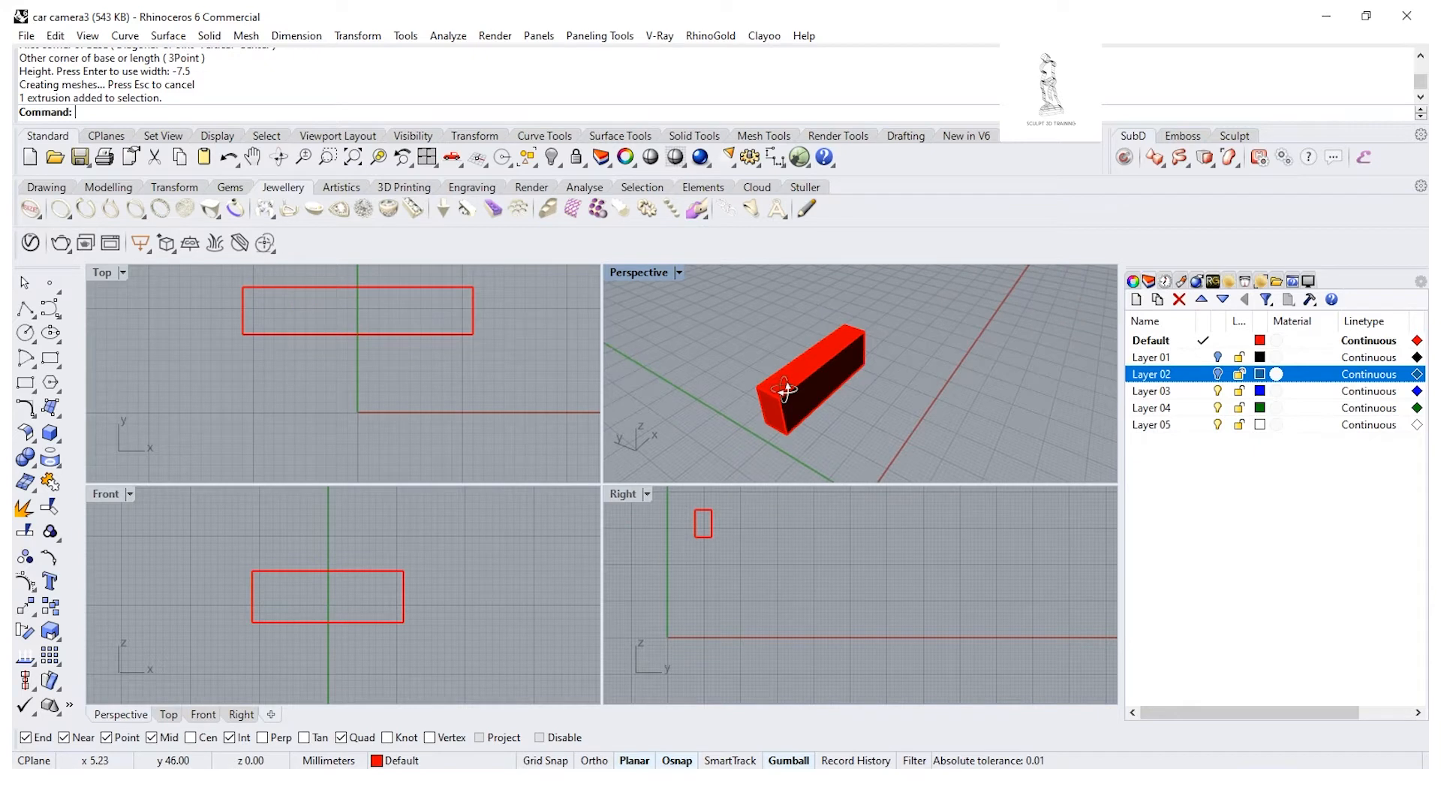
Step: Scale the red box in one direction from its lower rear corner to a 17 mm depth through the cover, with Layer 02 shown again
{"action": "left_click", "coordinate": [60, 639]}
{"action": "left_click", "coordinate": [126, 645]}
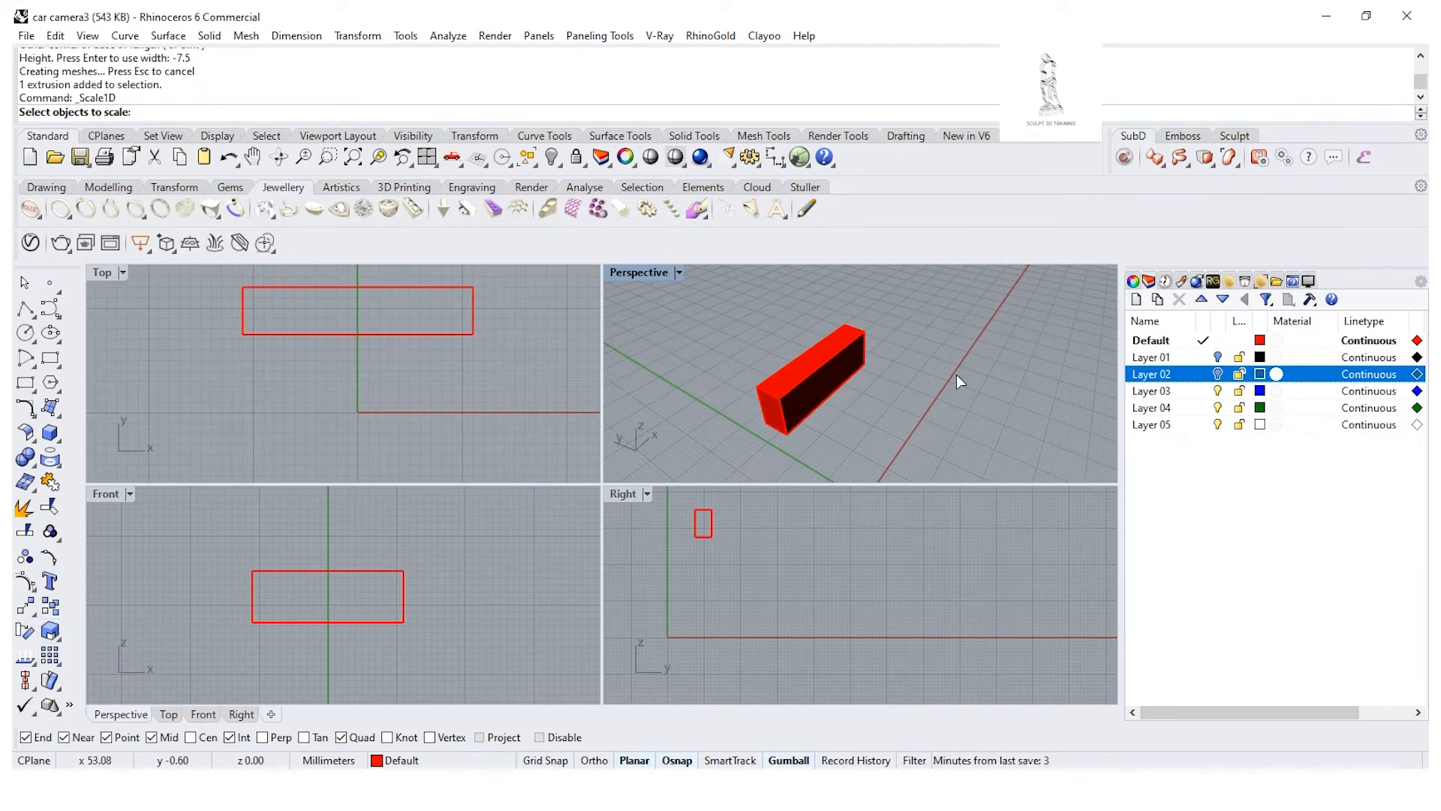
{"action": "left_click", "coordinate": [792, 412]}
{"action": "key", "text": "Return"}
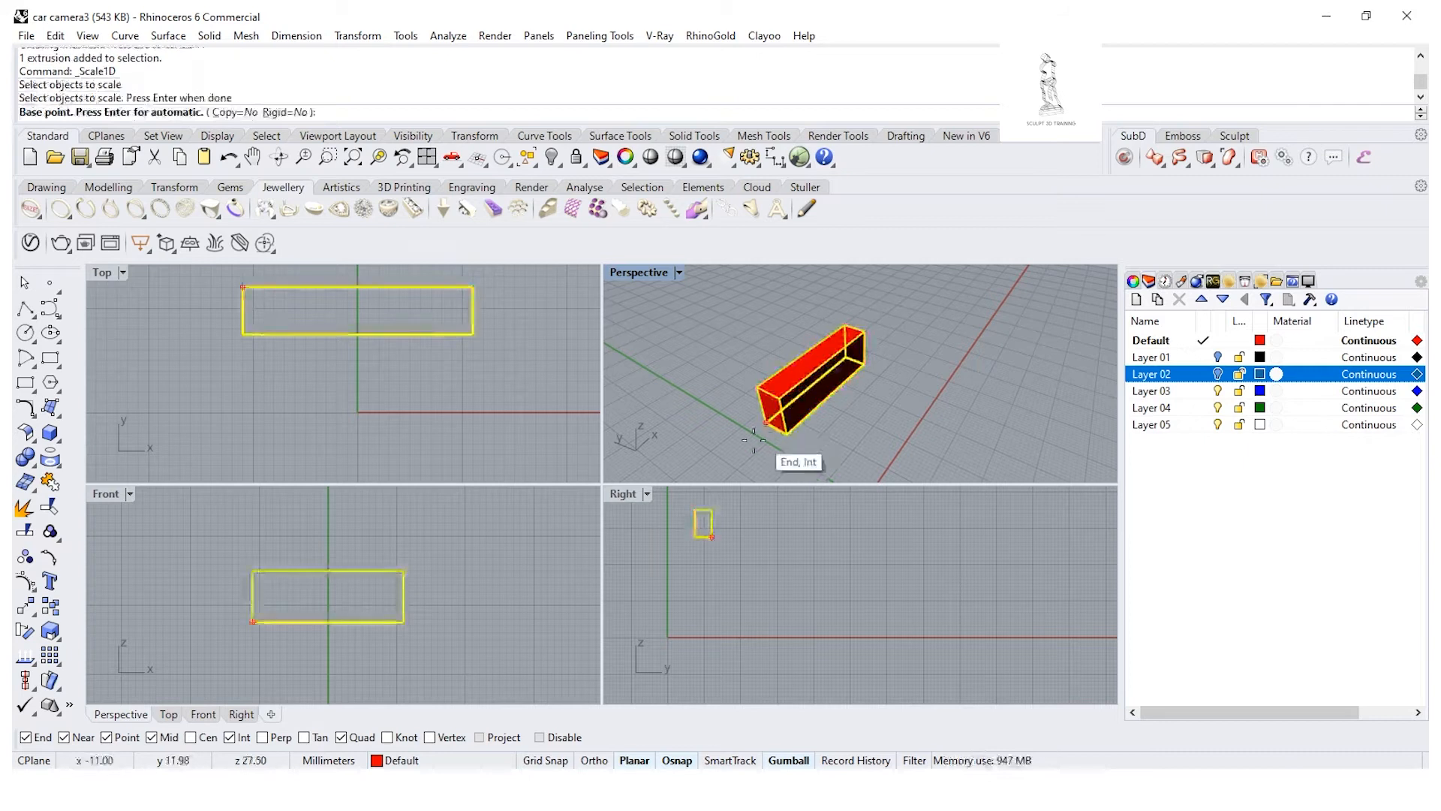
{"action": "right_click_drag", "start_coordinate": [725, 562], "coordinate": [840, 607]}
{"action": "left_click", "coordinate": [1218, 374]}
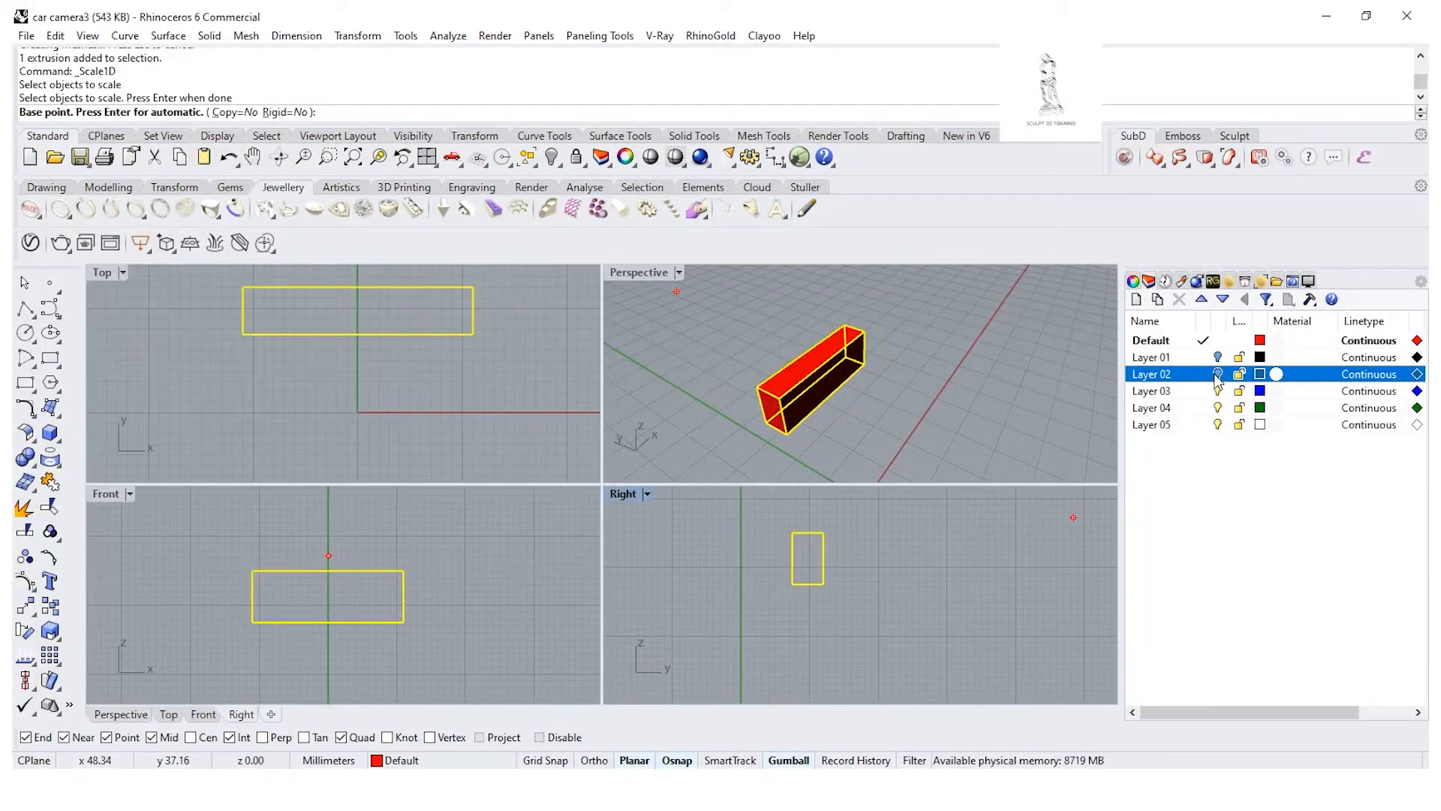
{"action": "left_click", "coordinate": [825, 591]}
{"action": "left_click", "coordinate": [791, 585]}
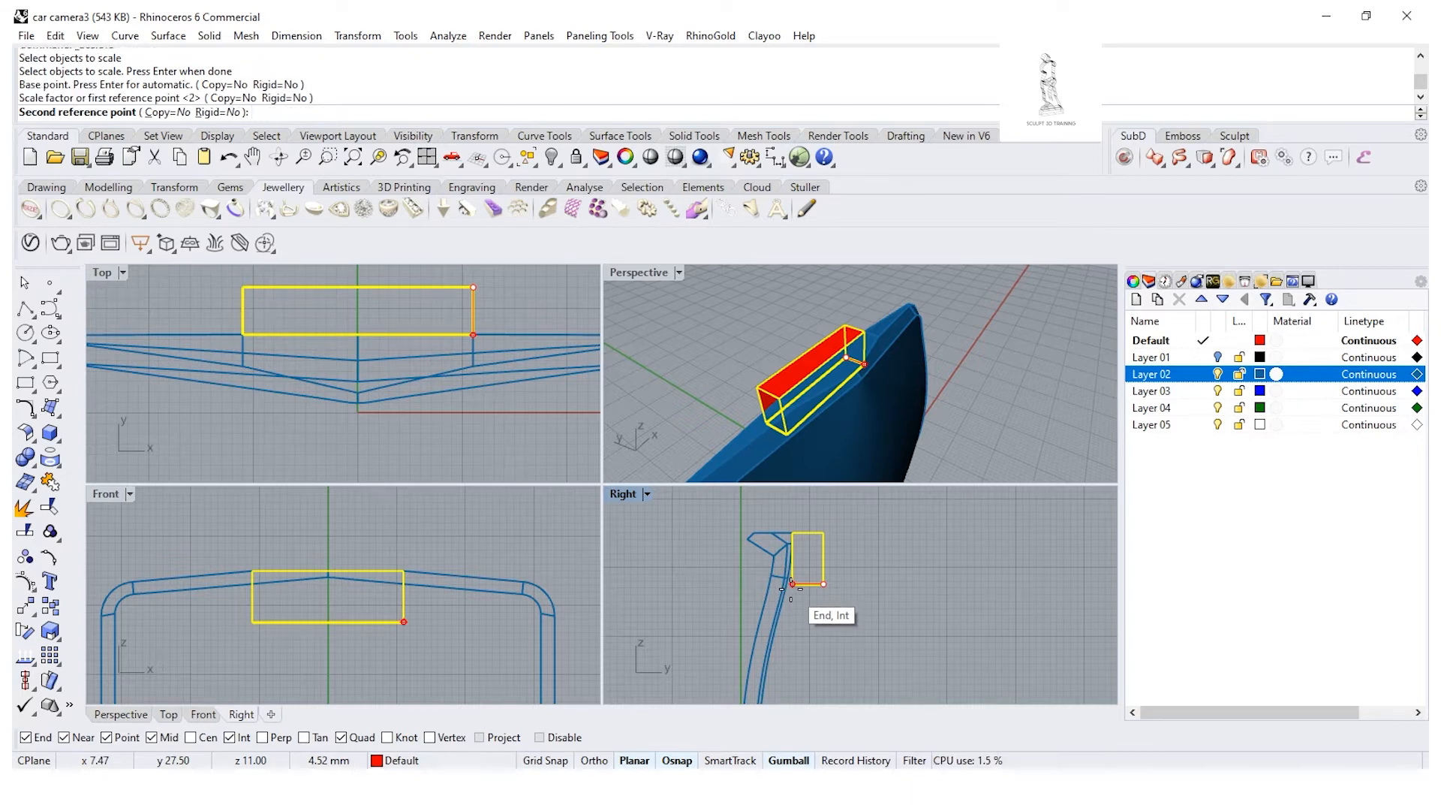
{"action": "type", "text": "17"}
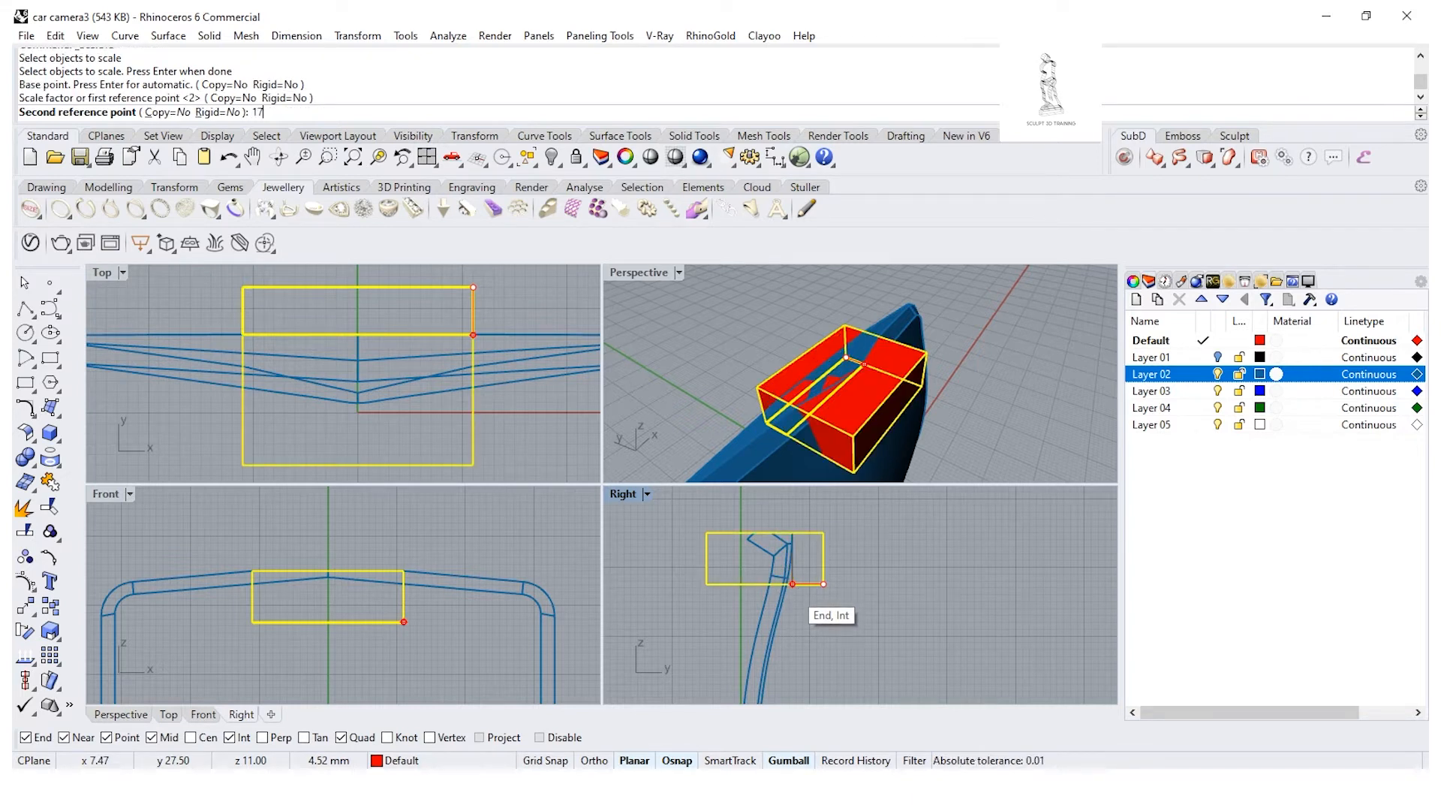
{"action": "key", "text": "Return"}
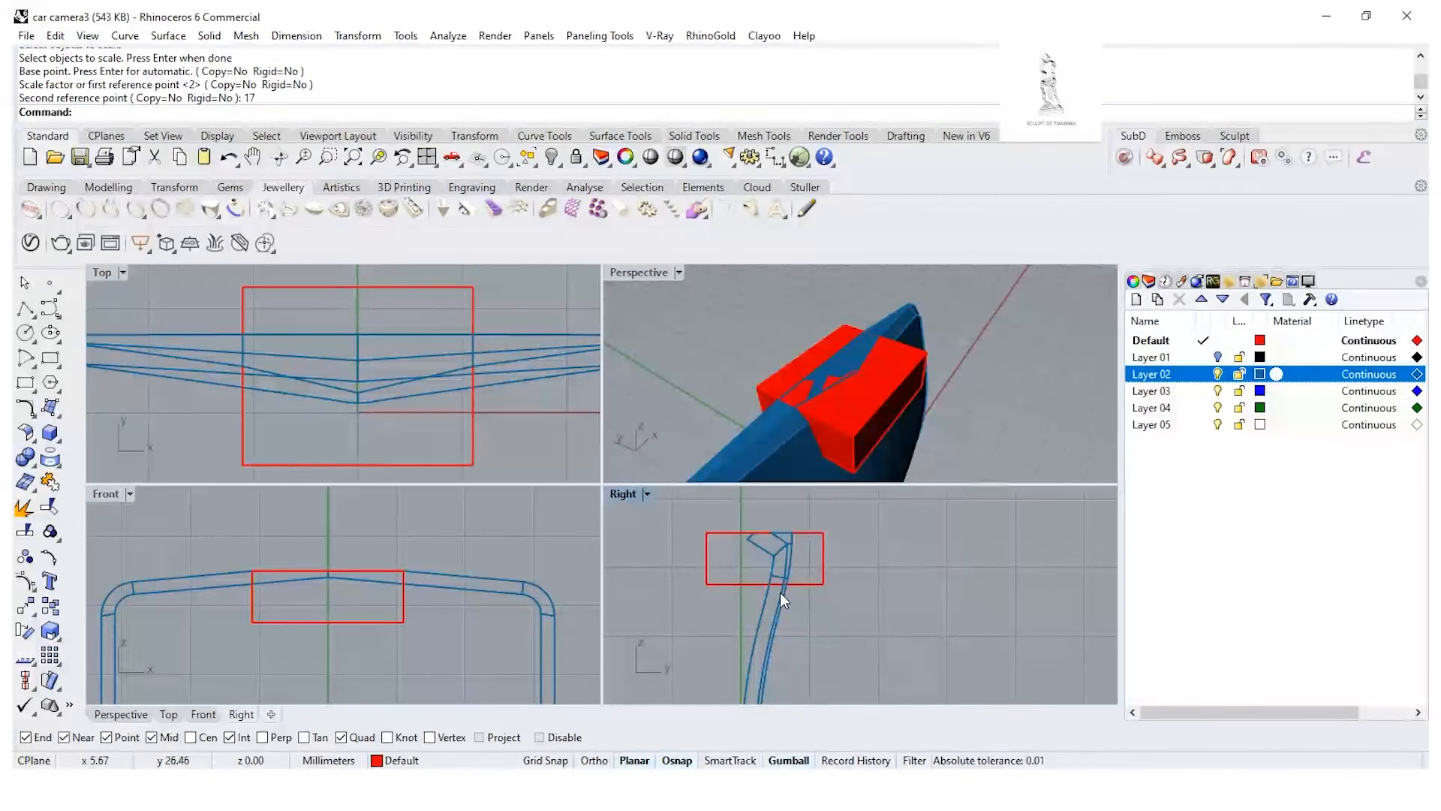
Step: Set the Top, Front and Right viewports to the Shaded display mode
{"action": "left_click", "coordinate": [123, 271]}
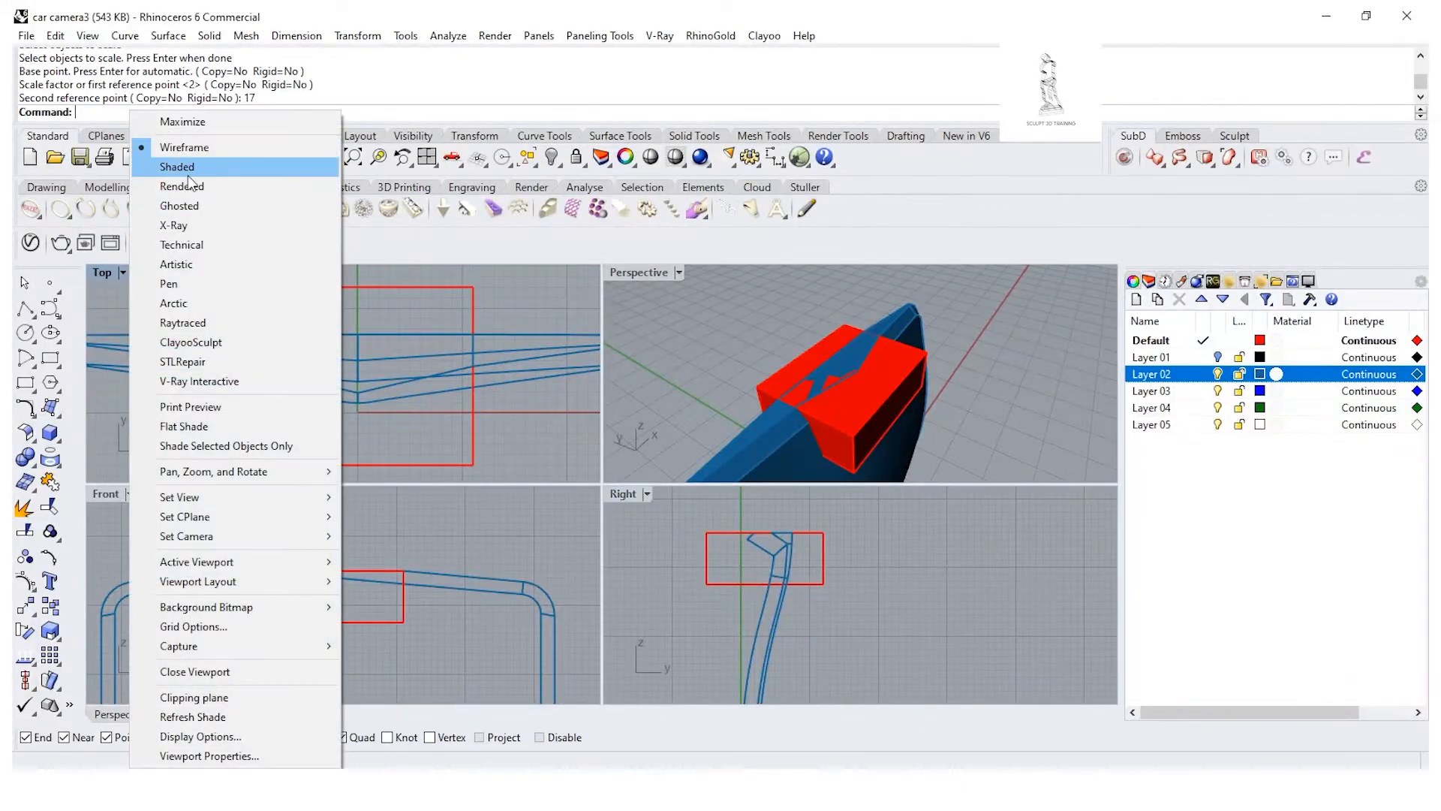
{"action": "left_click", "coordinate": [188, 178]}
{"action": "left_click", "coordinate": [292, 512]}
{"action": "key", "text": "ctrl+alt+s"}
{"action": "left_click", "coordinate": [778, 568]}
{"action": "key", "text": "ctrl+alt+s"}
{"action": "scroll", "coordinate": [776, 570], "scroll_direction": "down", "scroll_amount": 4}
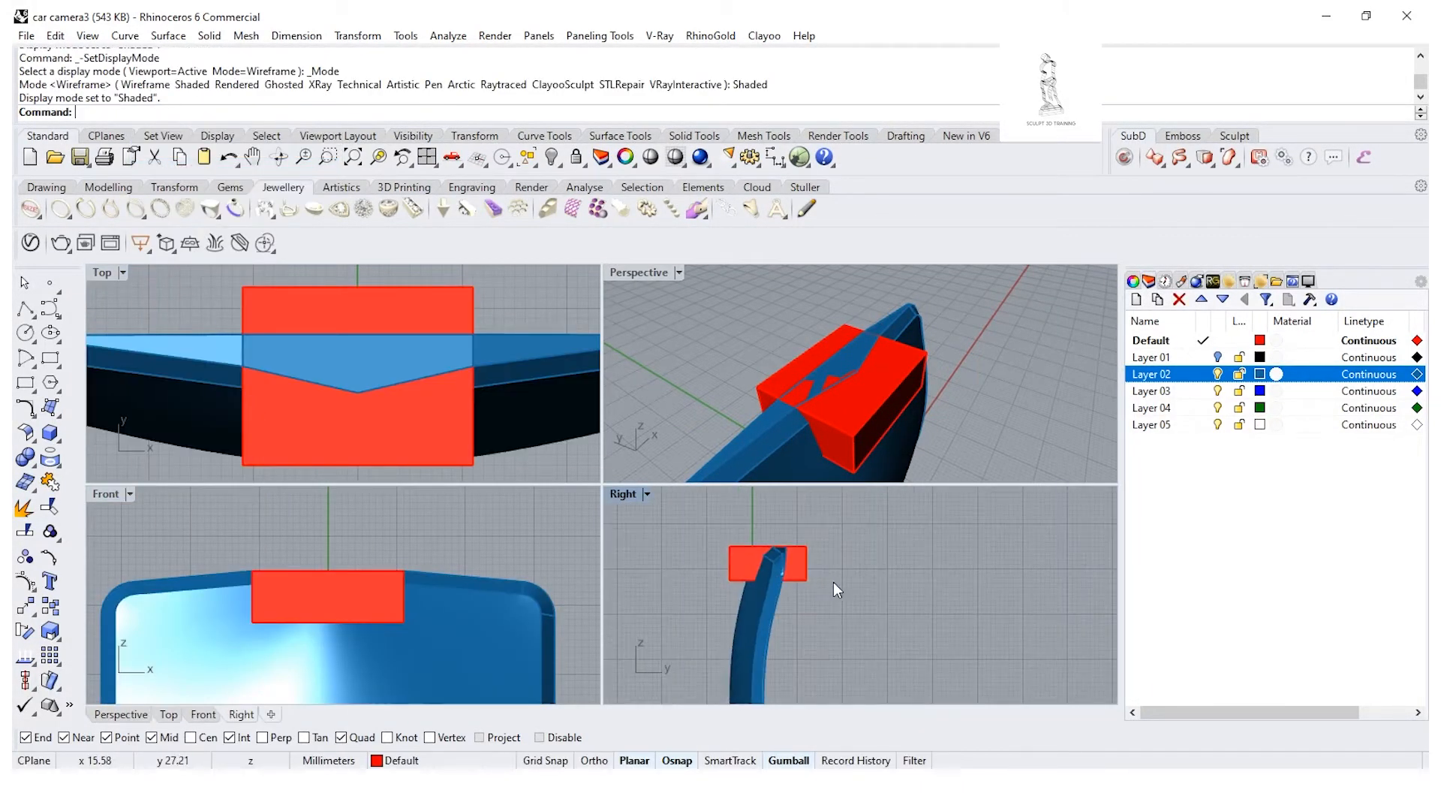
Step: Try joining the red box and the blue cover into one solid with a Boolean union
{"action": "right_click_drag", "start_coordinate": [886, 420], "coordinate": [808, 356]}
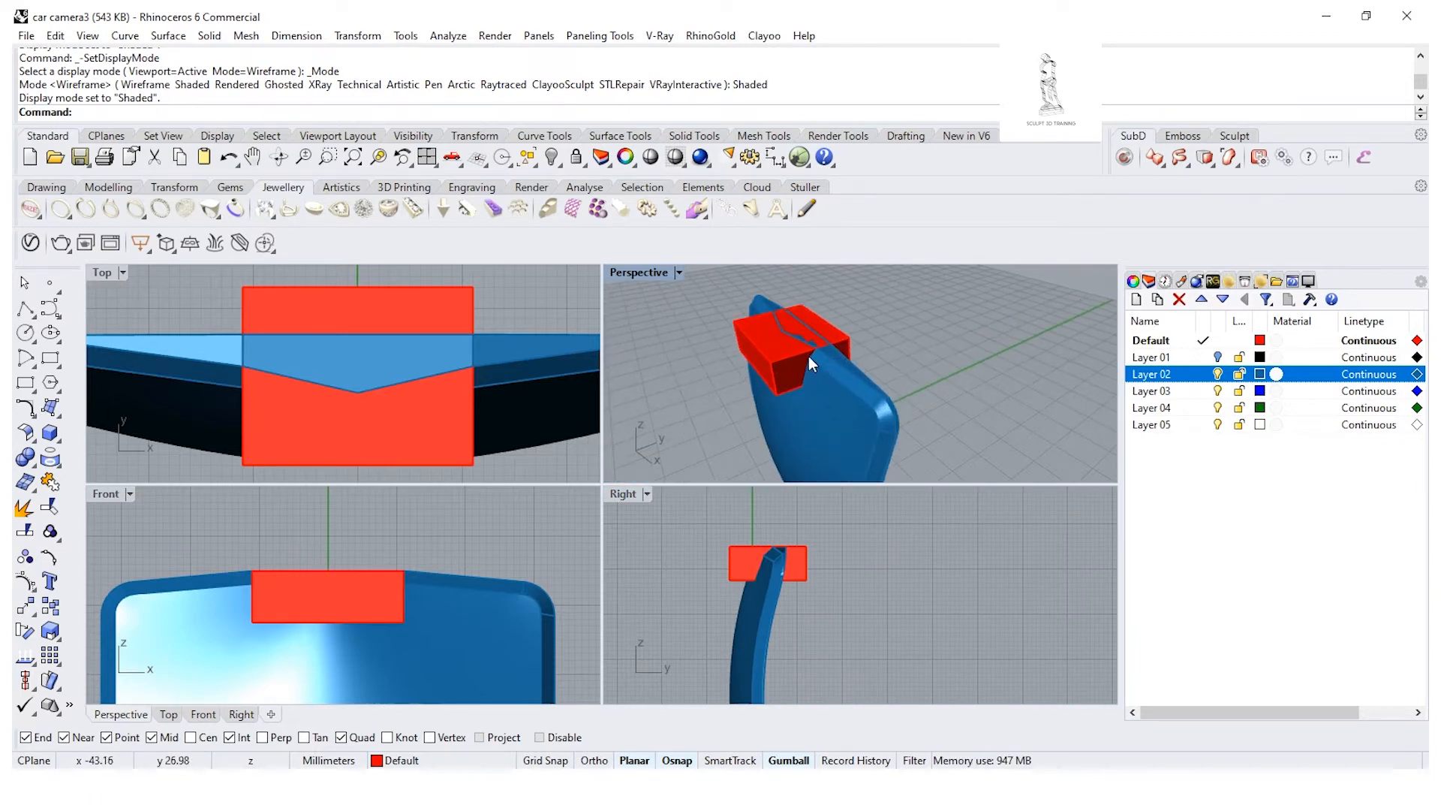
{"action": "left_click", "coordinate": [794, 369]}
{"action": "left_click", "coordinate": [844, 397], "text": "shift"}
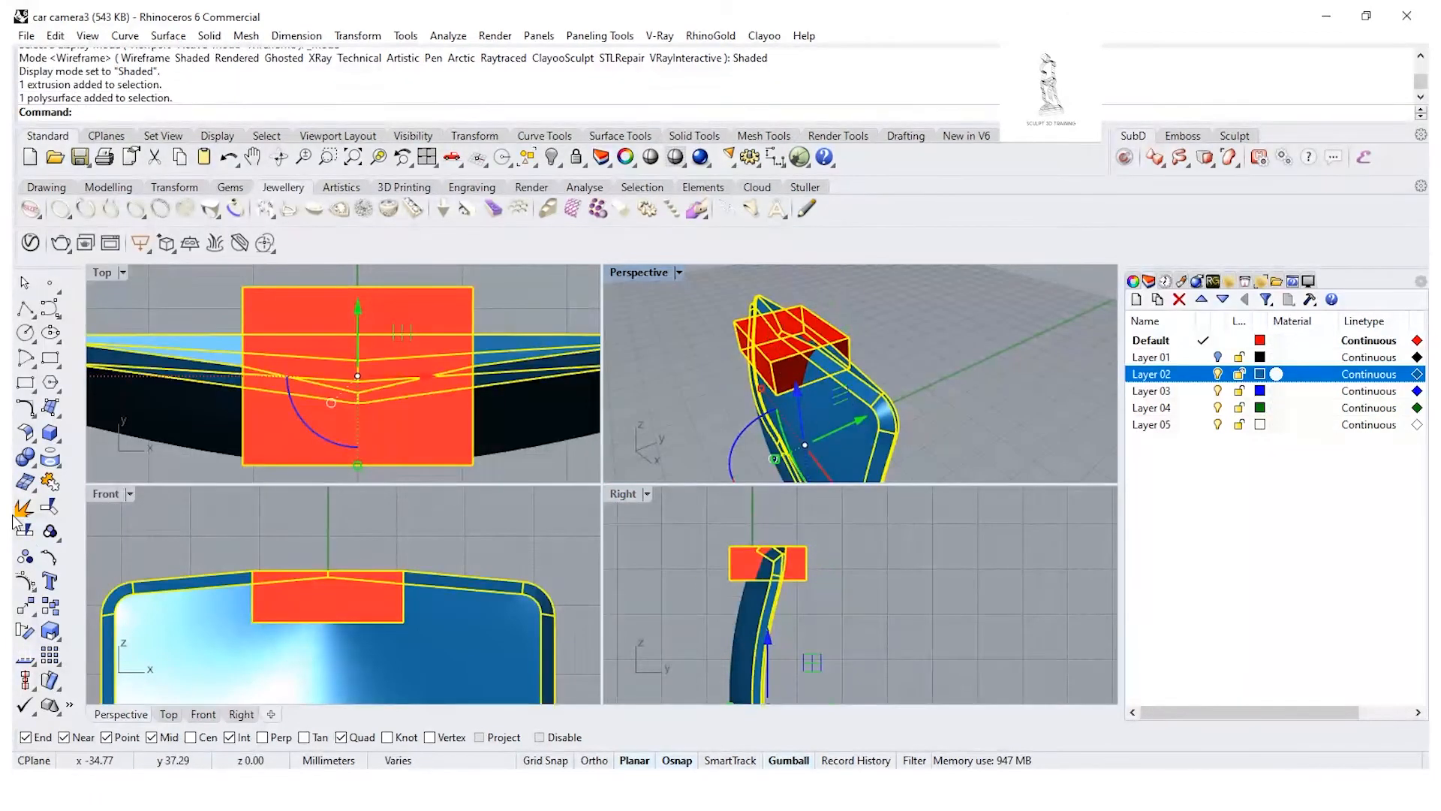
{"action": "left_click", "coordinate": [36, 465]}
{"action": "left_click", "coordinate": [39, 468]}
{"action": "left_click", "coordinate": [958, 367]}
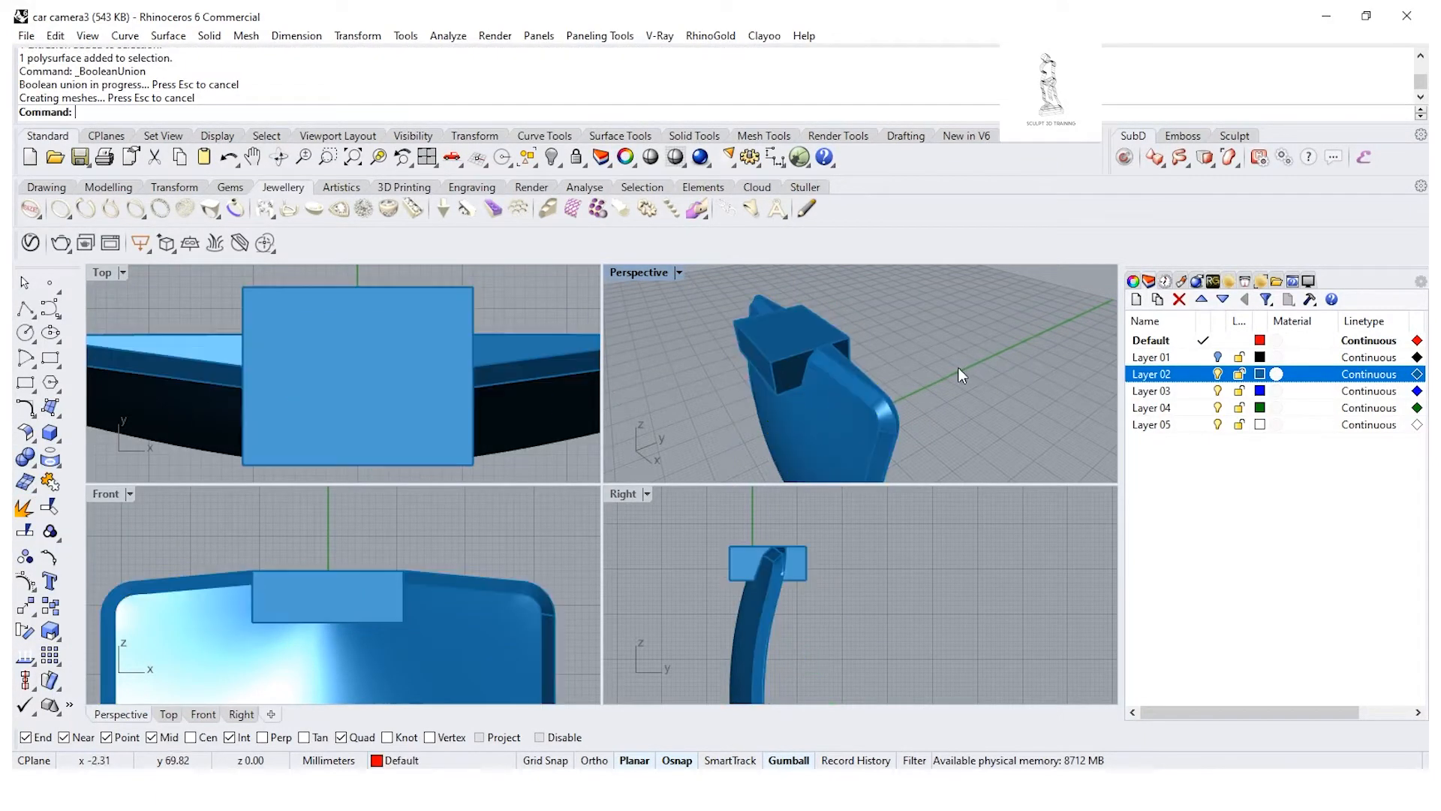
Step: Show Layer 01 to check the merged block against the body, and undo both the visibility change and the Boolean union
{"action": "right_click_drag", "start_coordinate": [815, 377], "coordinate": [921, 364]}
{"action": "scroll", "coordinate": [921, 364], "scroll_direction": "up", "scroll_amount": 2}
{"action": "left_click", "coordinate": [1217, 358]}
{"action": "scroll", "coordinate": [867, 344], "scroll_direction": "up", "scroll_amount": 4}
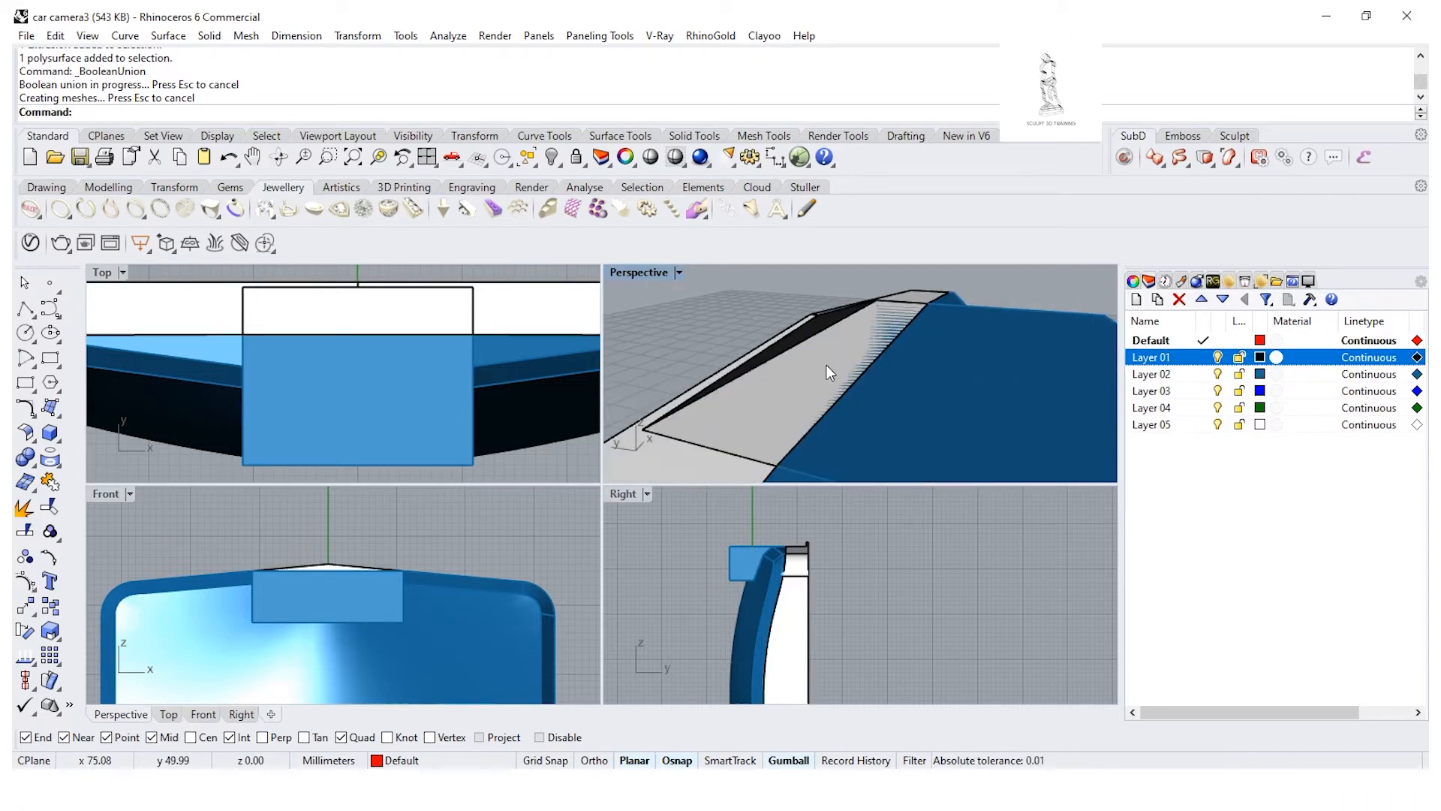
{"action": "scroll", "coordinate": [826, 365], "scroll_direction": "down", "scroll_amount": 2}
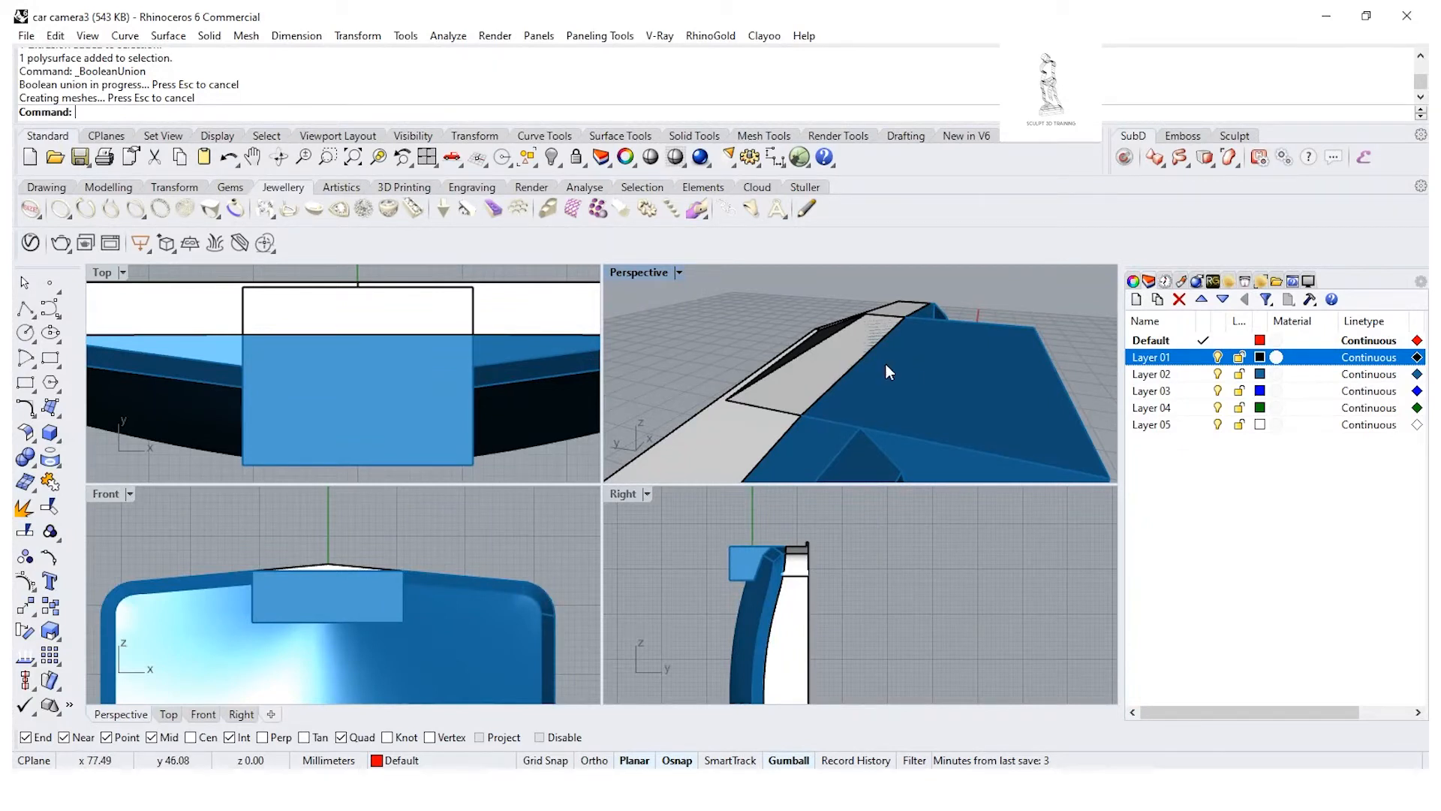
{"action": "key", "text": "ctrl+z"}
{"action": "key", "text": "ctrl+z"}
Step: Show Layer 01 again to compare the body's top recess with the separate red box and cover
{"action": "scroll", "coordinate": [1020, 303], "scroll_direction": "down", "scroll_amount": 3}
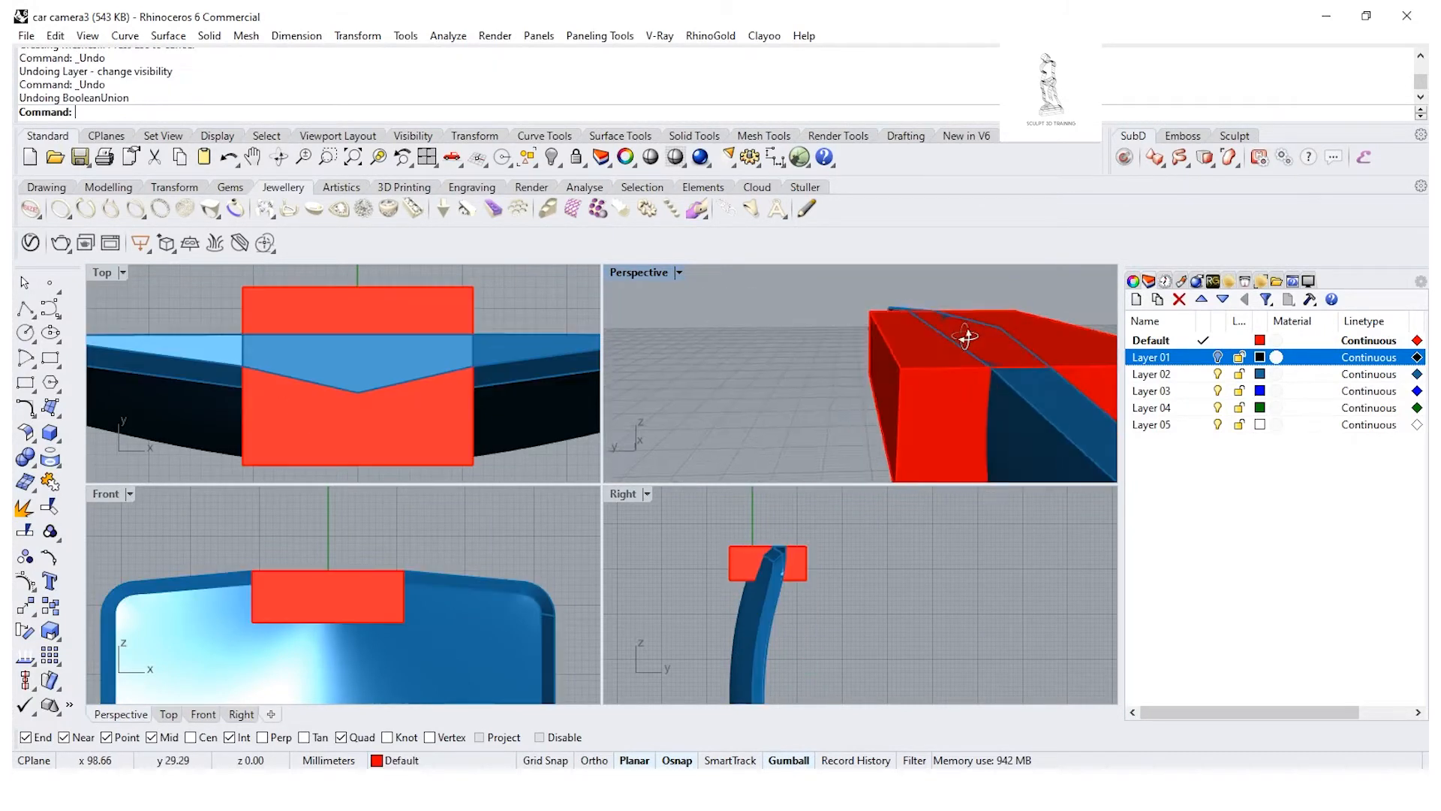
{"action": "scroll", "coordinate": [917, 360], "scroll_direction": "up", "scroll_amount": 5}
{"action": "right_click_drag", "start_coordinate": [990, 349], "coordinate": [1026, 387]}
{"action": "left_click", "coordinate": [1218, 358]}
{"action": "right_click_drag", "start_coordinate": [939, 380], "coordinate": [794, 357]}
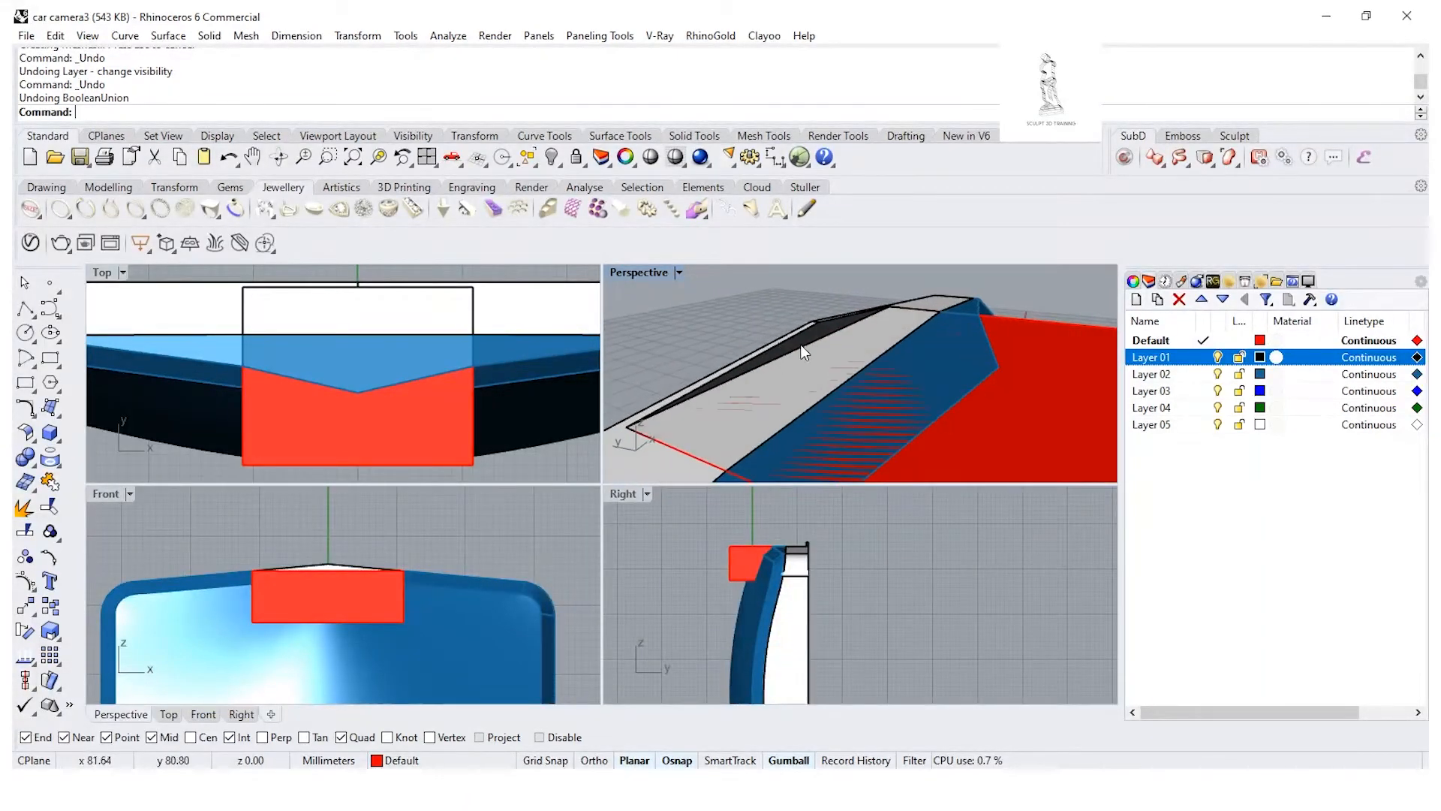
Step: Extrude the body's thin triangular face behind the recess 0.8 mm into a solid on the Default layer, keeping the input surface
{"action": "left_click", "coordinate": [36, 466]}
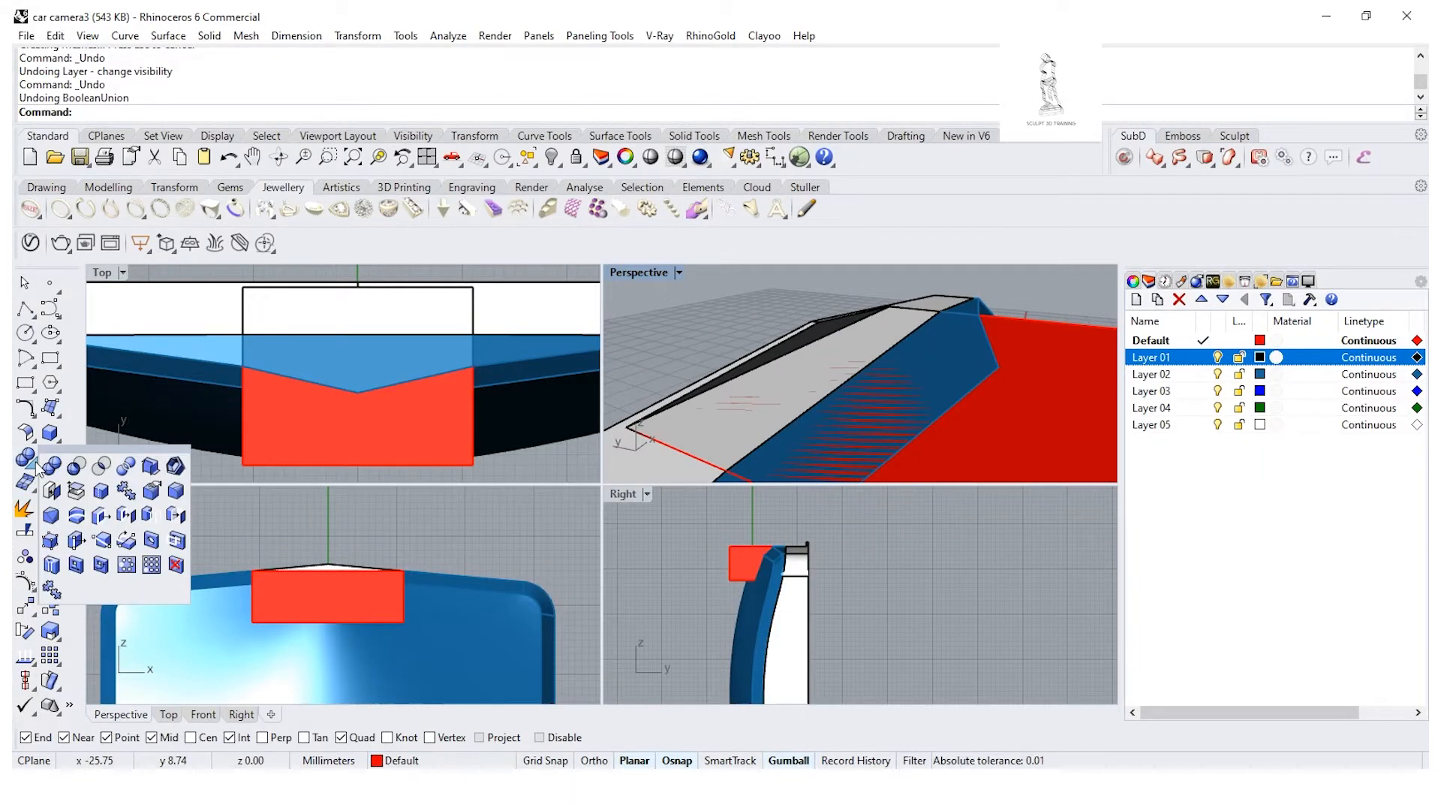
{"action": "left_click", "coordinate": [152, 518]}
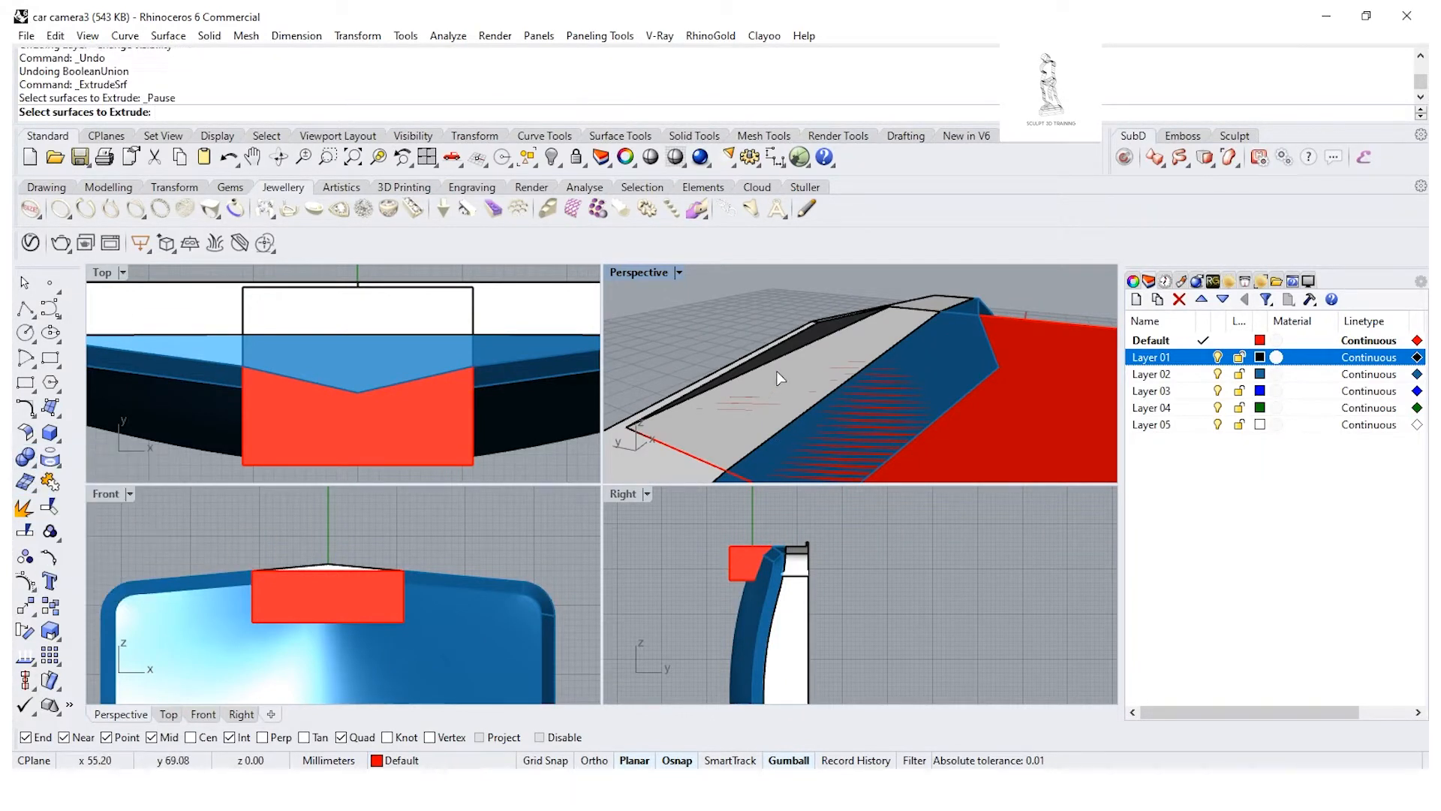
{"action": "double_click", "coordinate": [1189, 375]}
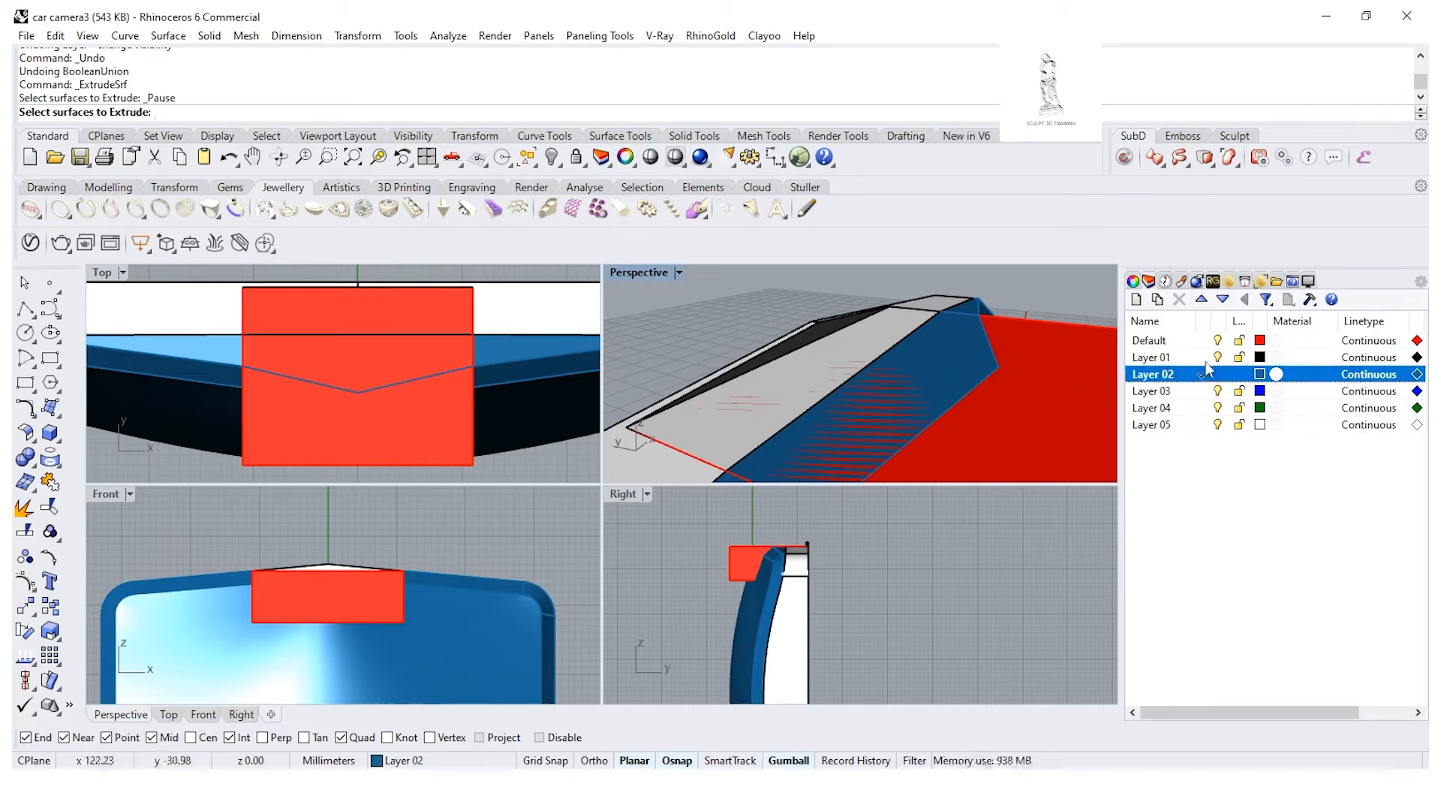
{"action": "left_click", "coordinate": [1202, 342]}
{"action": "left_click", "coordinate": [839, 348]}
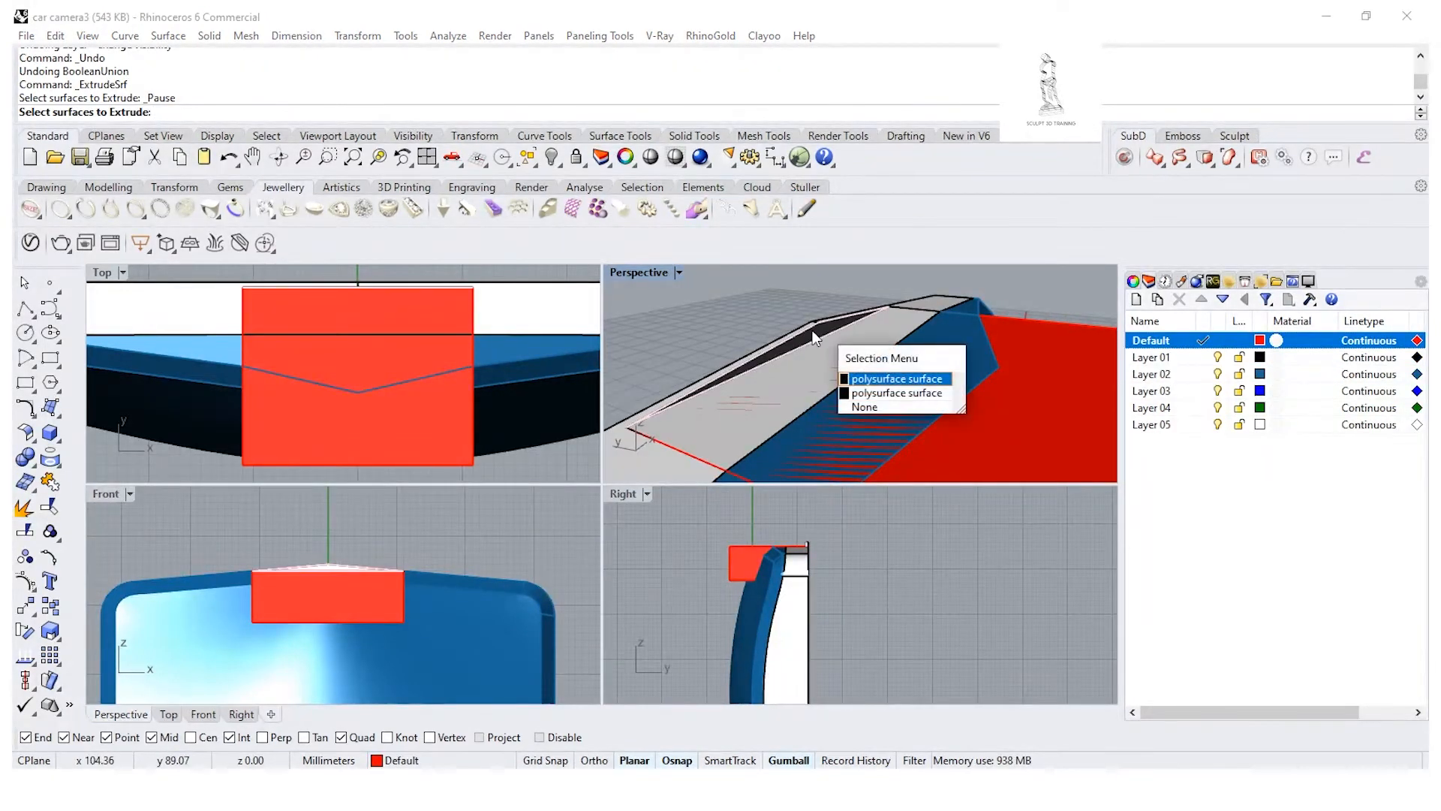
{"action": "left_click", "coordinate": [900, 380]}
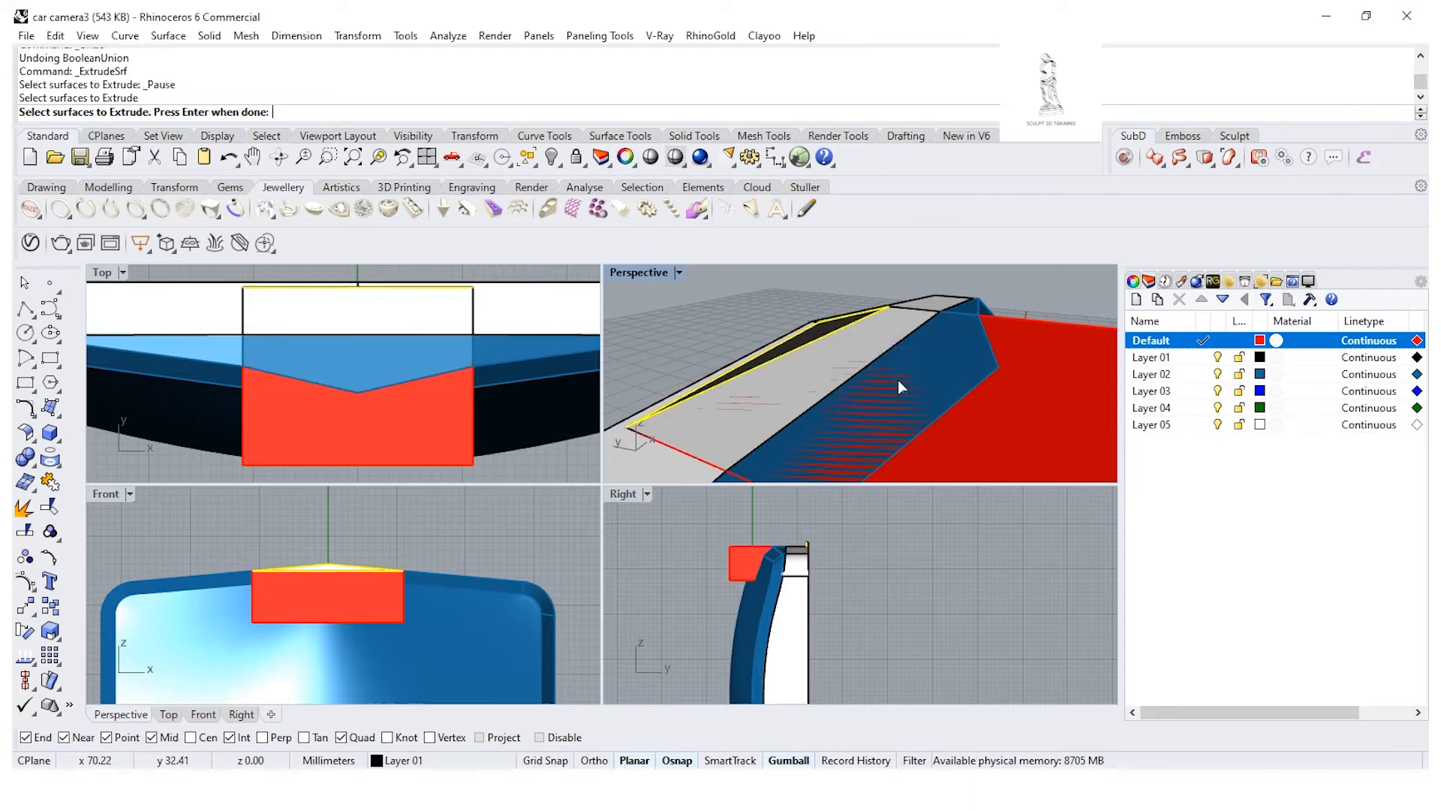
{"action": "key", "text": "Return"}
{"action": "left_click", "coordinate": [344, 112]}
{"action": "left_click", "coordinate": [344, 112]}
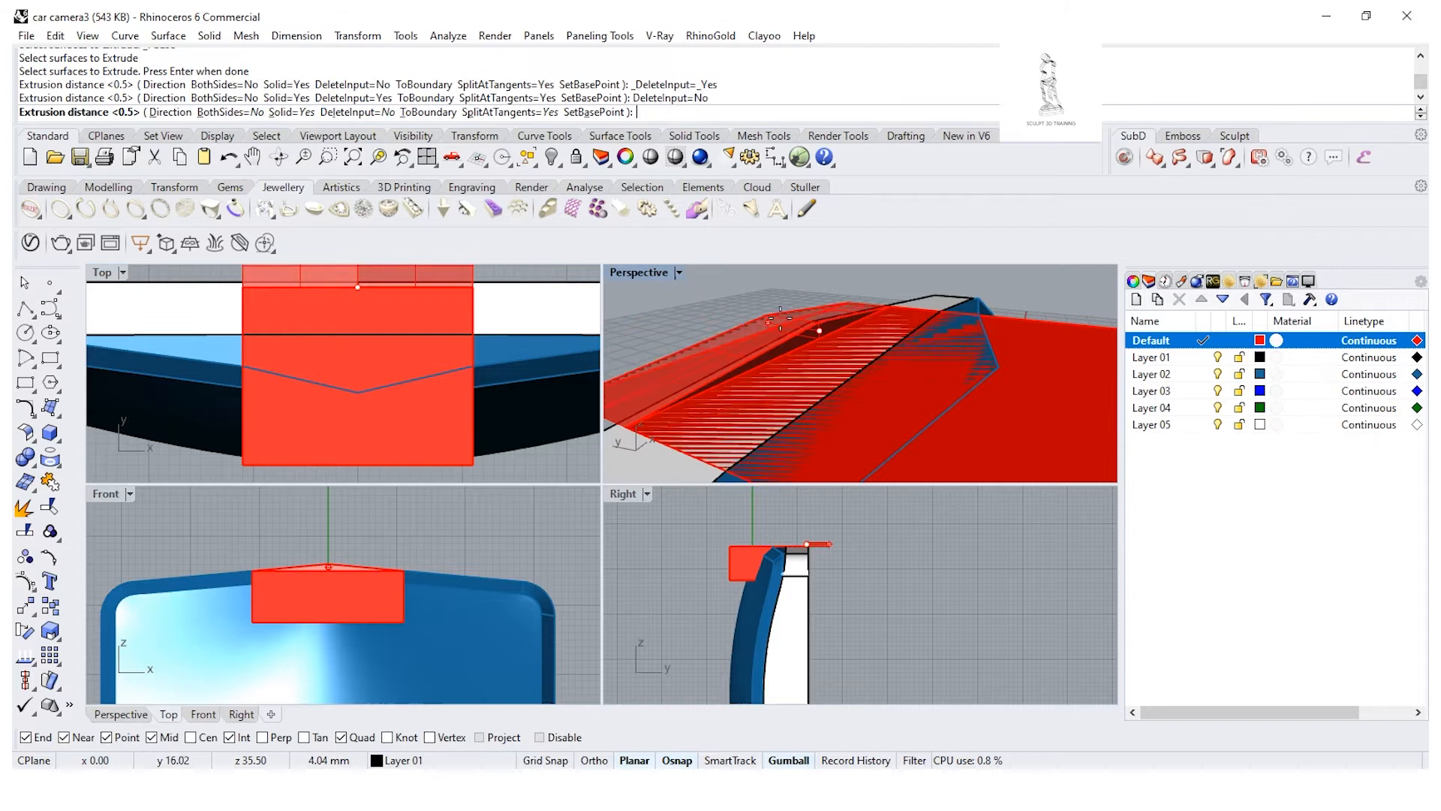
{"action": "left_click", "coordinate": [105, 271]}
{"action": "left_click", "coordinate": [278, 145]}
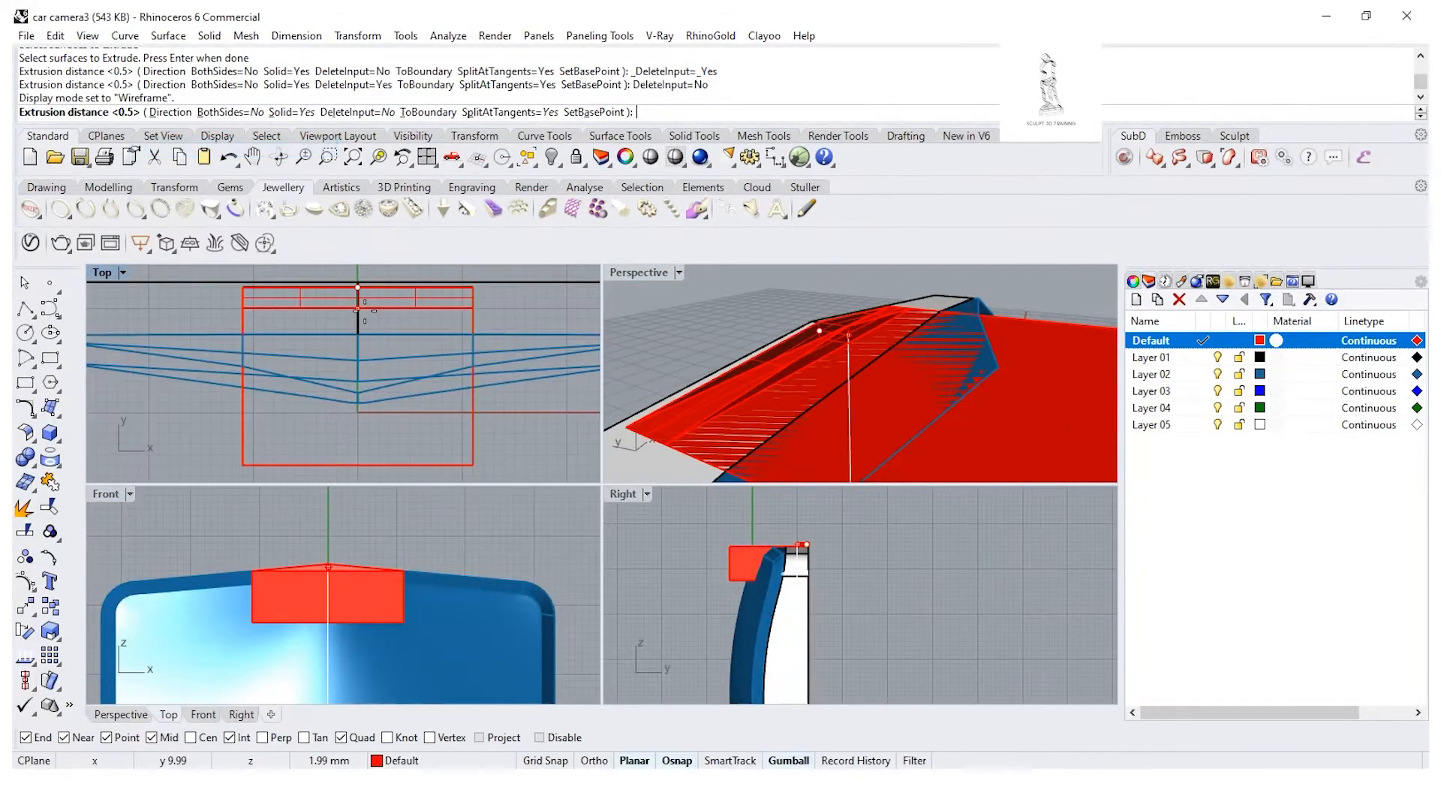
{"action": "type", "text": "0.8"}
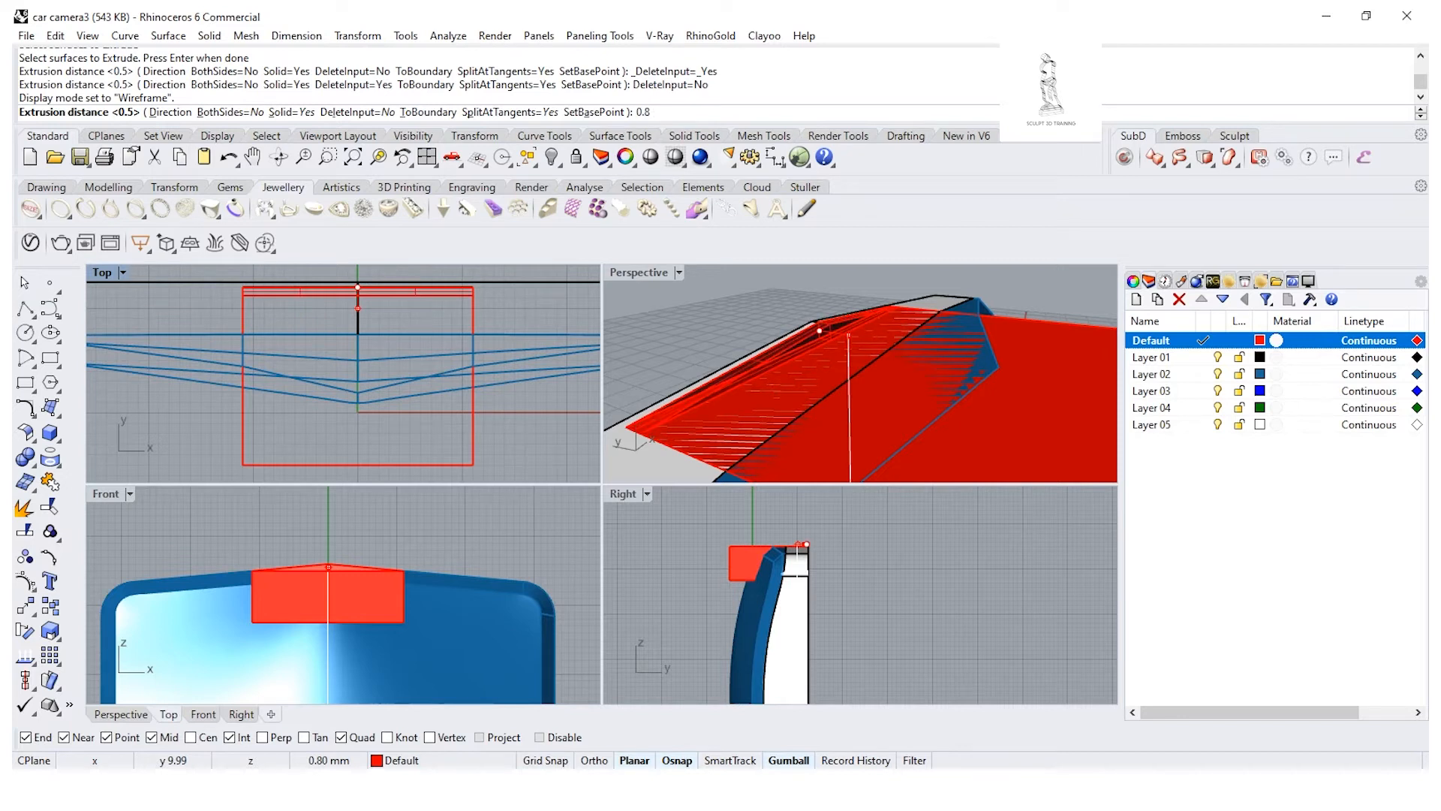
{"action": "key", "text": "Return"}
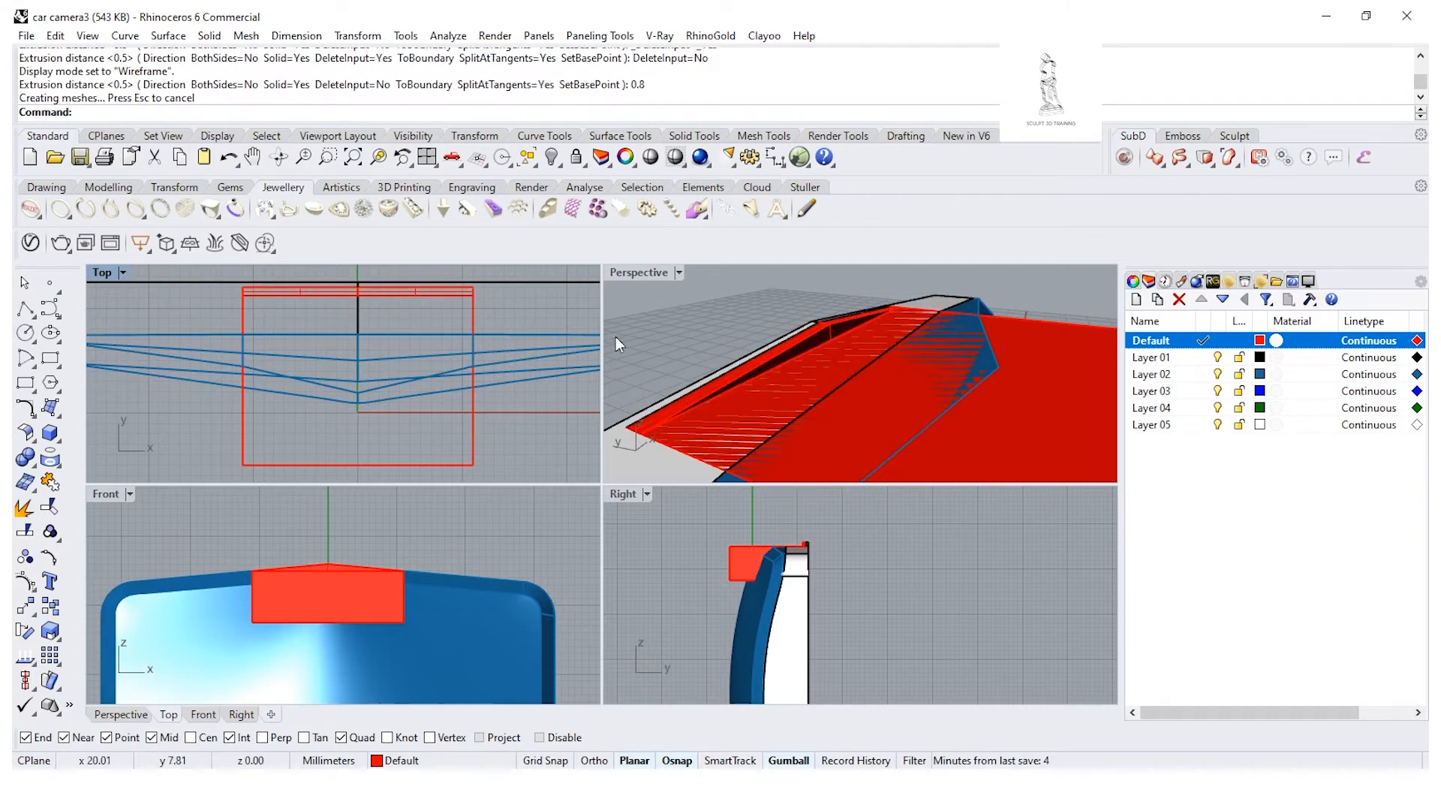
Step: Examine how the new wedge meets the box, cover and body, toggling Layer 01 and Layer 02 off and on
{"action": "right_click_drag", "start_coordinate": [805, 330], "coordinate": [873, 376]}
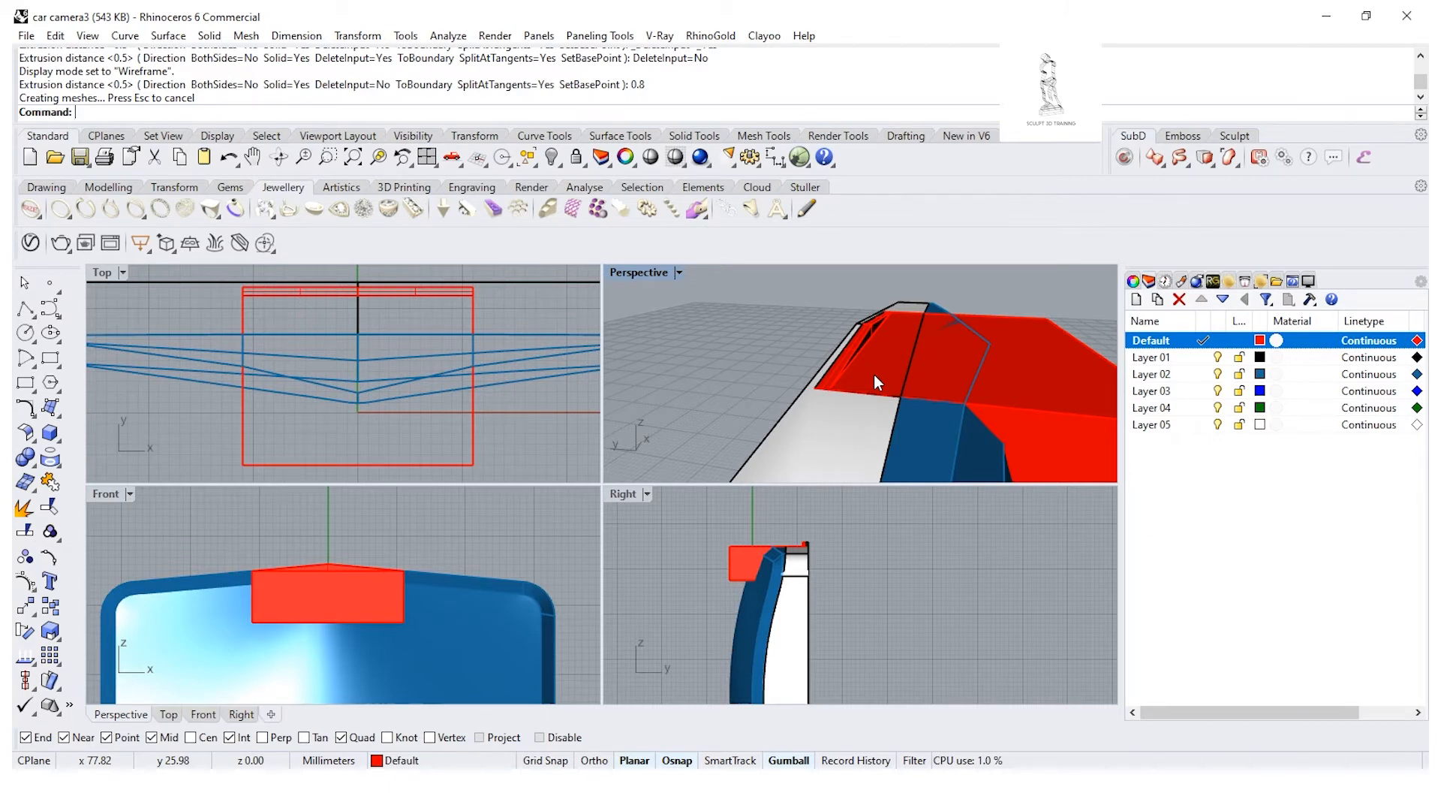
{"action": "left_click", "coordinate": [813, 443]}
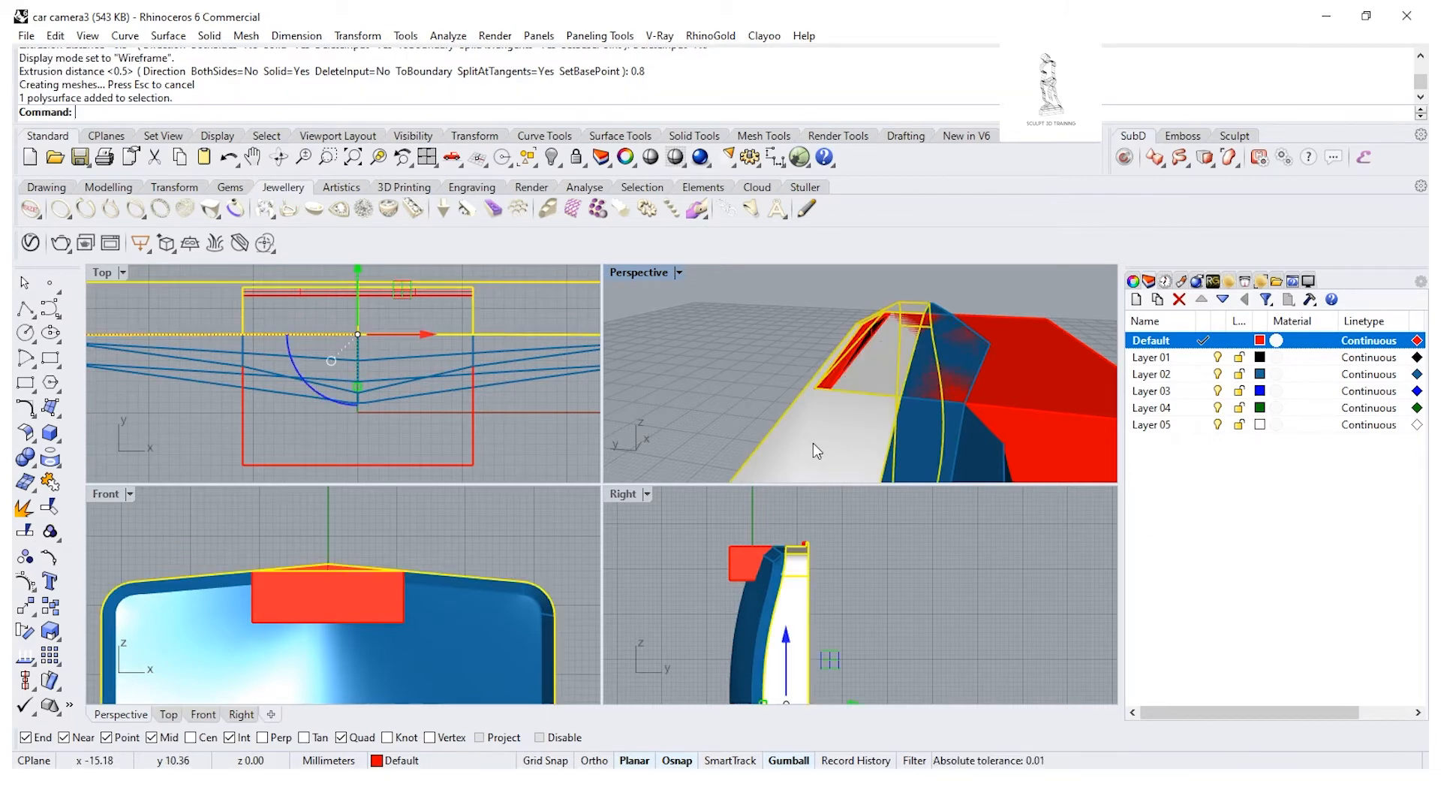
{"action": "left_click", "coordinate": [1218, 358]}
{"action": "right_click_drag", "start_coordinate": [883, 375], "coordinate": [1171, 382]}
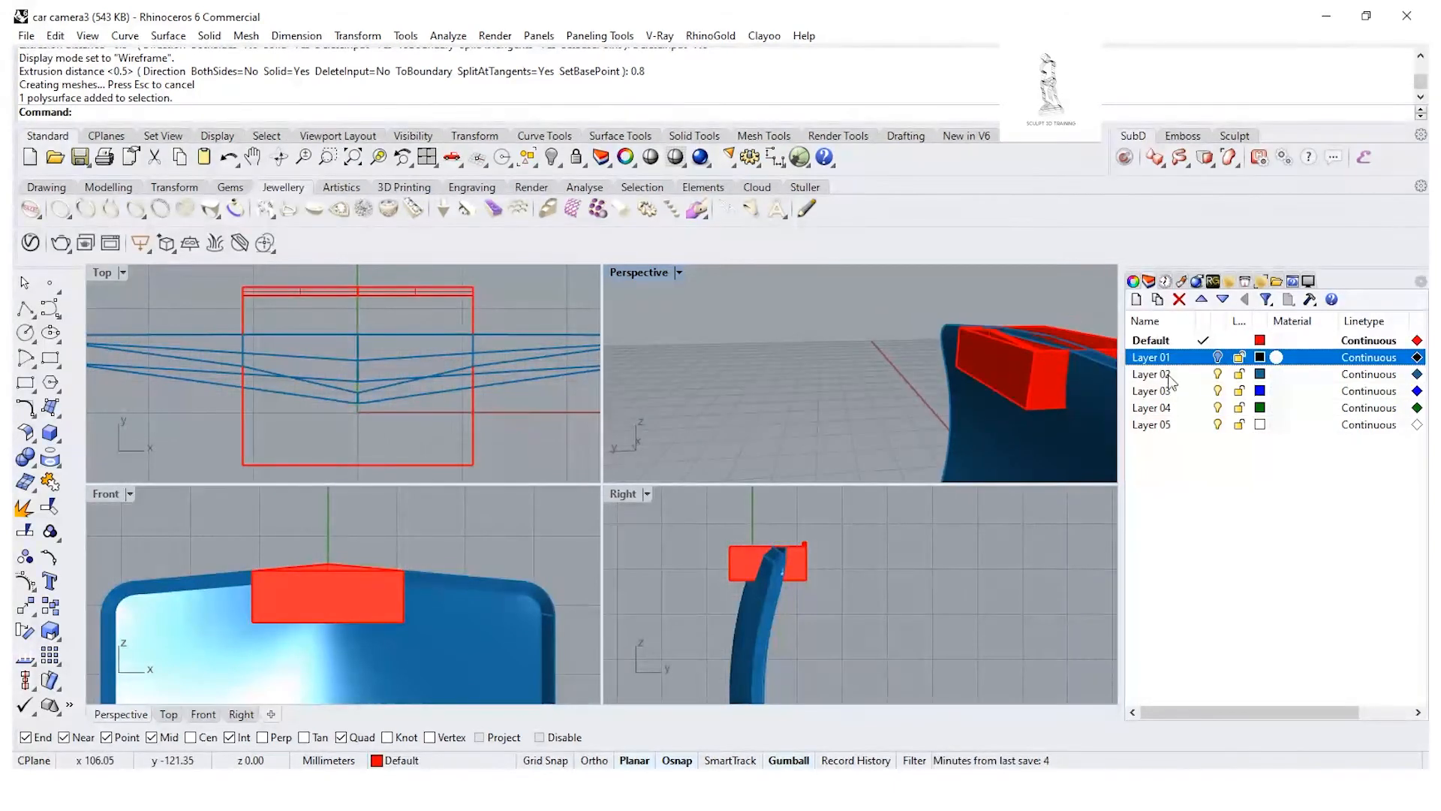
{"action": "left_click", "coordinate": [1218, 373]}
{"action": "left_click", "coordinate": [1218, 358]}
{"action": "right_click_drag", "start_coordinate": [1051, 403], "coordinate": [861, 399]}
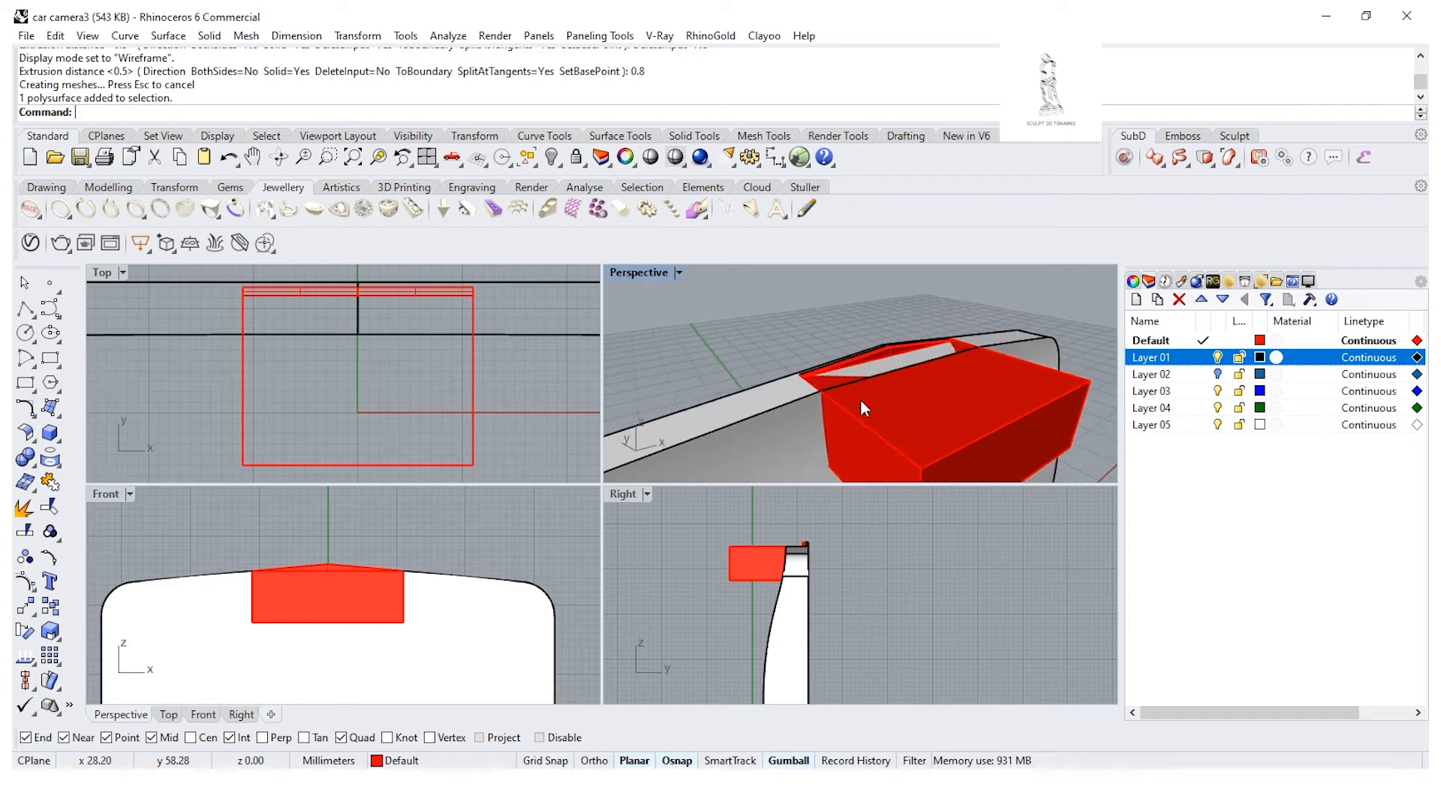
{"action": "left_click", "coordinate": [1217, 374]}
Step: Join the thin wedge, the red box and the blue cover with a Boolean union and move the resulting solid to Layer 02
{"action": "right_click_drag", "start_coordinate": [1021, 390], "coordinate": [911, 347]}
{"action": "left_click", "coordinate": [922, 349]}
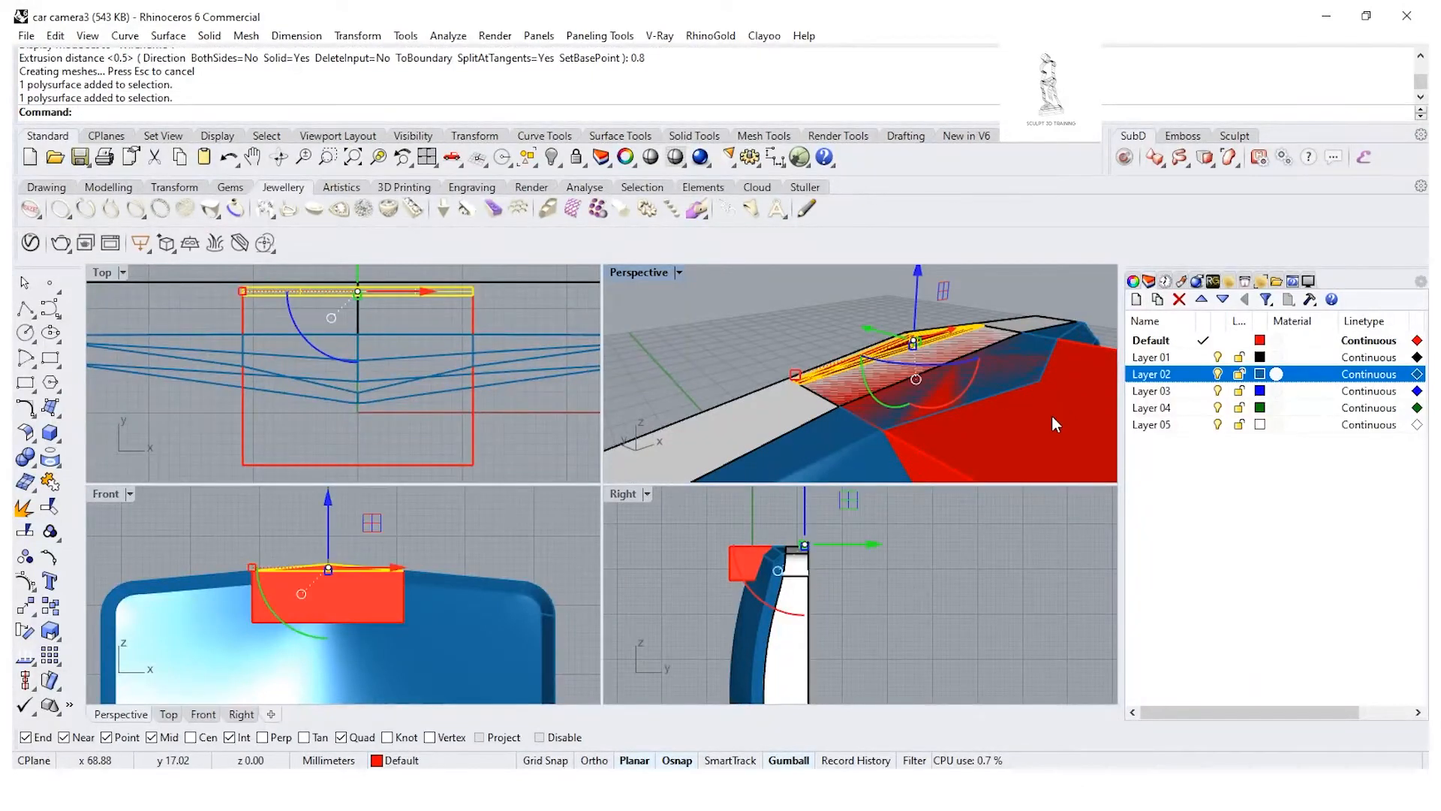
{"action": "left_click", "coordinate": [946, 412], "text": "shift"}
{"action": "left_click", "coordinate": [866, 460], "text": "shift"}
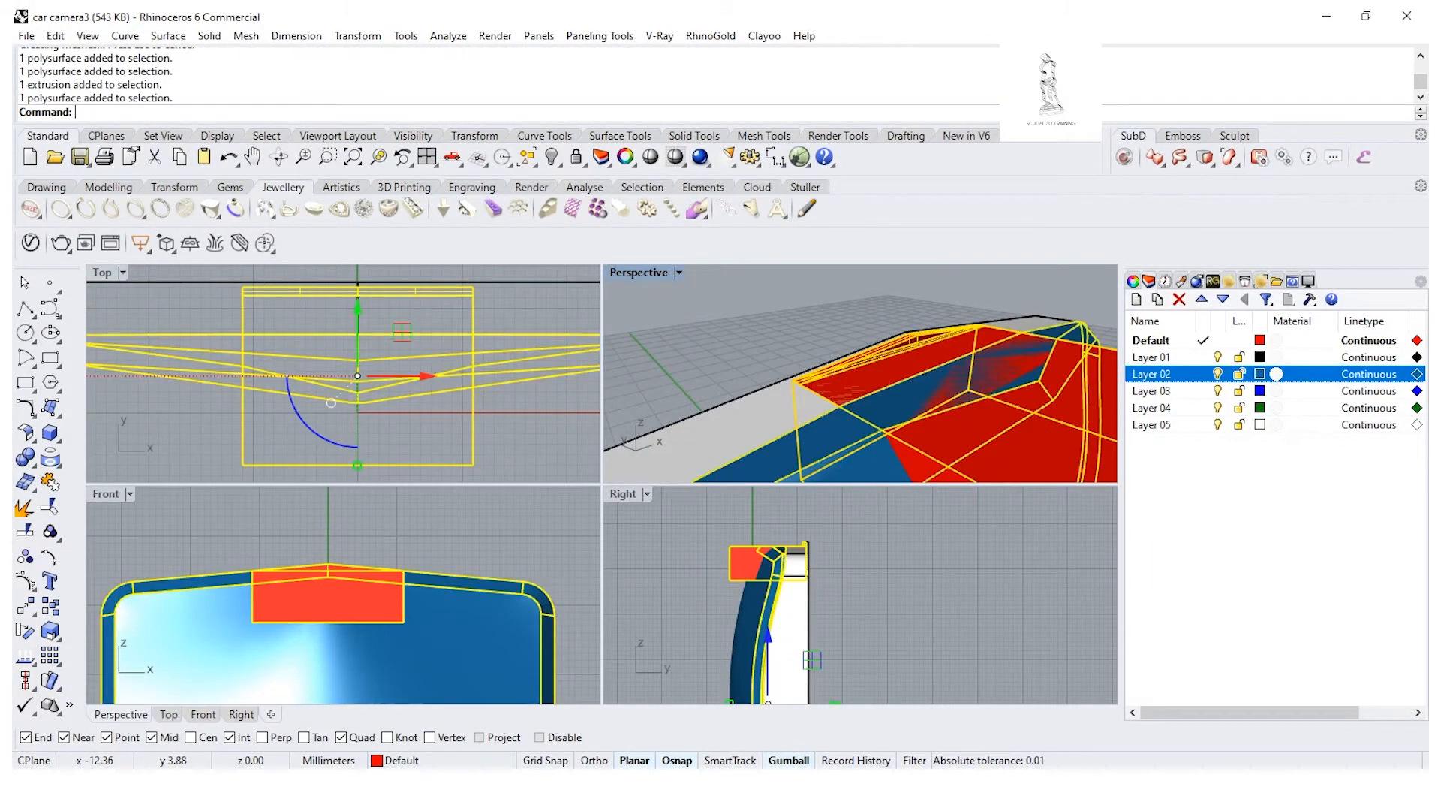
{"action": "left_click", "coordinate": [30, 461]}
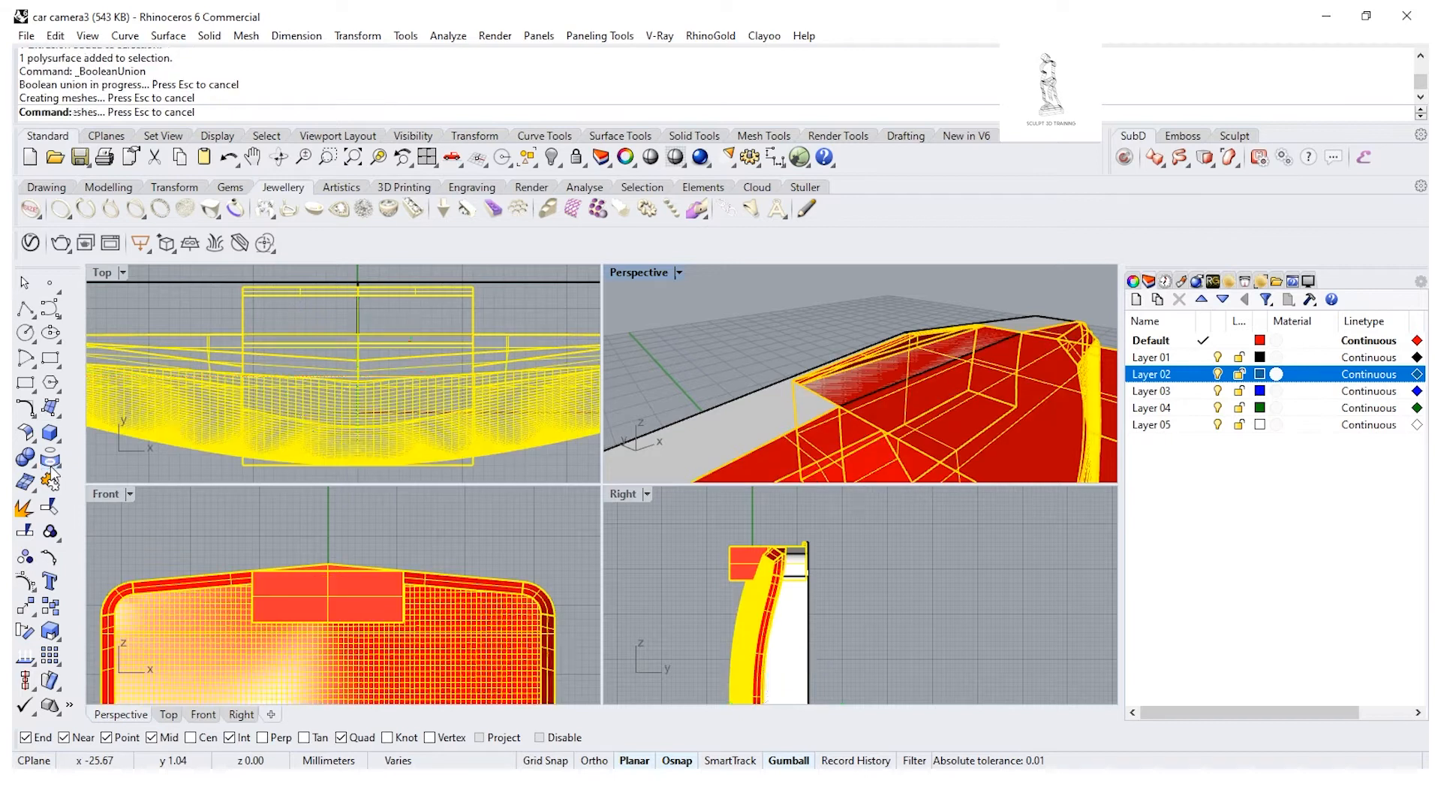
{"action": "right_click", "coordinate": [1208, 376]}
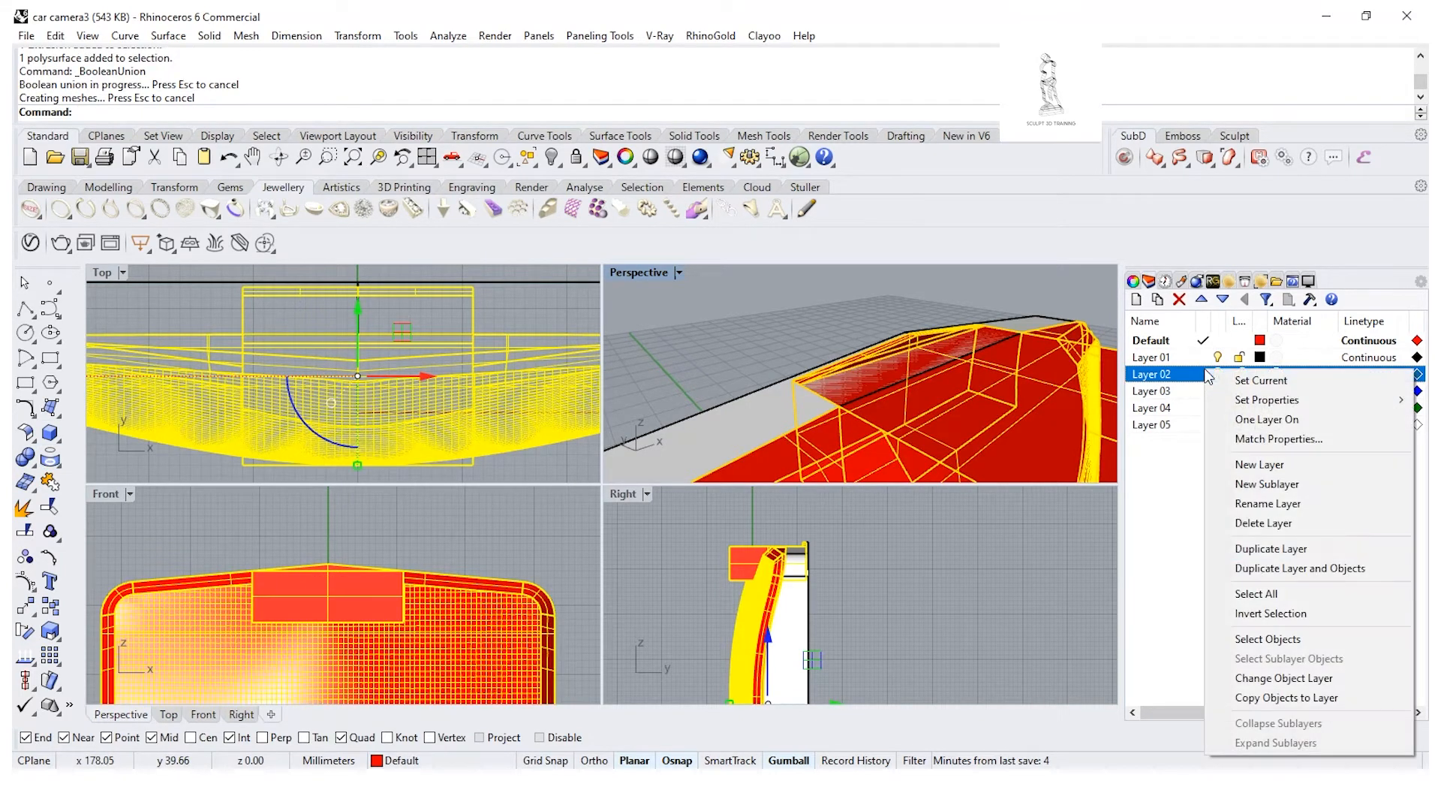
{"action": "left_click", "coordinate": [1289, 678]}
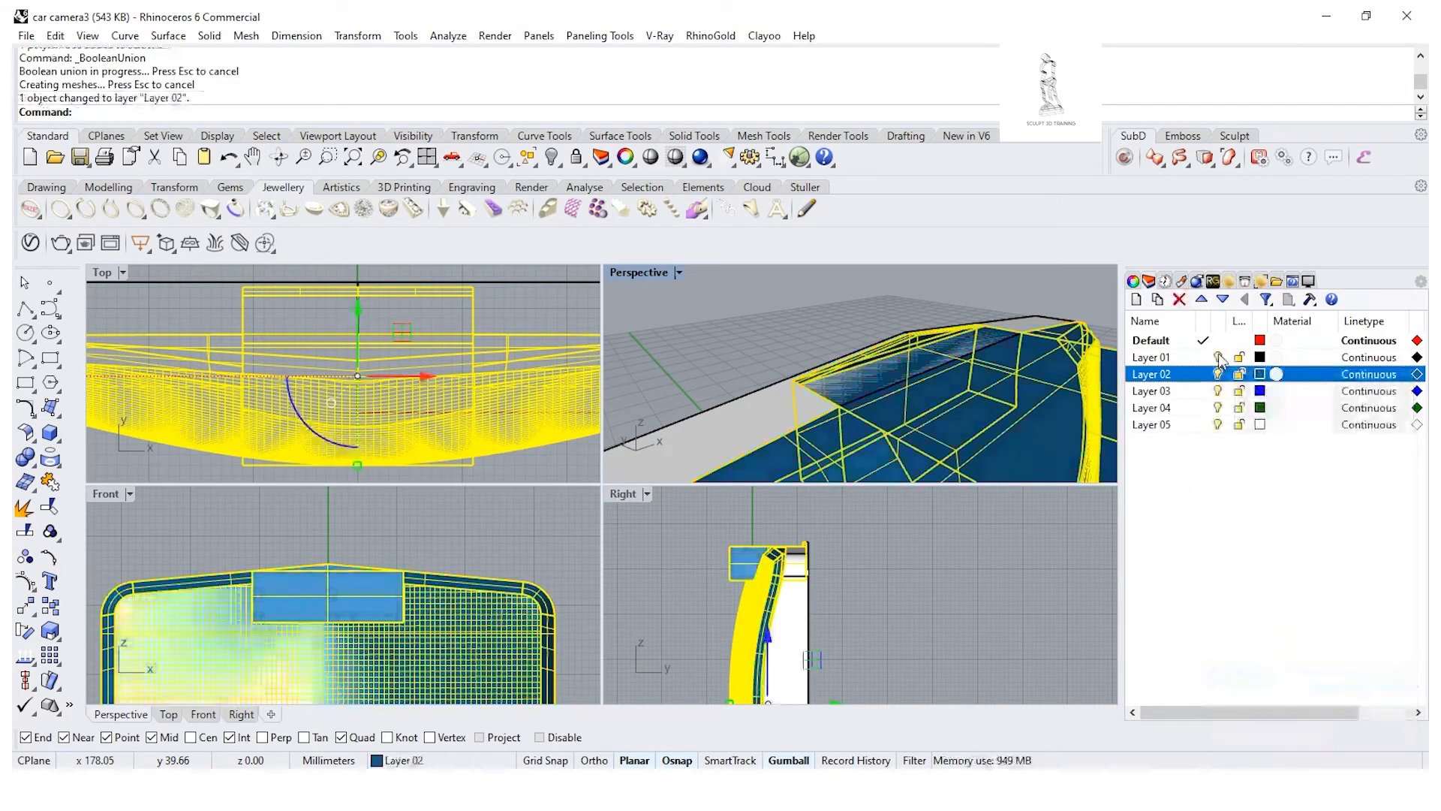
Step: Turn off the surface isocurves of the merged cover solid
{"action": "left_click", "coordinate": [782, 324]}
{"action": "right_click_drag", "start_coordinate": [783, 324], "coordinate": [1015, 368]}
{"action": "left_click", "coordinate": [1015, 368]}
{"action": "left_click", "coordinate": [1133, 281]}
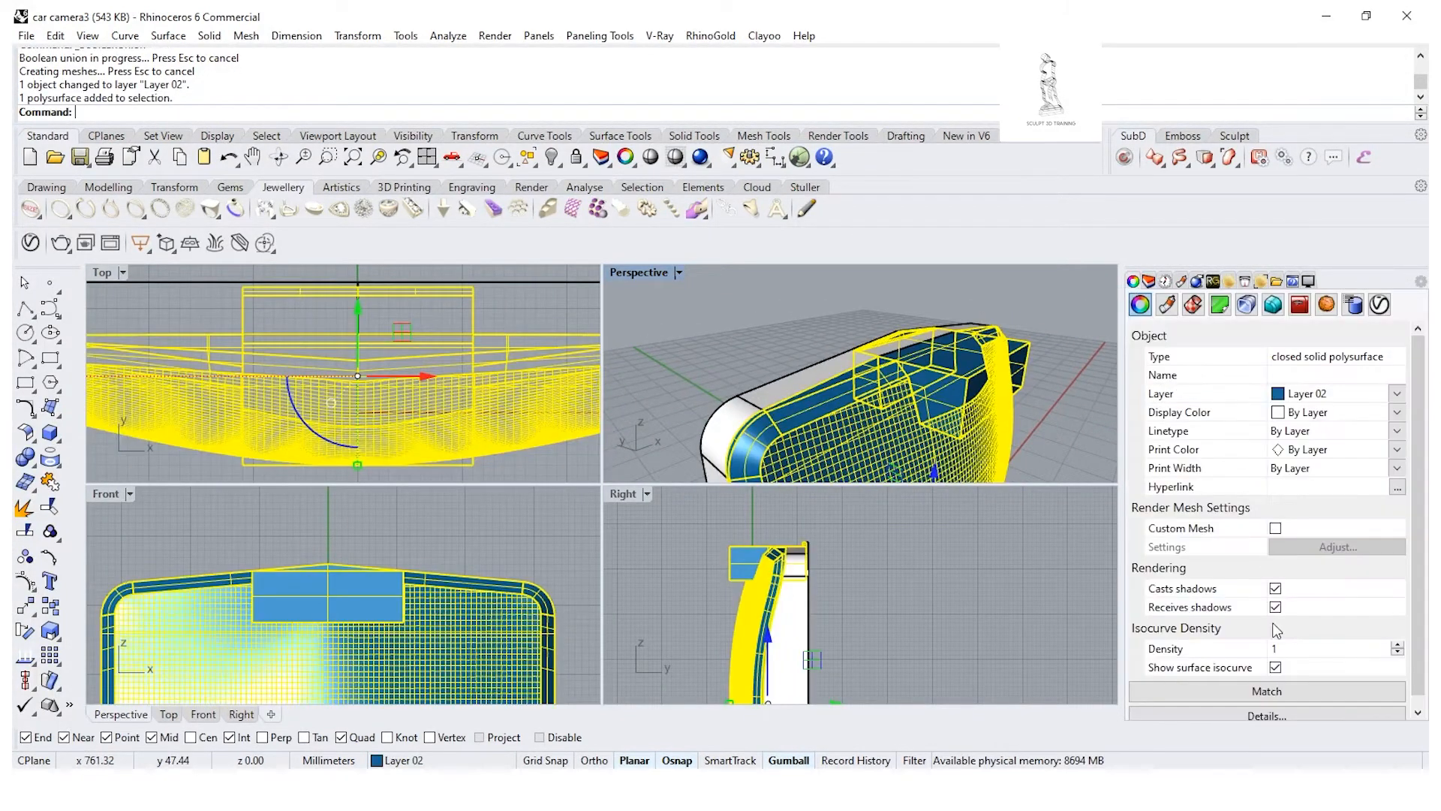
{"action": "left_click", "coordinate": [1275, 668]}
{"action": "left_click", "coordinate": [1149, 282]}
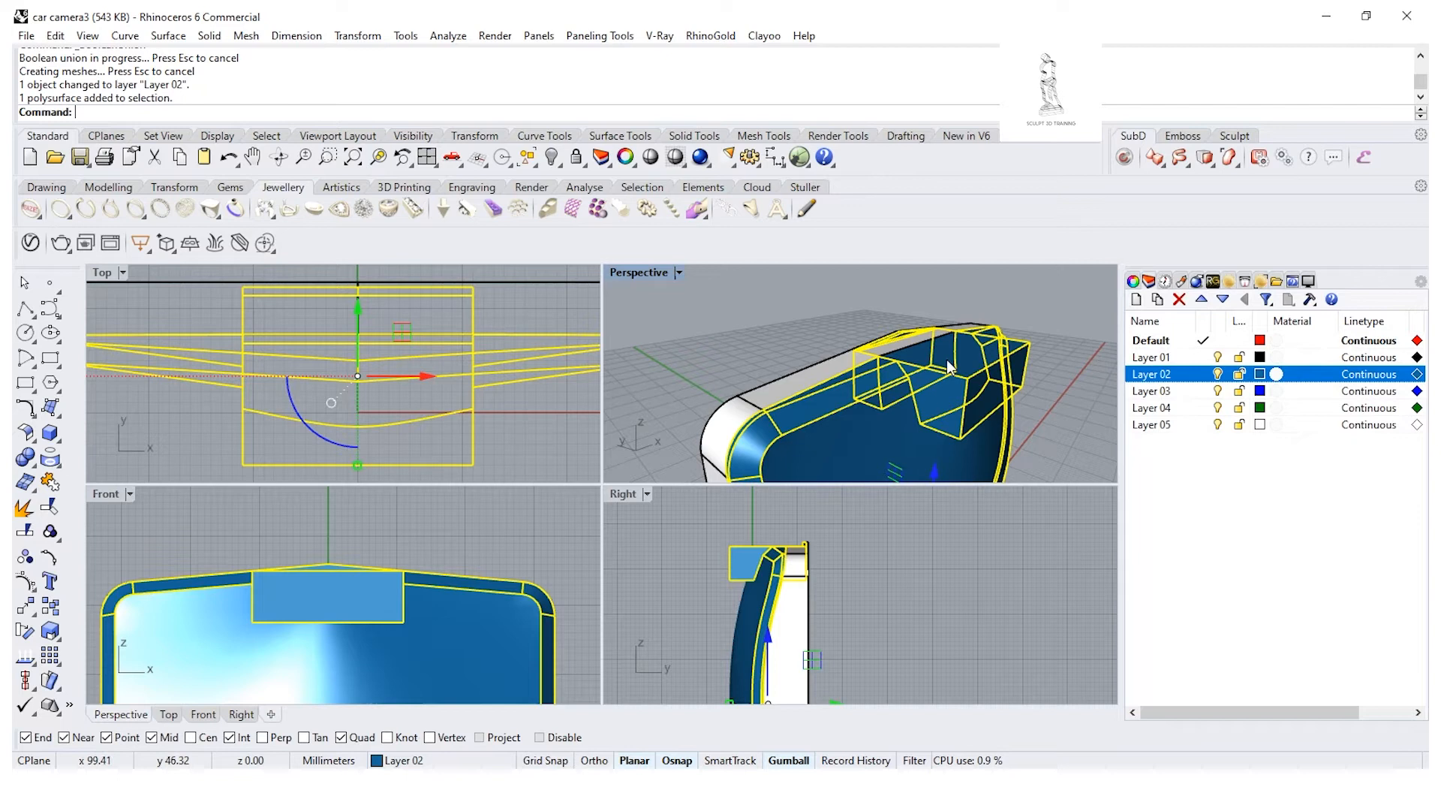
{"action": "left_click", "coordinate": [839, 339]}
Step: Boolean split the white body, using the merged blue cover solid as the cutting object
{"action": "right_click_drag", "start_coordinate": [839, 340], "coordinate": [790, 399]}
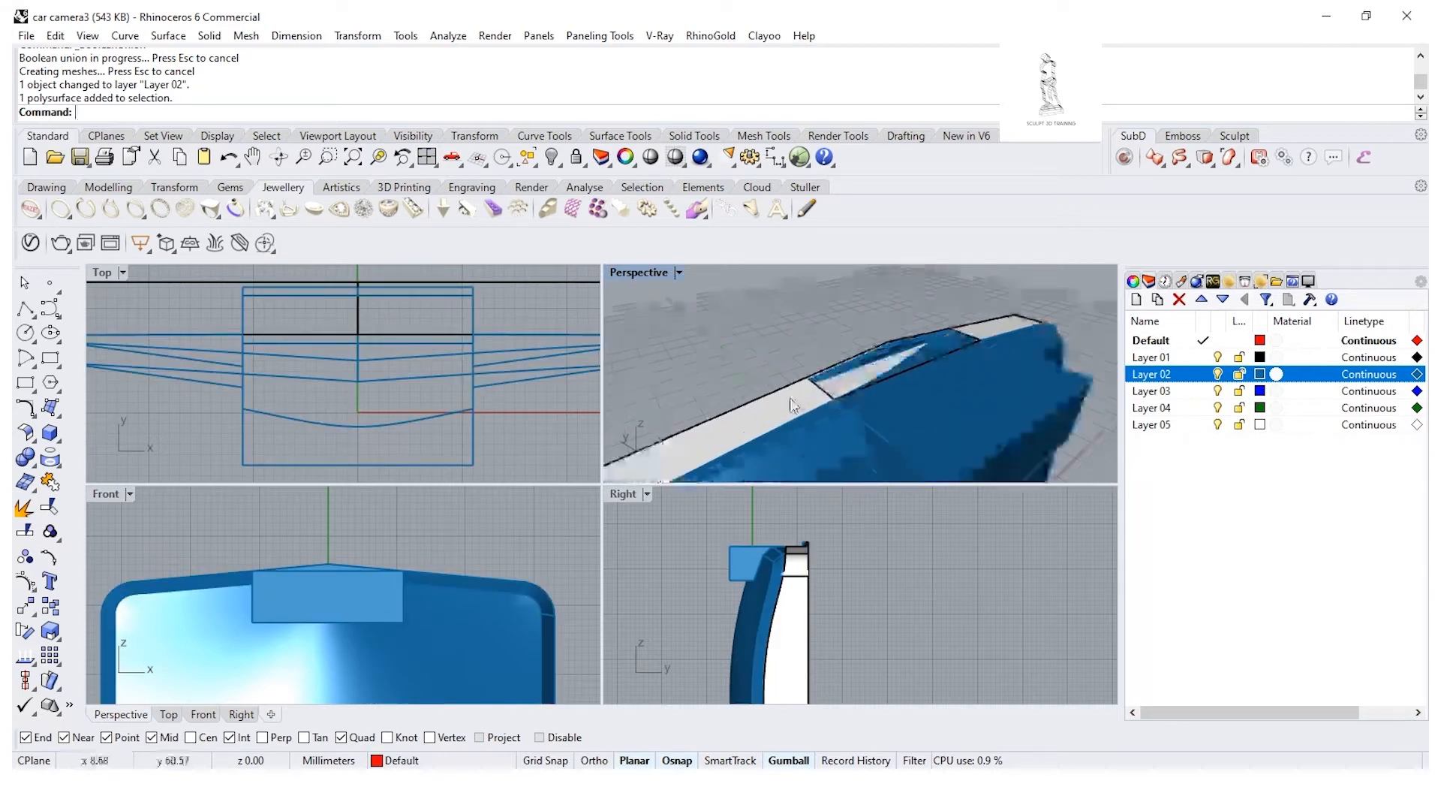
{"action": "left_click", "coordinate": [787, 402]}
{"action": "left_click", "coordinate": [653, 418]}
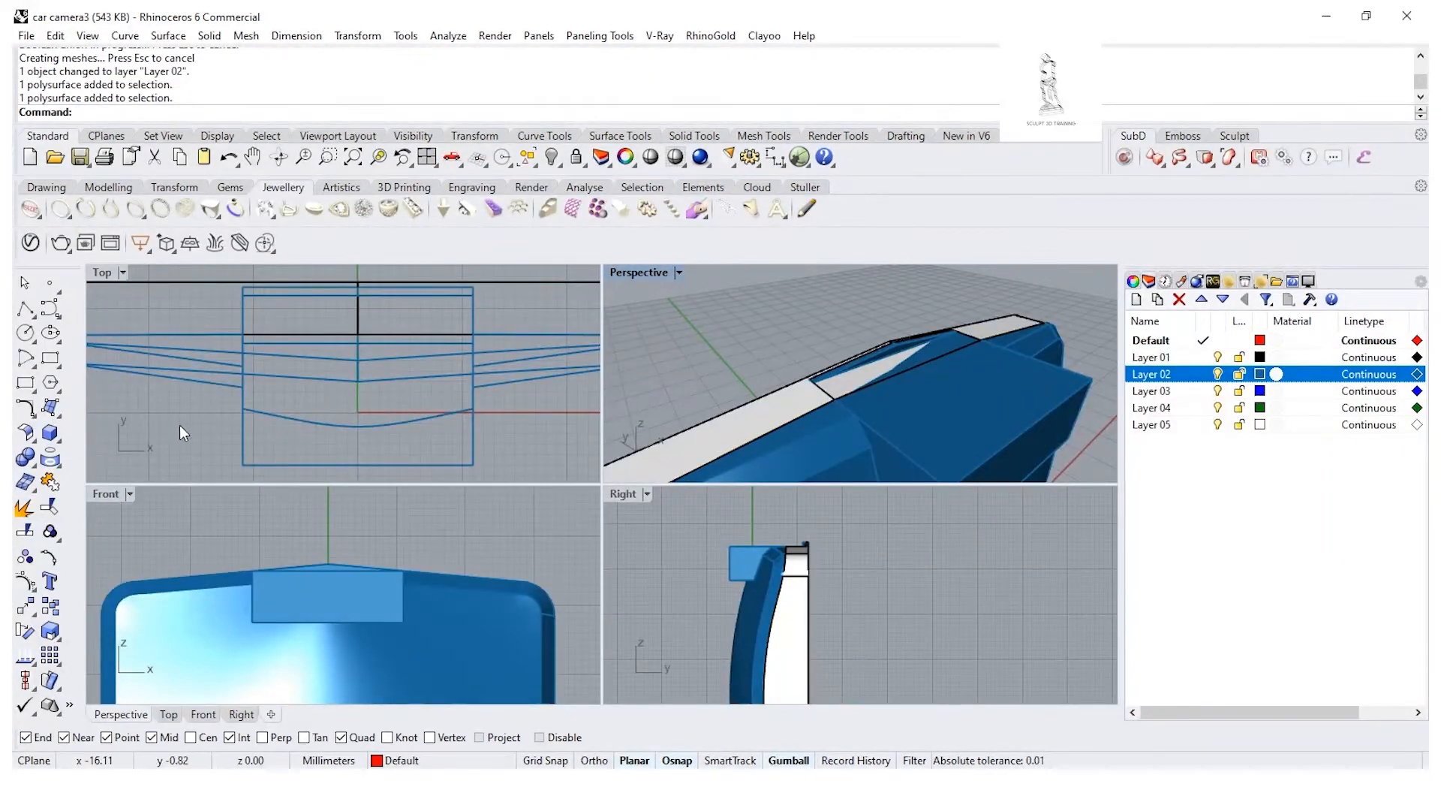
{"action": "left_click", "coordinate": [34, 467]}
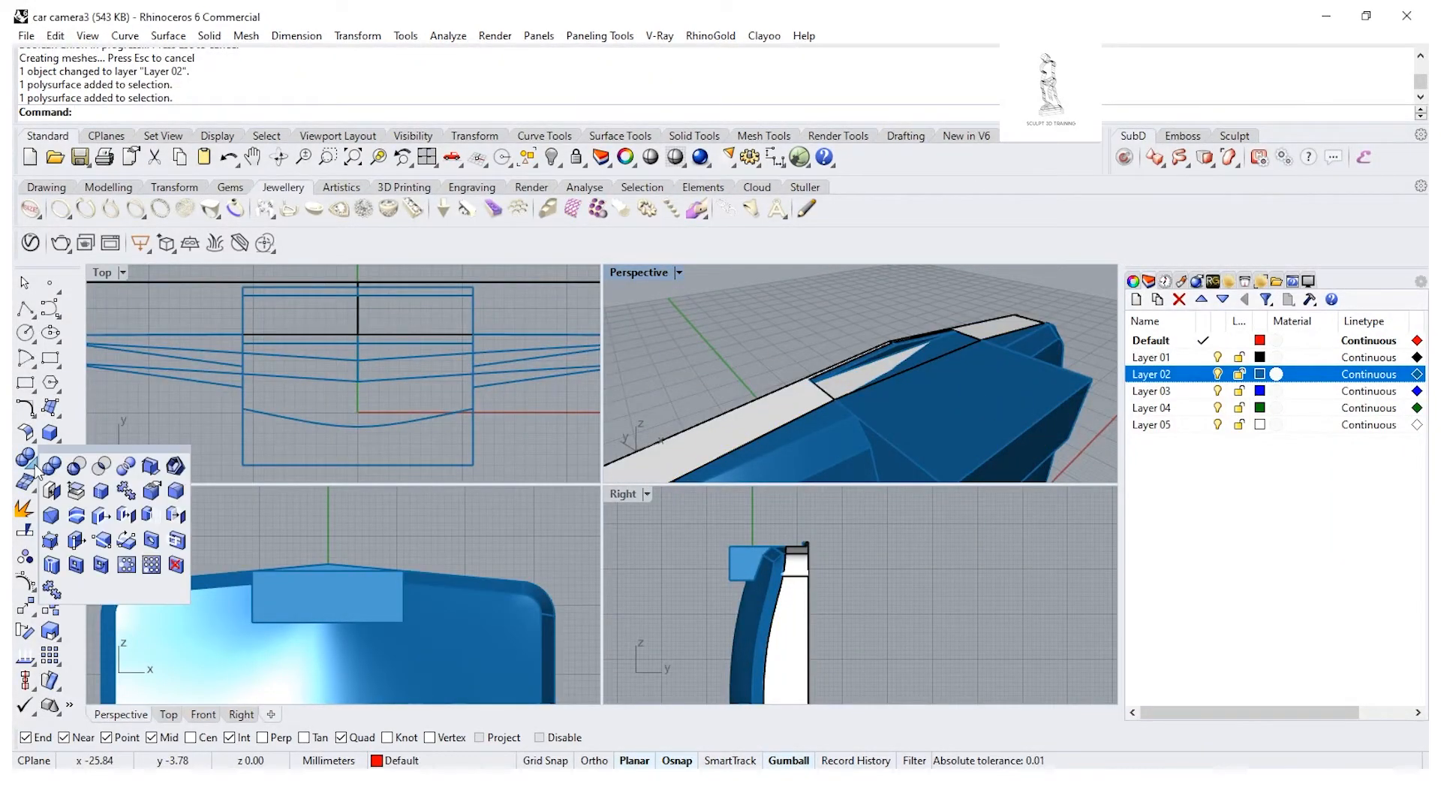
{"action": "left_click", "coordinate": [125, 469]}
{"action": "left_click", "coordinate": [785, 399]}
{"action": "key", "text": "Return"}
{"action": "left_click", "coordinate": [909, 412]}
{"action": "key", "text": "Return"}
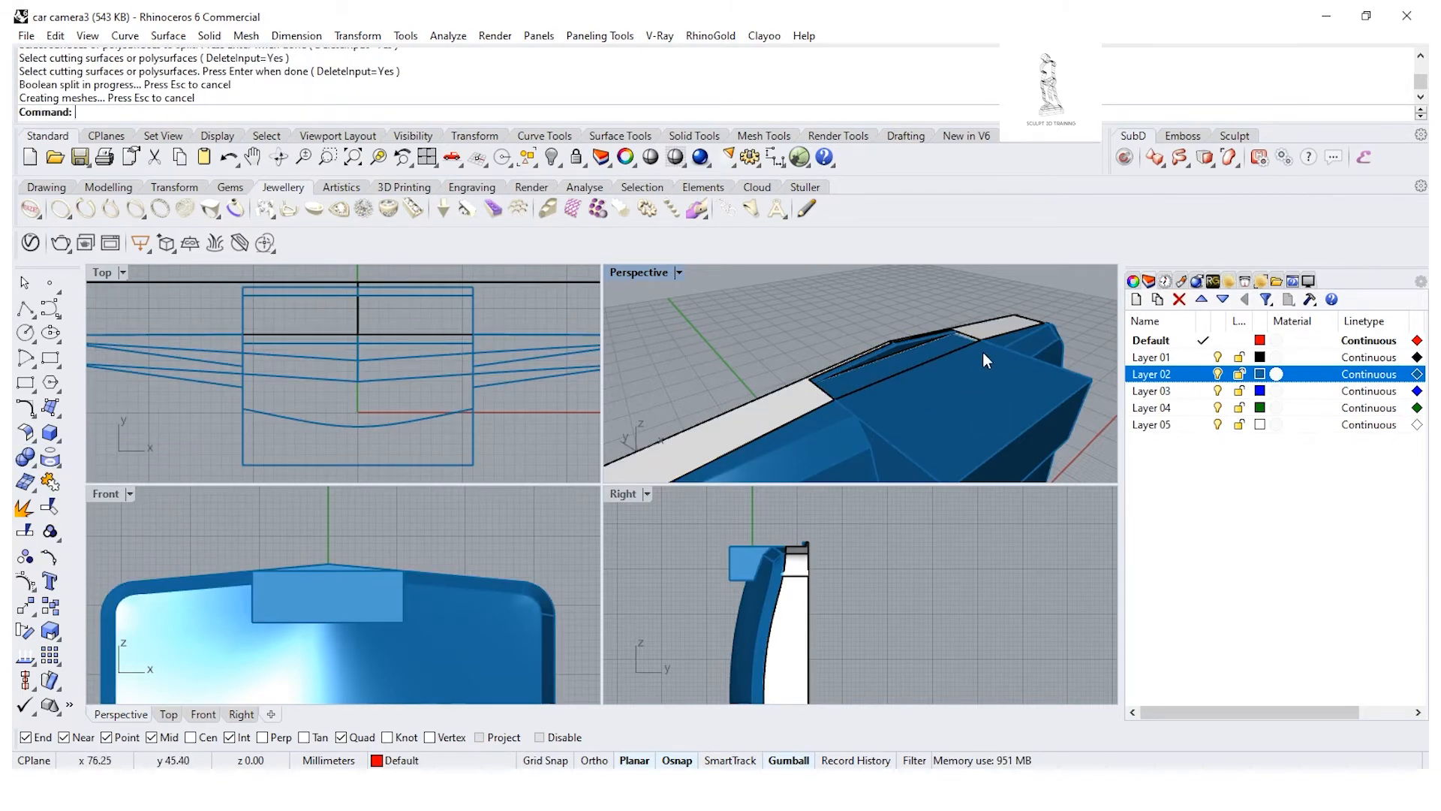
Step: Hide Layer 02 and delete the piece split off from the body to open up the recess
{"action": "left_click", "coordinate": [869, 363]}
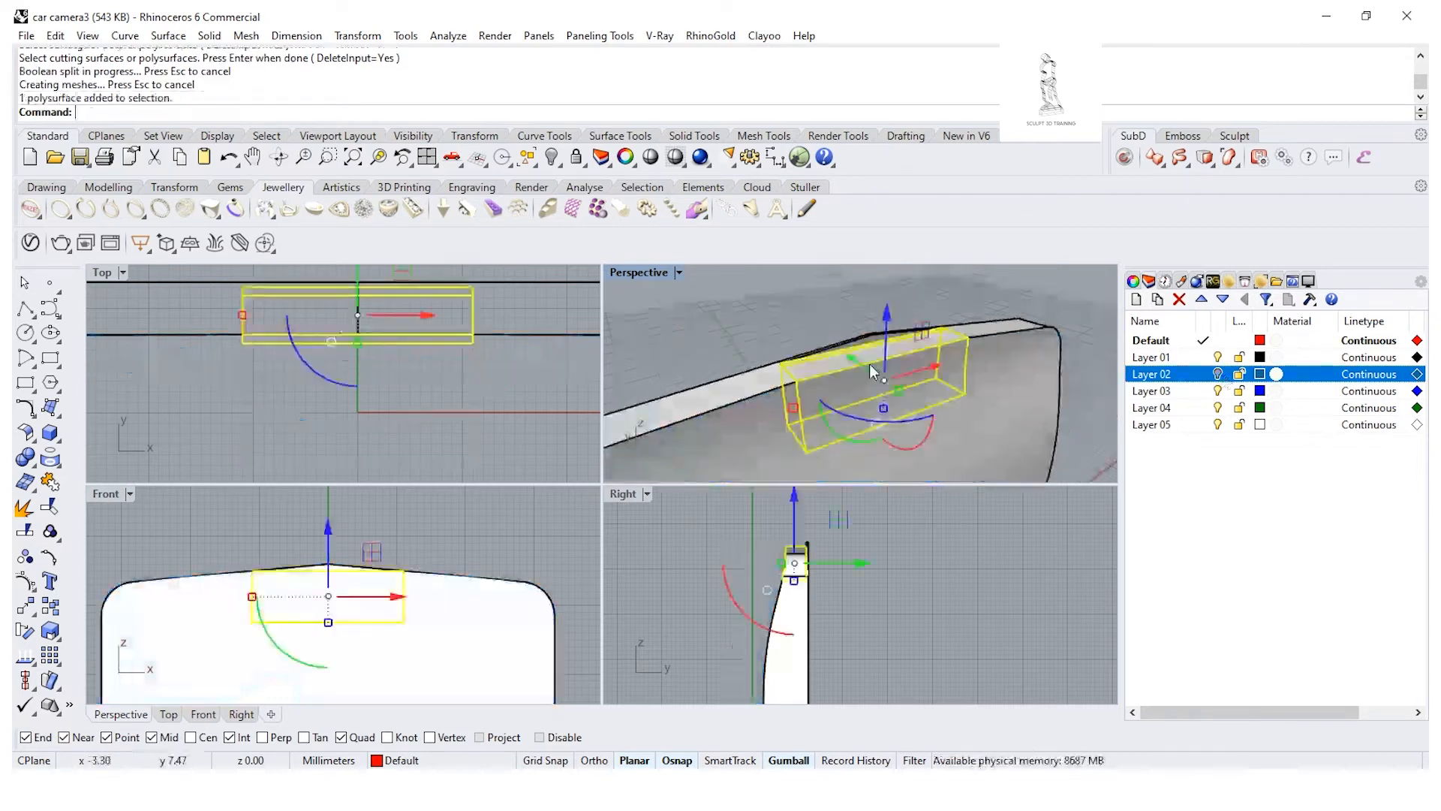
{"action": "key", "text": "Delete"}
{"action": "right_click_drag", "start_coordinate": [815, 358], "coordinate": [906, 344]}
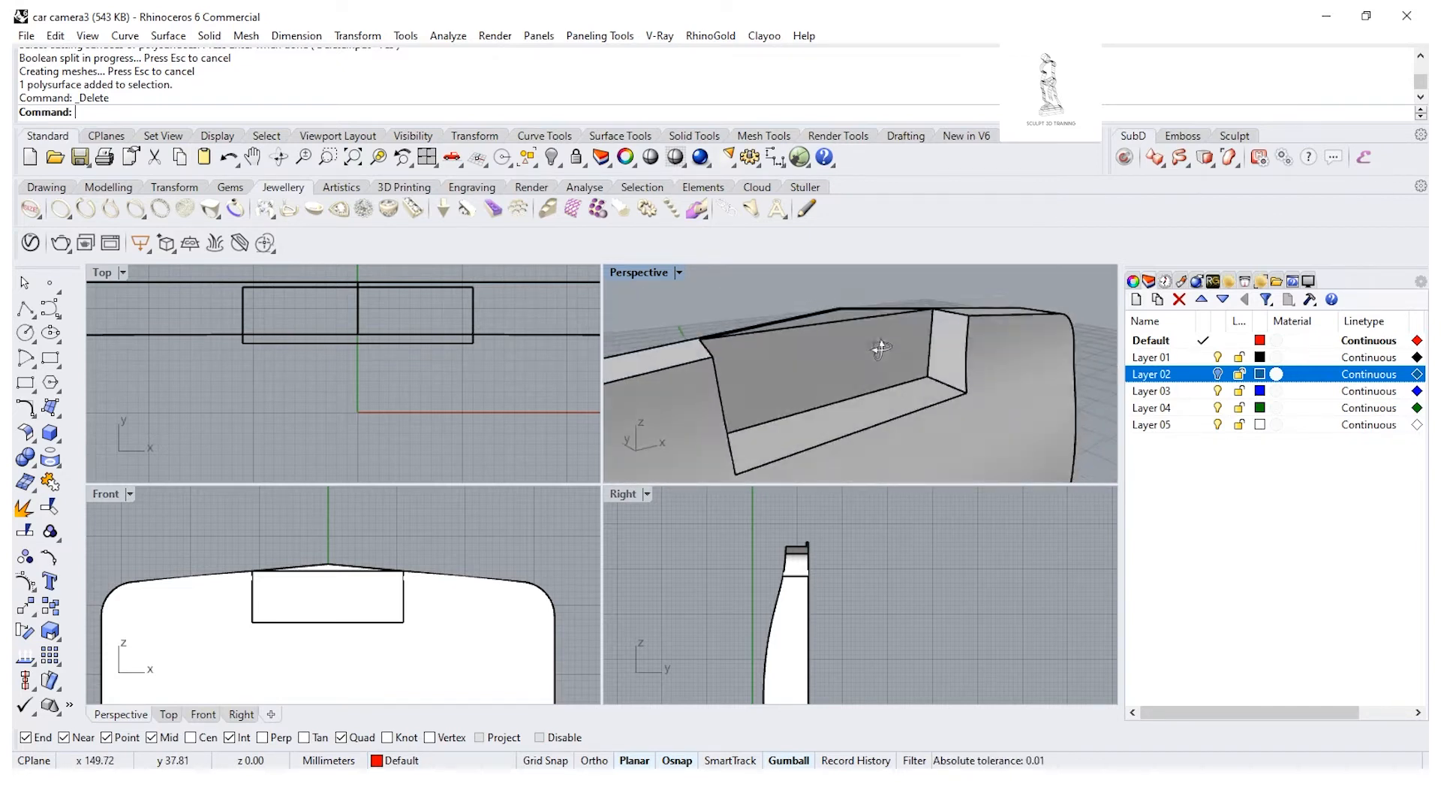
Step: Merge all coplanar faces of the white body with MergeAllFaces and show Layer 02 again
{"action": "left_click", "coordinate": [656, 343]}
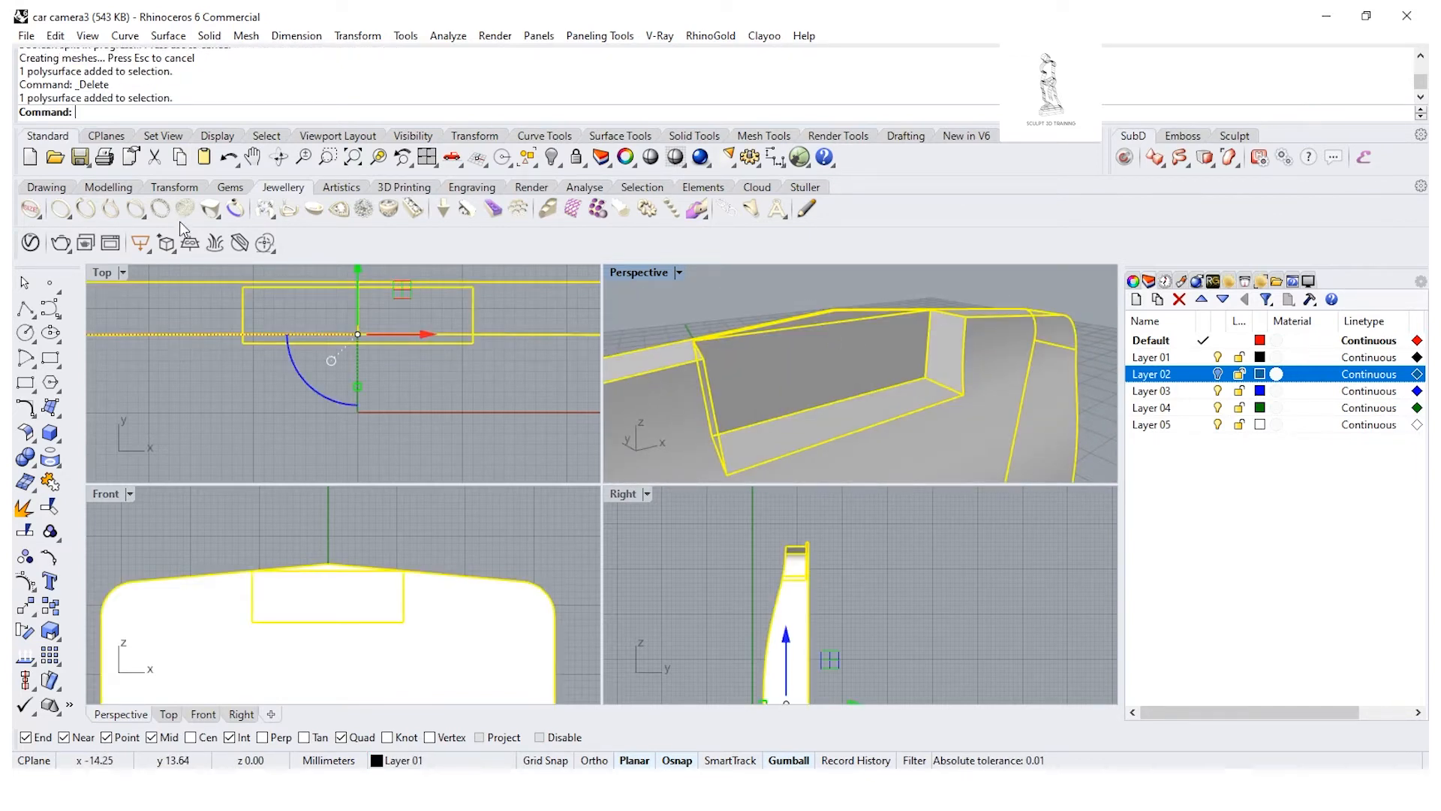
{"action": "type", "text": "f"}
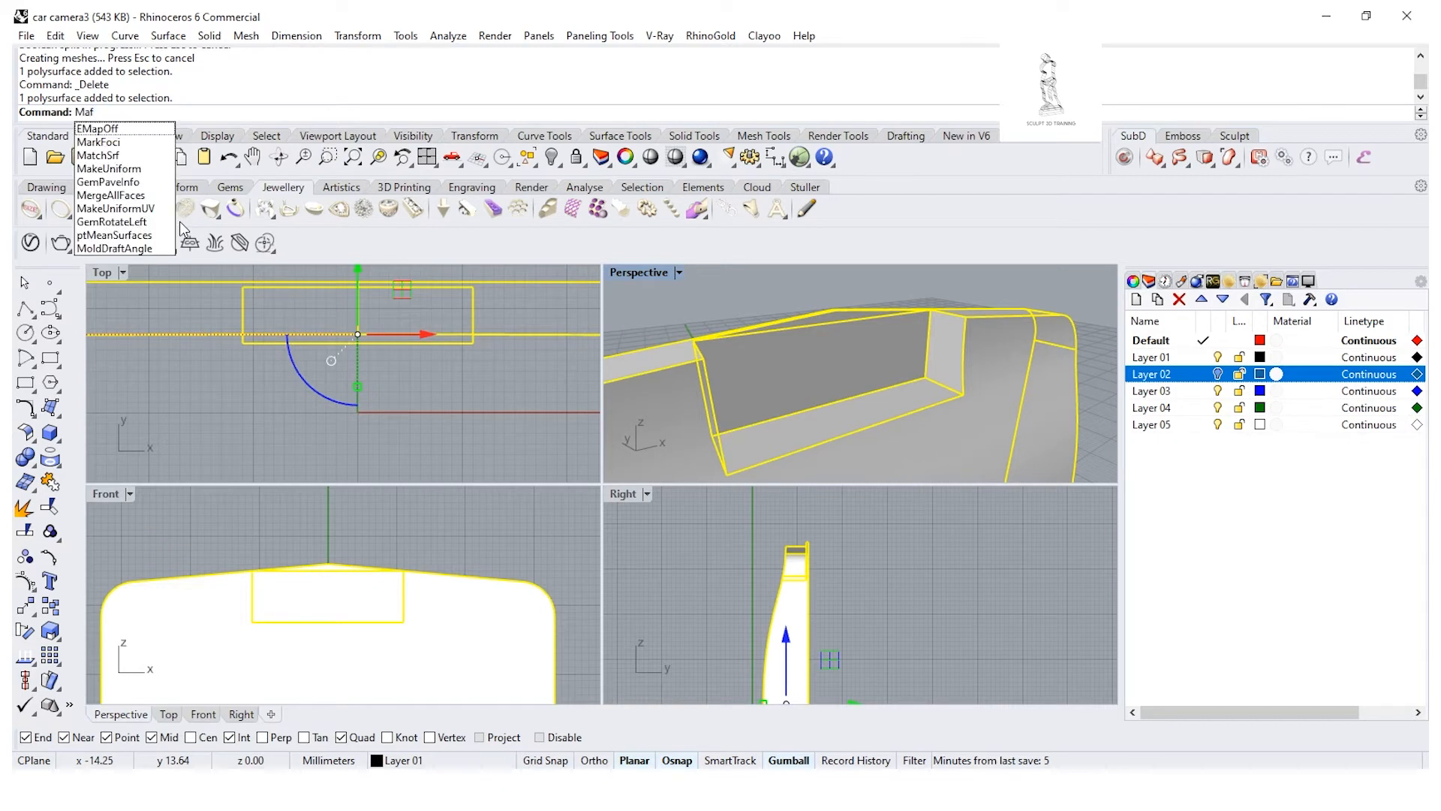
{"action": "left_click", "coordinate": [112, 196]}
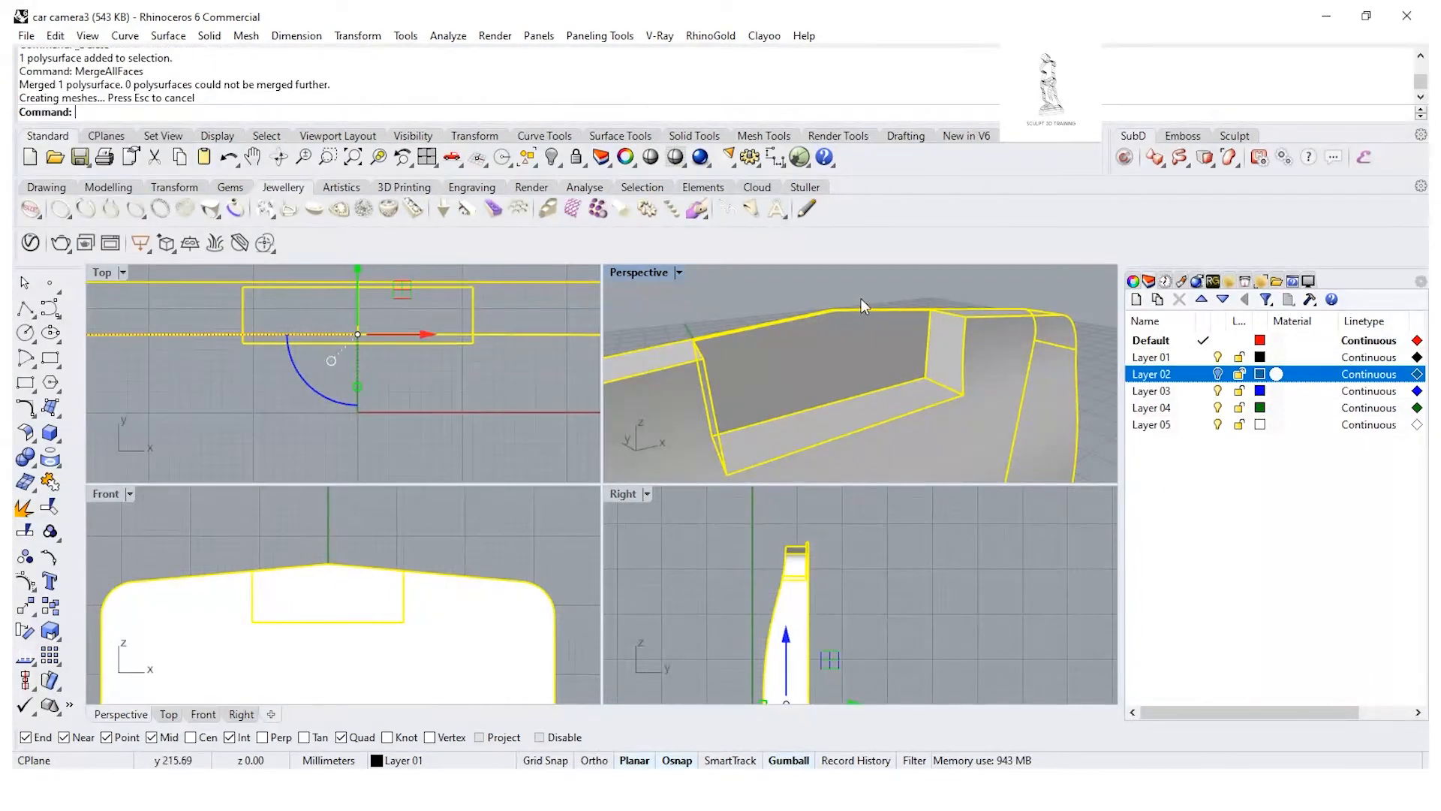
{"action": "right_click_drag", "start_coordinate": [841, 309], "coordinate": [856, 380]}
{"action": "left_click", "coordinate": [1217, 374]}
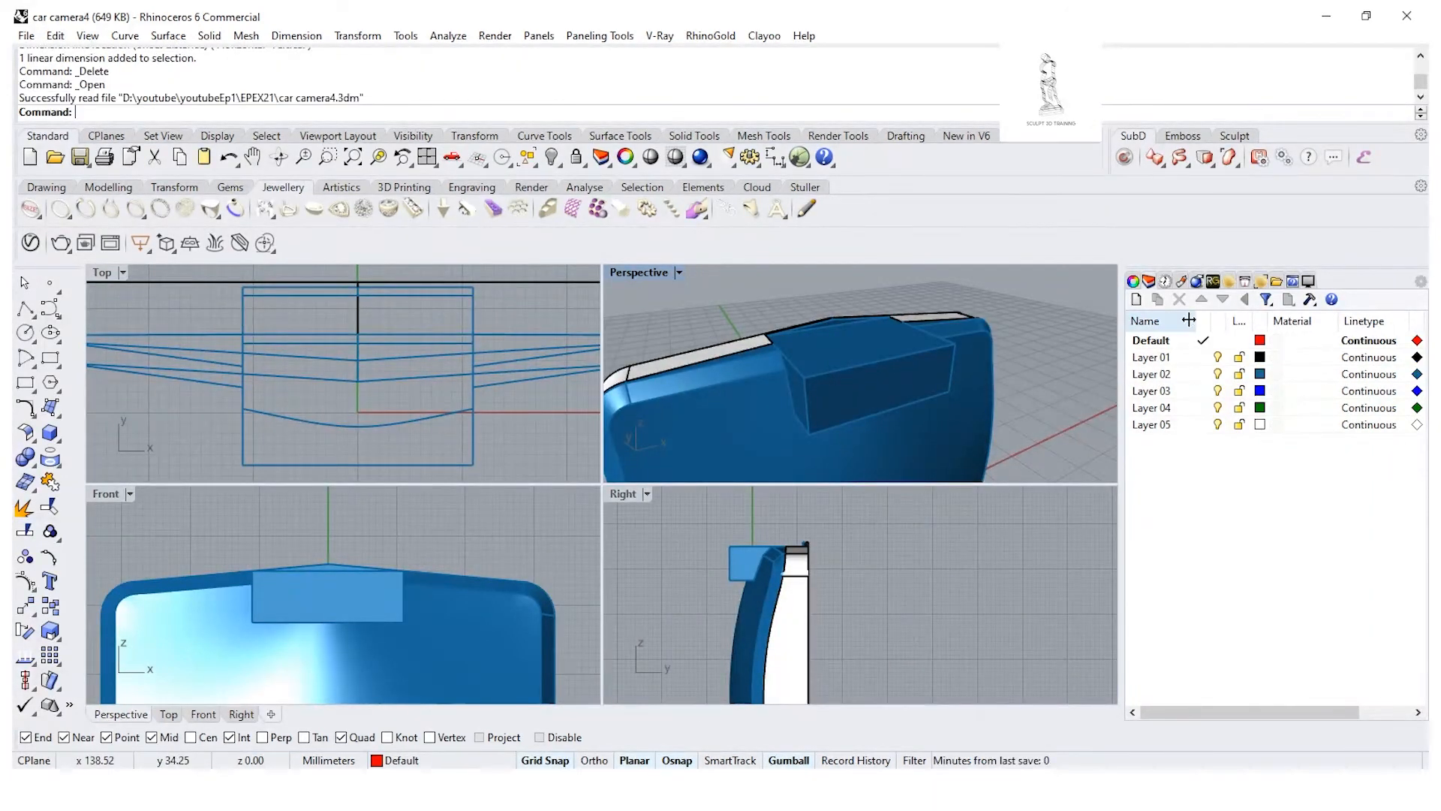
Step: Hide Layer 01 and try to draw a 2.5 mm polyline from the midpoint of the mount block's rear top edge
{"action": "left_click", "coordinate": [1183, 341]}
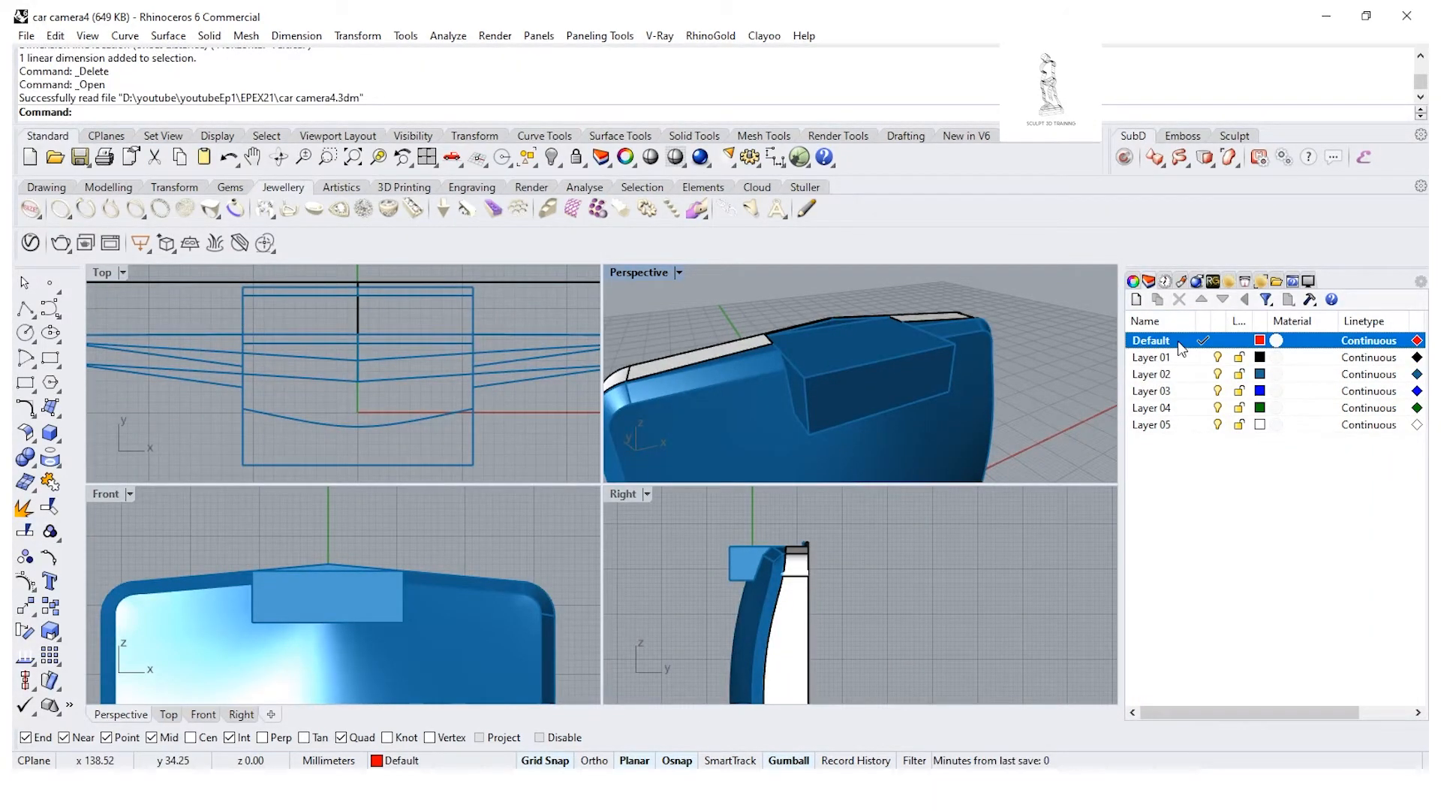
{"action": "left_click", "coordinate": [33, 319]}
{"action": "left_click", "coordinate": [78, 318]}
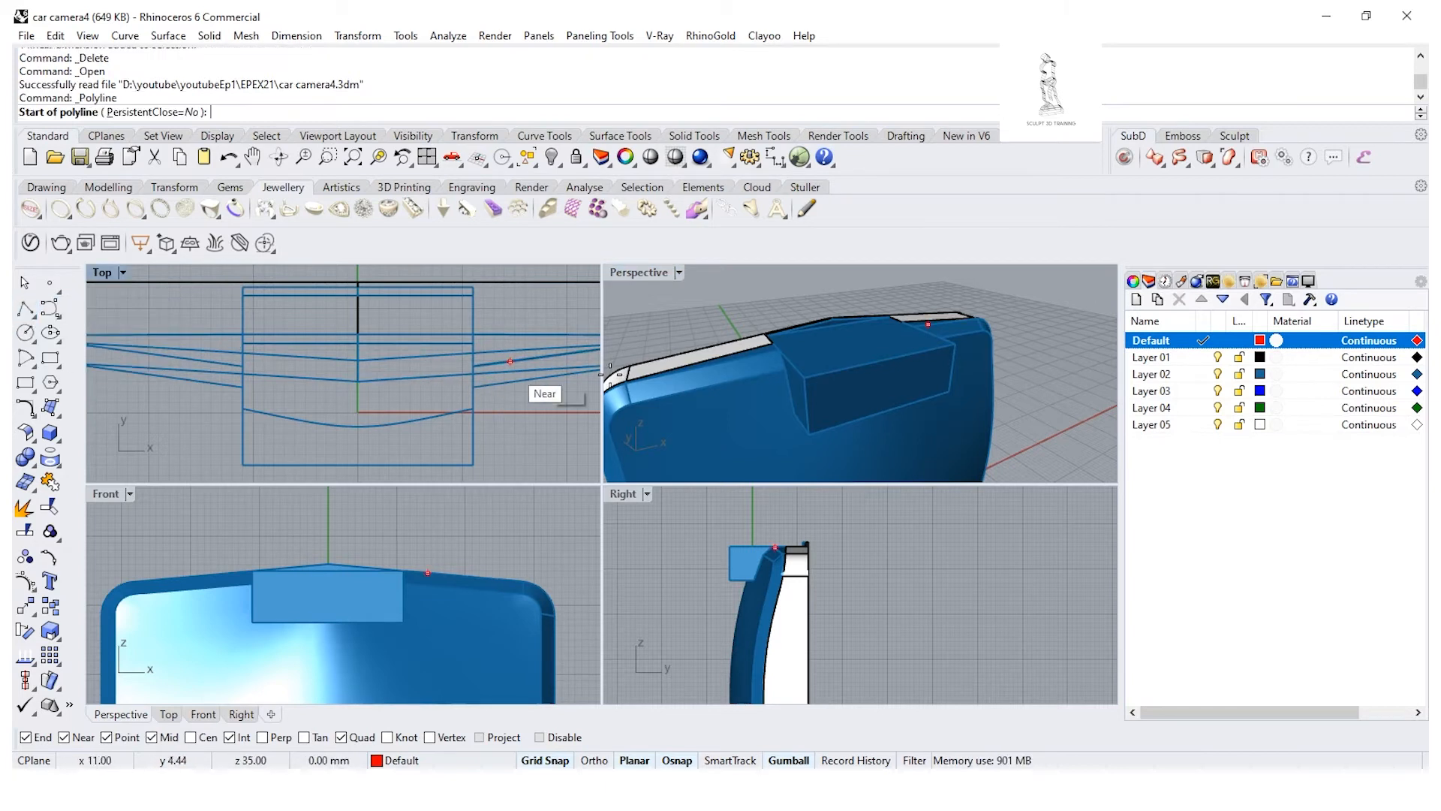
{"action": "scroll", "coordinate": [786, 366], "scroll_direction": "up", "scroll_amount": 5}
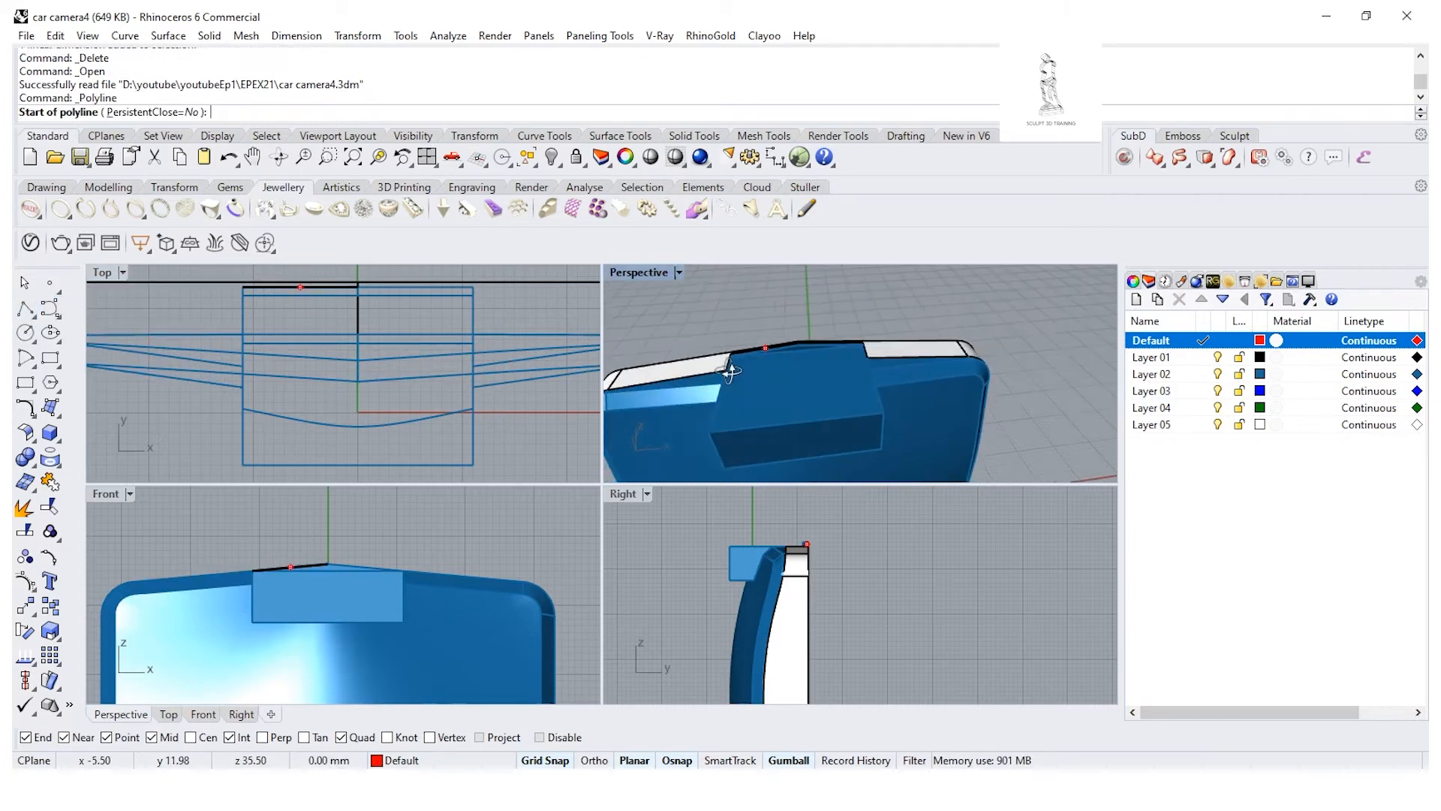
{"action": "left_click", "coordinate": [803, 346]}
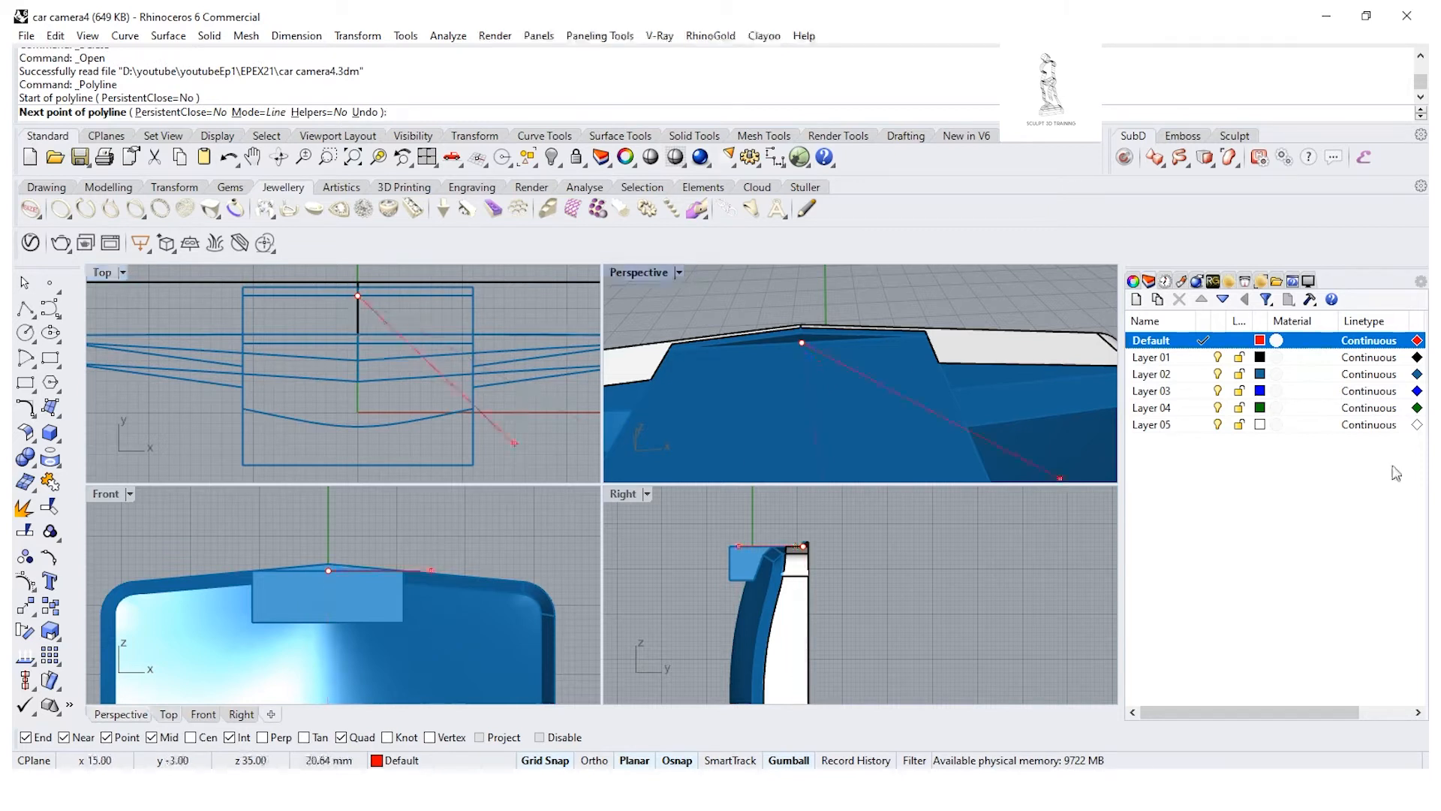
{"action": "left_click", "coordinate": [1218, 358]}
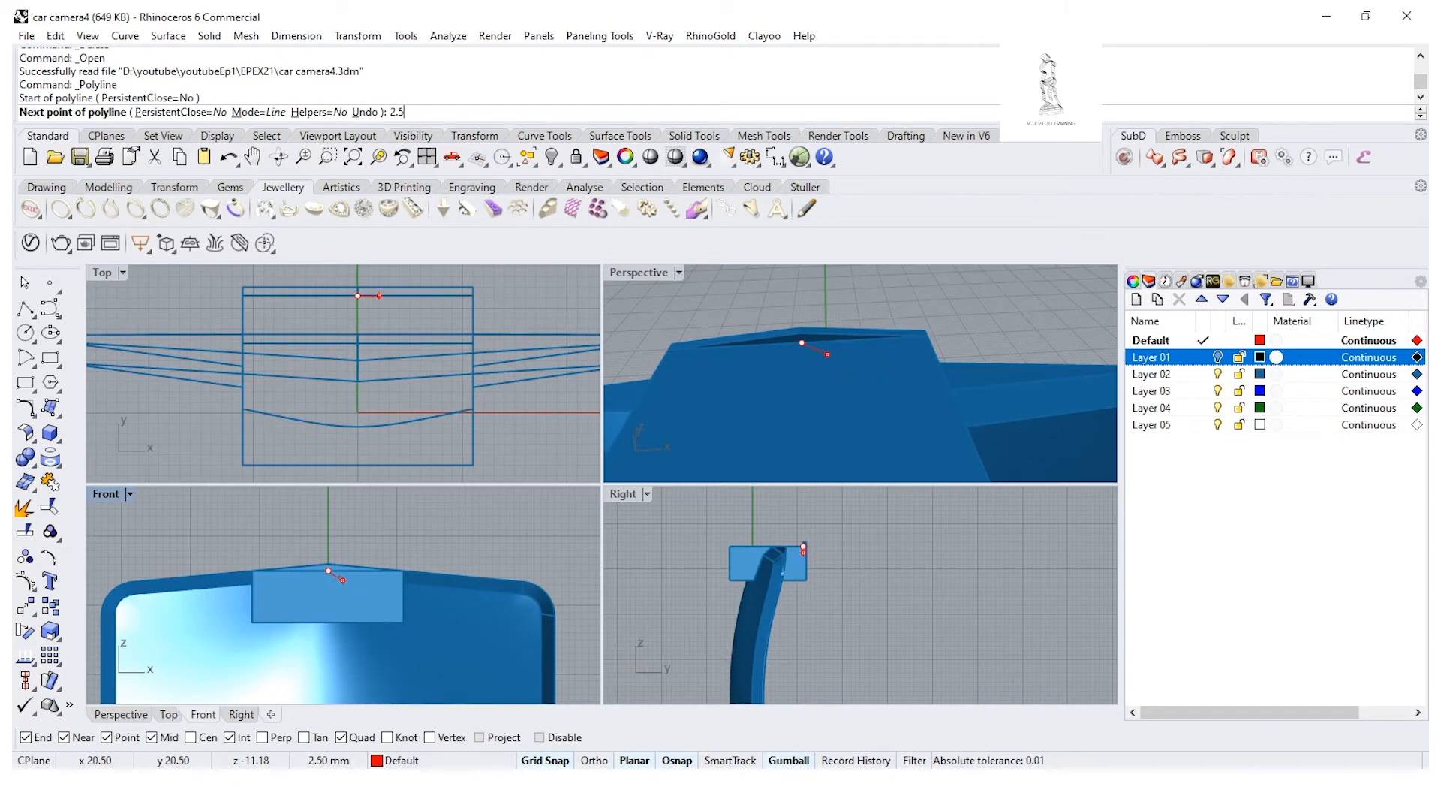
{"action": "key", "text": "Return"}
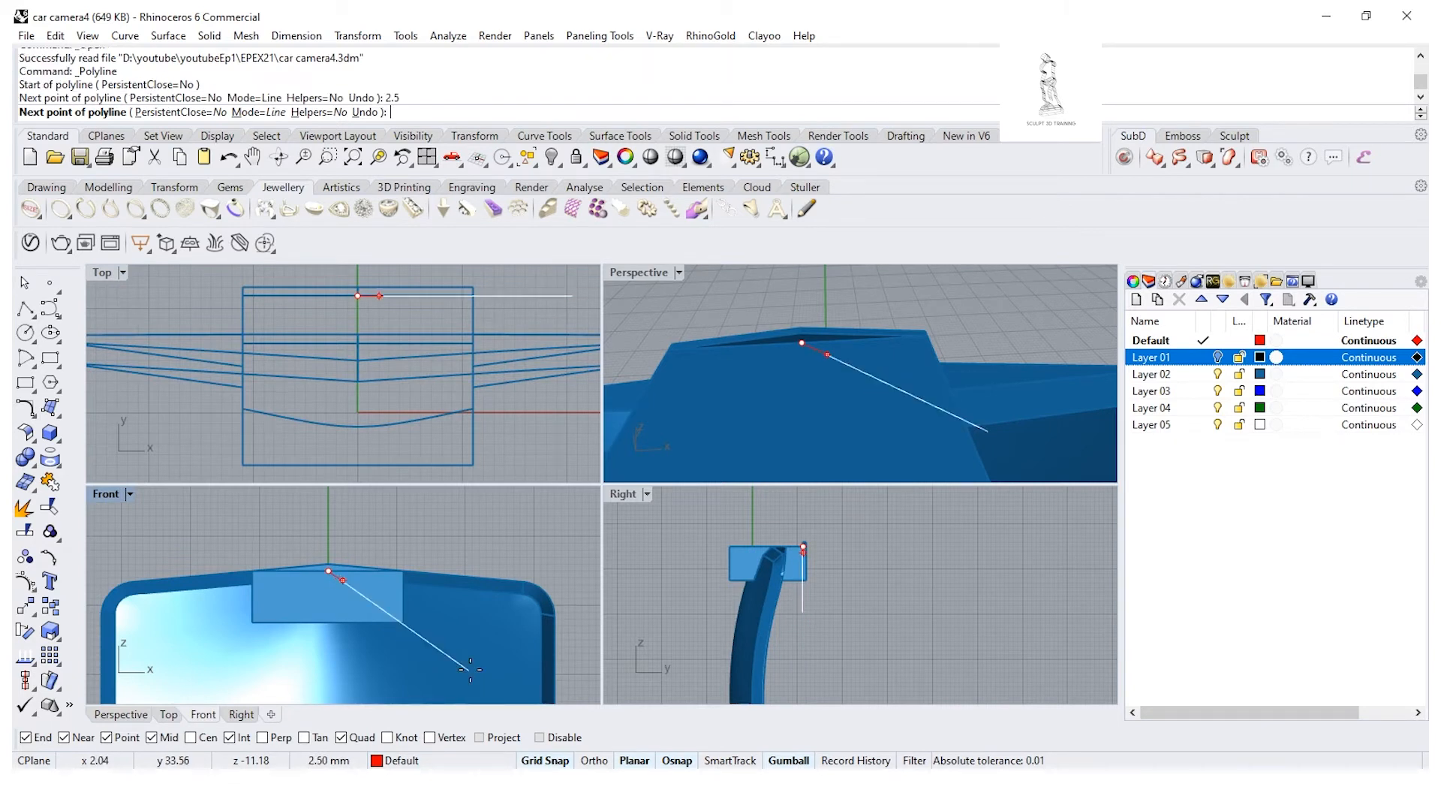
{"action": "left_click", "coordinate": [363, 334]}
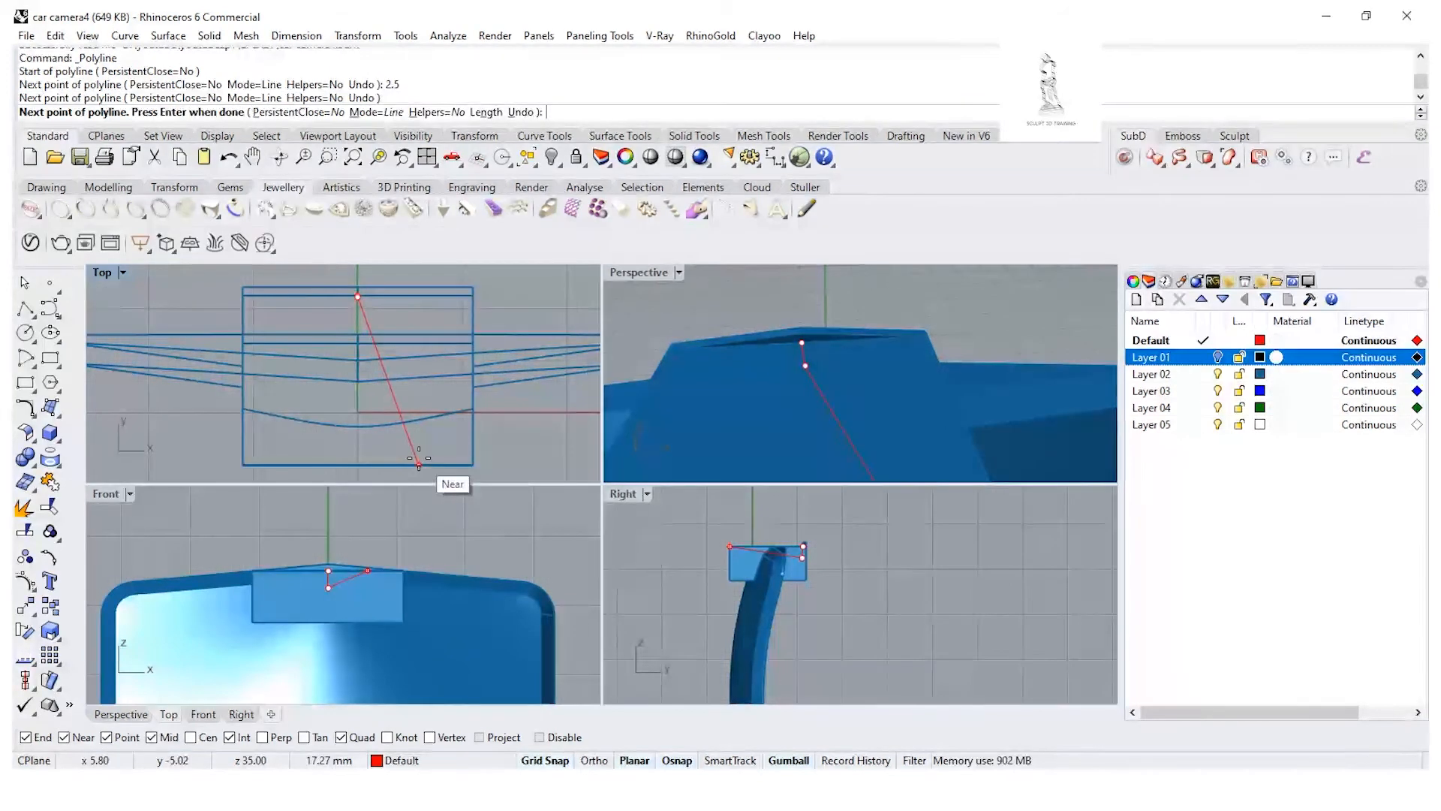
{"action": "key", "text": "Return"}
Step: Draw a 2.5 mm line along the centreline on the block's top face, starting at the rear edge's midpoint, with grid snap off
{"action": "right_click_drag", "start_coordinate": [454, 352], "coordinate": [373, 363]}
{"action": "key", "text": "Return"}
{"action": "left_click", "coordinate": [802, 342]}
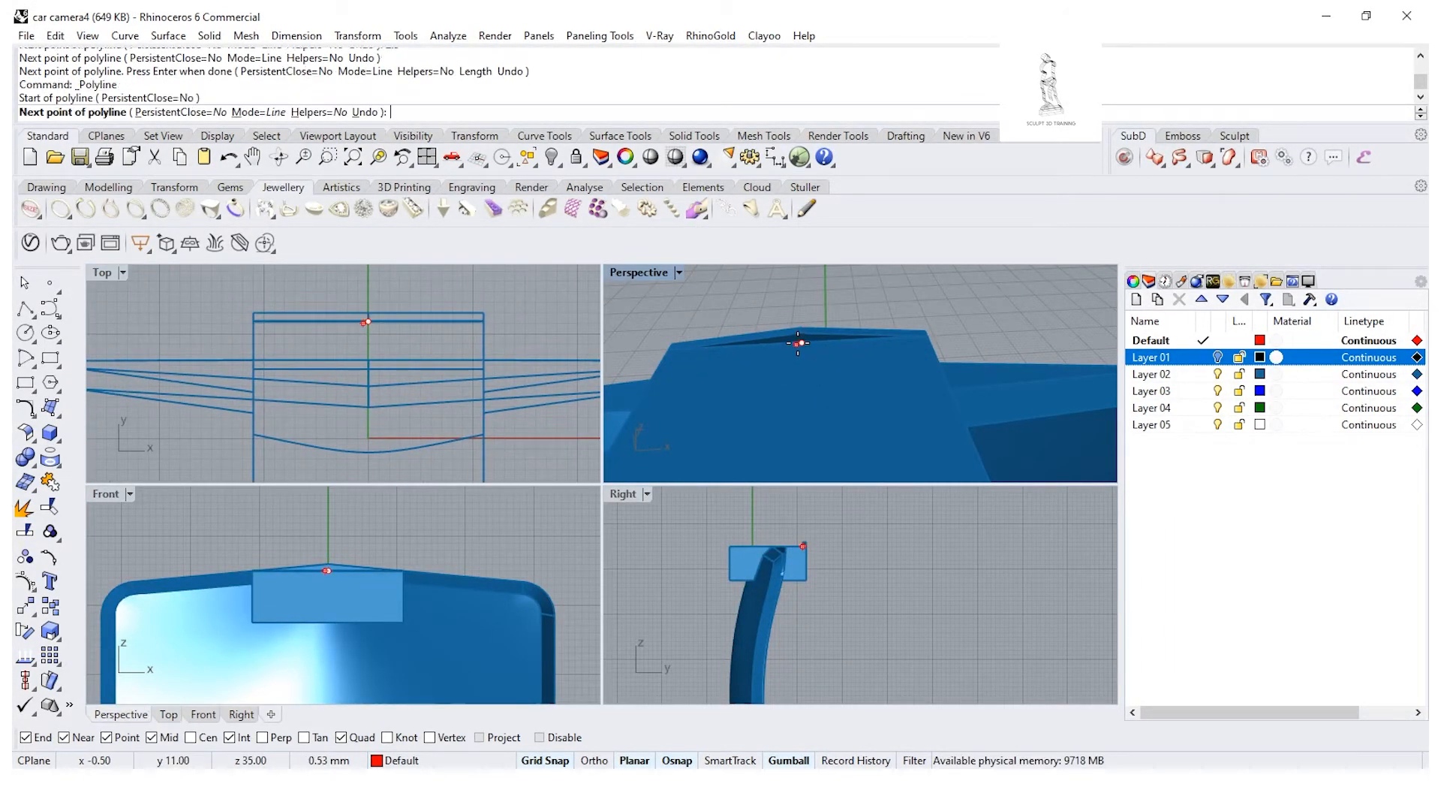
{"action": "left_click", "coordinate": [544, 760]}
{"action": "type", "text": "2.5"}
{"action": "key", "text": "Return"}
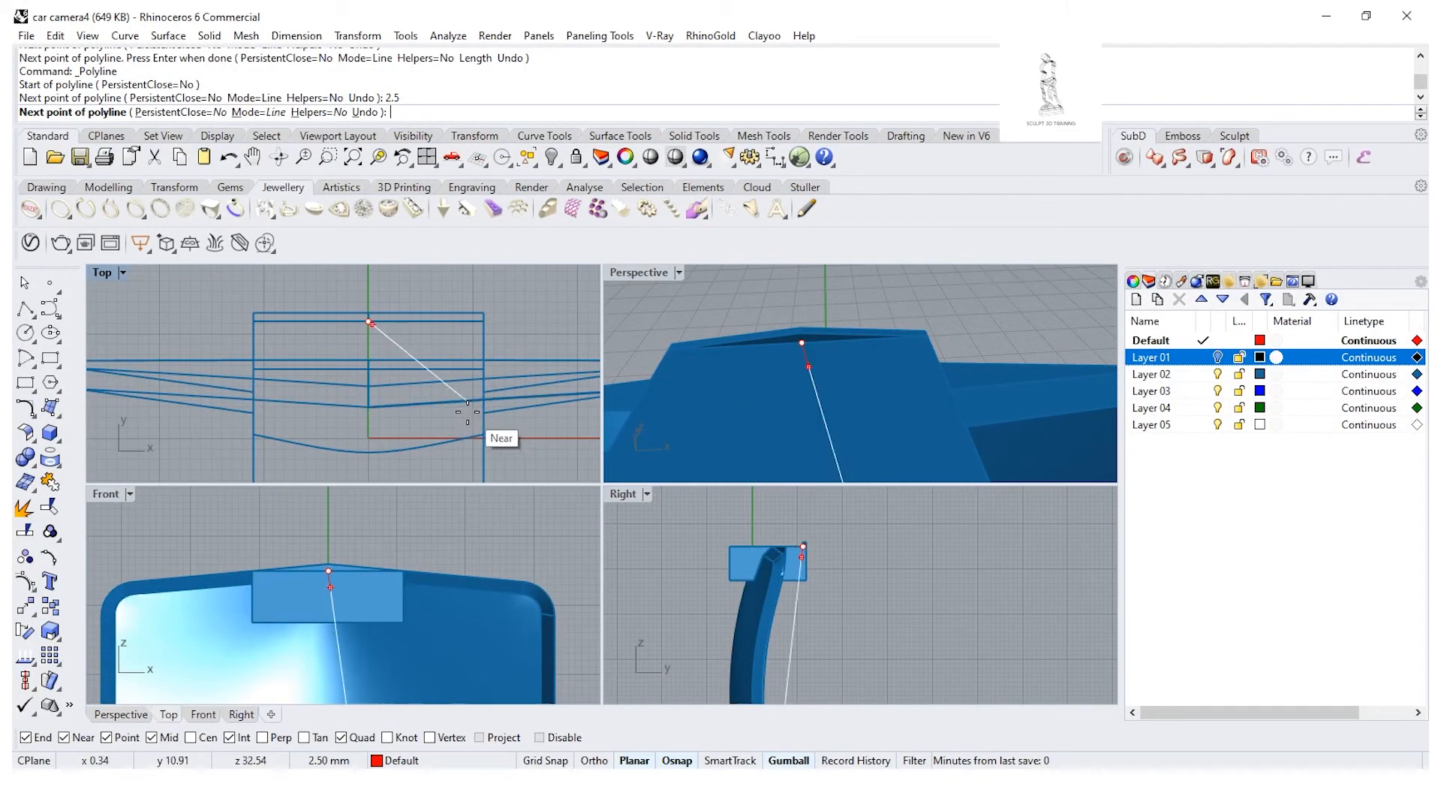
{"action": "scroll", "coordinate": [440, 368], "scroll_direction": "down", "scroll_amount": 6}
{"action": "right_click_drag", "start_coordinate": [386, 376], "coordinate": [269, 381]}
{"action": "right_click_drag", "start_coordinate": [769, 379], "coordinate": [999, 391]}
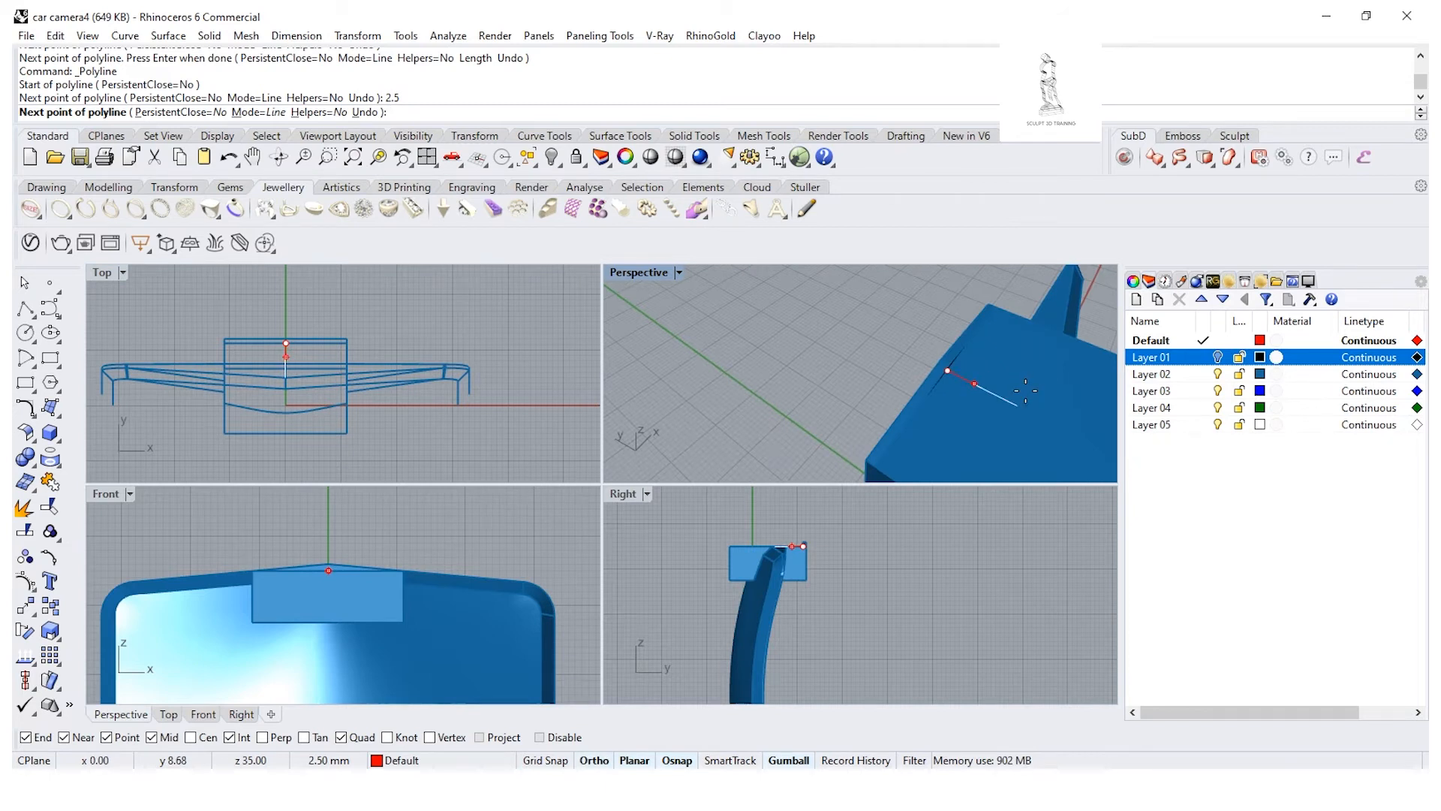
{"action": "left_click", "coordinate": [1026, 390]}
{"action": "key", "text": "Return"}
Step: Draw a 4 mm line along the block's front top edge, starting from its left corner in the Top view
{"action": "scroll", "coordinate": [278, 349], "scroll_direction": "up", "scroll_amount": 5}
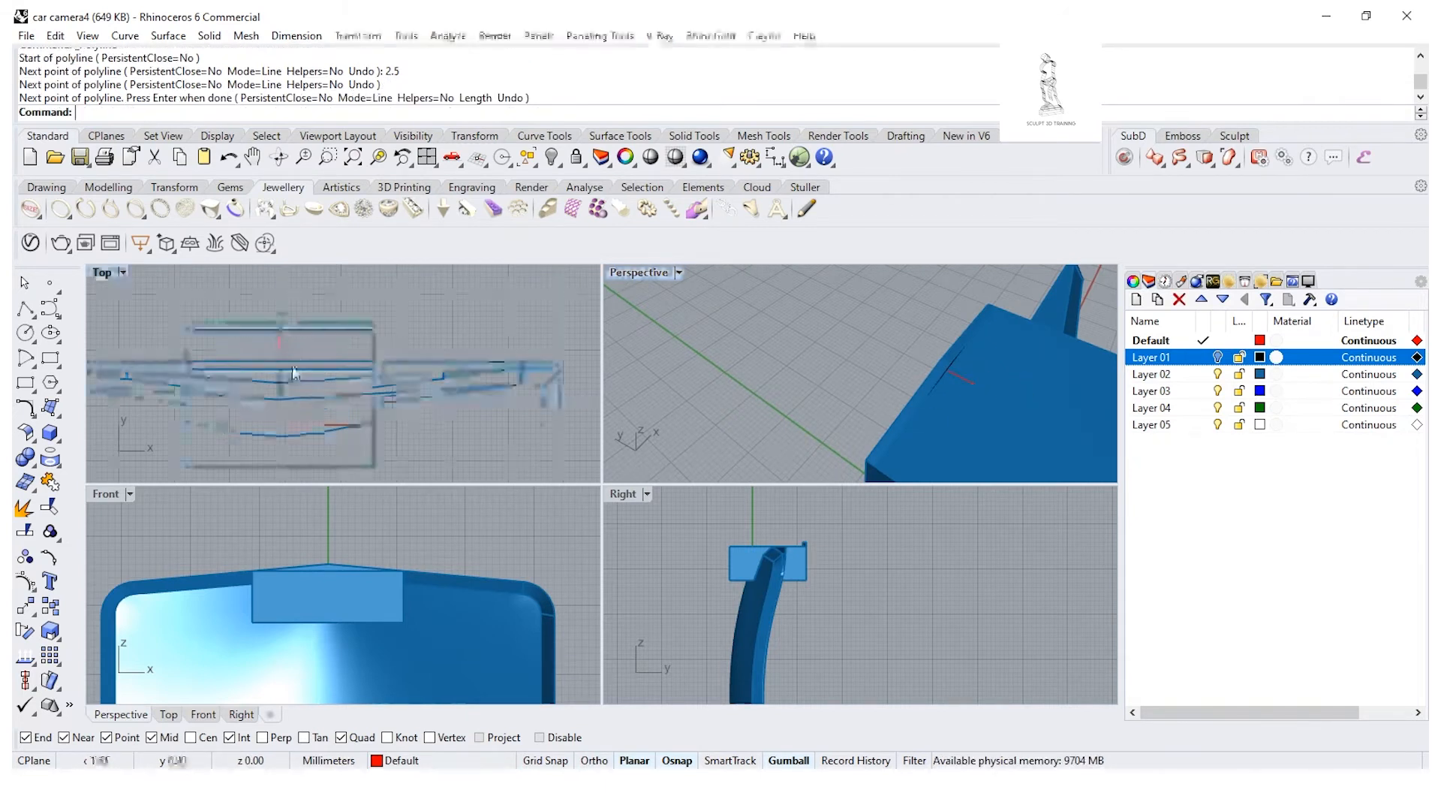
{"action": "scroll", "coordinate": [234, 360], "scroll_direction": "down", "scroll_amount": 4}
{"action": "right_click_drag", "start_coordinate": [227, 375], "coordinate": [280, 335]}
{"action": "scroll", "coordinate": [227, 357], "scroll_direction": "up", "scroll_amount": 6}
{"action": "right_click", "coordinate": [217, 346]}
{"action": "scroll", "coordinate": [285, 333], "scroll_direction": "down", "scroll_amount": 2}
{"action": "left_click", "coordinate": [250, 434]}
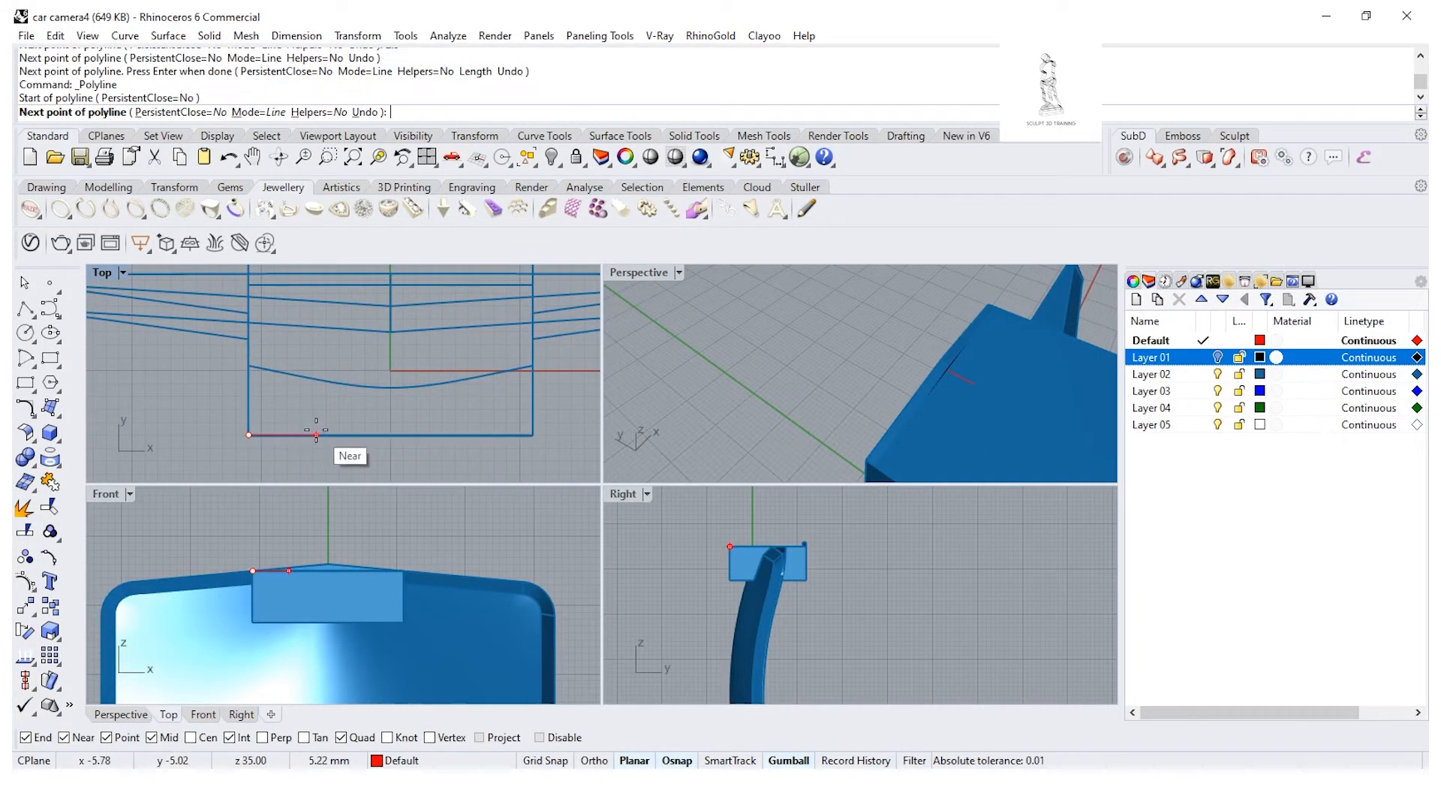
{"action": "type", "text": "4"}
{"action": "key", "text": "Return"}
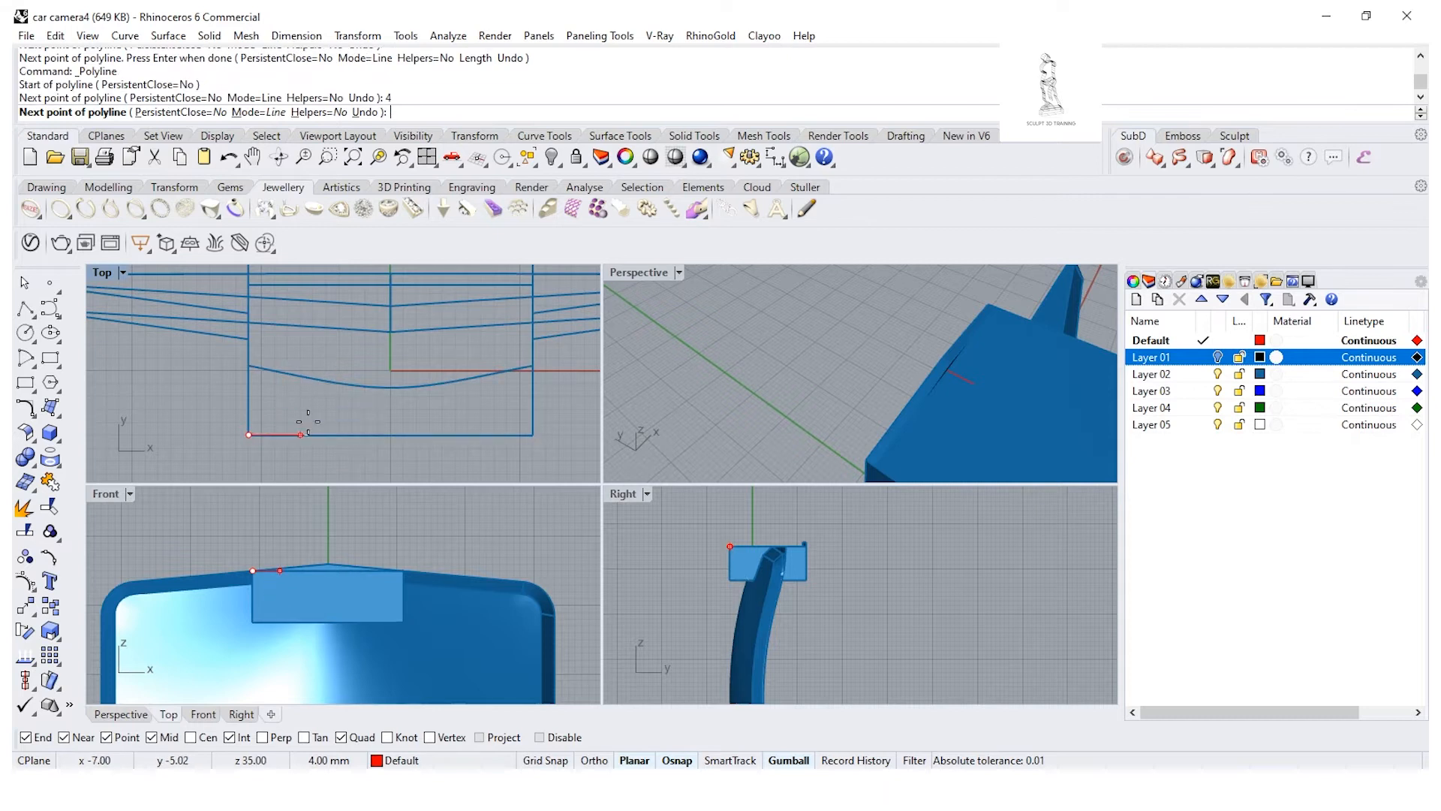
{"action": "left_click", "coordinate": [318, 435]}
{"action": "key", "text": "Return"}
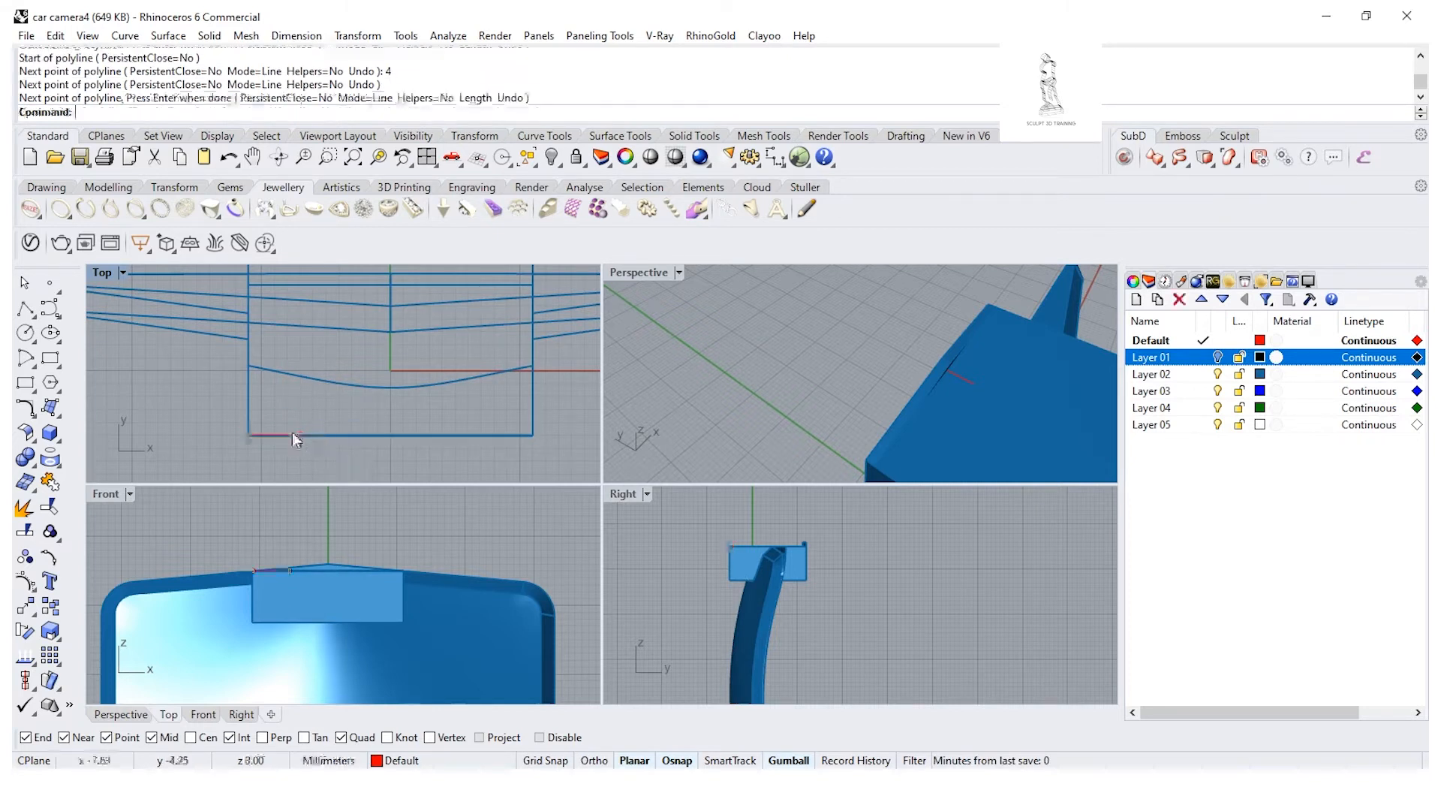
Step: Mirror the 4 mm front-edge line about the block's centreline, keeping the original
{"action": "left_click", "coordinate": [292, 434]}
{"action": "left_click", "coordinate": [345, 476]}
{"action": "scroll", "coordinate": [345, 465], "scroll_direction": "down", "scroll_amount": 6}
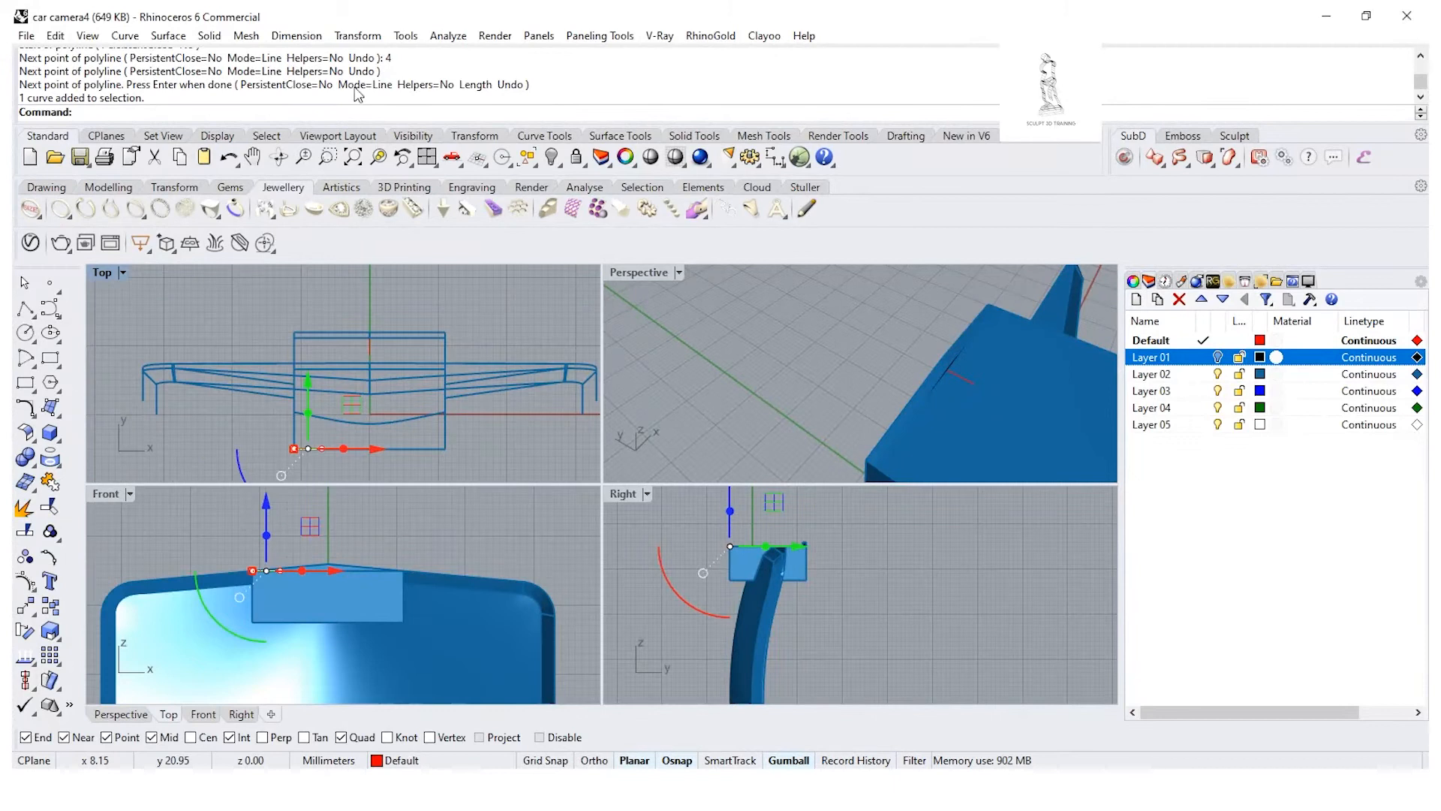
{"action": "left_click", "coordinate": [357, 36]}
{"action": "left_click", "coordinate": [395, 170]}
{"action": "left_click", "coordinate": [373, 319]}
{"action": "left_click", "coordinate": [376, 296]}
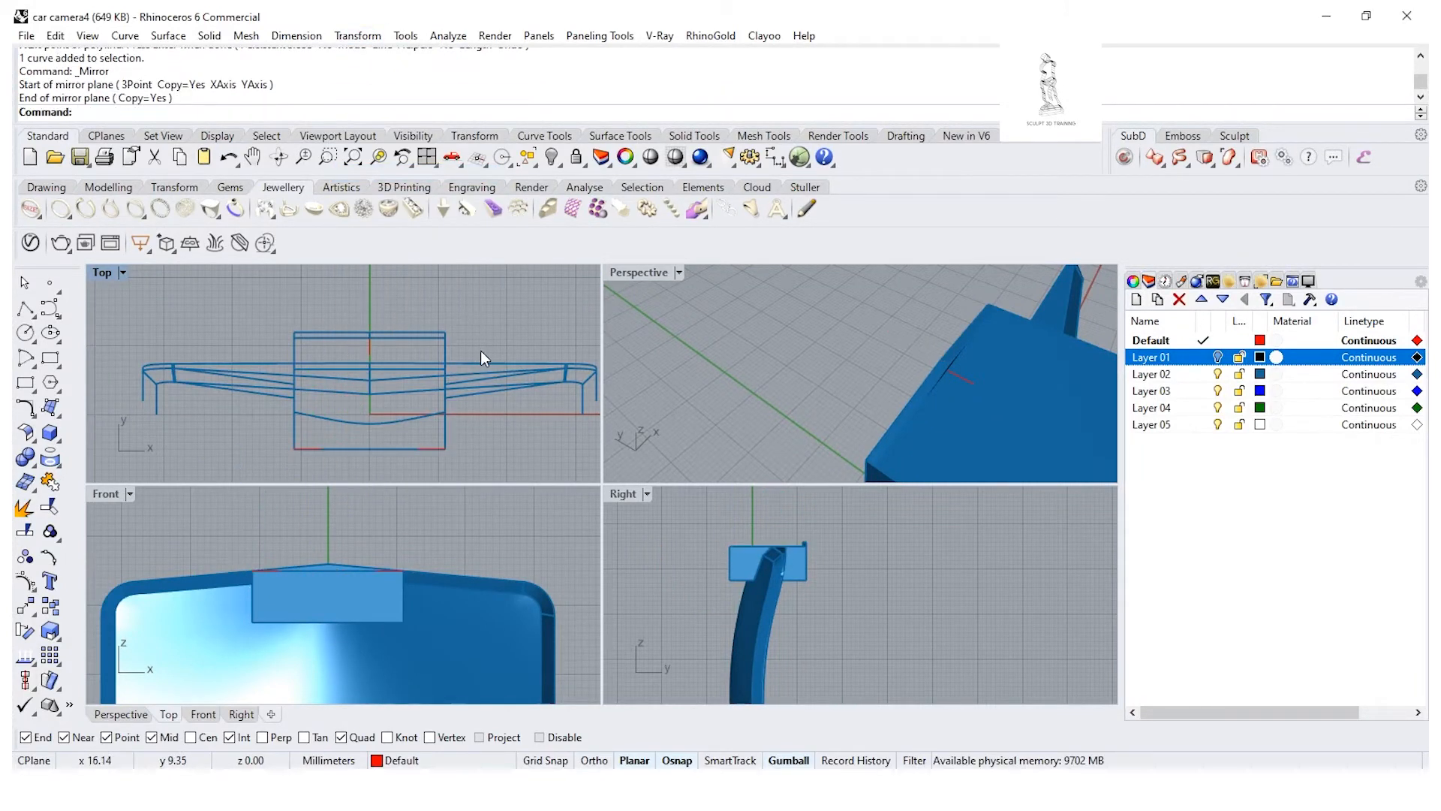
{"action": "right_click_drag", "start_coordinate": [443, 378], "coordinate": [426, 379]}
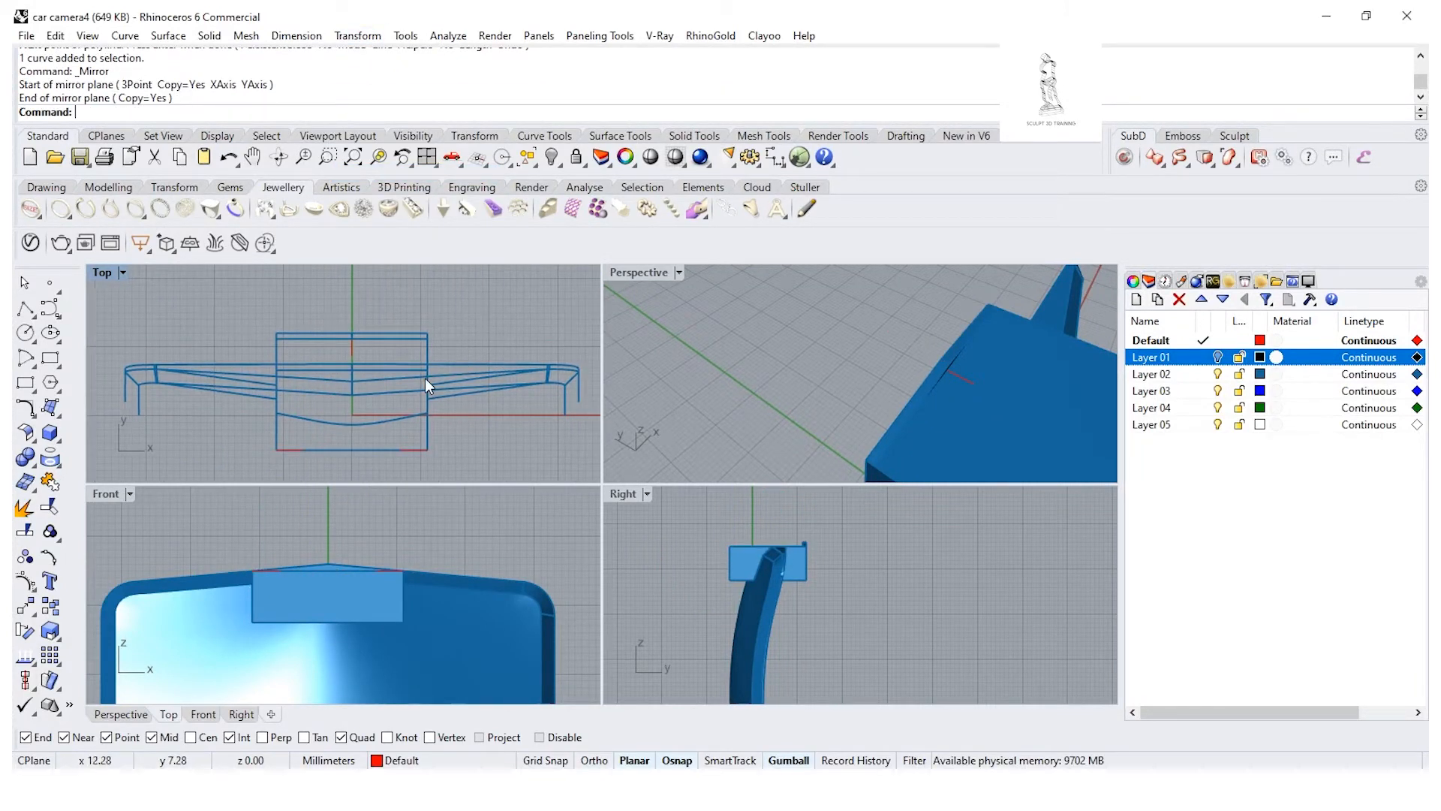
Step: Start a polyline at the inner end of the left 4 mm line and run it about 14 mm straight toward the rear edge
{"action": "left_click", "coordinate": [37, 319]}
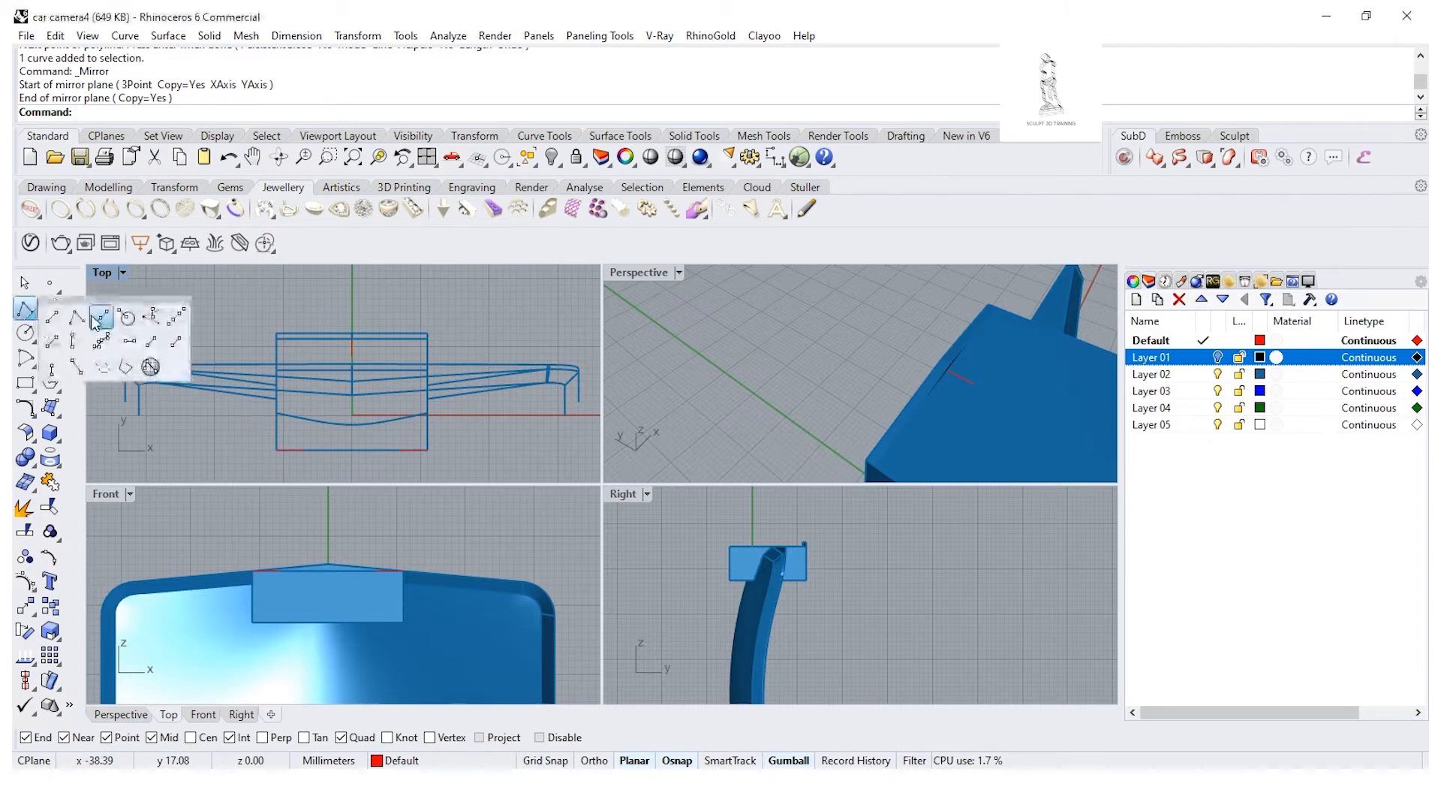
{"action": "left_click", "coordinate": [61, 321]}
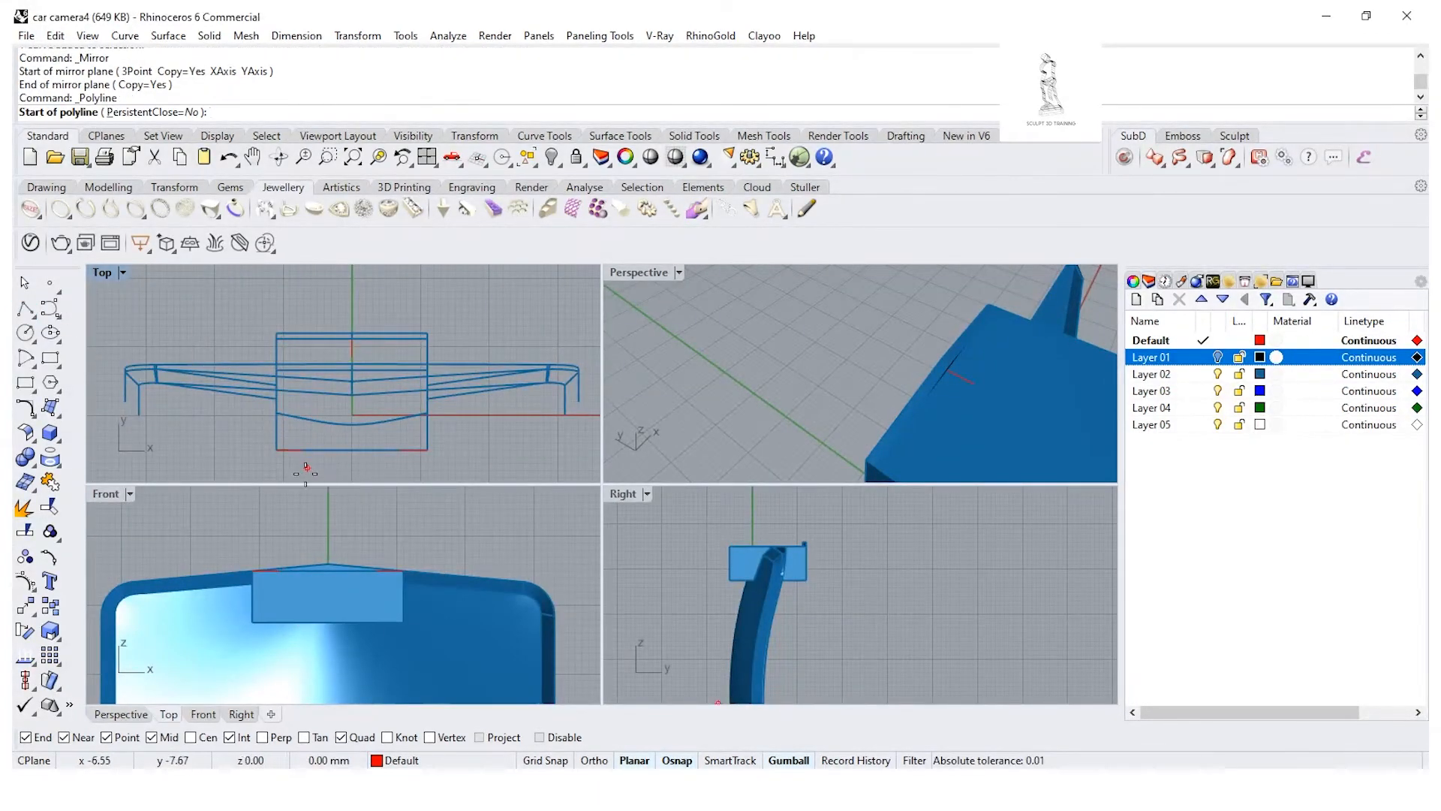
{"action": "left_click", "coordinate": [304, 449]}
{"action": "scroll", "coordinate": [308, 377], "scroll_direction": "up", "scroll_amount": 5}
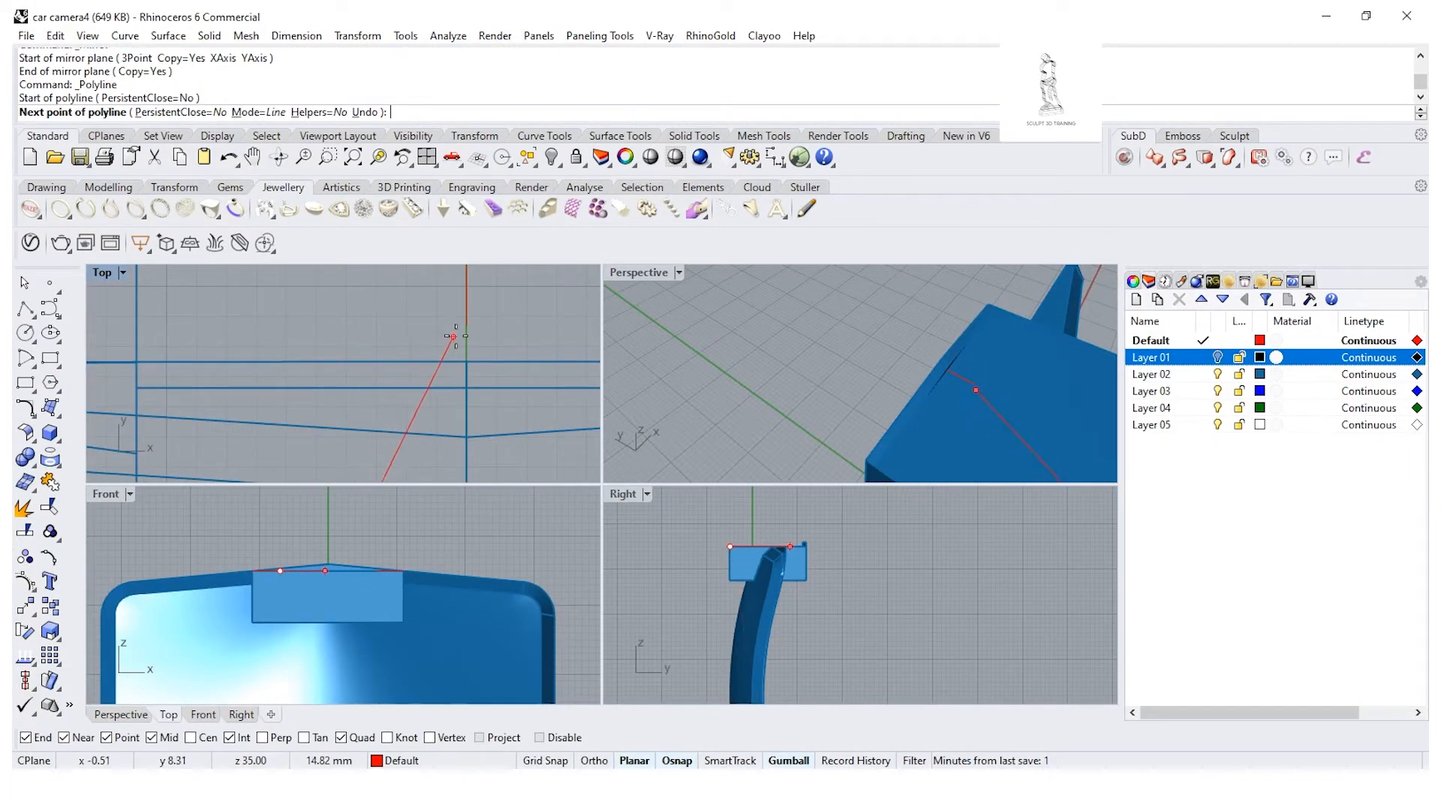
{"action": "left_click", "coordinate": [721, 760]}
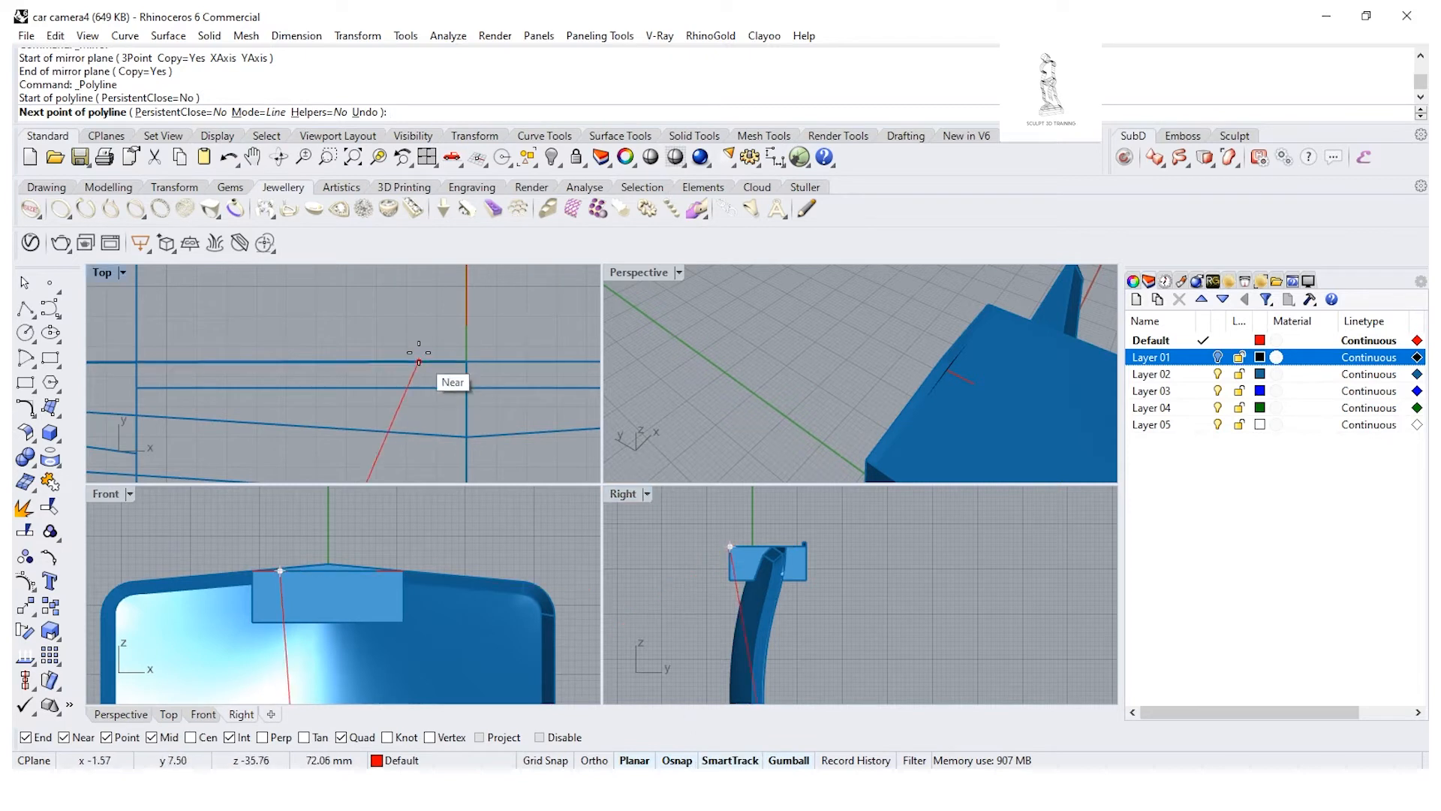
{"action": "scroll", "coordinate": [256, 325], "scroll_direction": "down", "scroll_amount": 4}
{"action": "scroll", "coordinate": [255, 324], "scroll_direction": "down", "scroll_amount": 3}
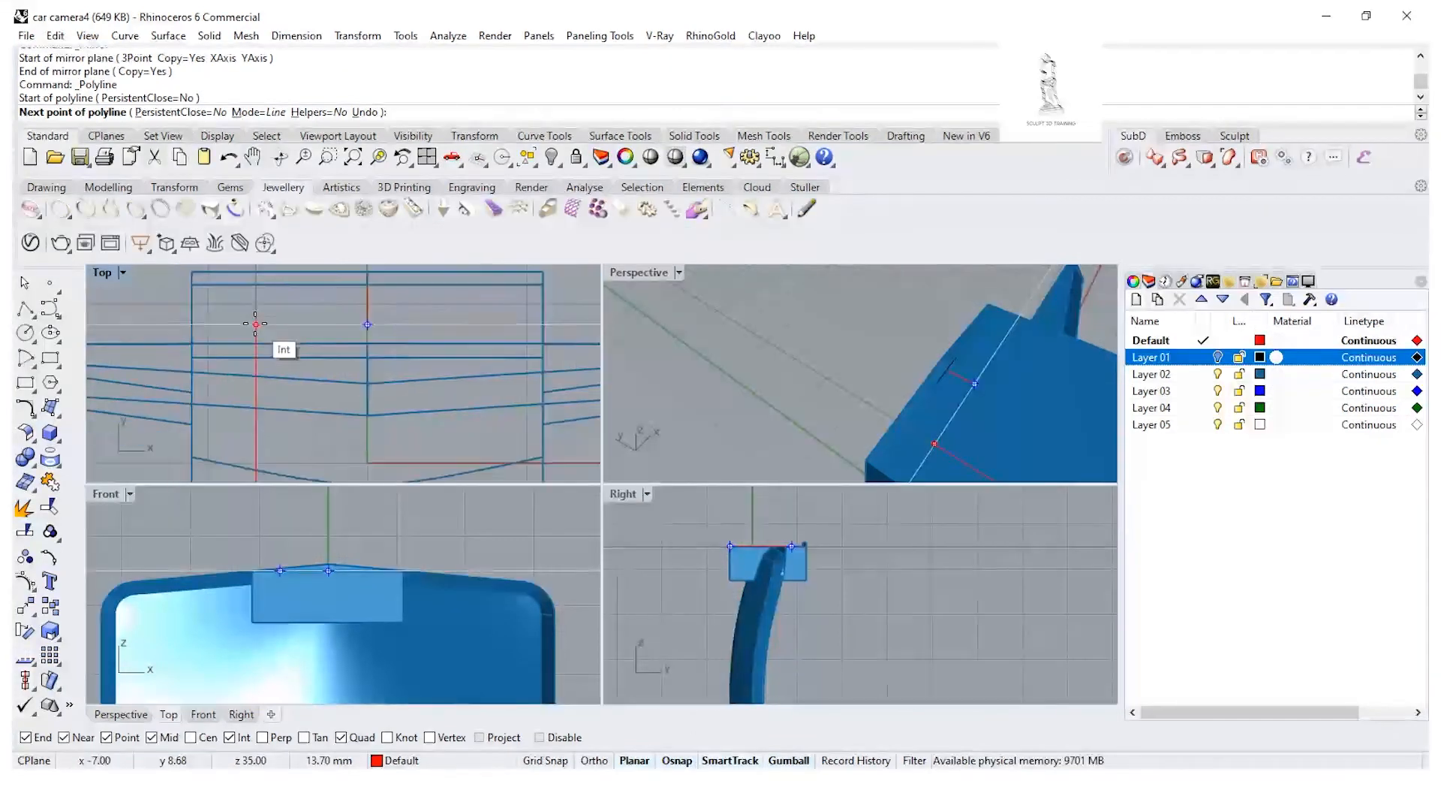
{"action": "scroll", "coordinate": [255, 324], "scroll_direction": "up", "scroll_amount": 4}
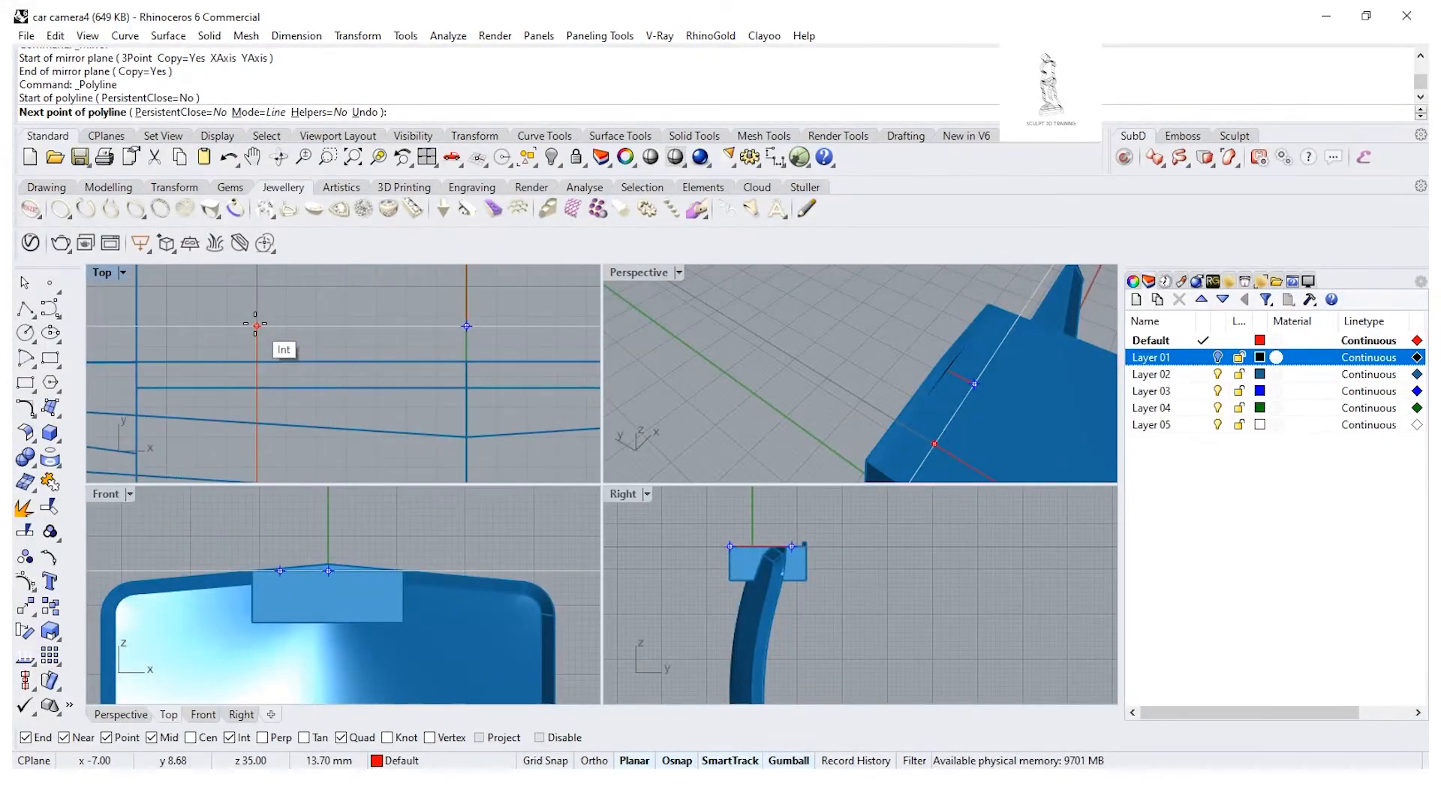
{"action": "left_click", "coordinate": [549, 758]}
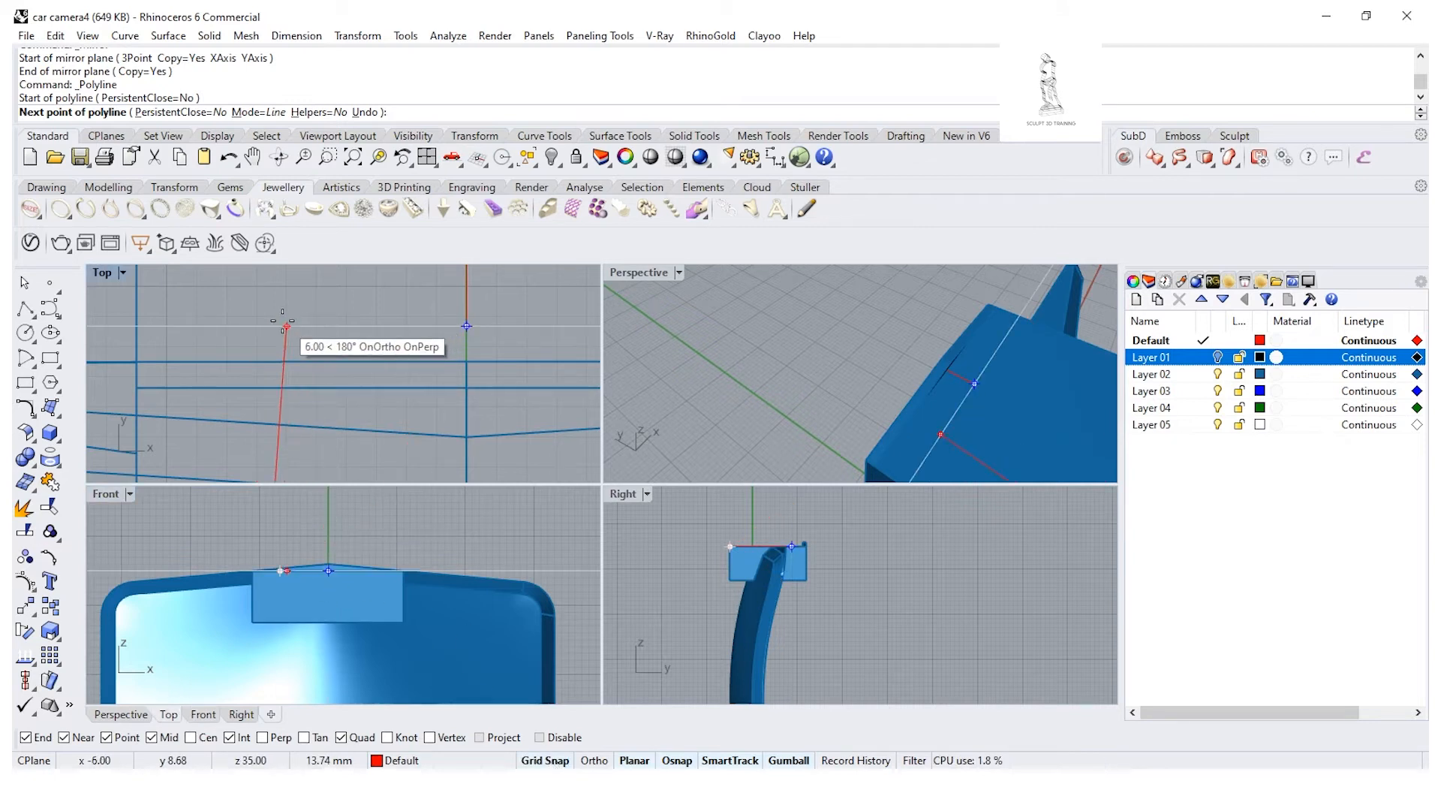
{"action": "key", "text": "F8"}
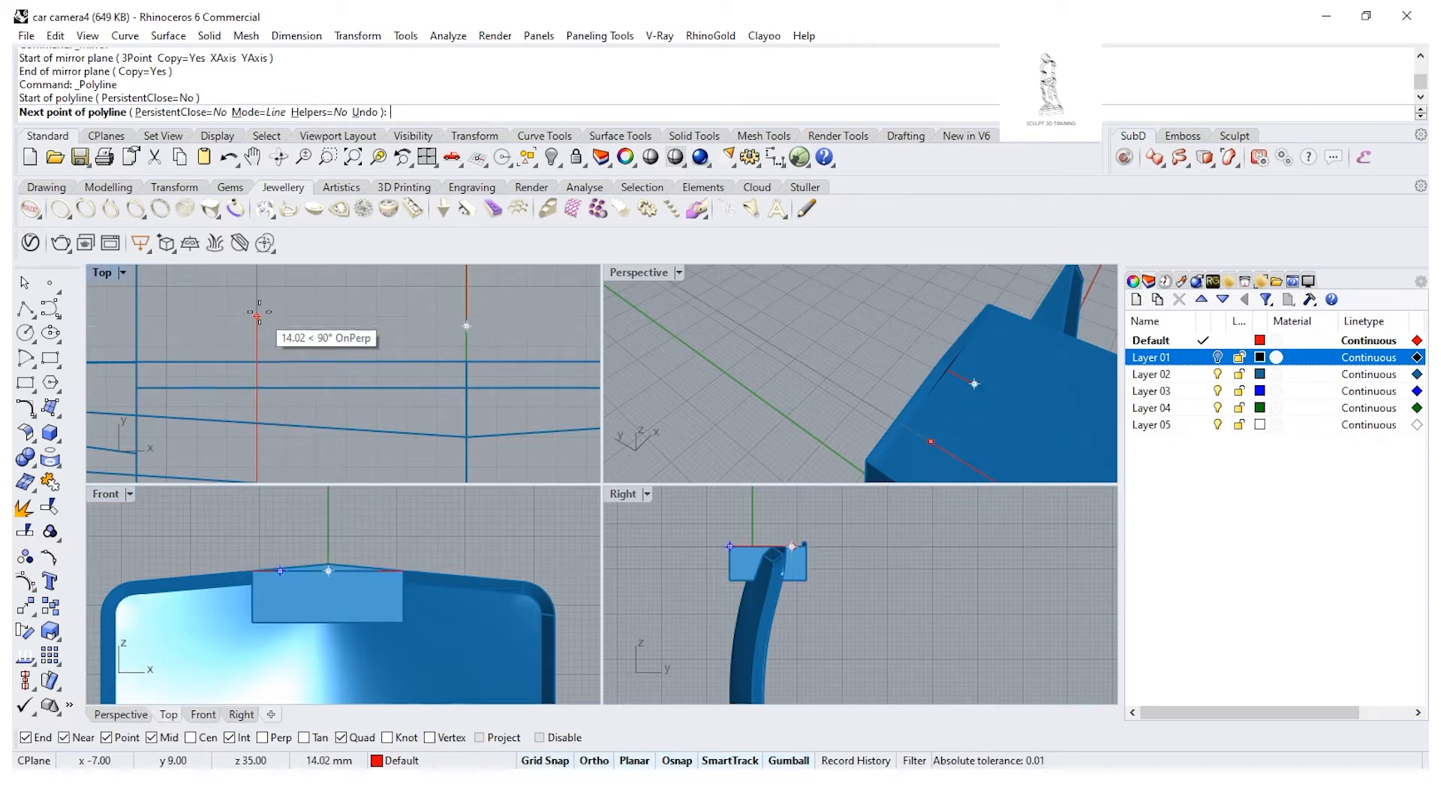
{"action": "scroll", "coordinate": [256, 309], "scroll_direction": "up", "scroll_amount": 2}
{"action": "left_click", "coordinate": [257, 315]}
Step: Add a 2.5 mm polyline segment toward the centreline, perpendicular to the long side segment
{"action": "scroll", "coordinate": [325, 308], "scroll_direction": "down", "scroll_amount": 3}
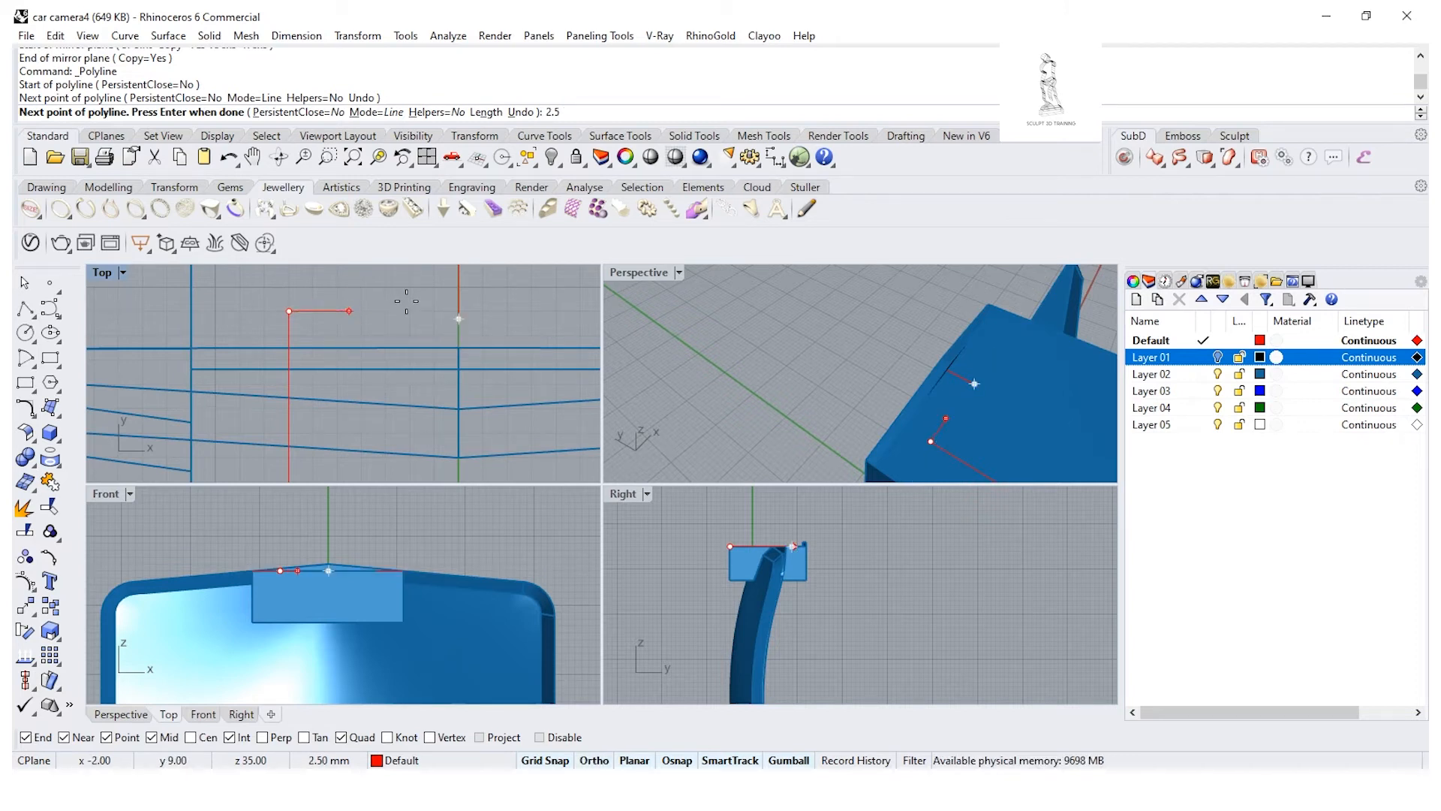
{"action": "scroll", "coordinate": [756, 349], "scroll_direction": "up", "scroll_amount": 5}
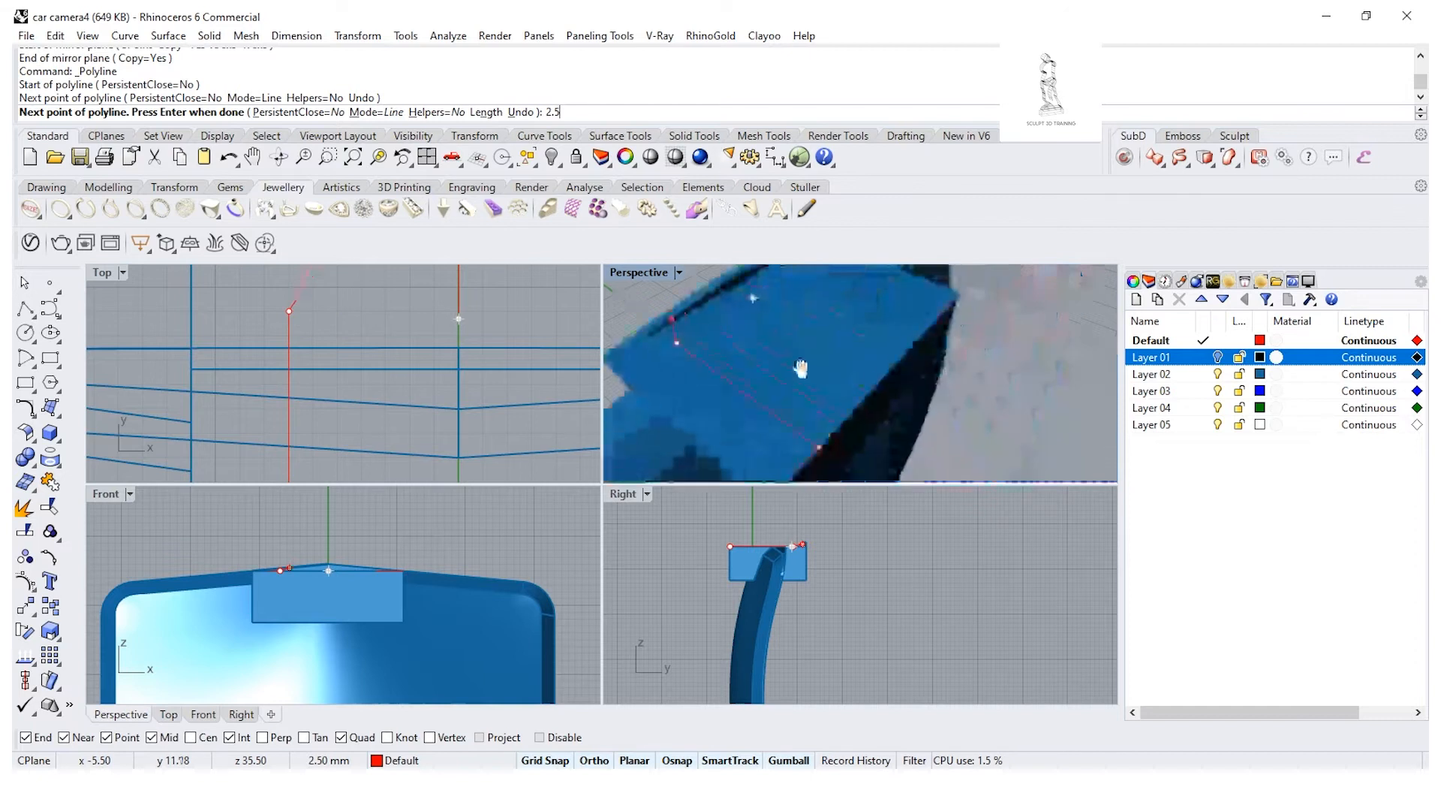
{"action": "scroll", "coordinate": [756, 350], "scroll_direction": "down", "scroll_amount": 5}
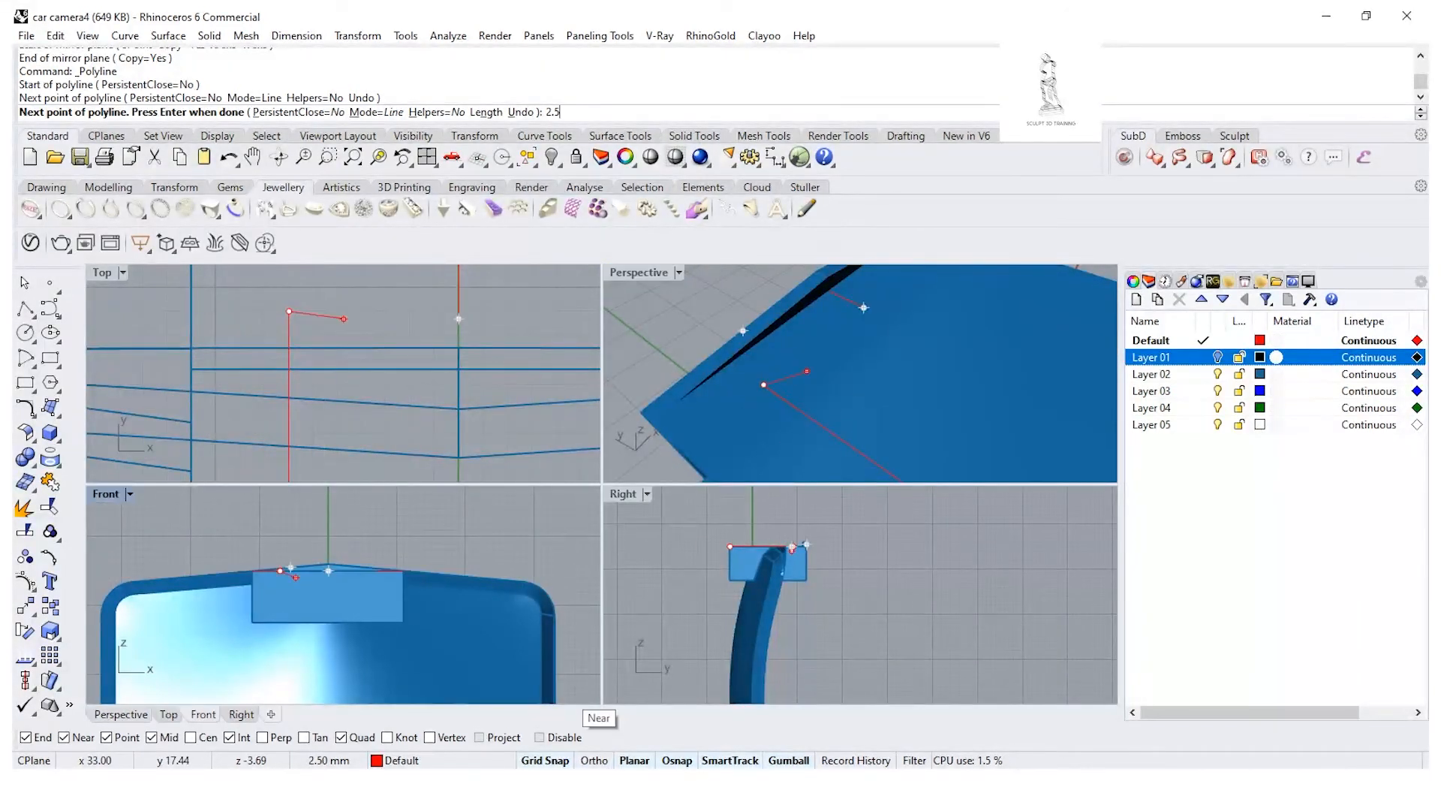
{"action": "left_click", "coordinate": [710, 758]}
{"action": "key", "text": "shift"}
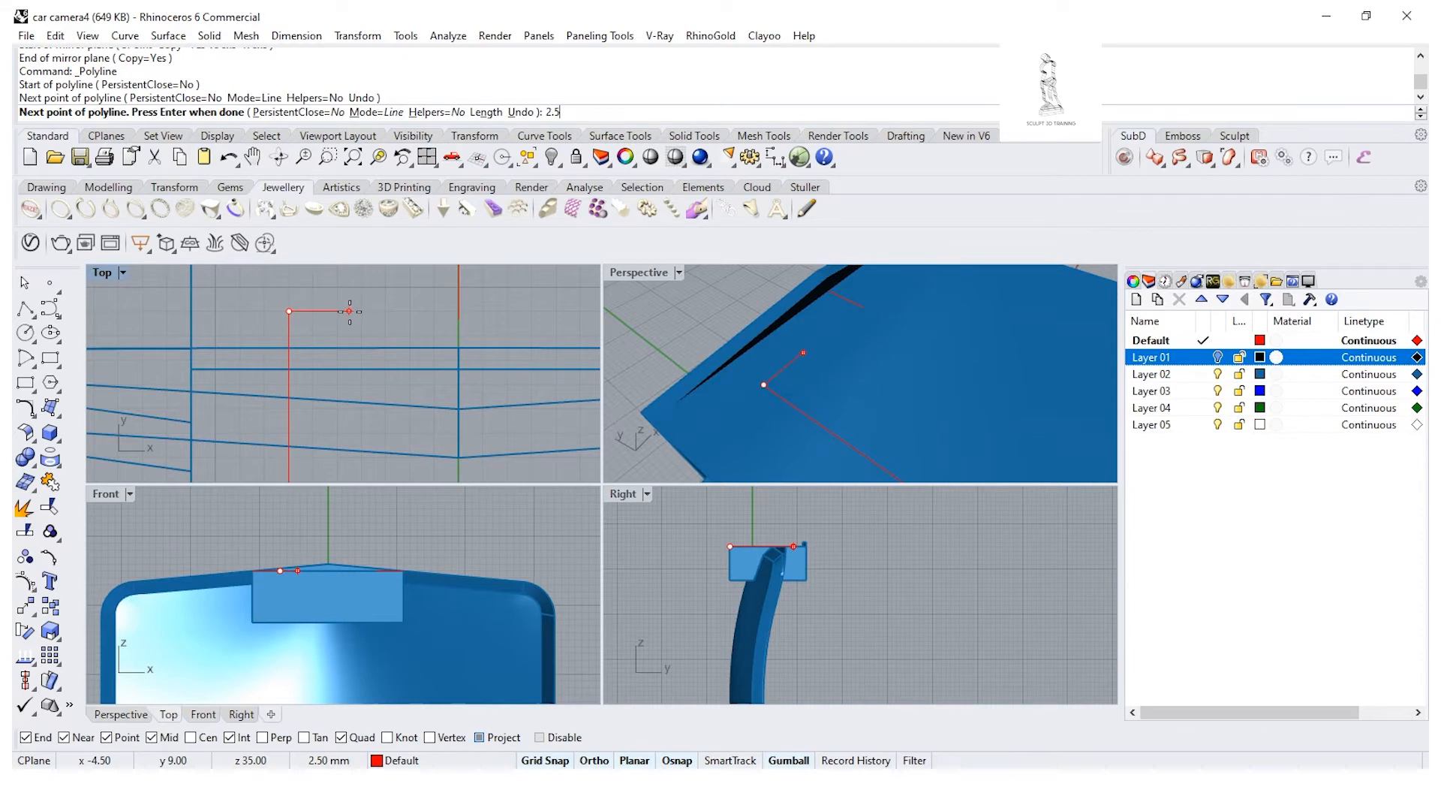
{"action": "left_click", "coordinate": [389, 302]}
Step: Step the polyline forward to the level of the centre line's inner end and finish it at that endpoint
{"action": "scroll", "coordinate": [353, 325], "scroll_direction": "up", "scroll_amount": 4}
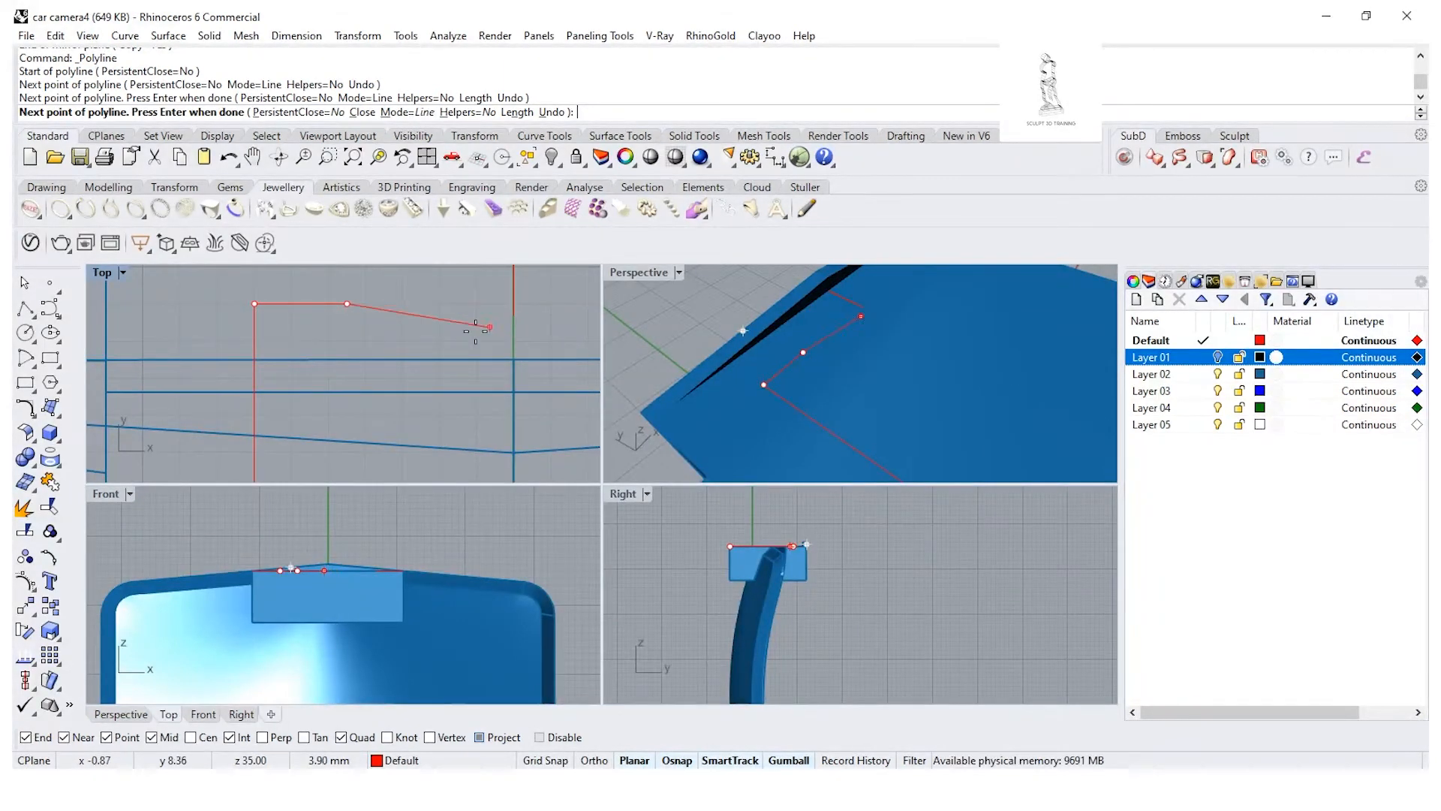
{"action": "key", "text": "F8"}
{"action": "left_click", "coordinate": [346, 321]}
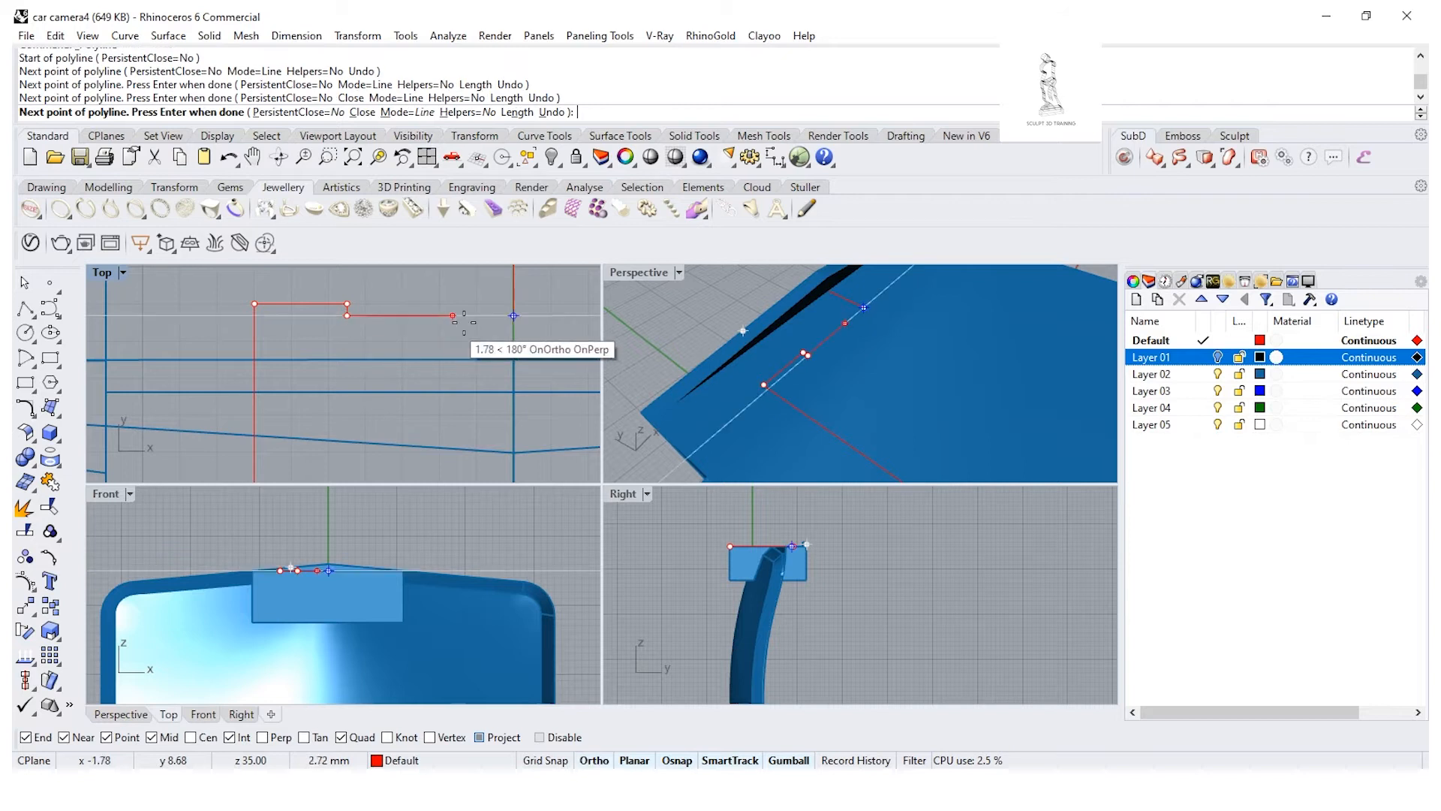
{"action": "scroll", "coordinate": [515, 317], "scroll_direction": "down", "scroll_amount": 2}
{"action": "left_click", "coordinate": [515, 316]}
{"action": "key", "text": "Return"}
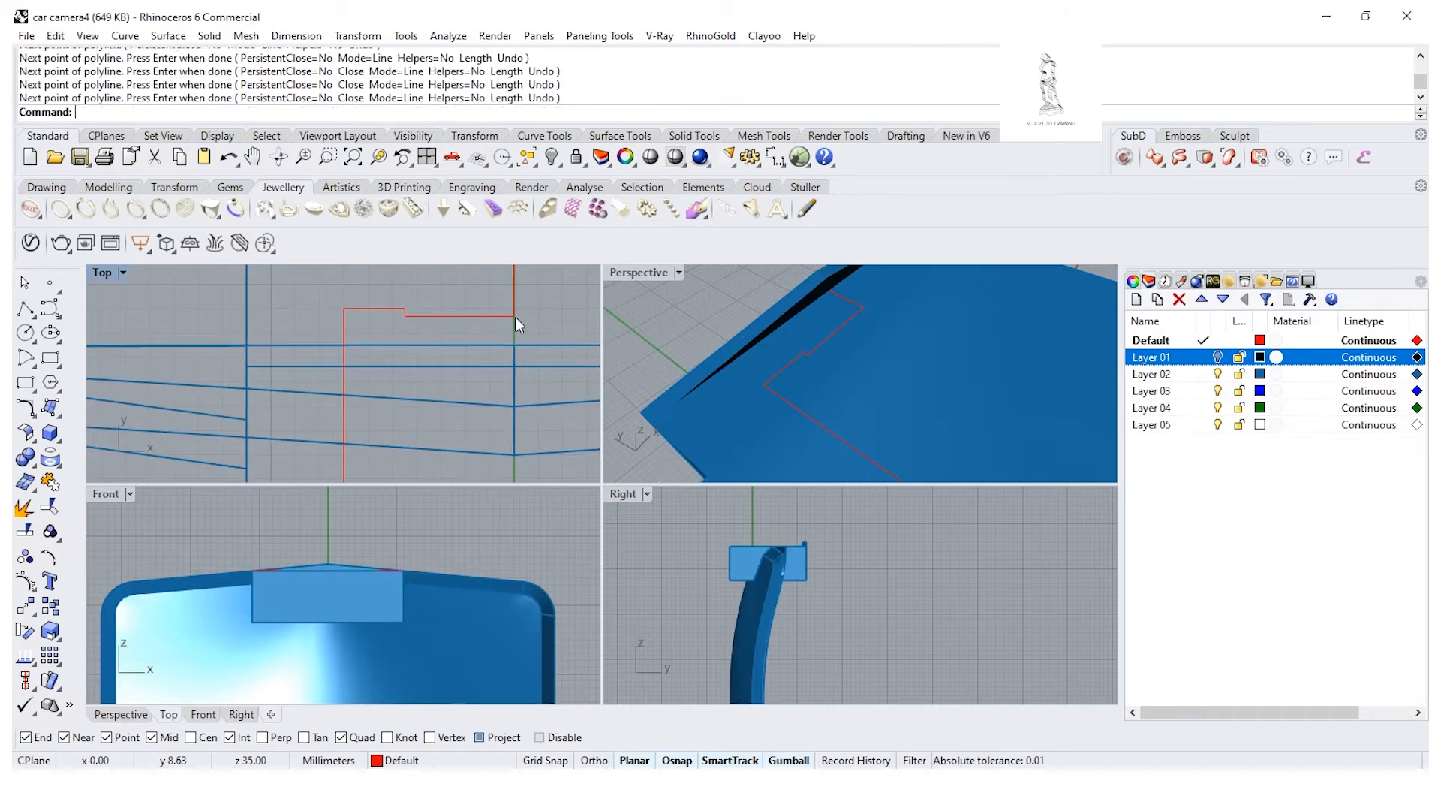
Step: Mirror the stepped half-profile polyline about the block's vertical centreline in the Top view, keeping the original
{"action": "scroll", "coordinate": [498, 313], "scroll_direction": "down", "scroll_amount": 10}
{"action": "right_click_drag", "start_coordinate": [498, 380], "coordinate": [402, 376]}
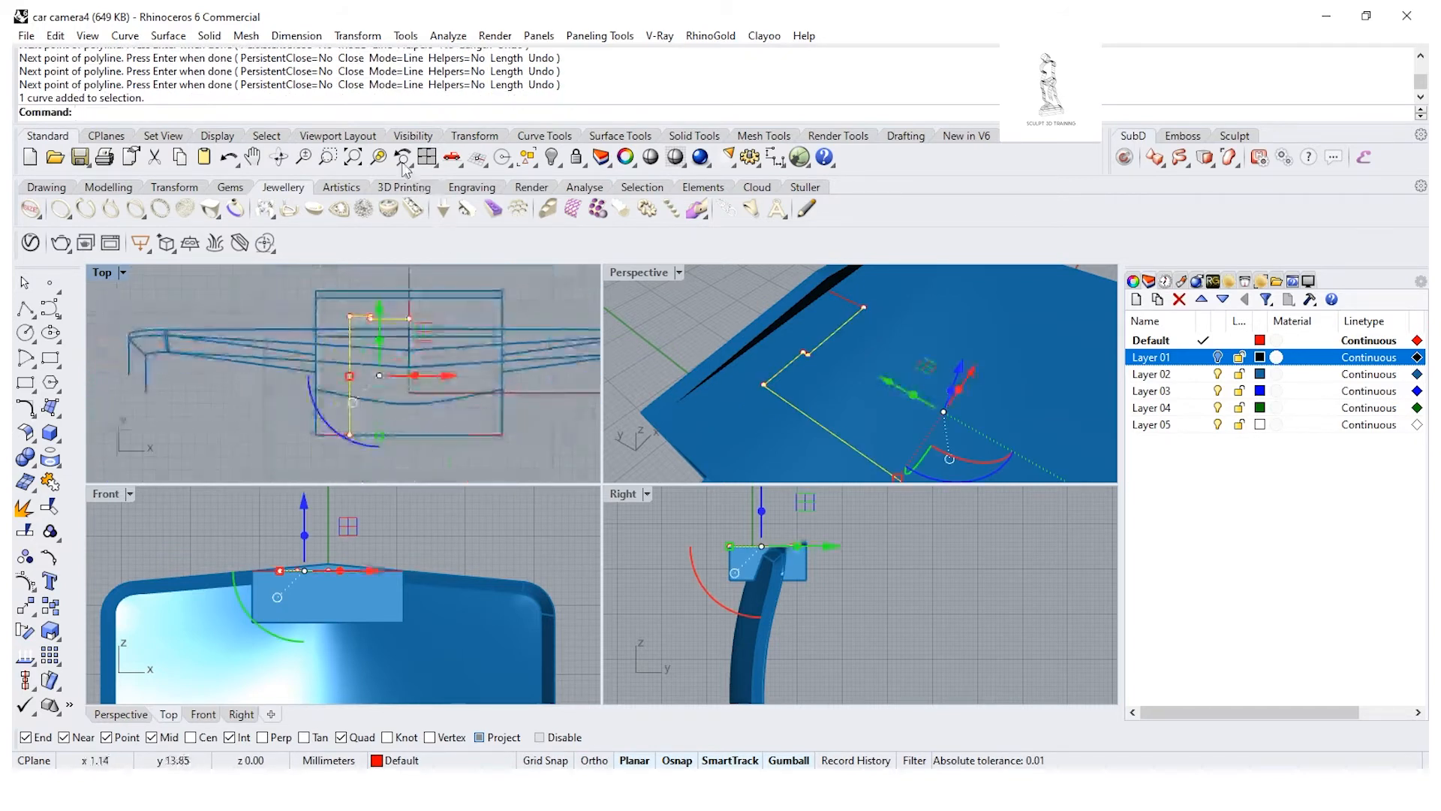
{"action": "left_click", "coordinate": [358, 36]}
{"action": "left_click", "coordinate": [390, 171]}
{"action": "right_click_drag", "start_coordinate": [410, 291], "coordinate": [392, 354]}
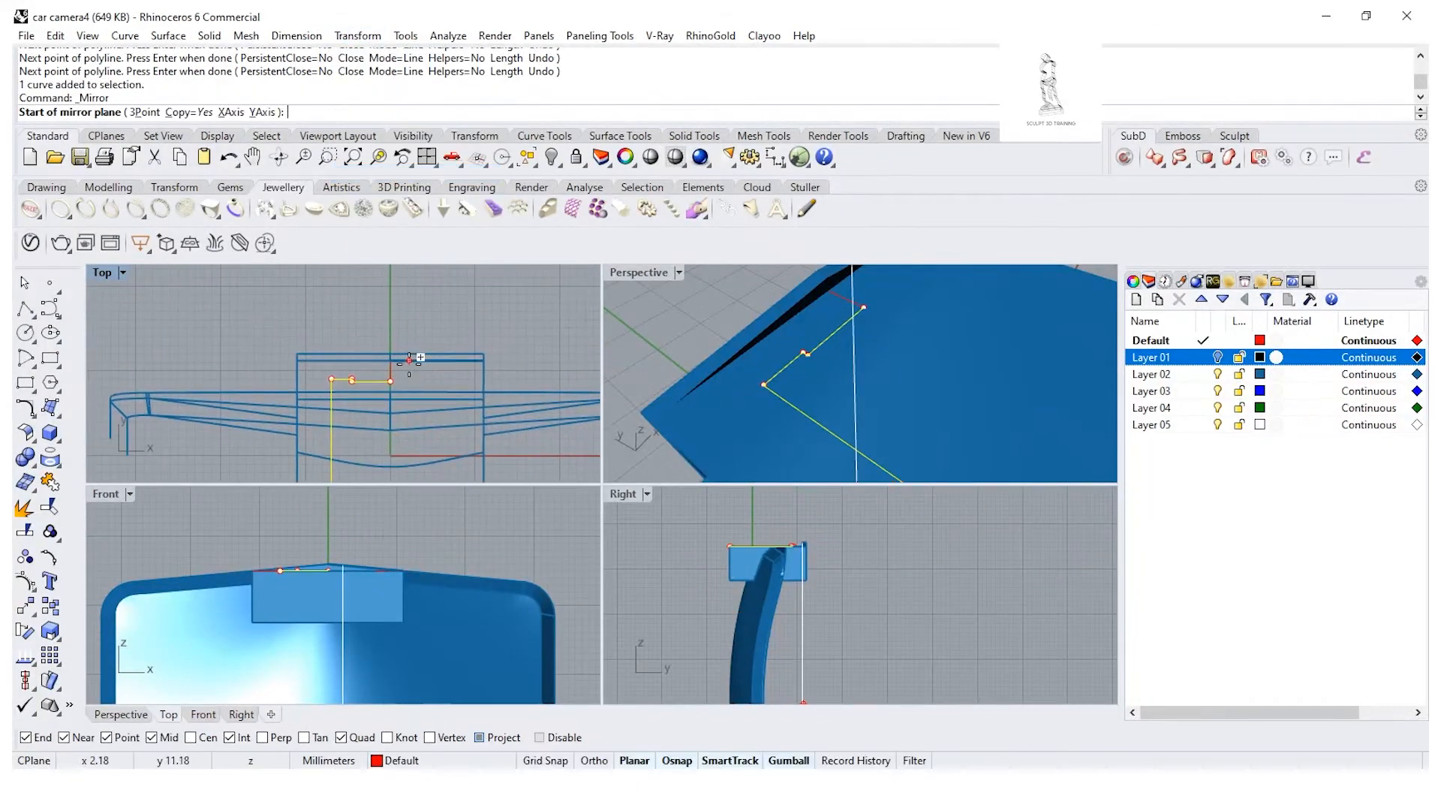
{"action": "left_click", "coordinate": [480, 737]}
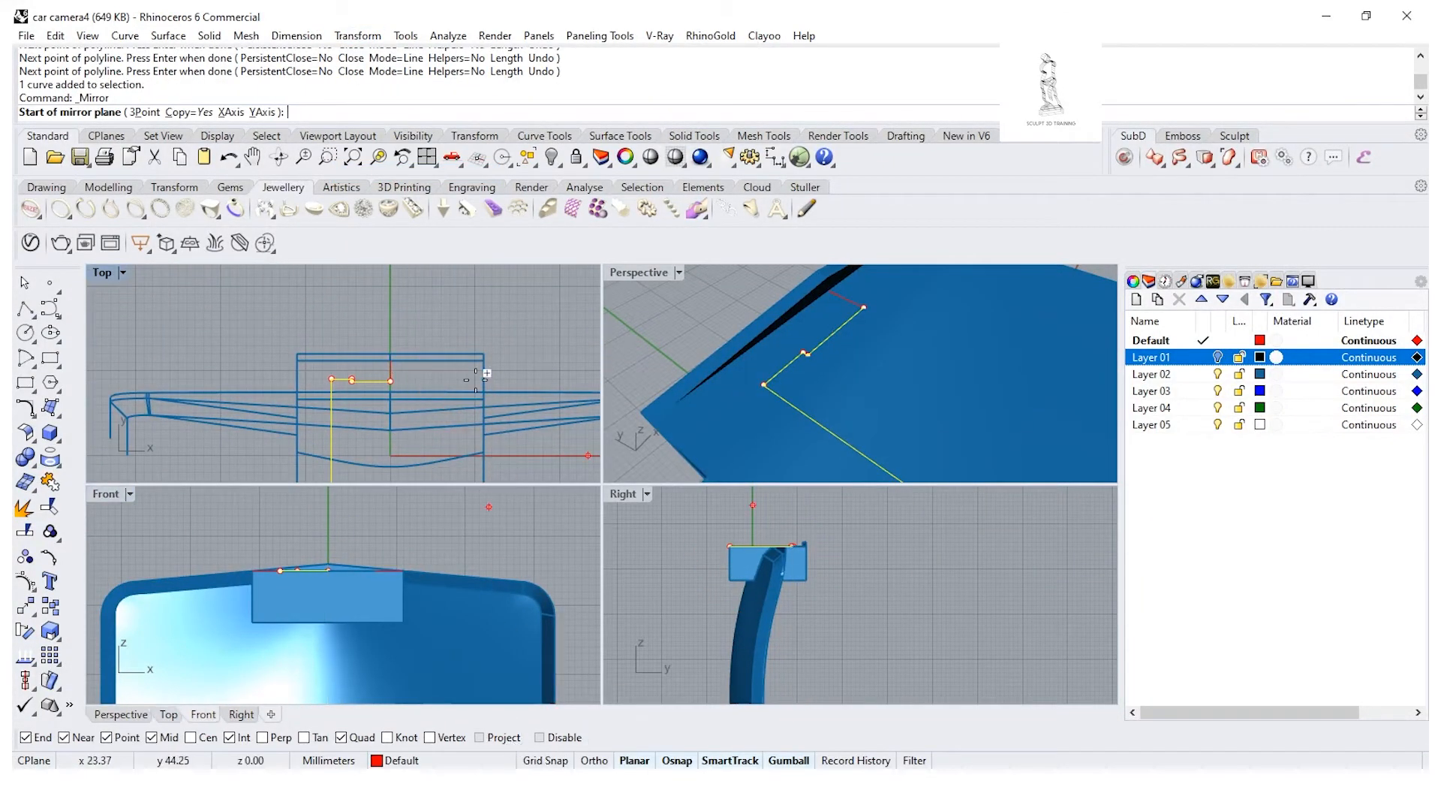
{"action": "left_click", "coordinate": [383, 350]}
{"action": "left_click", "coordinate": [385, 317]}
{"action": "key", "text": "Escape"}
{"action": "key", "text": "Escape"}
{"action": "scroll", "coordinate": [490, 355], "scroll_direction": "down", "scroll_amount": 2}
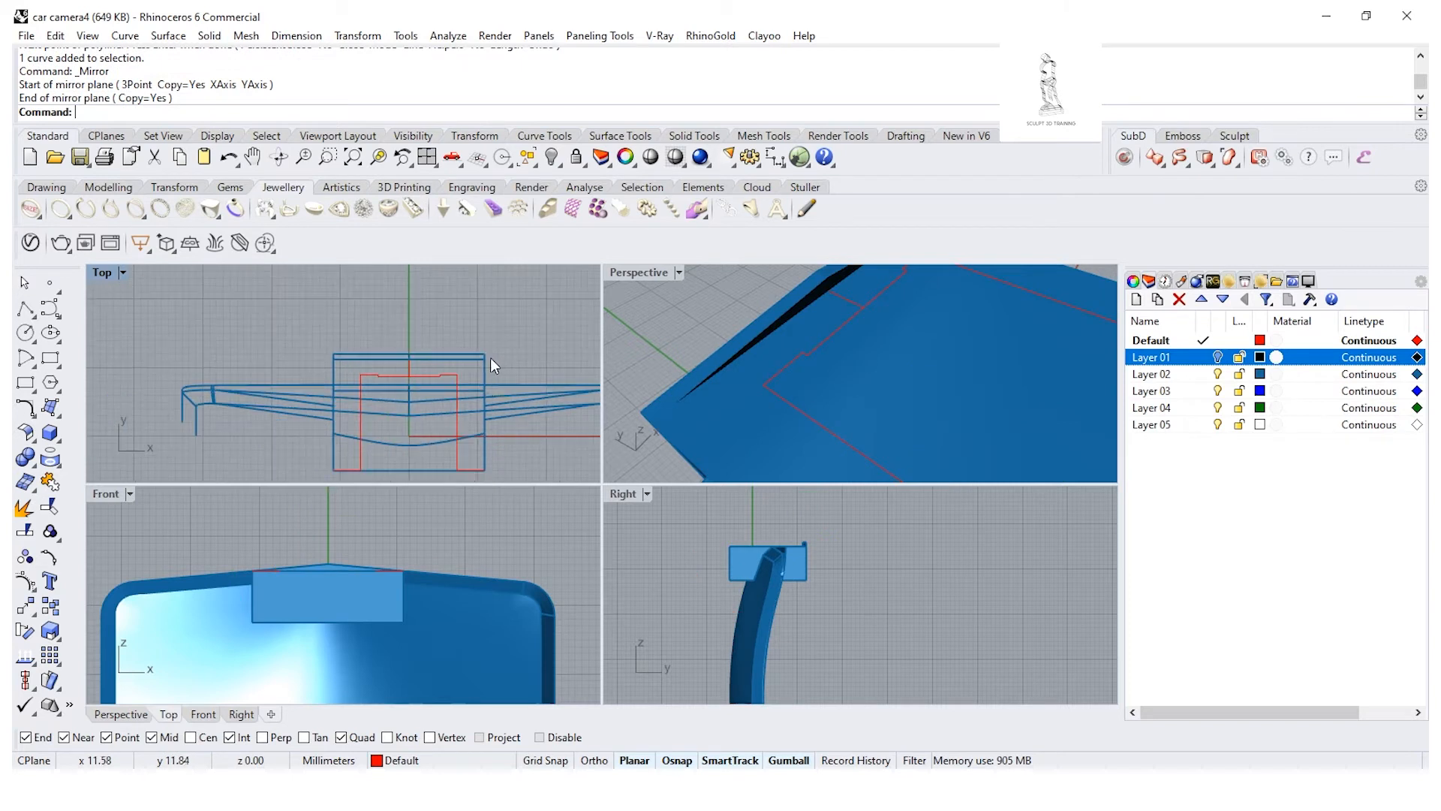
Step: Delete the two 4 mm construction lines along the front edge of the mount block's top face
{"action": "right_click_drag", "start_coordinate": [457, 449], "coordinate": [471, 393]}
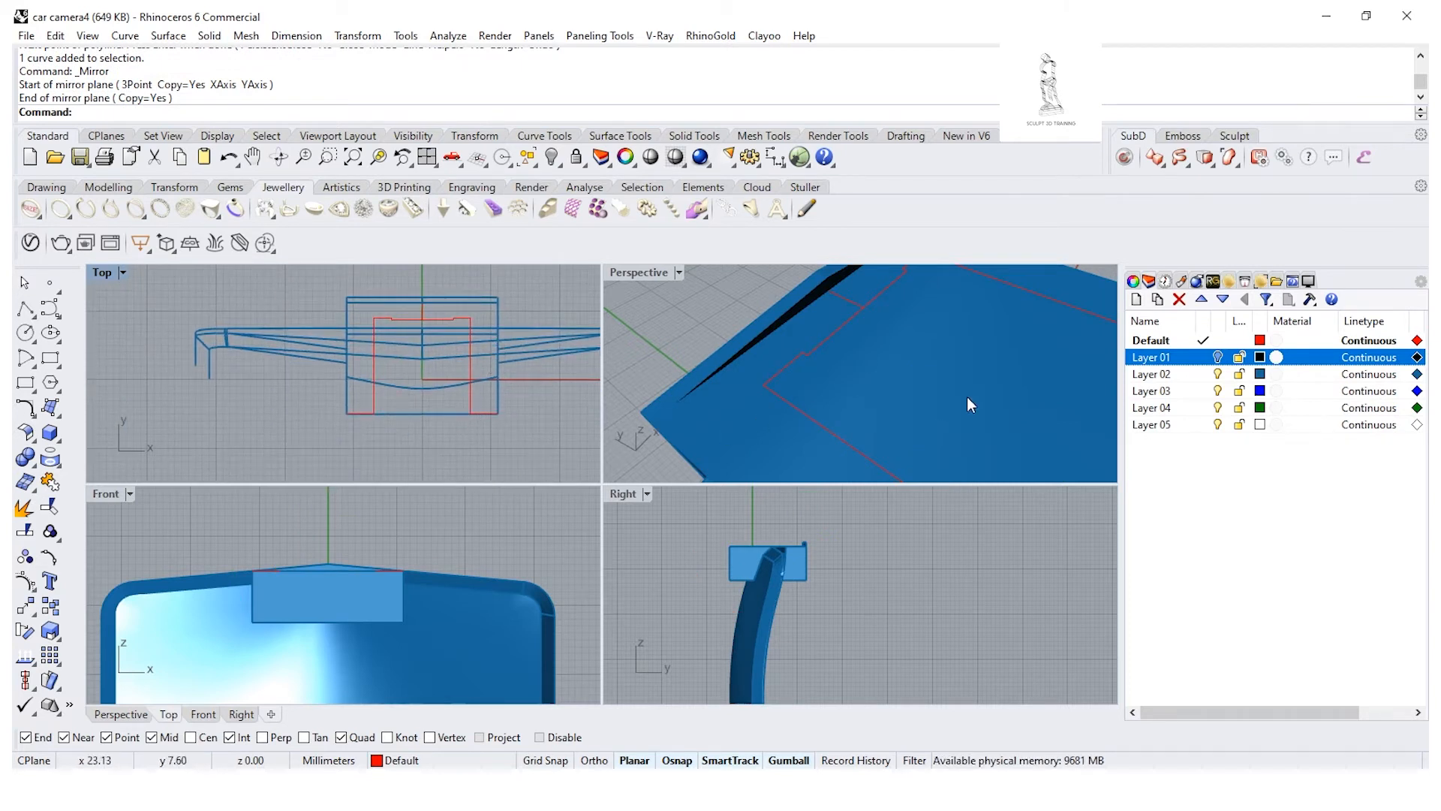
{"action": "scroll", "coordinate": [967, 398], "scroll_direction": "down", "scroll_amount": 3}
{"action": "right_click_drag", "start_coordinate": [966, 380], "coordinate": [844, 446]}
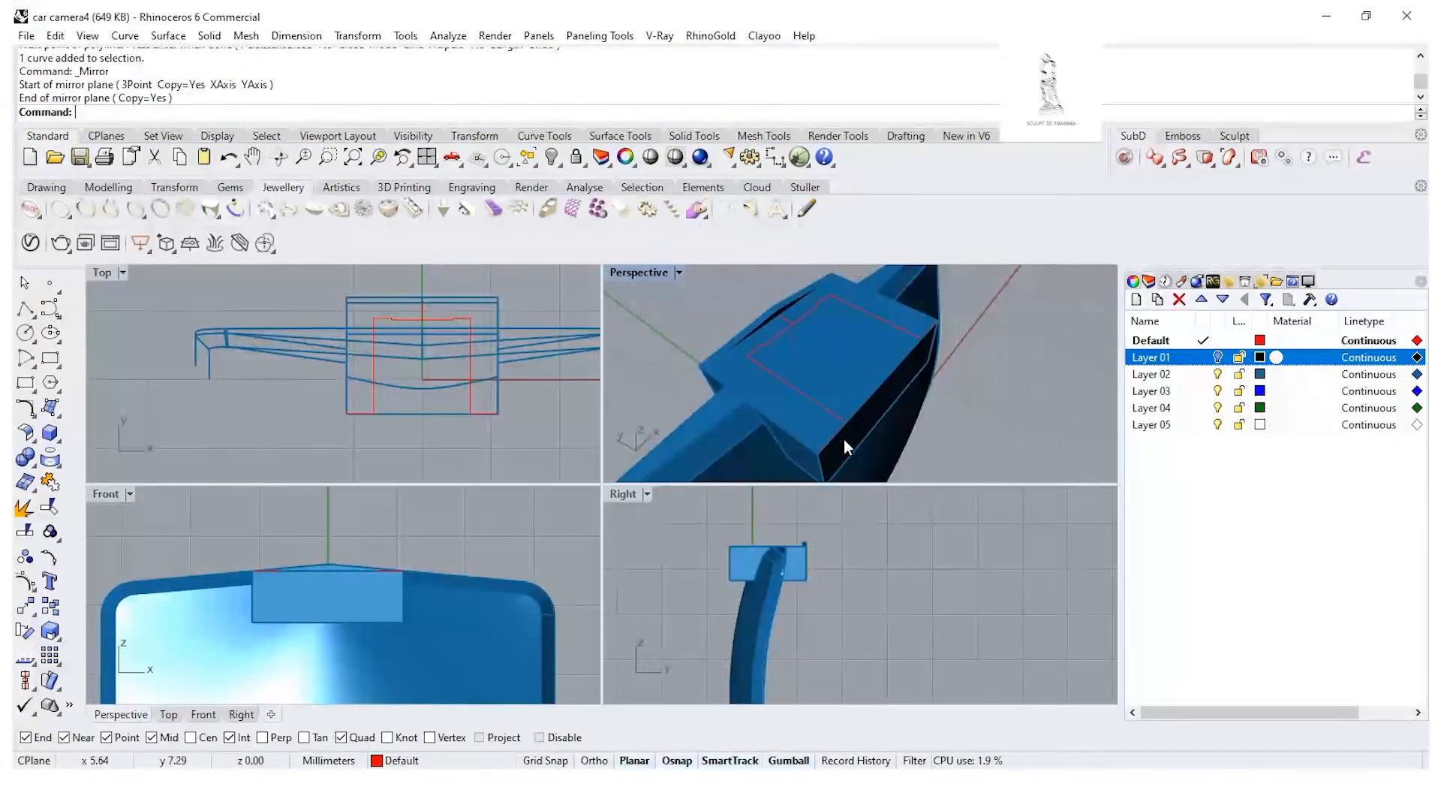
{"action": "left_click", "coordinate": [830, 439]}
{"action": "left_click", "coordinate": [872, 487]}
{"action": "key", "text": "Delete"}
{"action": "left_click", "coordinate": [925, 335]}
{"action": "left_click", "coordinate": [976, 373]}
{"action": "key", "text": "Delete"}
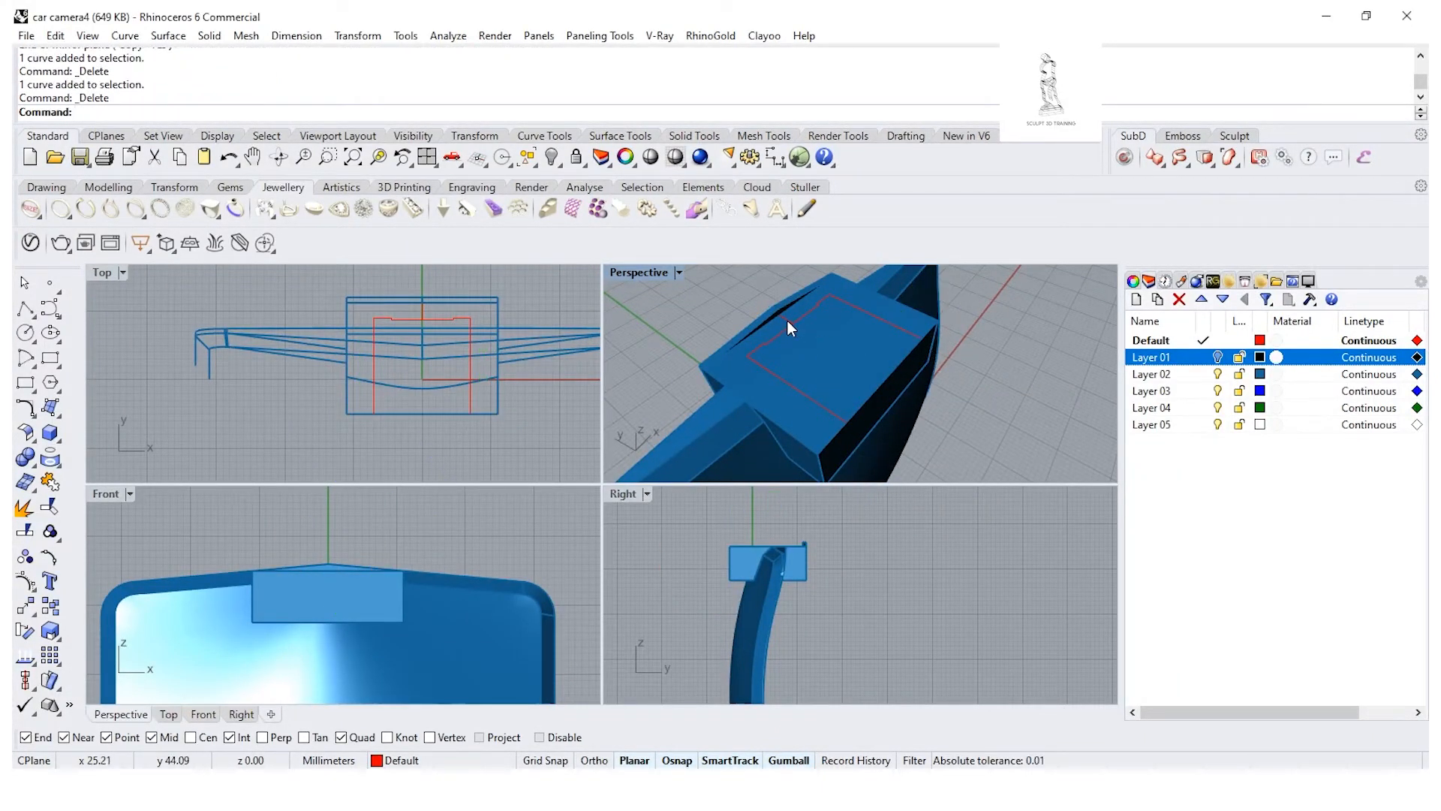
Step: Hide Layer 02 and delete the short centre line crossing the middle of the profile's stepped rear edge
{"action": "left_click", "coordinate": [1218, 374]}
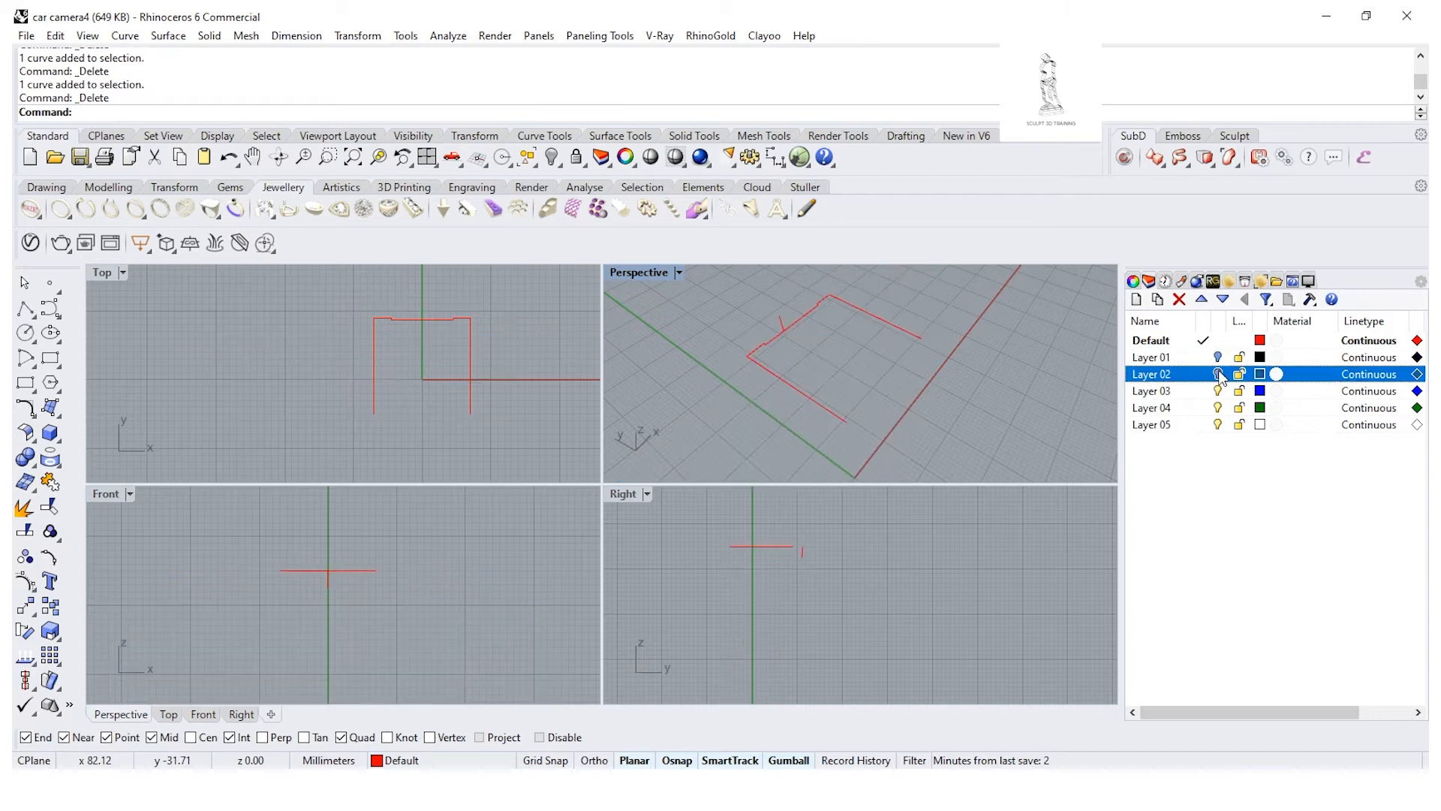
{"action": "scroll", "coordinate": [782, 305], "scroll_direction": "up", "scroll_amount": 2}
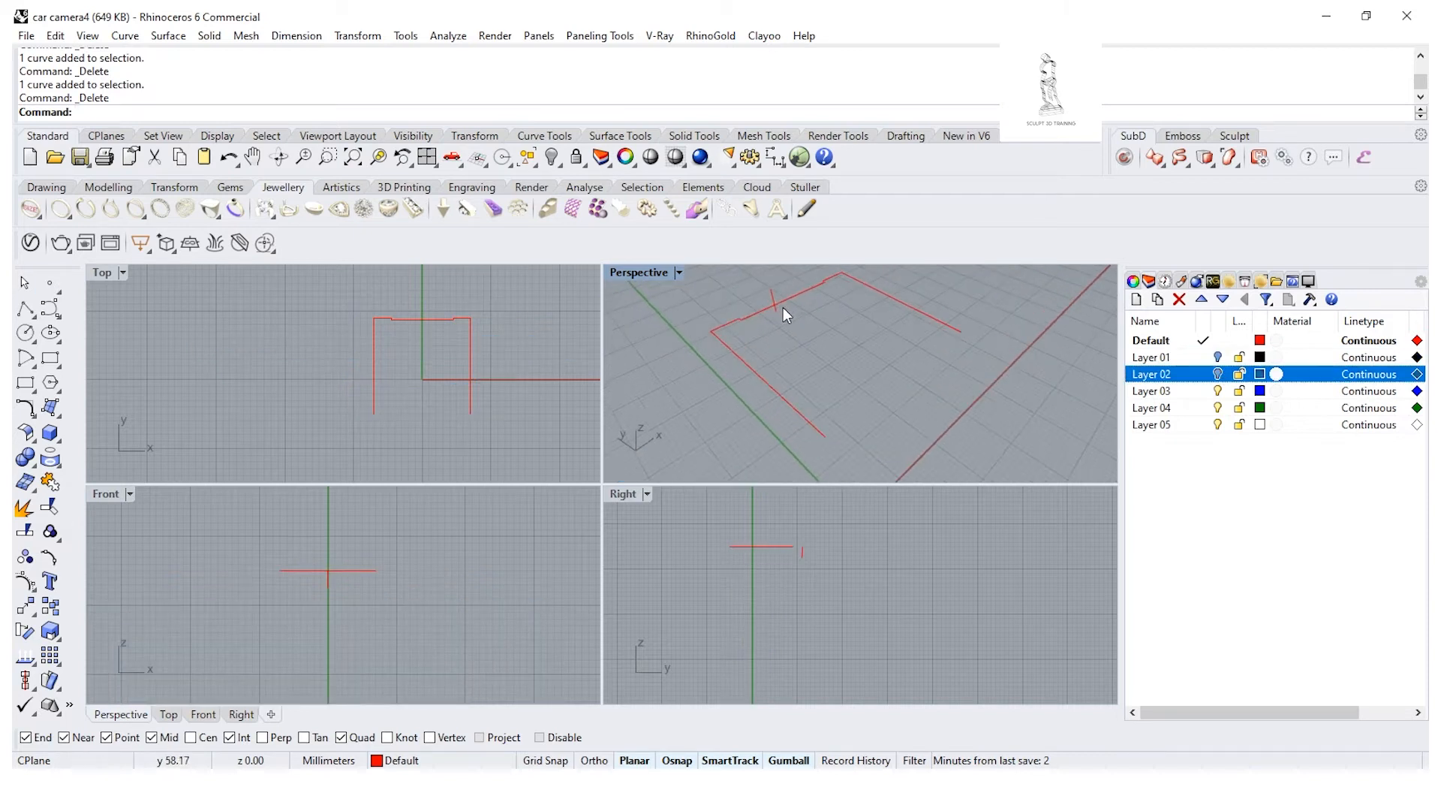
{"action": "right_click_drag", "start_coordinate": [782, 349], "coordinate": [866, 337]}
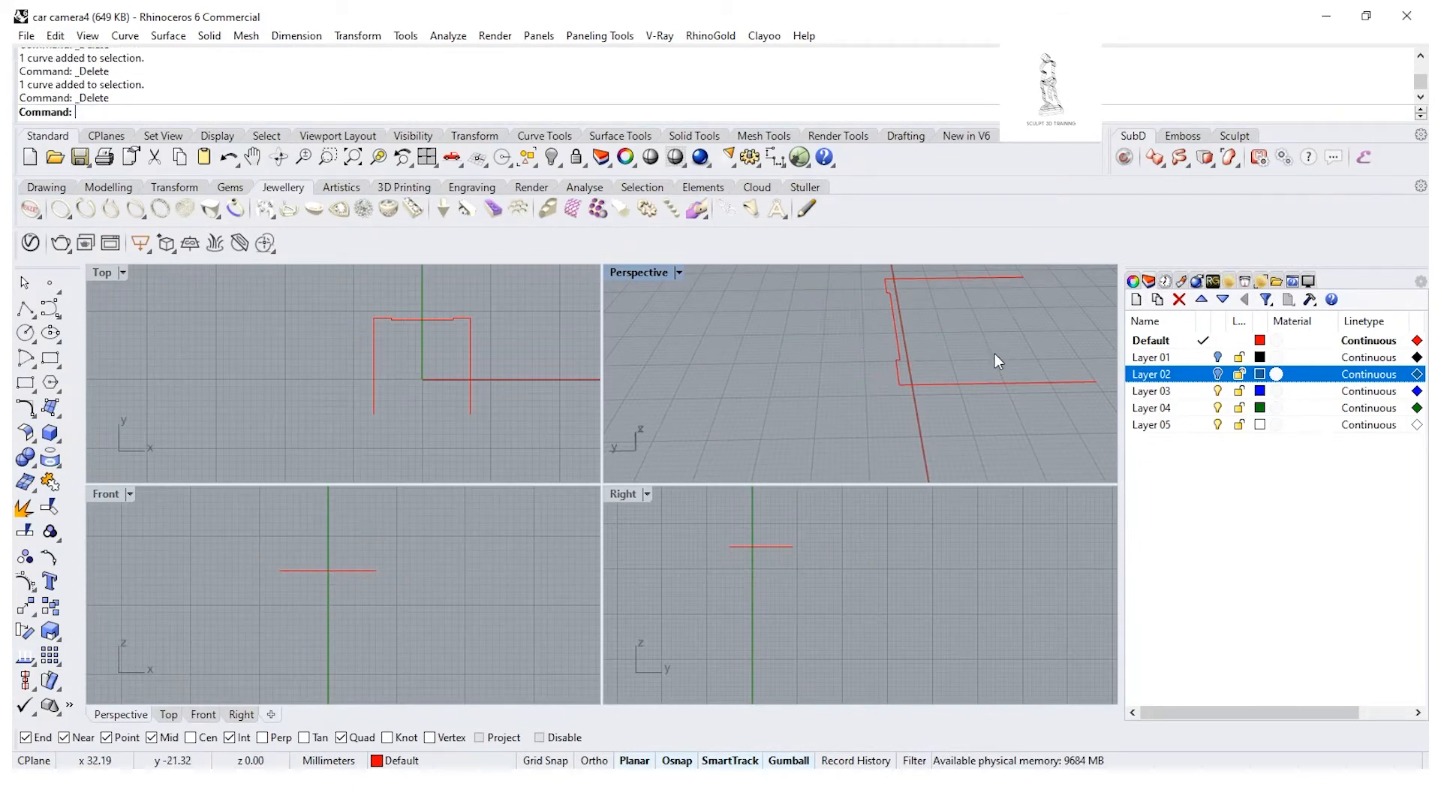
Step: Close the front of the slot profile with a straight polyline between its two open side ends
{"action": "right_click_drag", "start_coordinate": [997, 360], "coordinate": [83, 349]}
{"action": "left_click", "coordinate": [27, 309]}
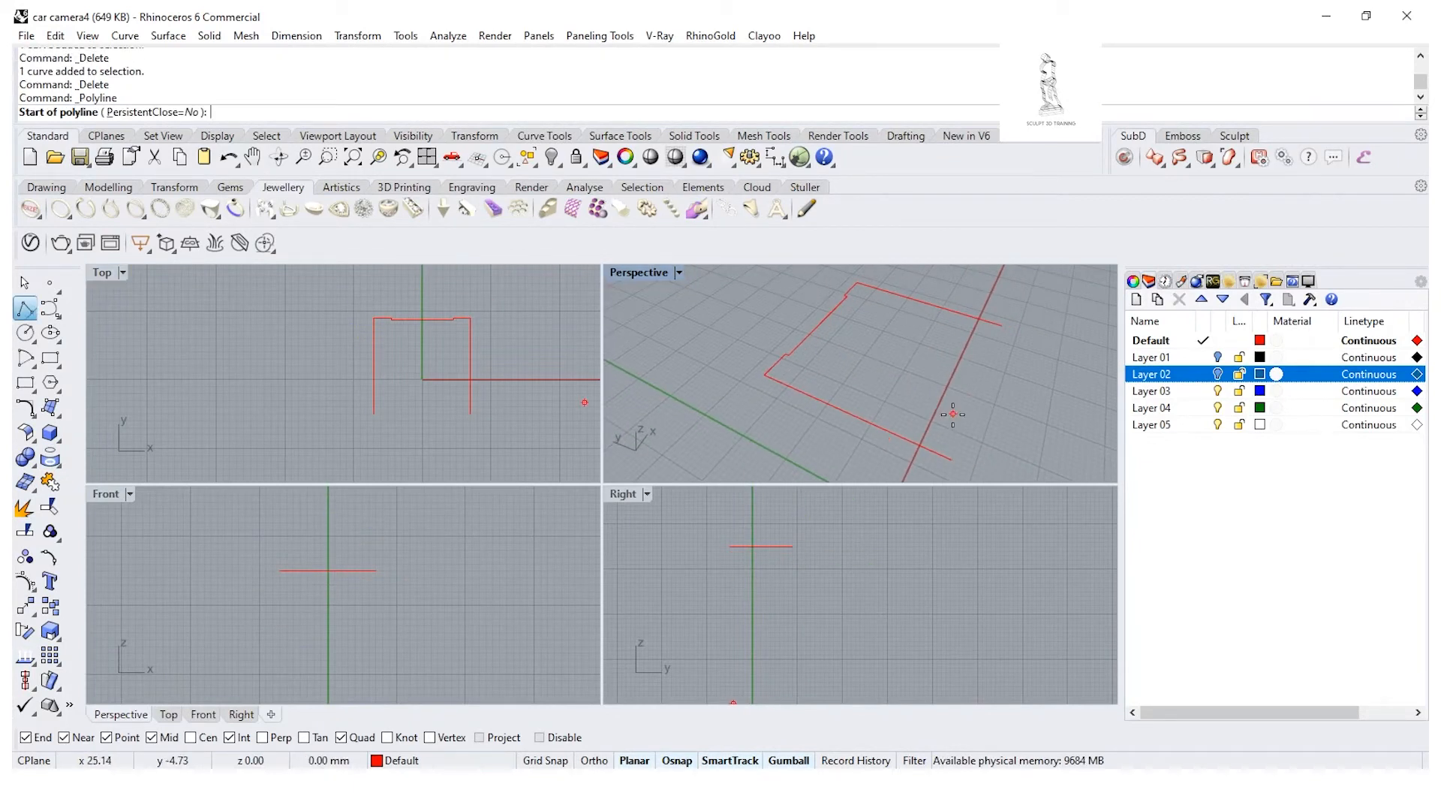
{"action": "left_click", "coordinate": [951, 459]}
{"action": "left_click", "coordinate": [1002, 325]}
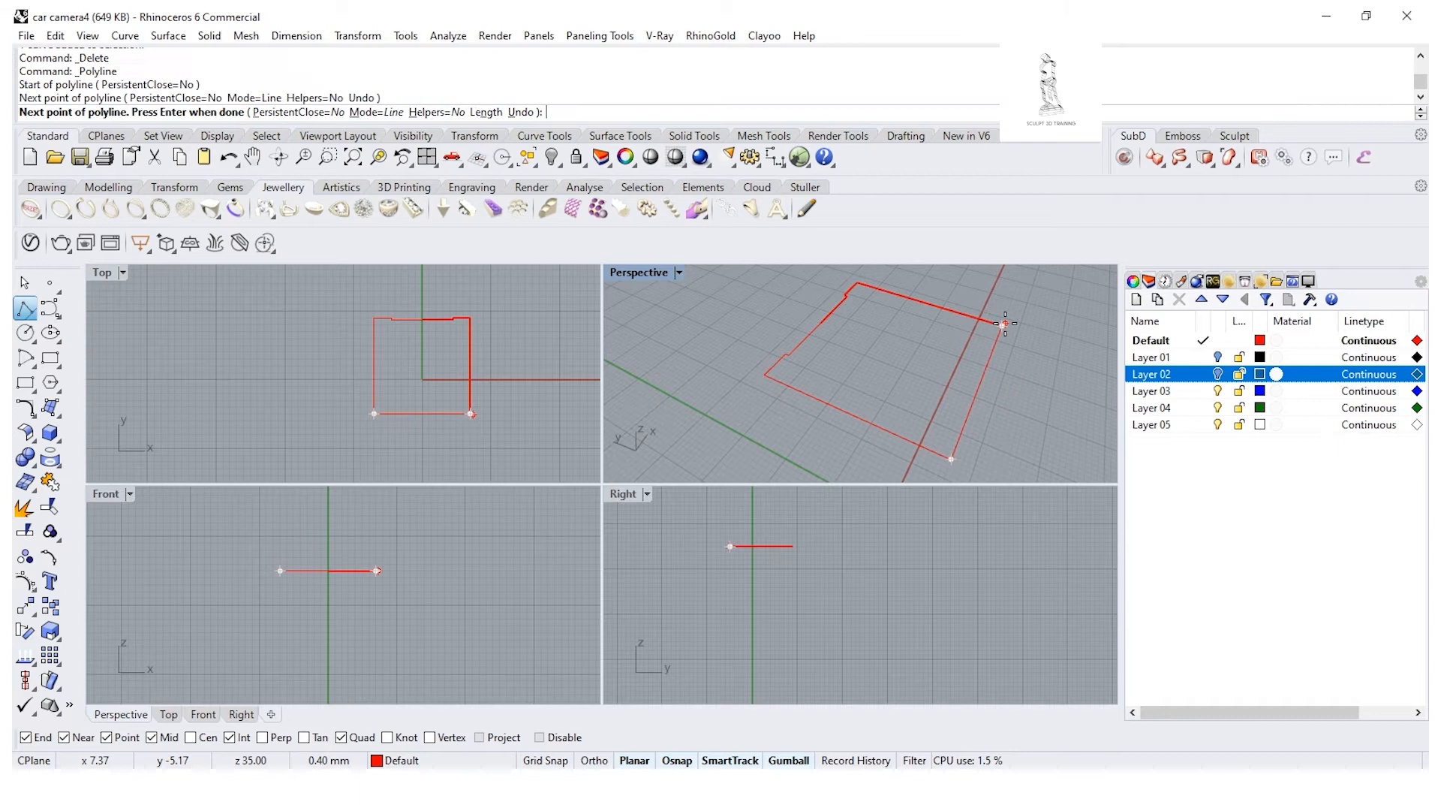
{"action": "key", "text": "Return"}
Step: Join the three profile curves into one closed curve and show Layer 02 again
{"action": "left_click_drag", "start_coordinate": [442, 600], "coordinate": [235, 560]}
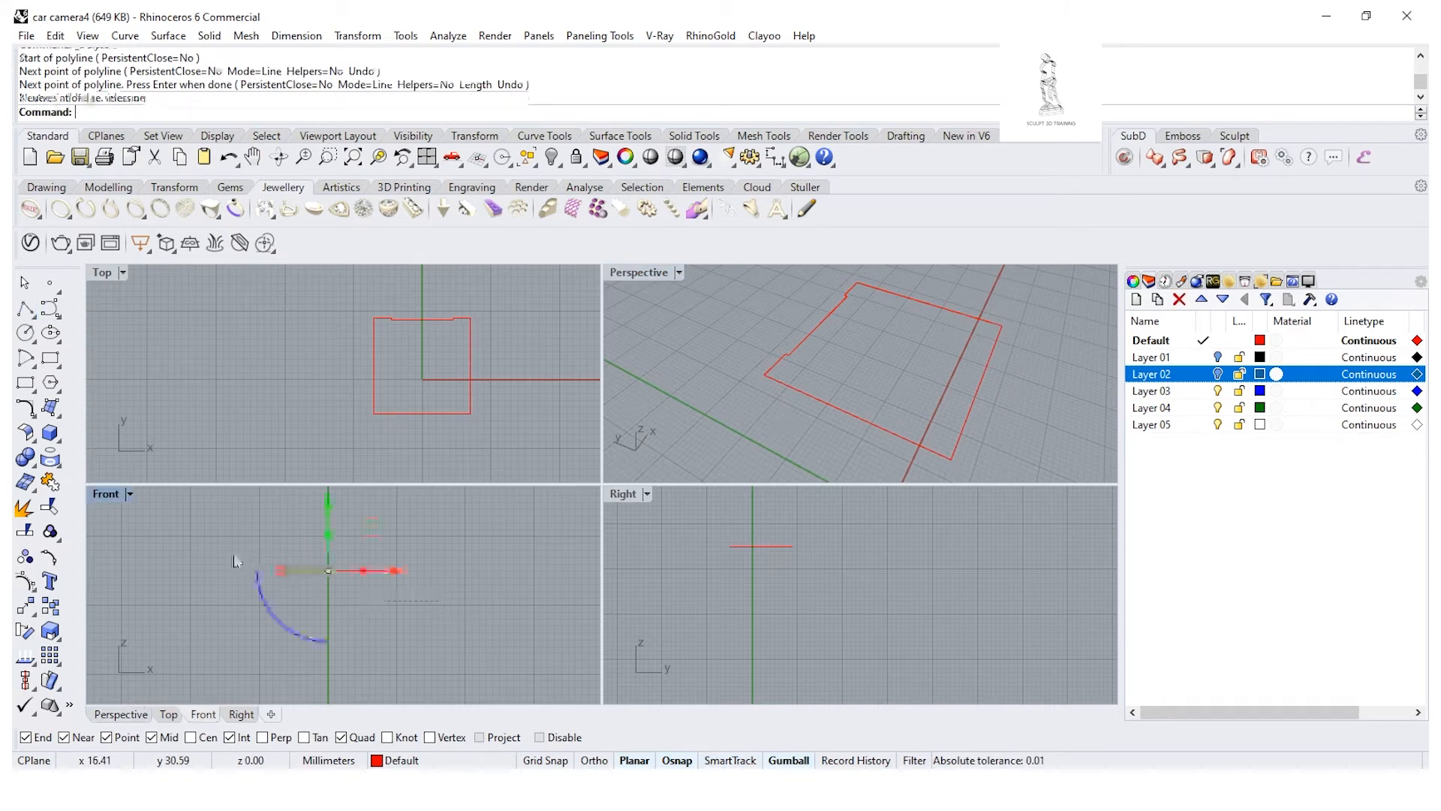
{"action": "left_click", "coordinate": [50, 482]}
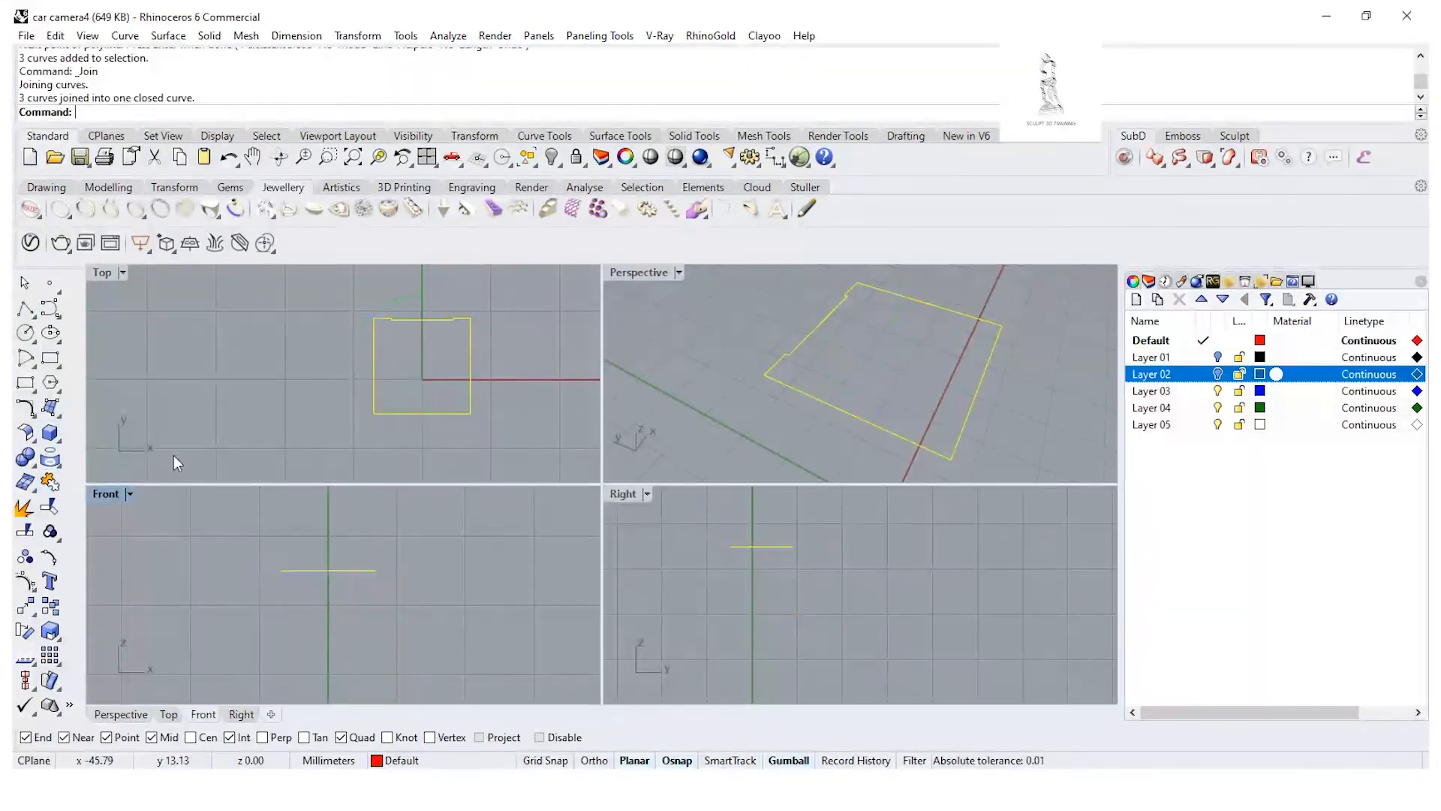
{"action": "left_click", "coordinate": [1218, 375]}
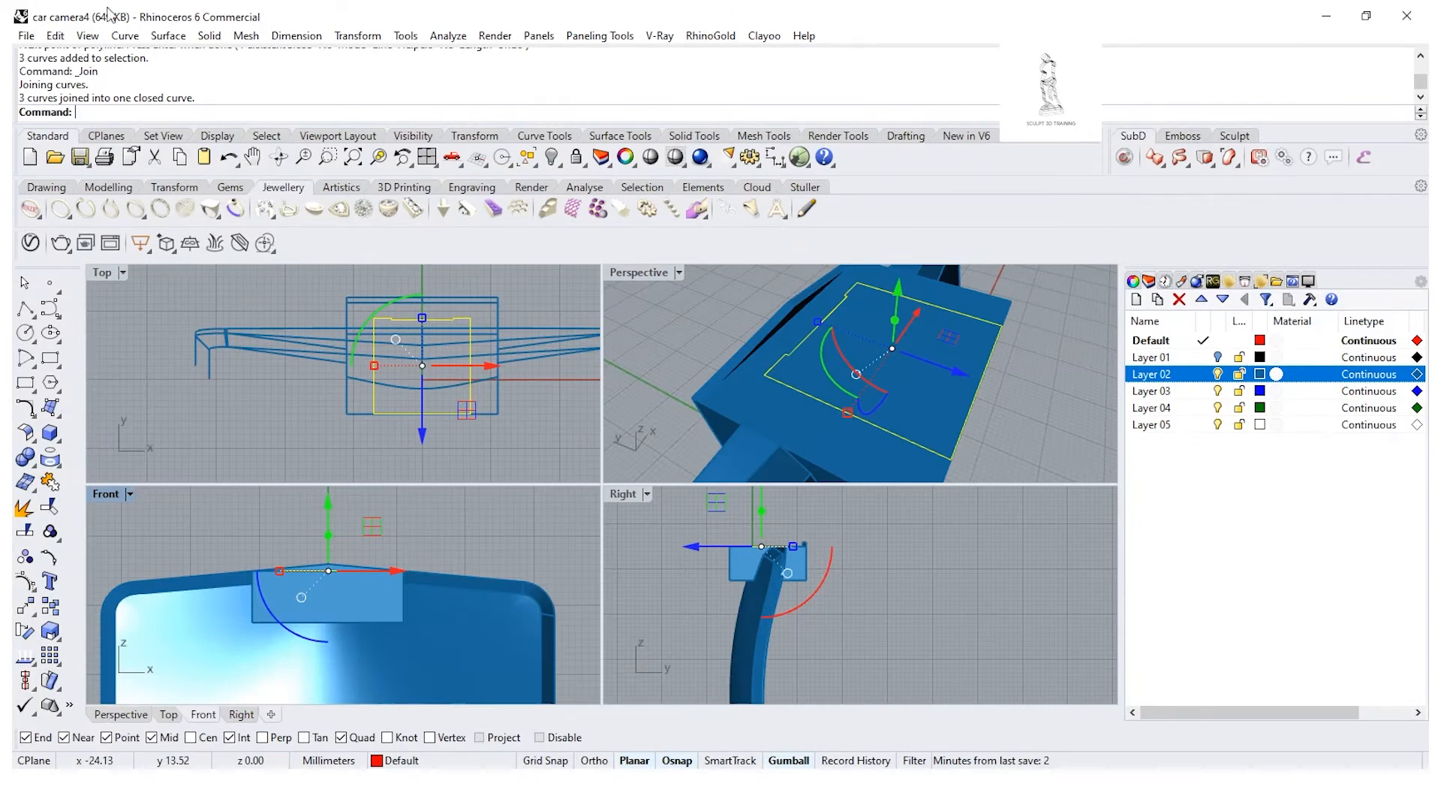
Step: Extrude the closed profile straight down as a solid about 6.5 mm, using a wireframe Front view and Grid Snap
{"action": "left_click", "coordinate": [210, 35]}
{"action": "mouse_move", "coordinate": [368, 347]}
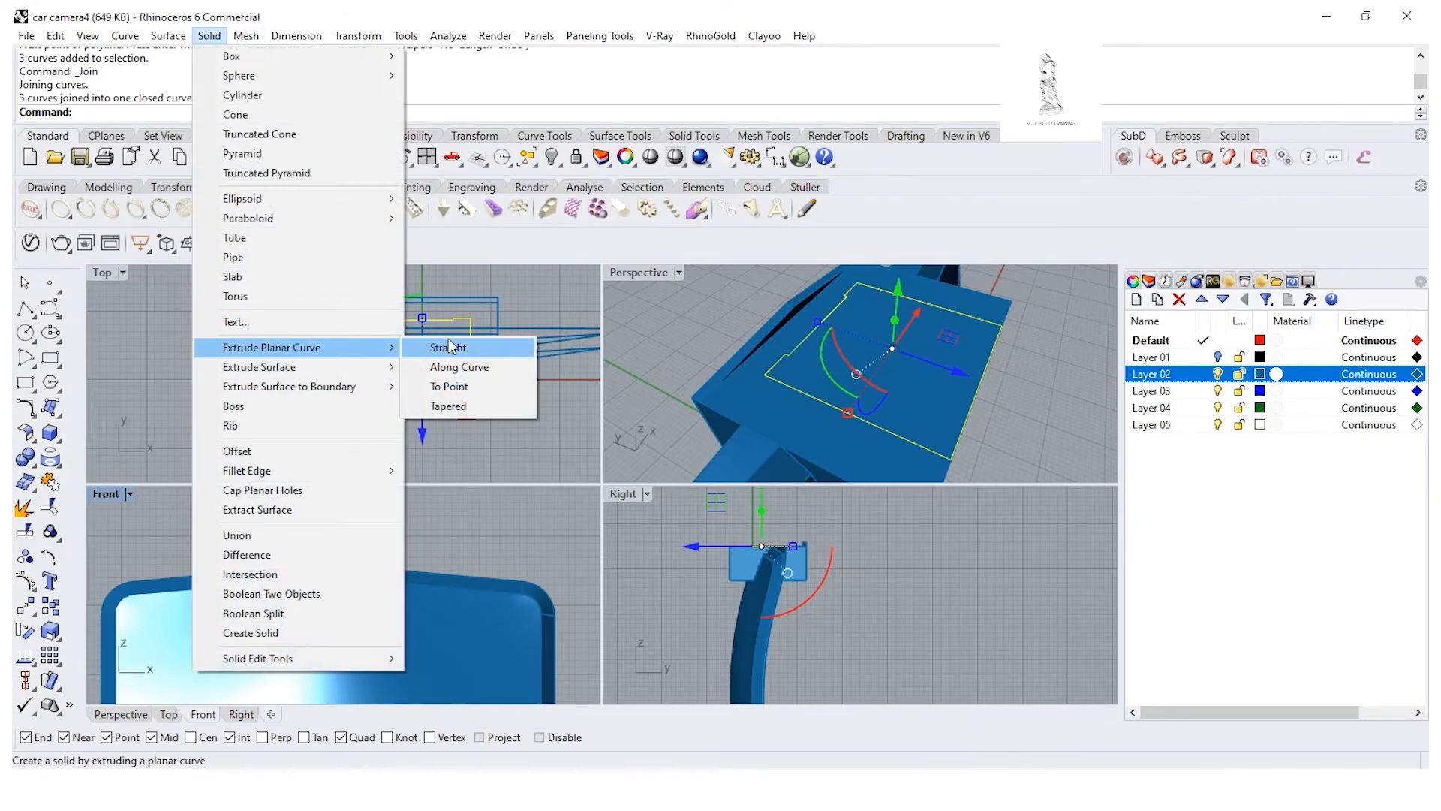
{"action": "left_click", "coordinate": [450, 347]}
{"action": "left_click", "coordinate": [129, 493]}
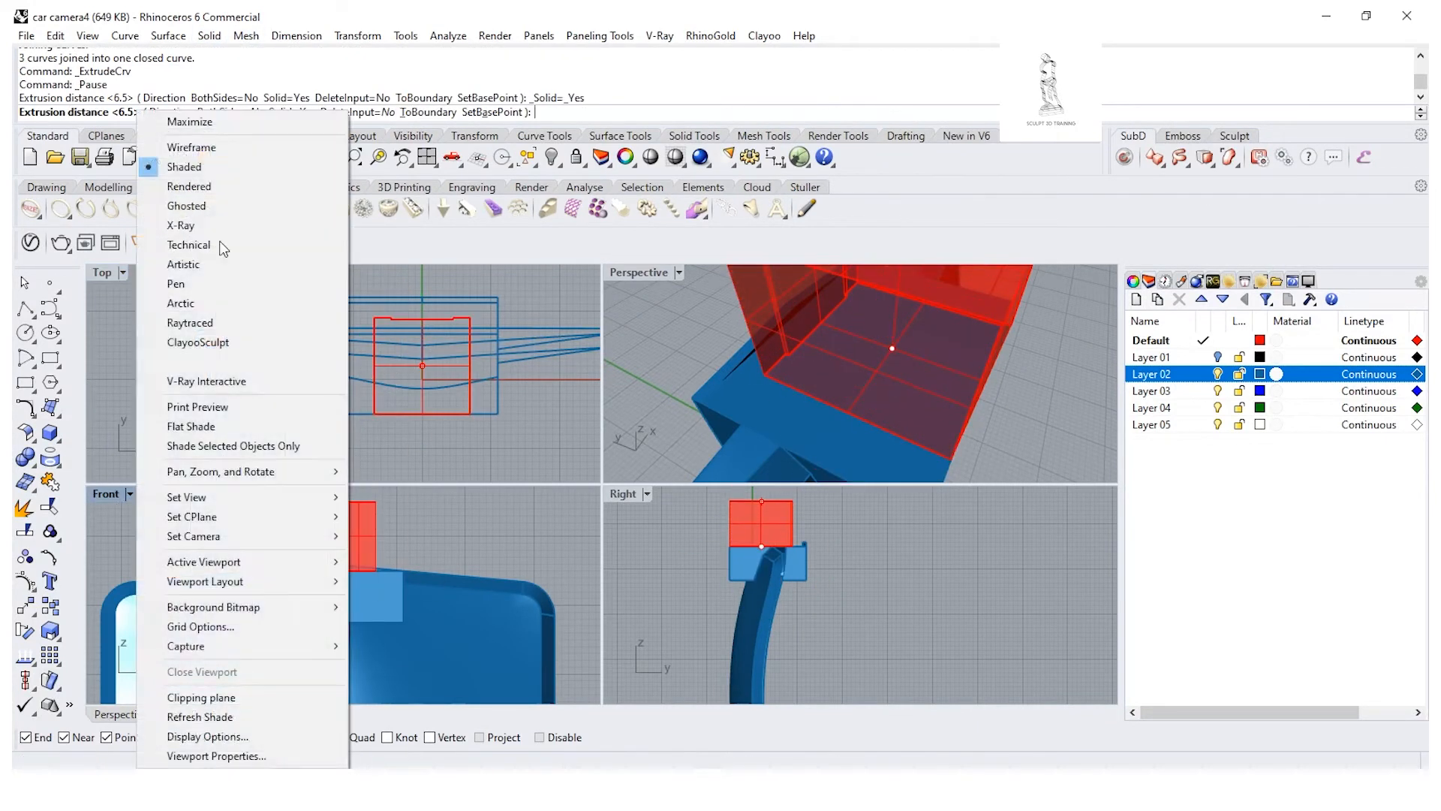
{"action": "left_click", "coordinate": [216, 147]}
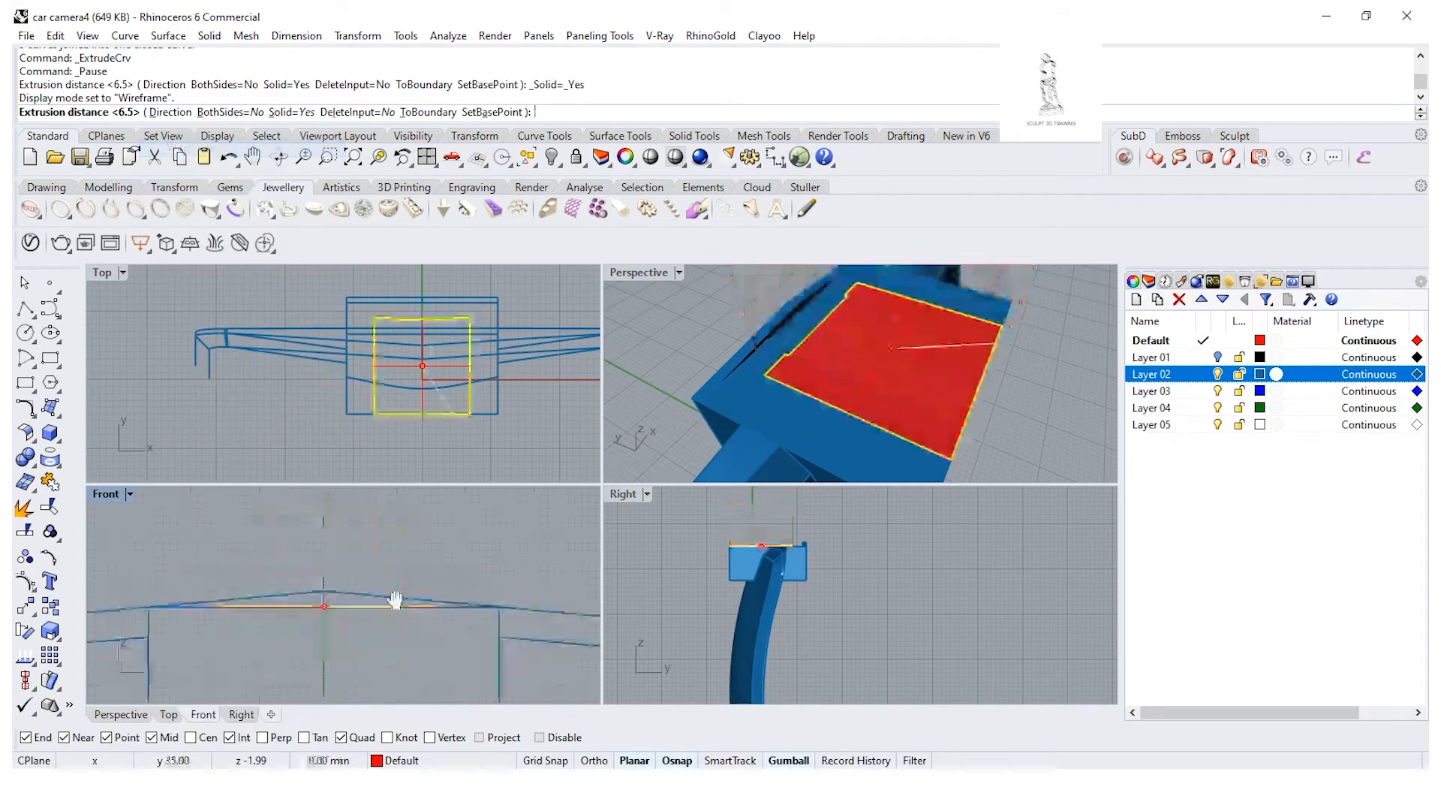
{"action": "left_click", "coordinate": [546, 761]}
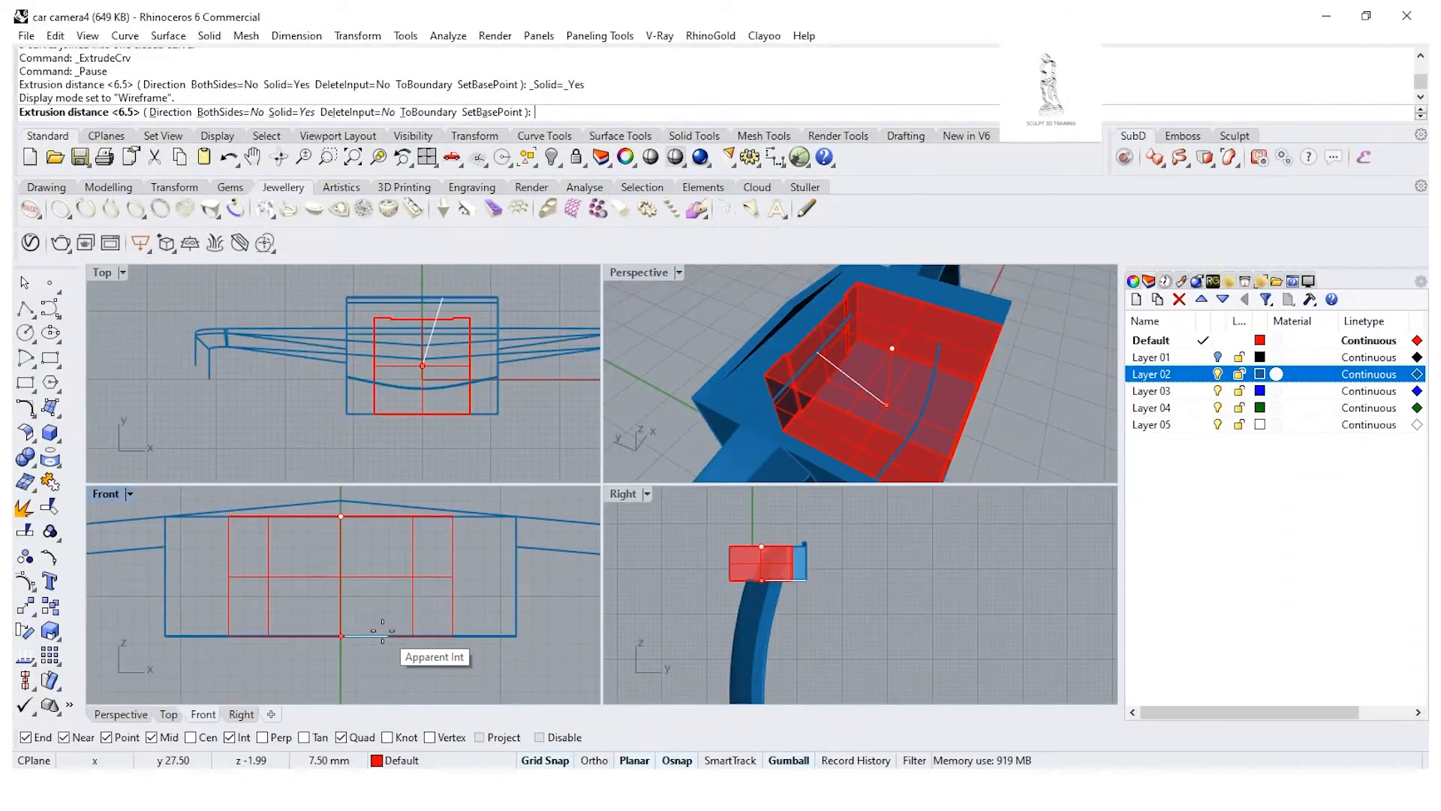
{"action": "left_click", "coordinate": [549, 507]}
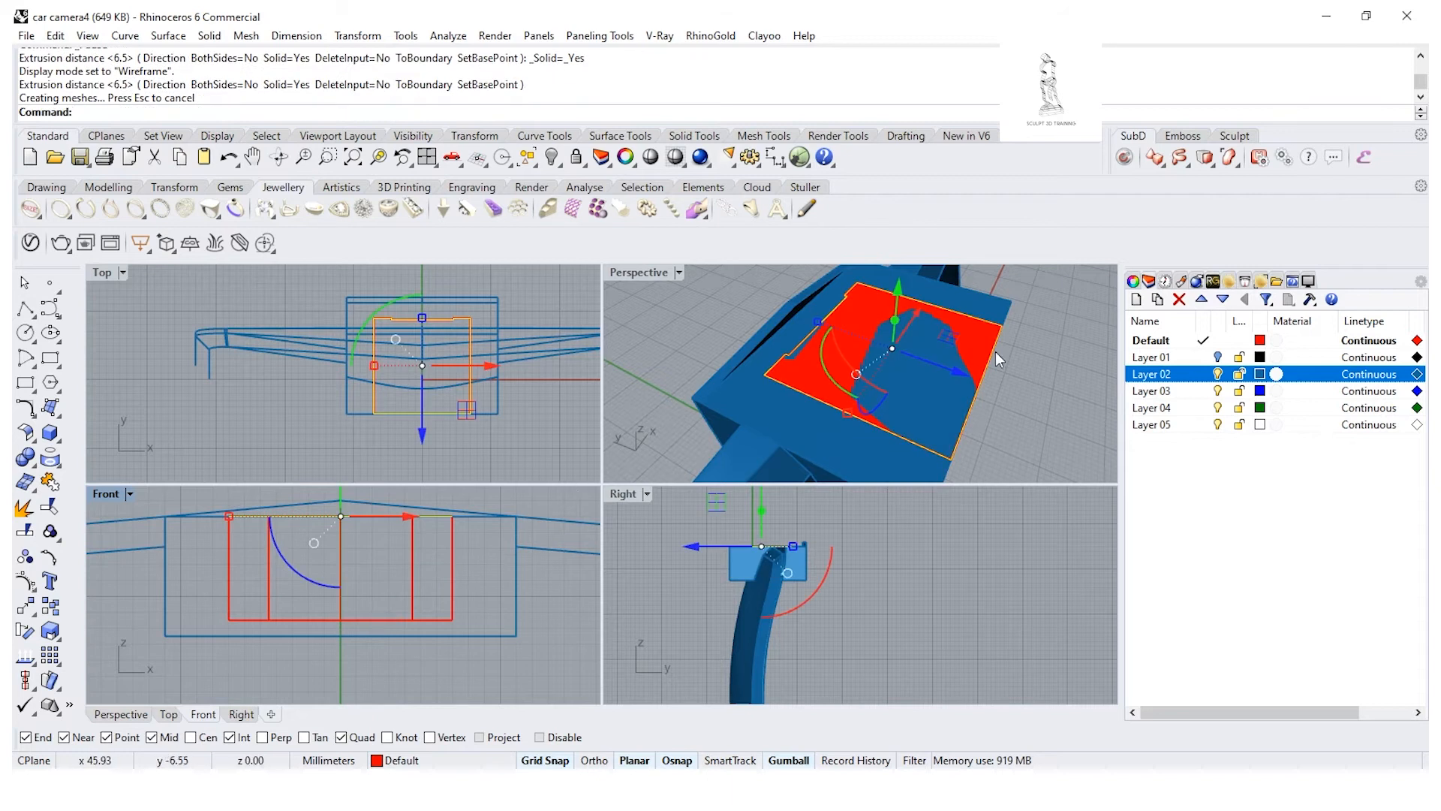
Step: Subtract the extruded stepped solid from the merged cover and mount block with Boolean Difference
{"action": "right_click_drag", "start_coordinate": [996, 352], "coordinate": [946, 342]}
{"action": "left_click", "coordinate": [1039, 356]}
{"action": "right_click_drag", "start_coordinate": [740, 376], "coordinate": [710, 401]}
{"action": "scroll", "coordinate": [761, 339], "scroll_direction": "down", "scroll_amount": 6}
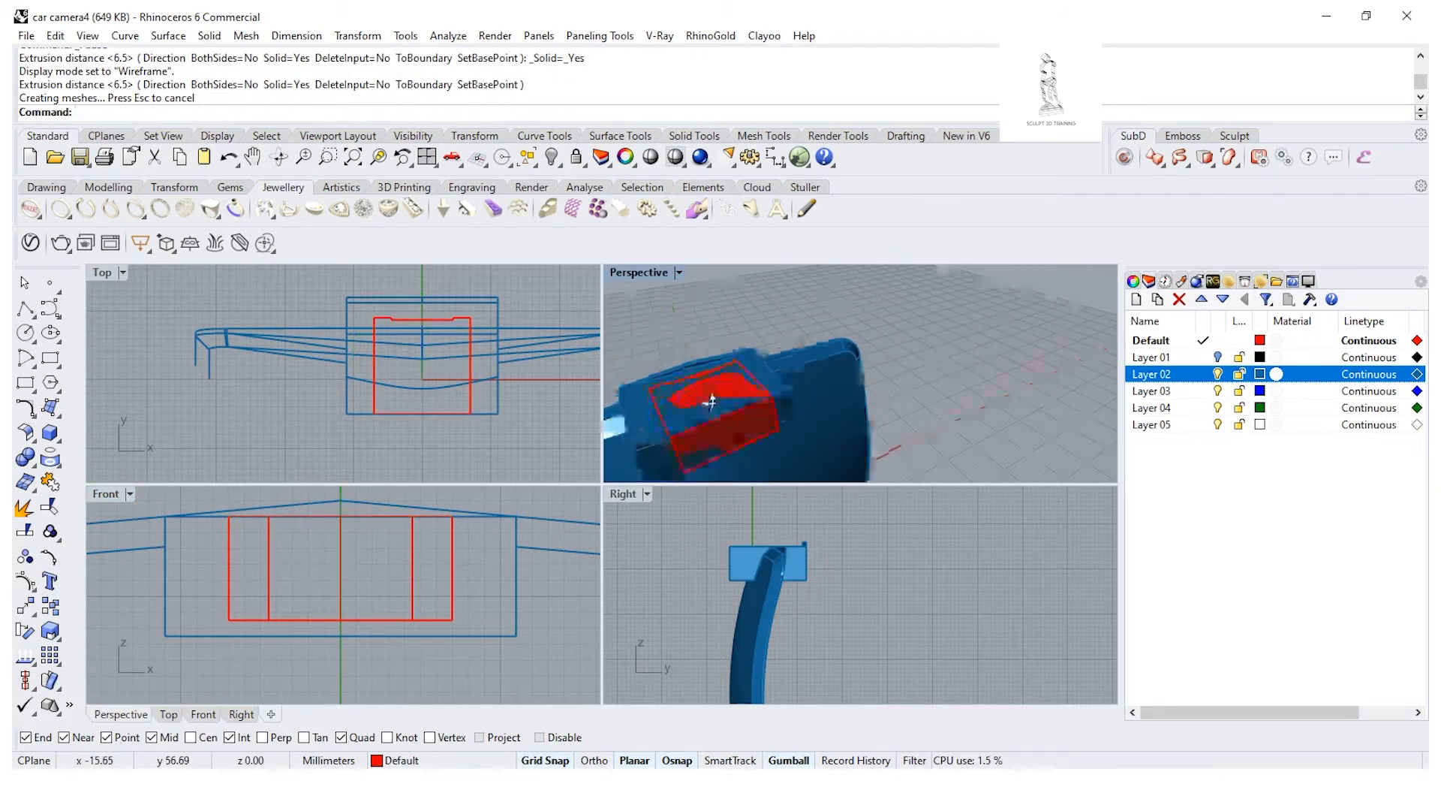
{"action": "left_click", "coordinate": [30, 461]}
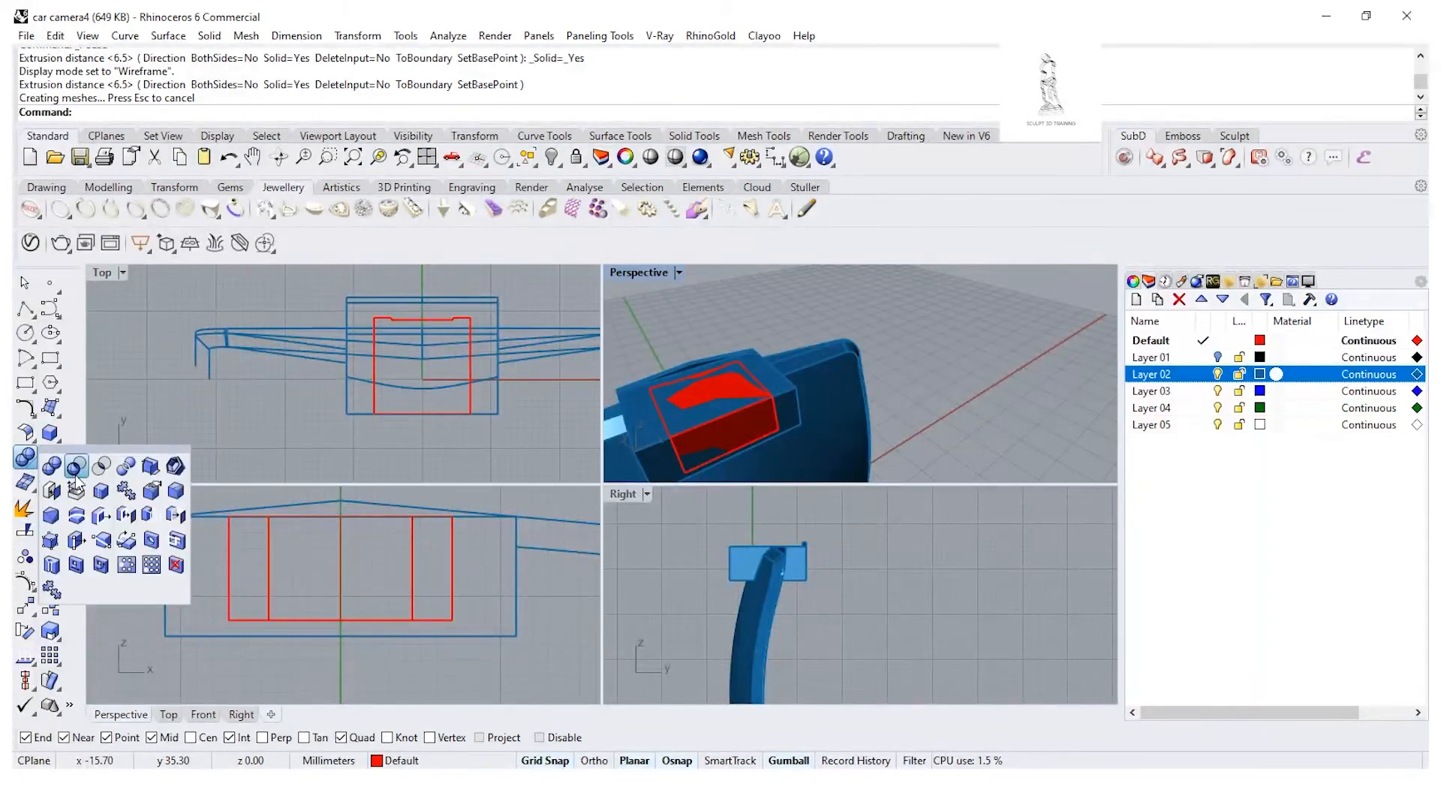
{"action": "left_click", "coordinate": [76, 468]}
{"action": "left_click", "coordinate": [647, 439]}
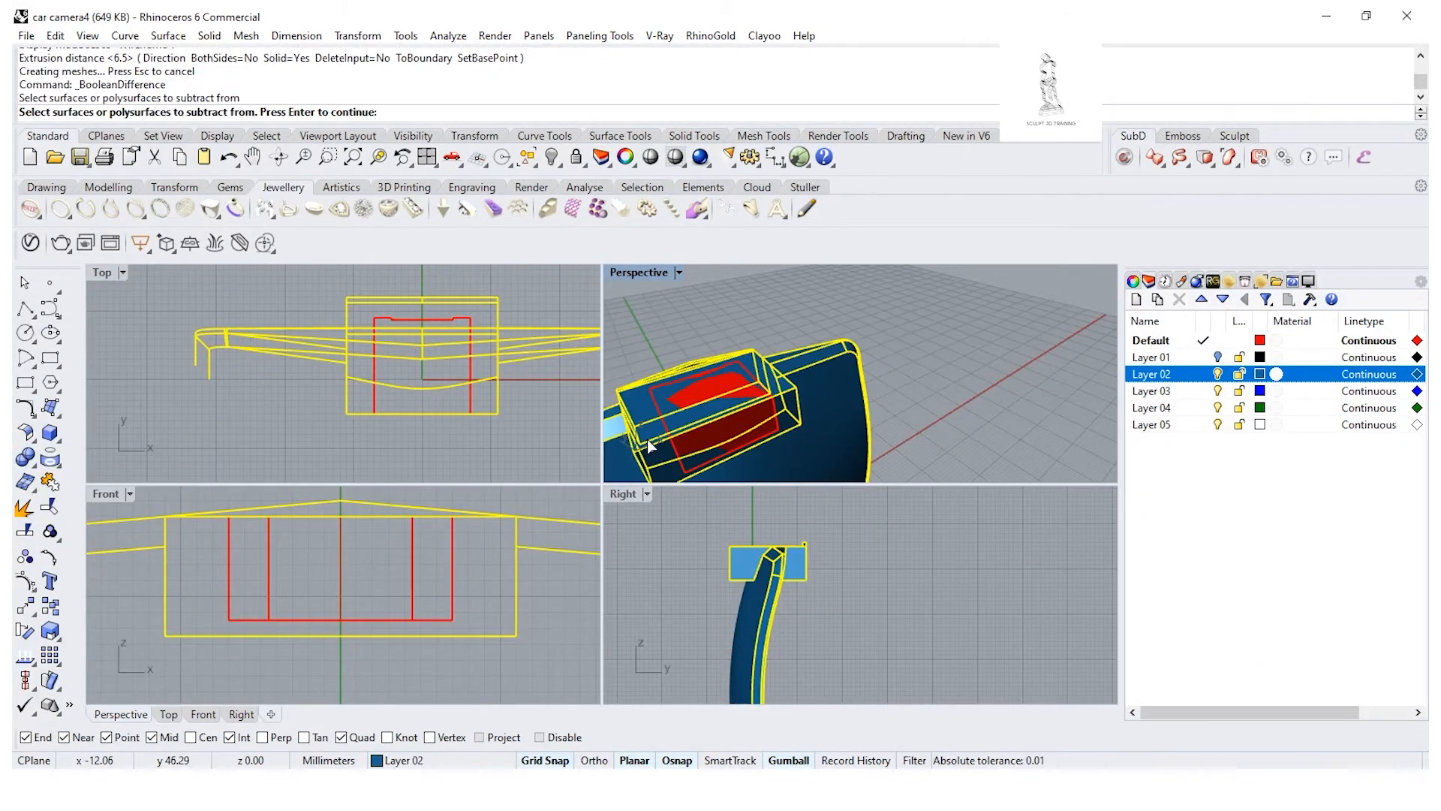
{"action": "key", "text": "Return"}
{"action": "left_click", "coordinate": [740, 428]}
{"action": "key", "text": "Return"}
Step: Delete the leftover closed profile curve around the new pocket in the mount block
{"action": "right_click_drag", "start_coordinate": [740, 427], "coordinate": [760, 377]}
{"action": "left_click", "coordinate": [759, 377]}
{"action": "left_click", "coordinate": [829, 422]}
{"action": "key", "text": "Delete"}
{"action": "right_click_drag", "start_coordinate": [829, 422], "coordinate": [792, 391]}
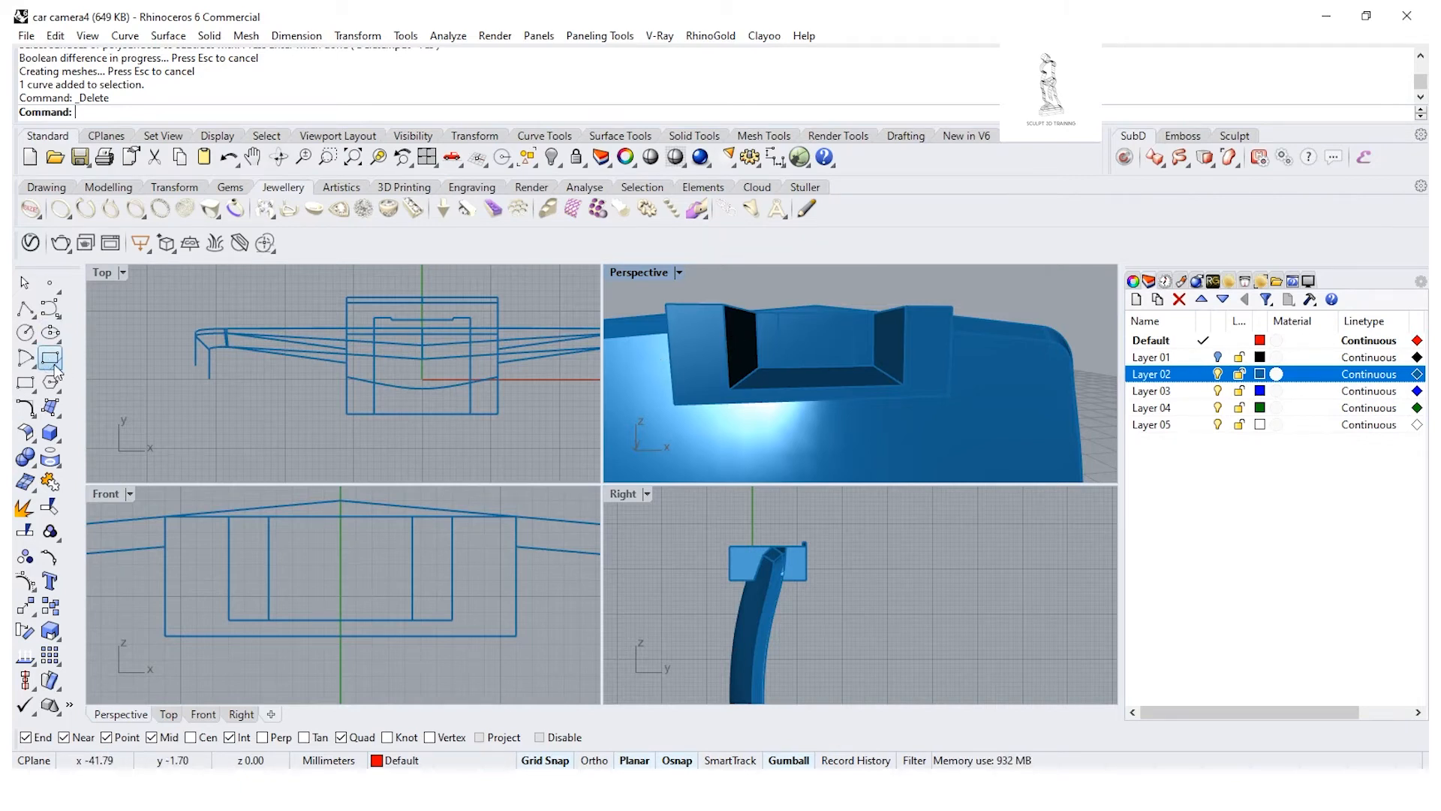
Step: Draw an open polyline from the midpoint of the pocket floor's front edge: 8 mm left, 5 mm up, then back to the centreline
{"action": "left_click", "coordinate": [32, 321]}
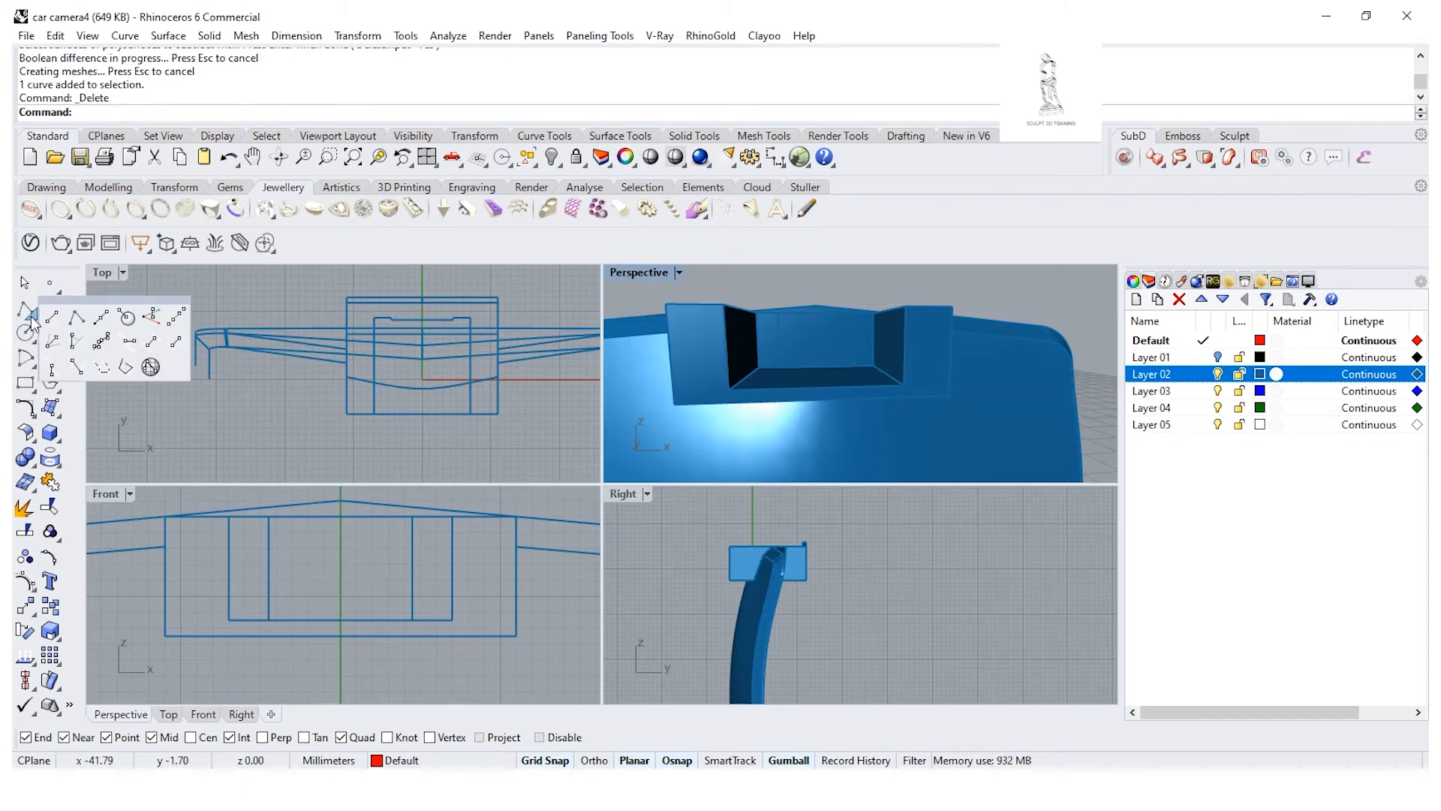
{"action": "left_click", "coordinate": [75, 319]}
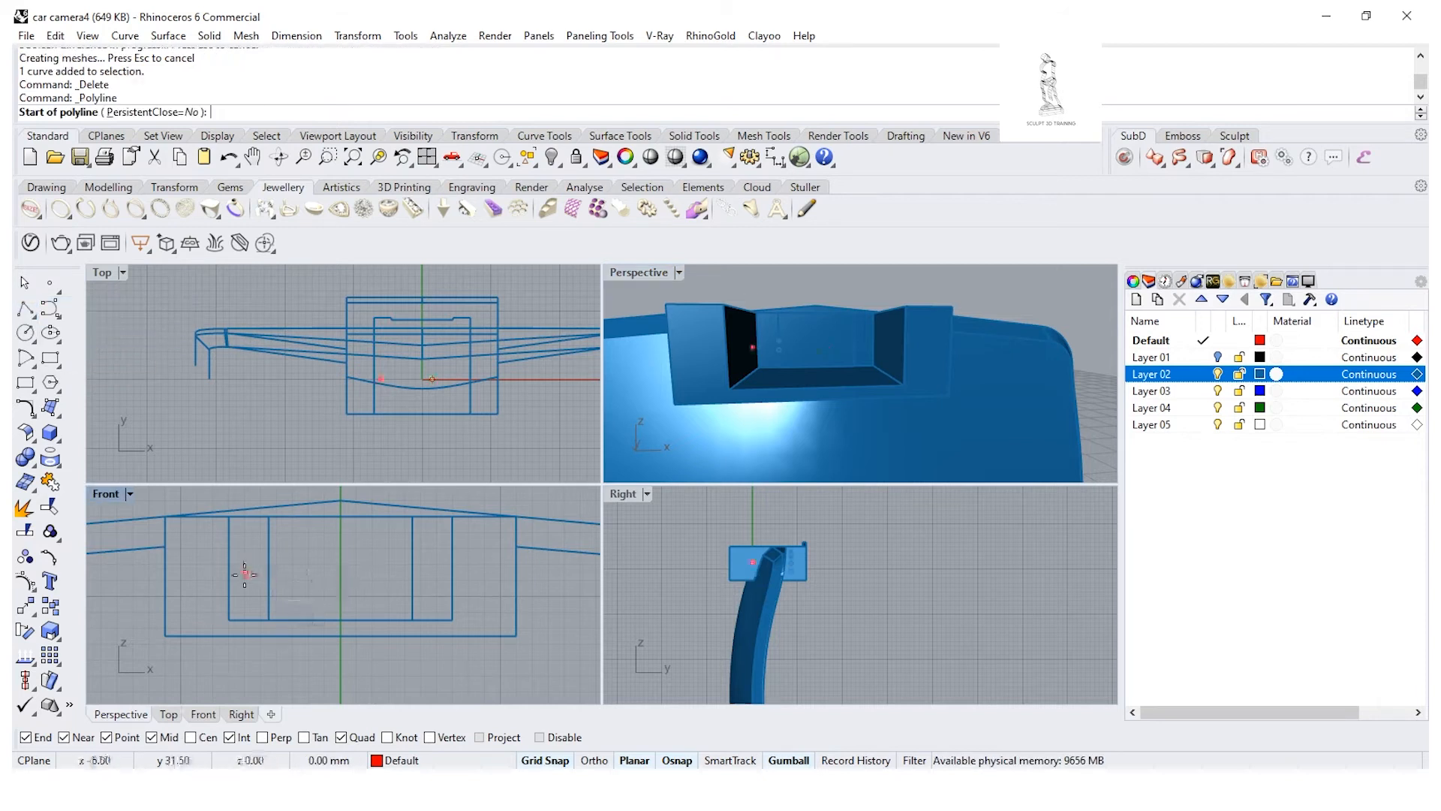
{"action": "left_click", "coordinate": [341, 620]}
{"action": "scroll", "coordinate": [209, 625], "scroll_direction": "up", "scroll_amount": 2}
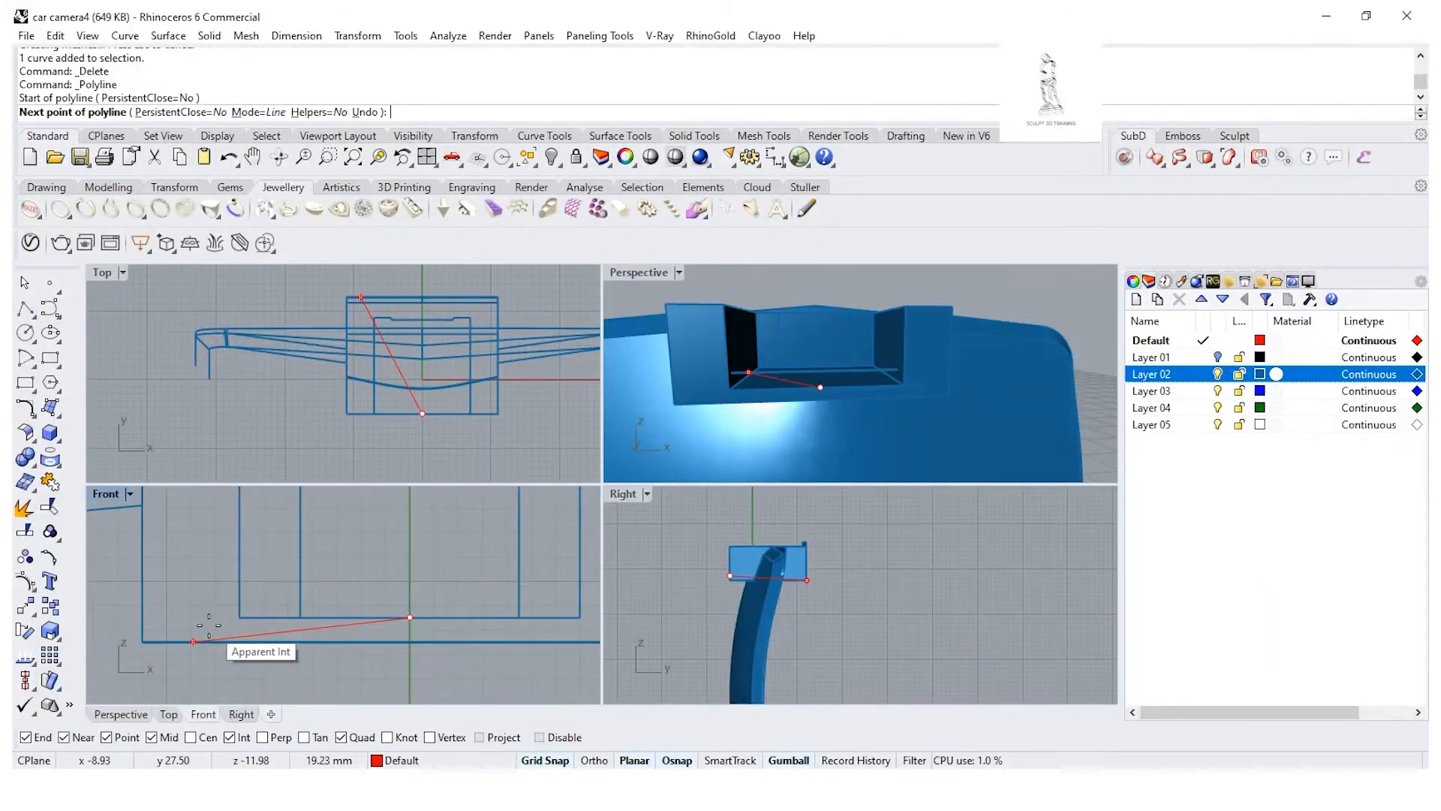
{"action": "left_click", "coordinate": [217, 617]}
{"action": "right_click_drag", "start_coordinate": [225, 534], "coordinate": [219, 601]}
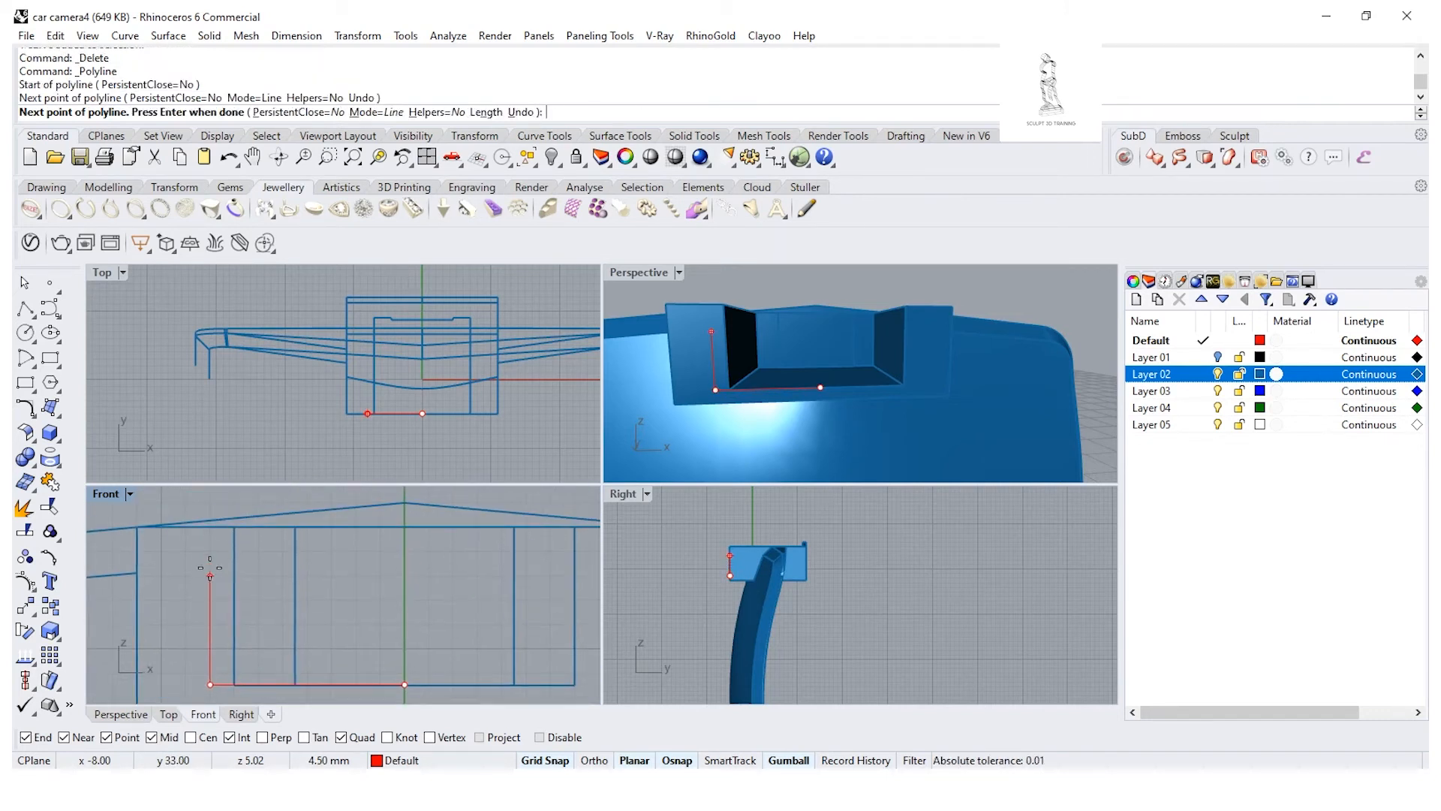
{"action": "left_click", "coordinate": [210, 564]}
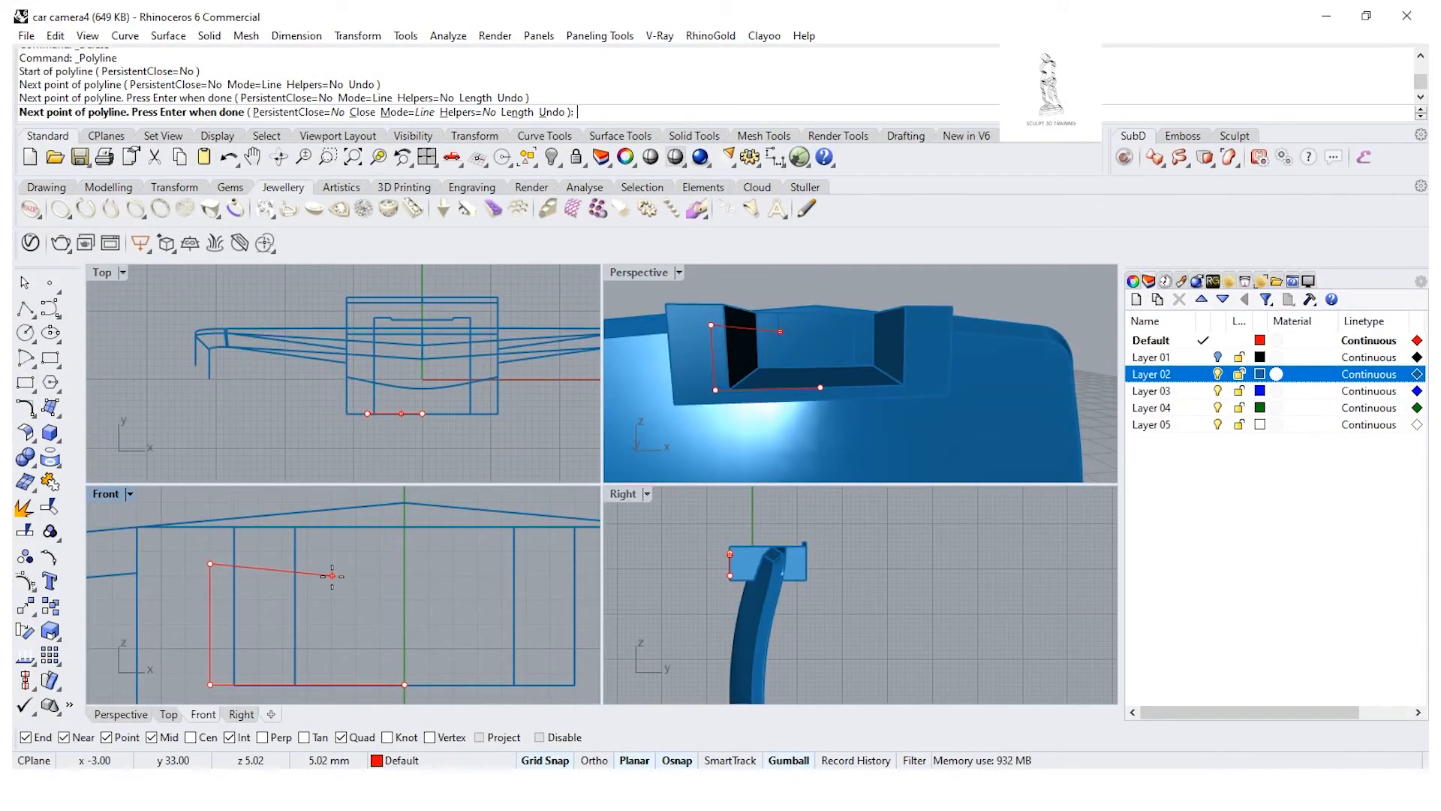
{"action": "left_click", "coordinate": [404, 563]}
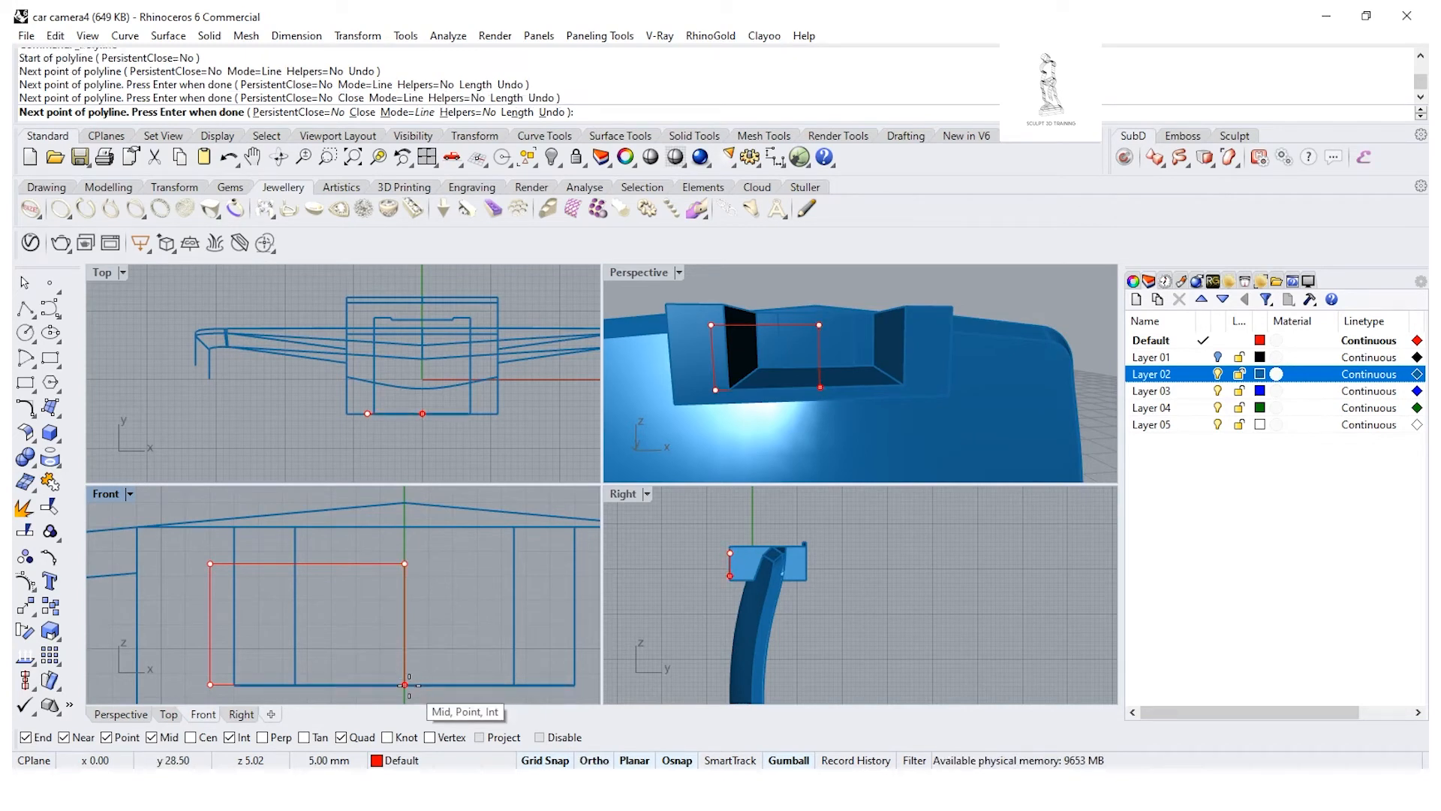
{"action": "left_click", "coordinate": [405, 684]}
Step: Mirror the open half profile across the vertical centreline in the Front view and join both halves into one closed rectangle
{"action": "left_click", "coordinate": [362, 563]}
{"action": "scroll", "coordinate": [363, 561], "scroll_direction": "down", "scroll_amount": 2}
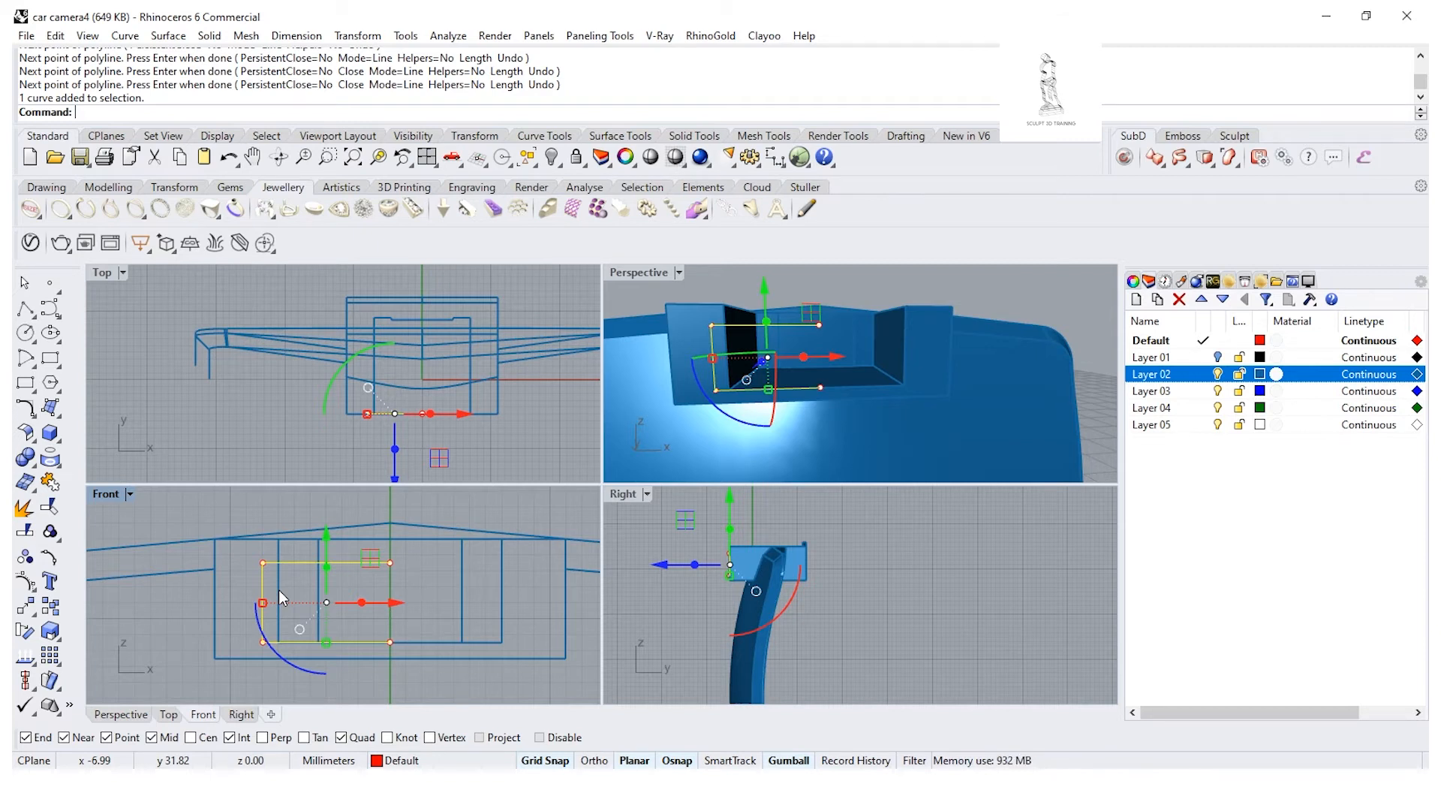
{"action": "left_click", "coordinate": [430, 586]}
{"action": "right_click_drag", "start_coordinate": [732, 424], "coordinate": [727, 414]}
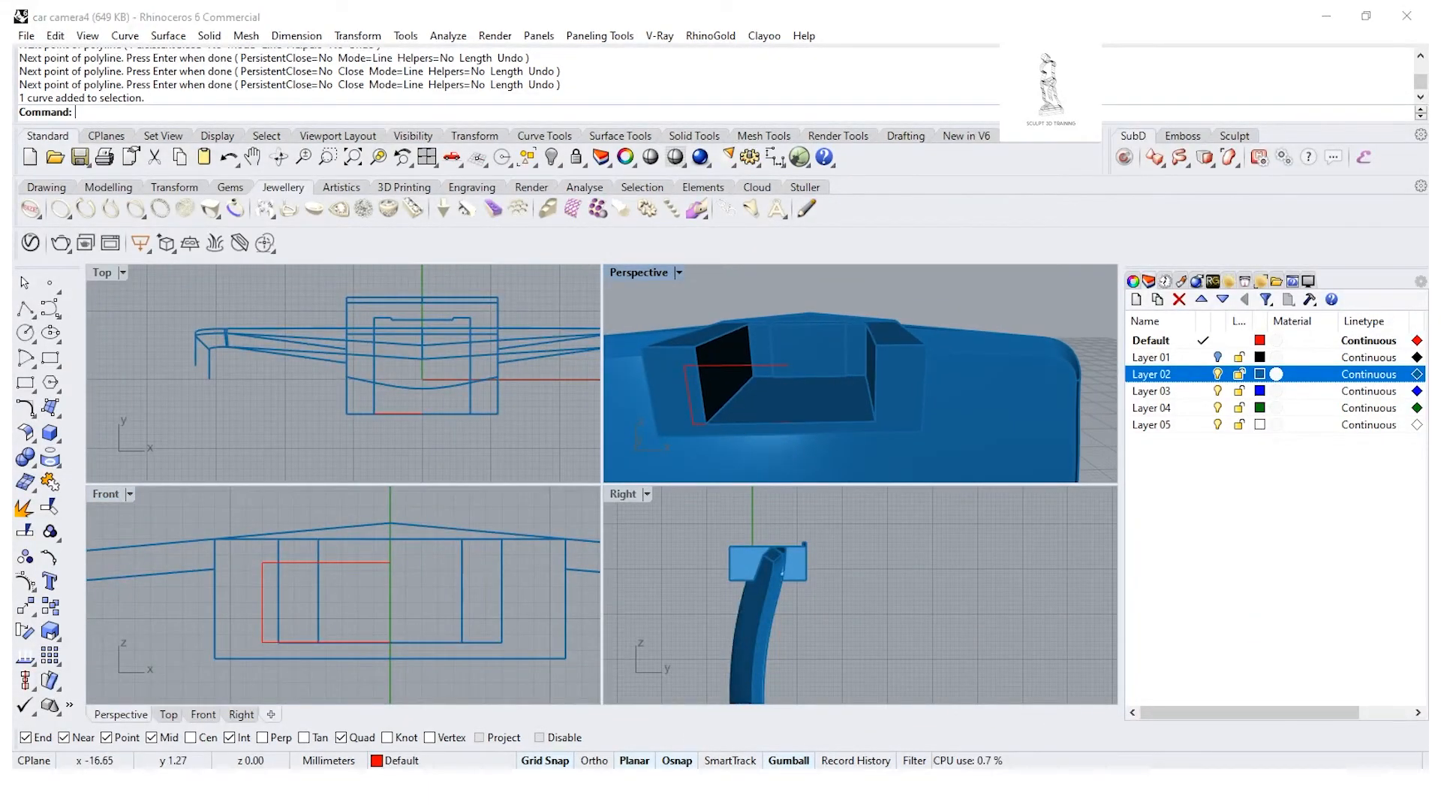
{"action": "scroll", "coordinate": [277, 565], "scroll_direction": "up", "scroll_amount": 2}
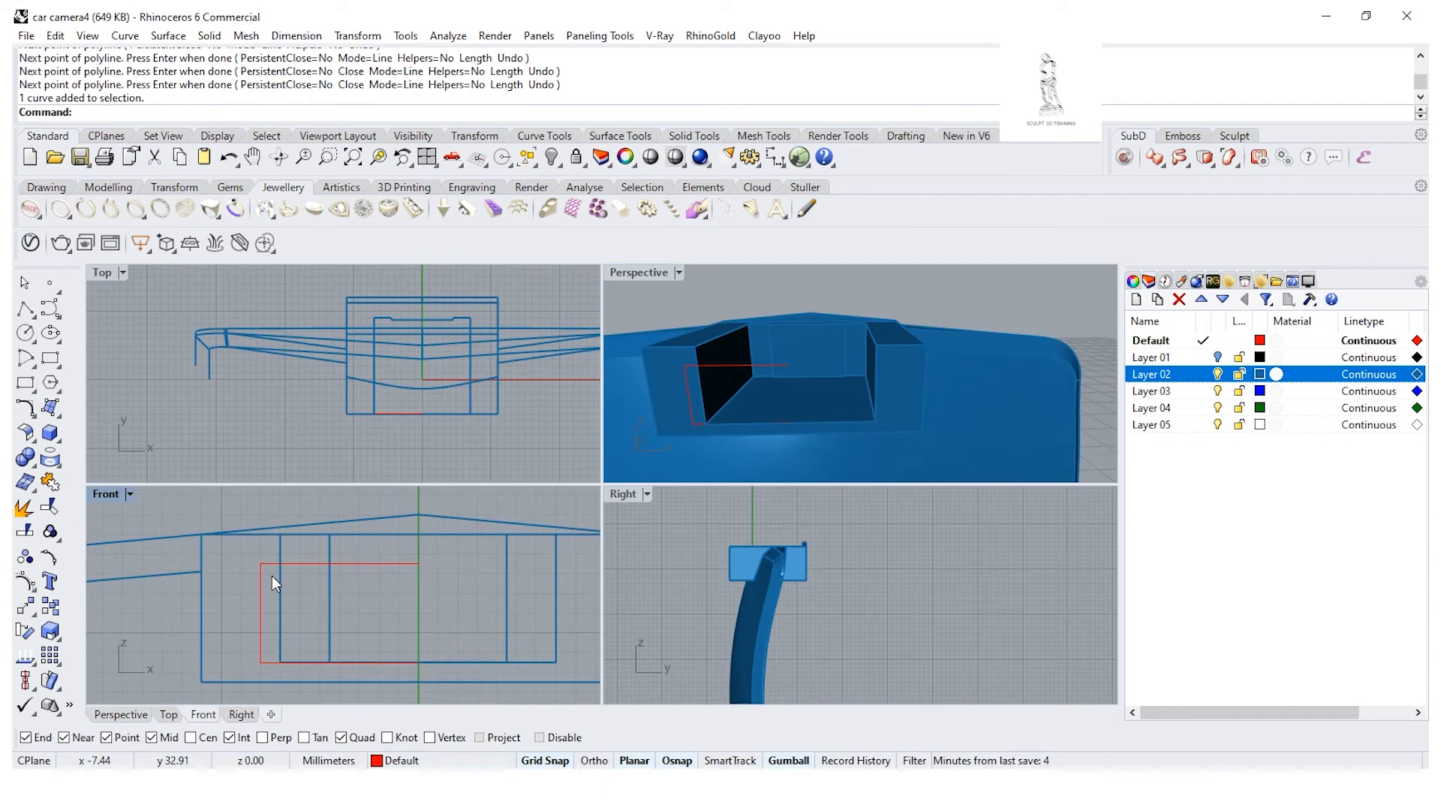
{"action": "scroll", "coordinate": [271, 575], "scroll_direction": "down", "scroll_amount": 1}
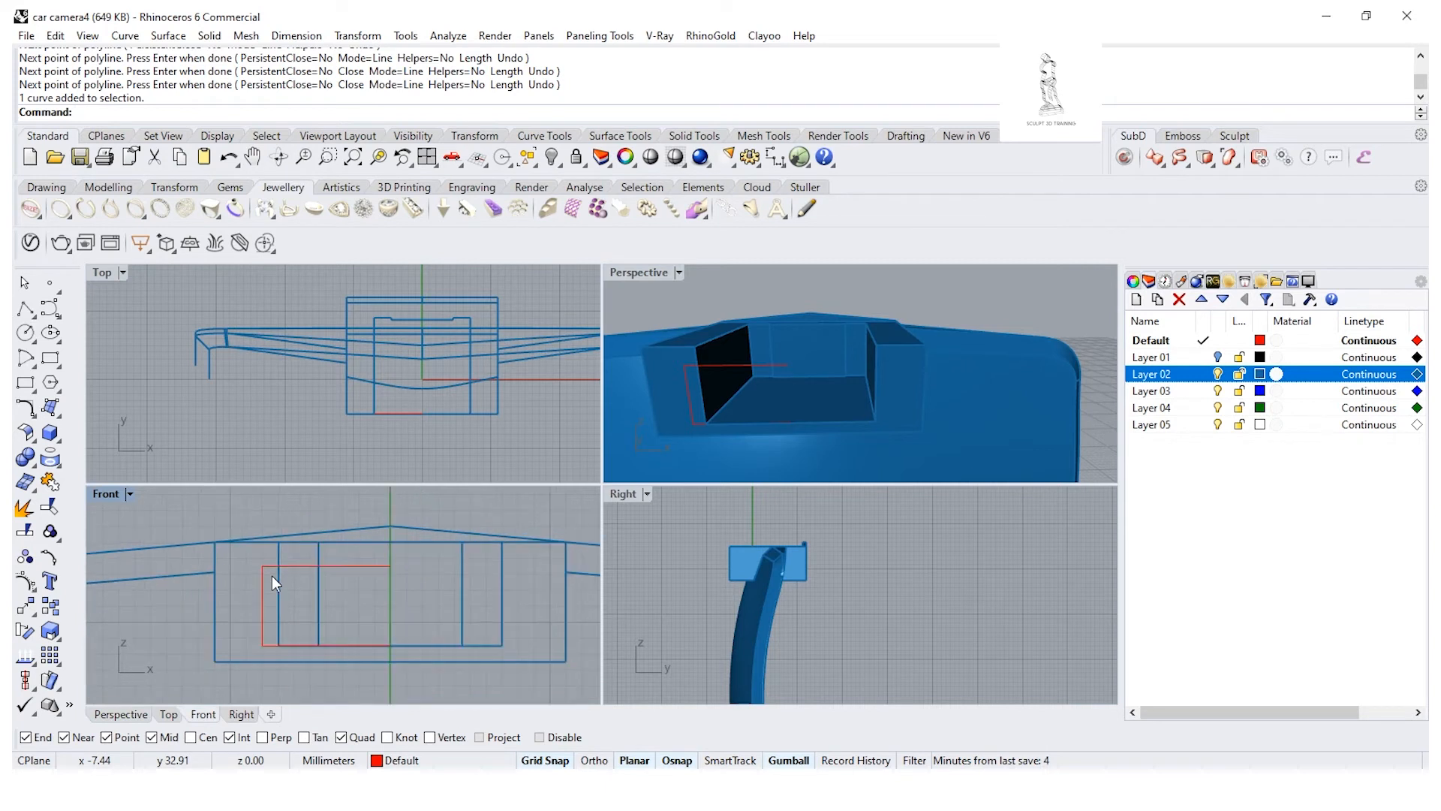
{"action": "left_click", "coordinate": [367, 563]}
{"action": "left_click", "coordinate": [358, 35]}
{"action": "left_click", "coordinate": [417, 173]}
{"action": "left_click", "coordinate": [391, 565]}
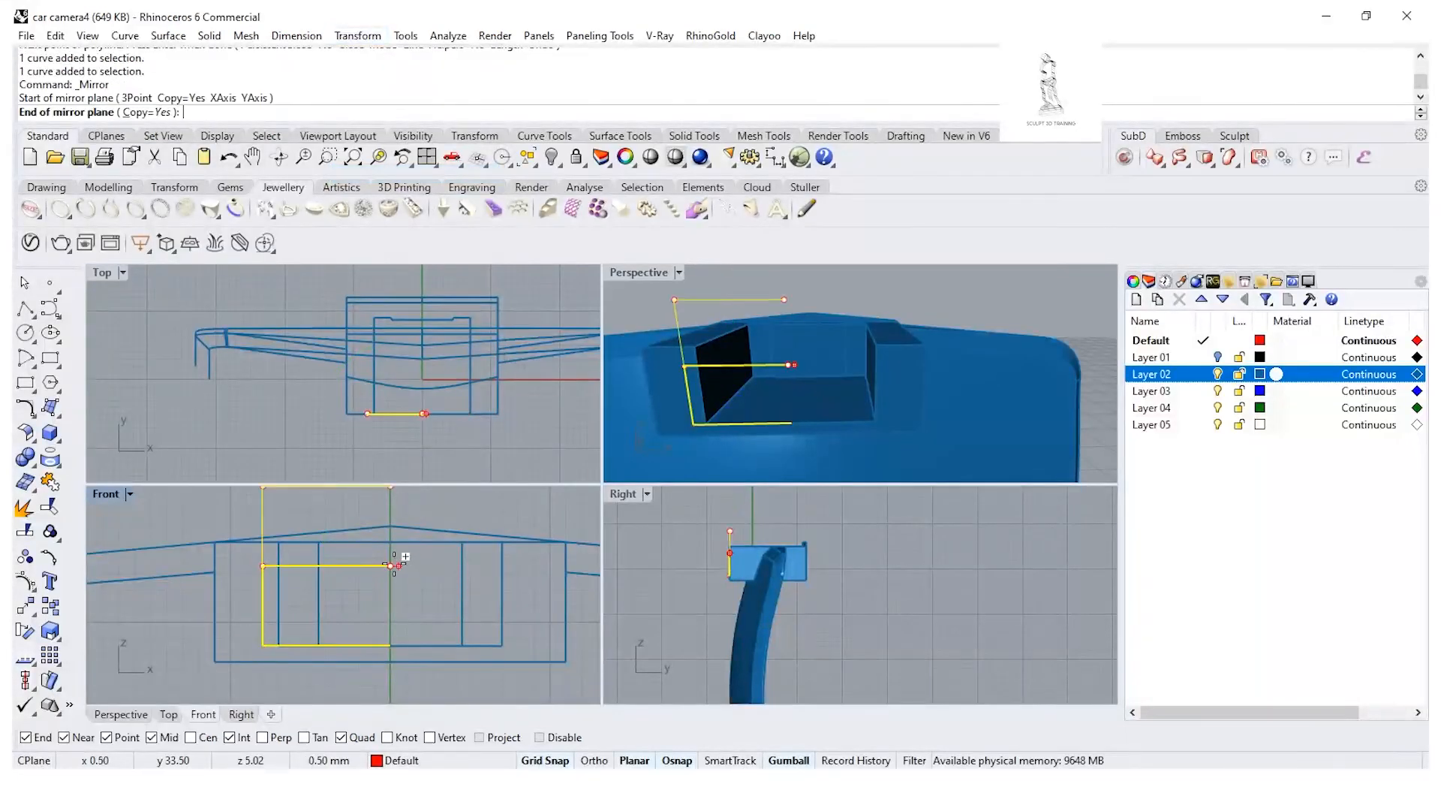
{"action": "left_click", "coordinate": [421, 569]}
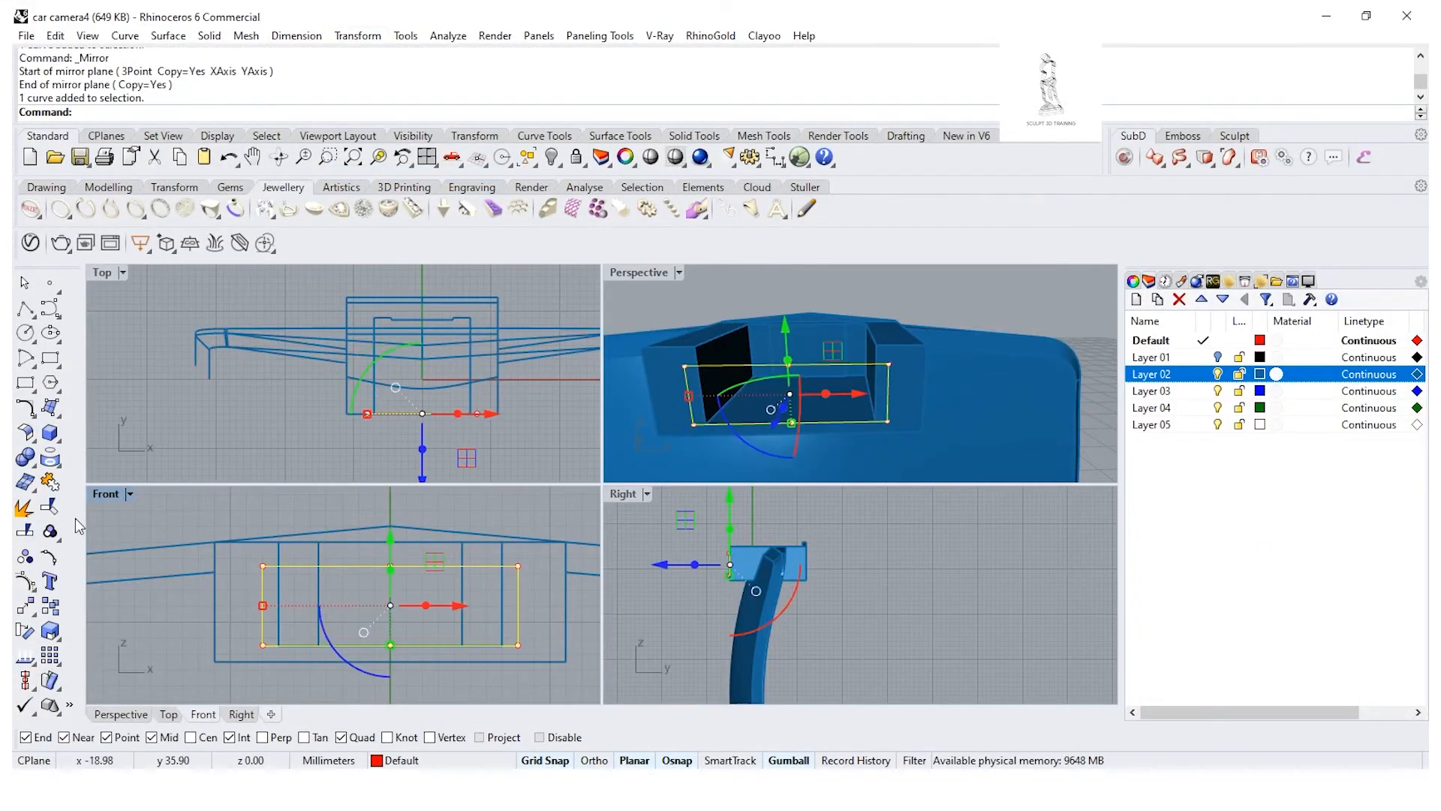
{"action": "left_click", "coordinate": [25, 507]}
Step: Extrude the closed rectangle straight back as a solid about 14 mm, up to the pocket's rear wall in the Top view
{"action": "left_click", "coordinate": [435, 569]}
{"action": "left_click", "coordinate": [215, 39]}
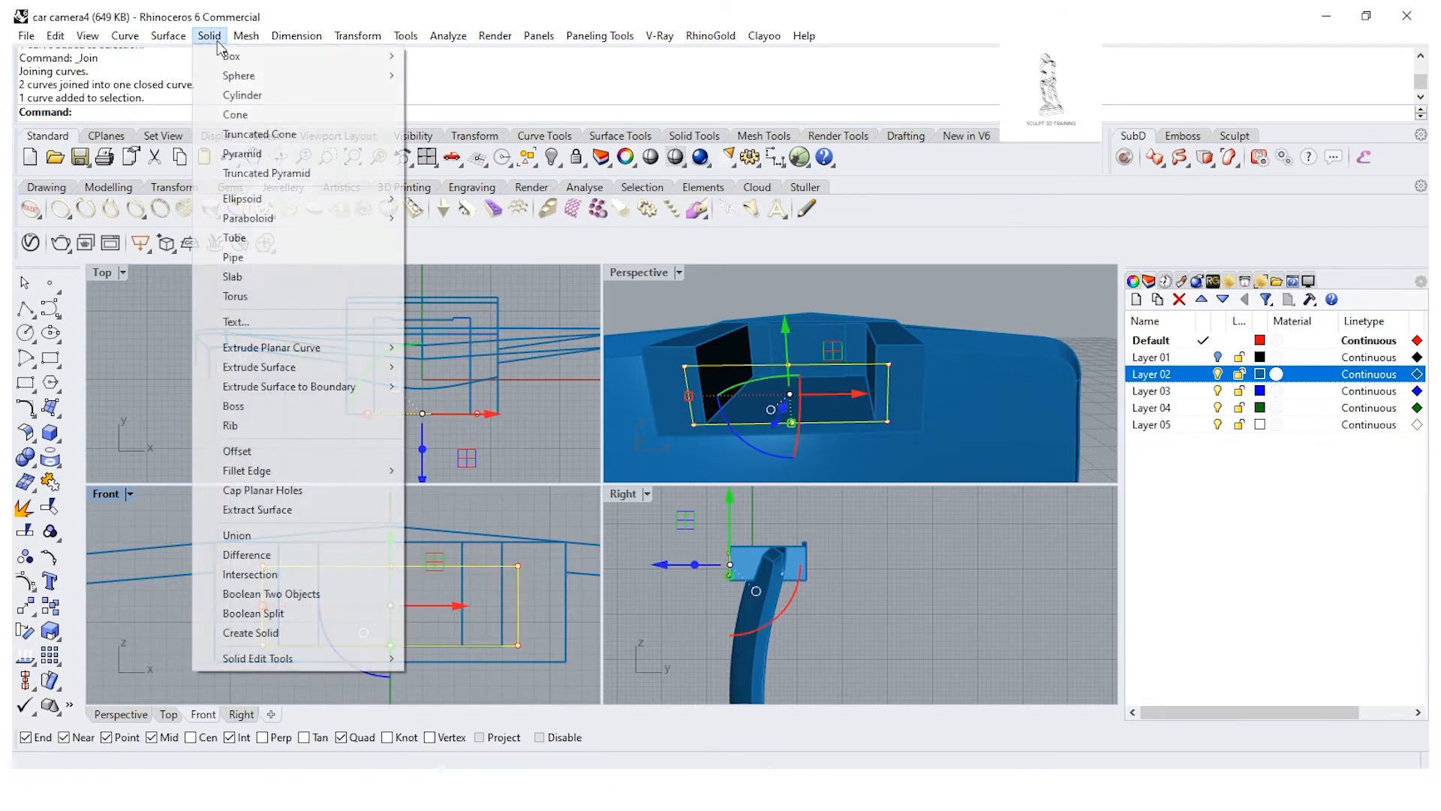
{"action": "mouse_move", "coordinate": [375, 347]}
{"action": "left_click", "coordinate": [448, 350]}
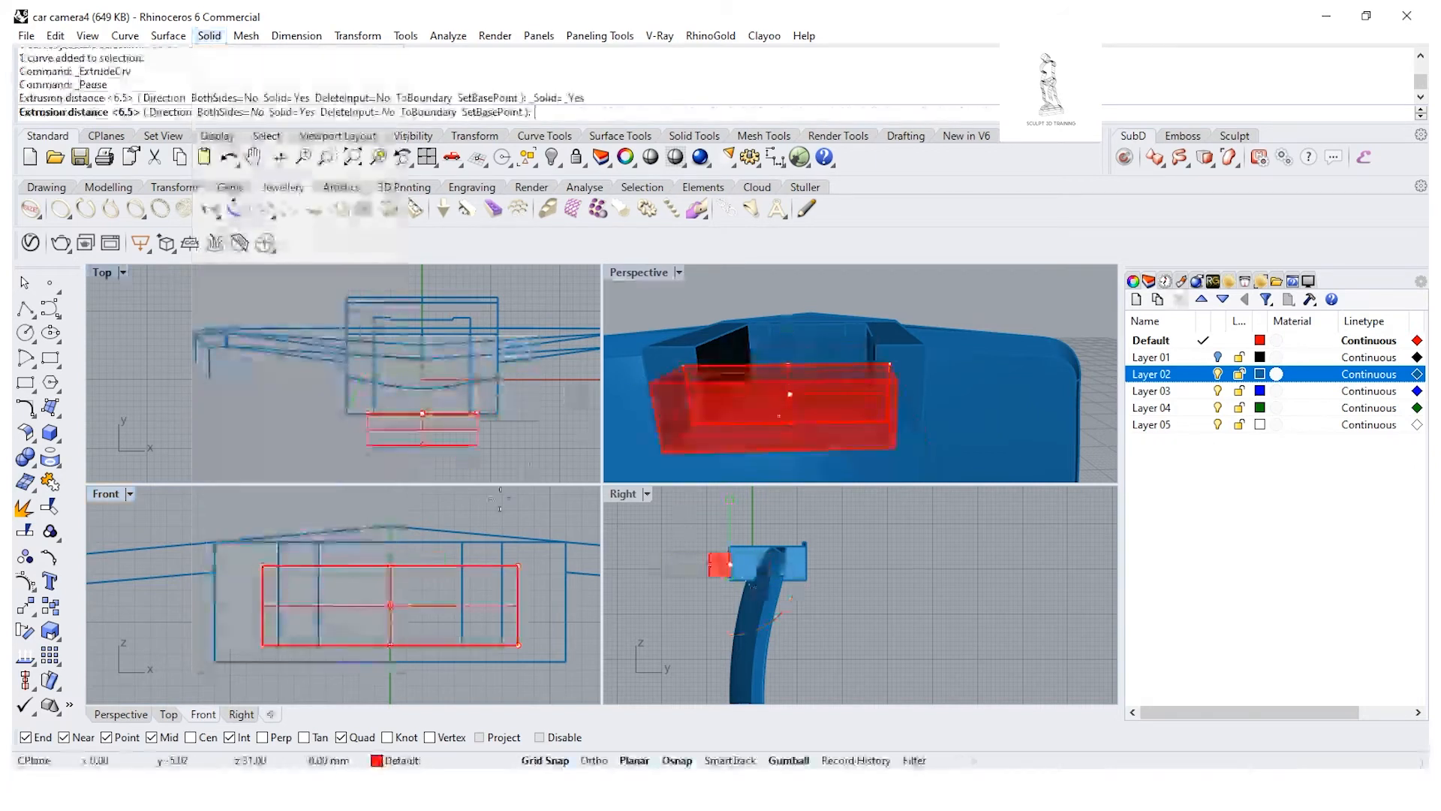
{"action": "scroll", "coordinate": [450, 375], "scroll_direction": "up", "scroll_amount": 5}
{"action": "right_click_drag", "start_coordinate": [410, 339], "coordinate": [406, 363]}
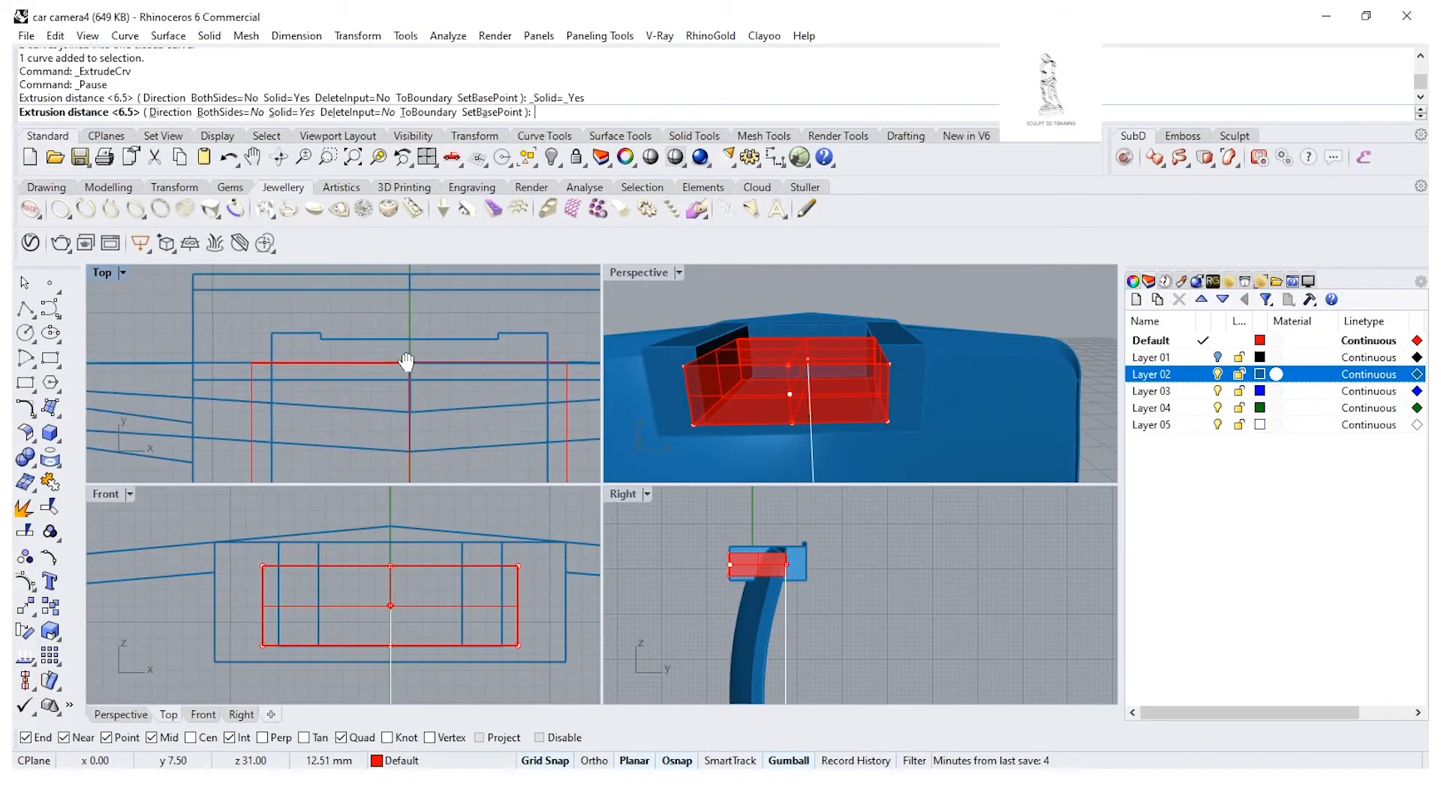
{"action": "left_click", "coordinate": [533, 331]}
{"action": "right_click_drag", "start_coordinate": [865, 384], "coordinate": [842, 388]}
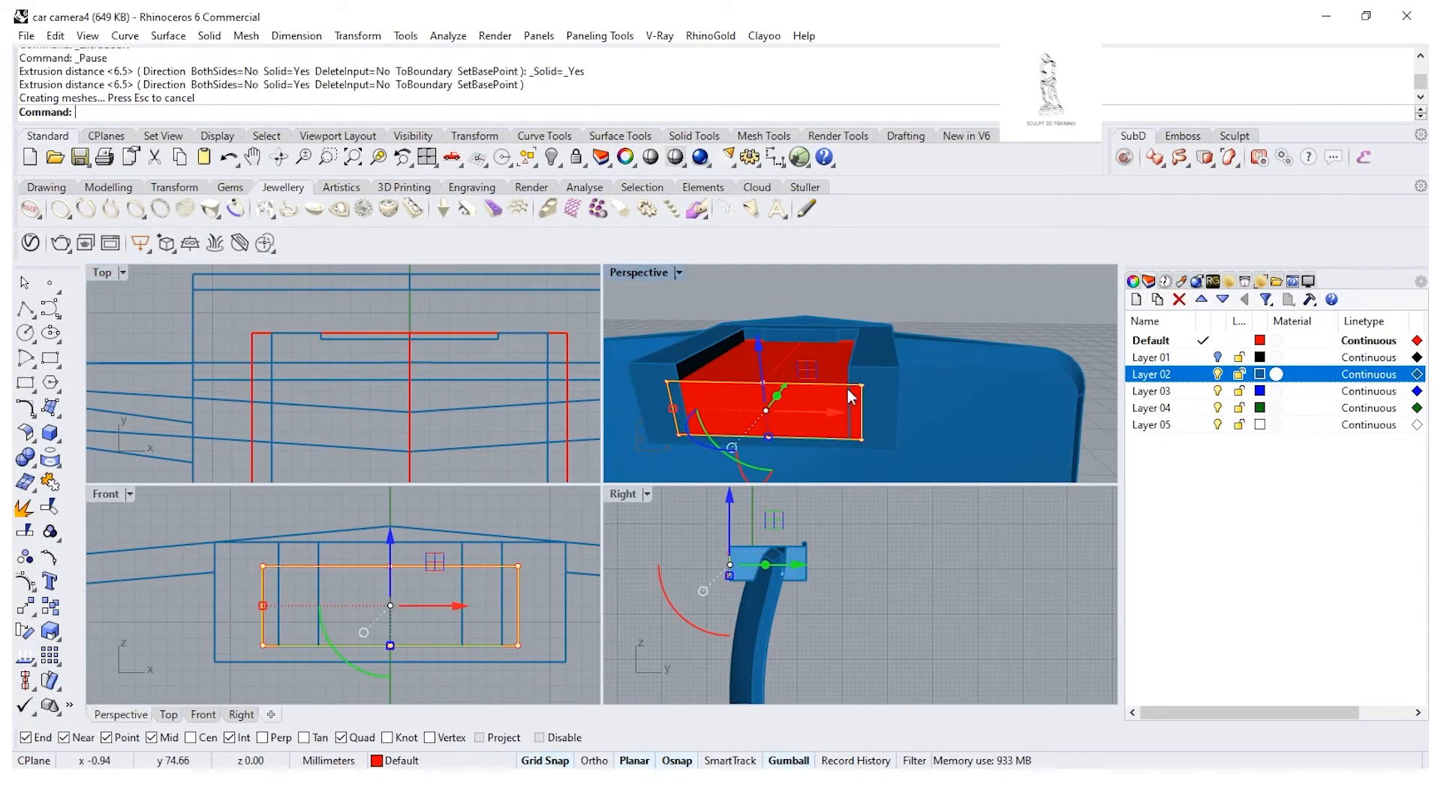
Step: Subtract the extruded rectangular solid from the mount block with Boolean Difference
{"action": "left_click", "coordinate": [38, 464]}
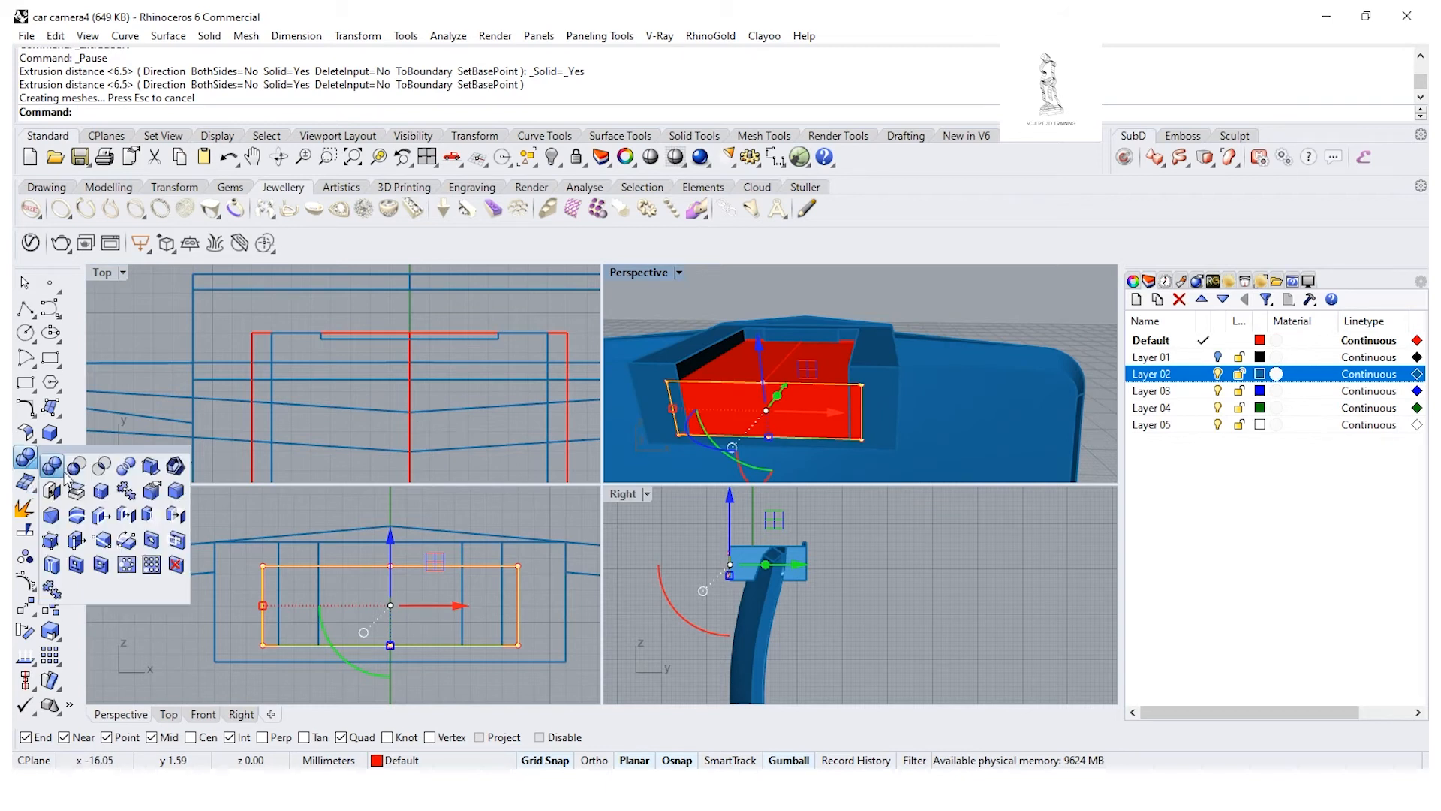
{"action": "left_click", "coordinate": [139, 324]}
{"action": "left_click", "coordinate": [25, 457]}
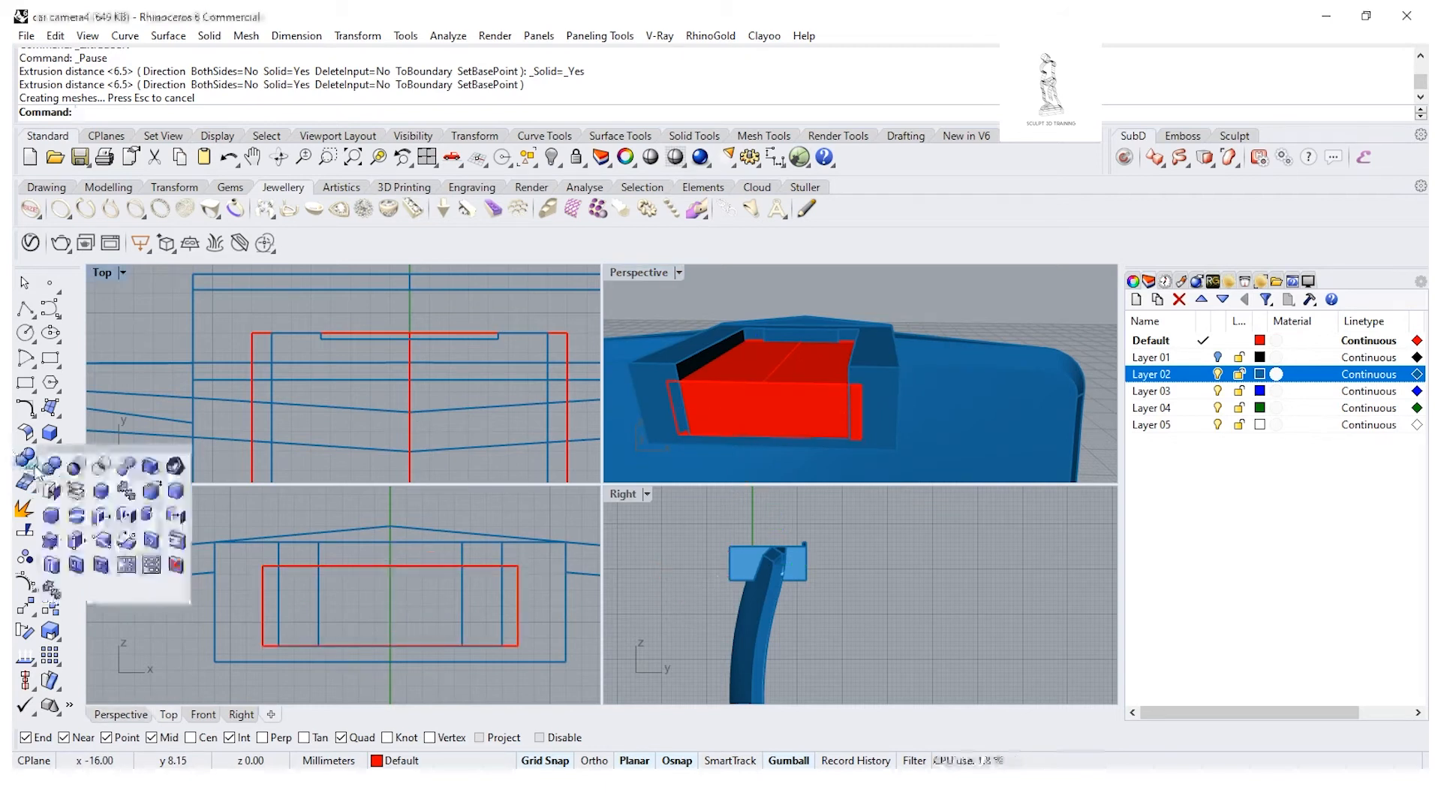
{"action": "left_click", "coordinate": [76, 465]}
{"action": "left_click", "coordinate": [650, 396]}
{"action": "key", "text": "Return"}
{"action": "left_click", "coordinate": [752, 432]}
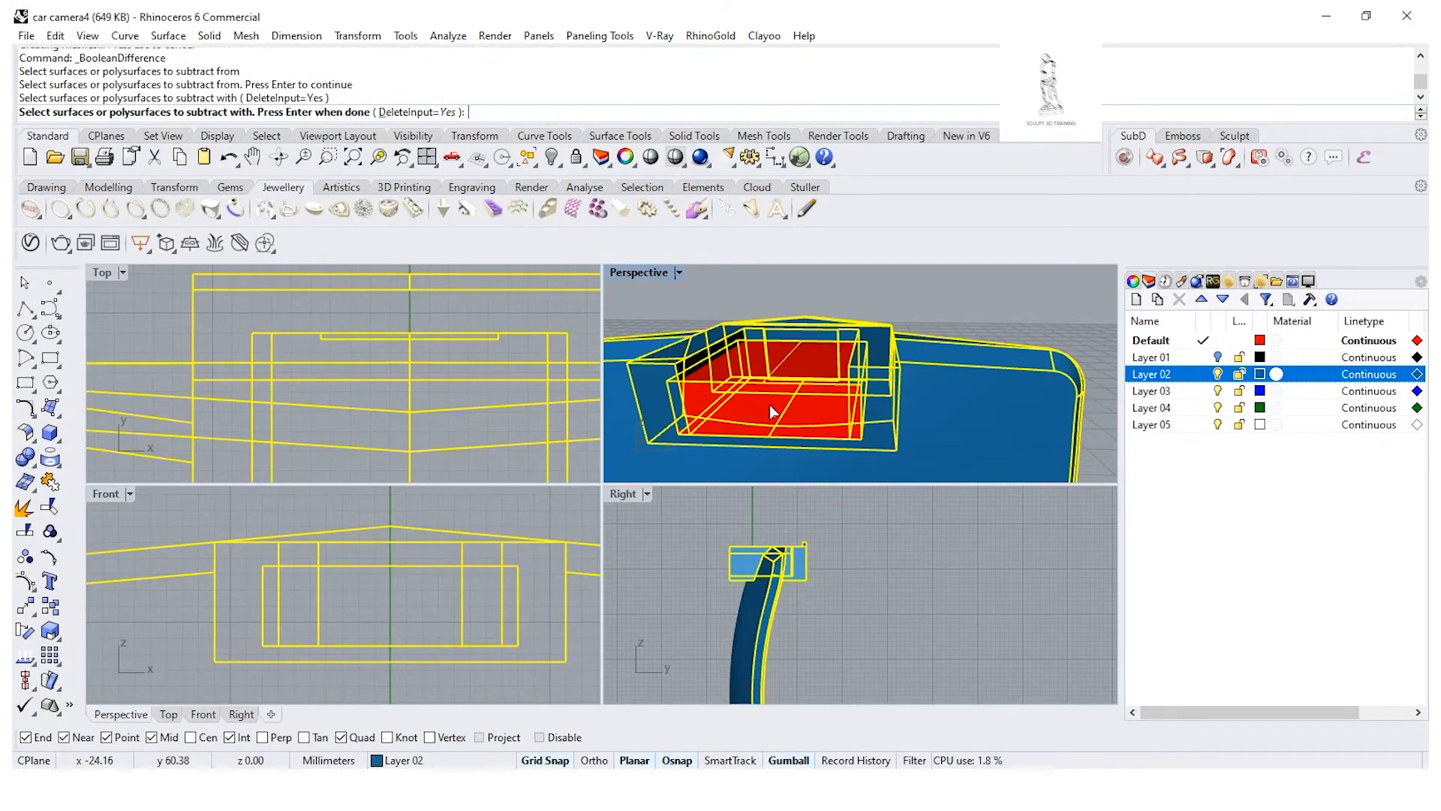
{"action": "key", "text": "Return"}
{"action": "right_click_drag", "start_coordinate": [767, 417], "coordinate": [774, 366]}
{"action": "scroll", "coordinate": [775, 366], "scroll_direction": "down", "scroll_amount": 5}
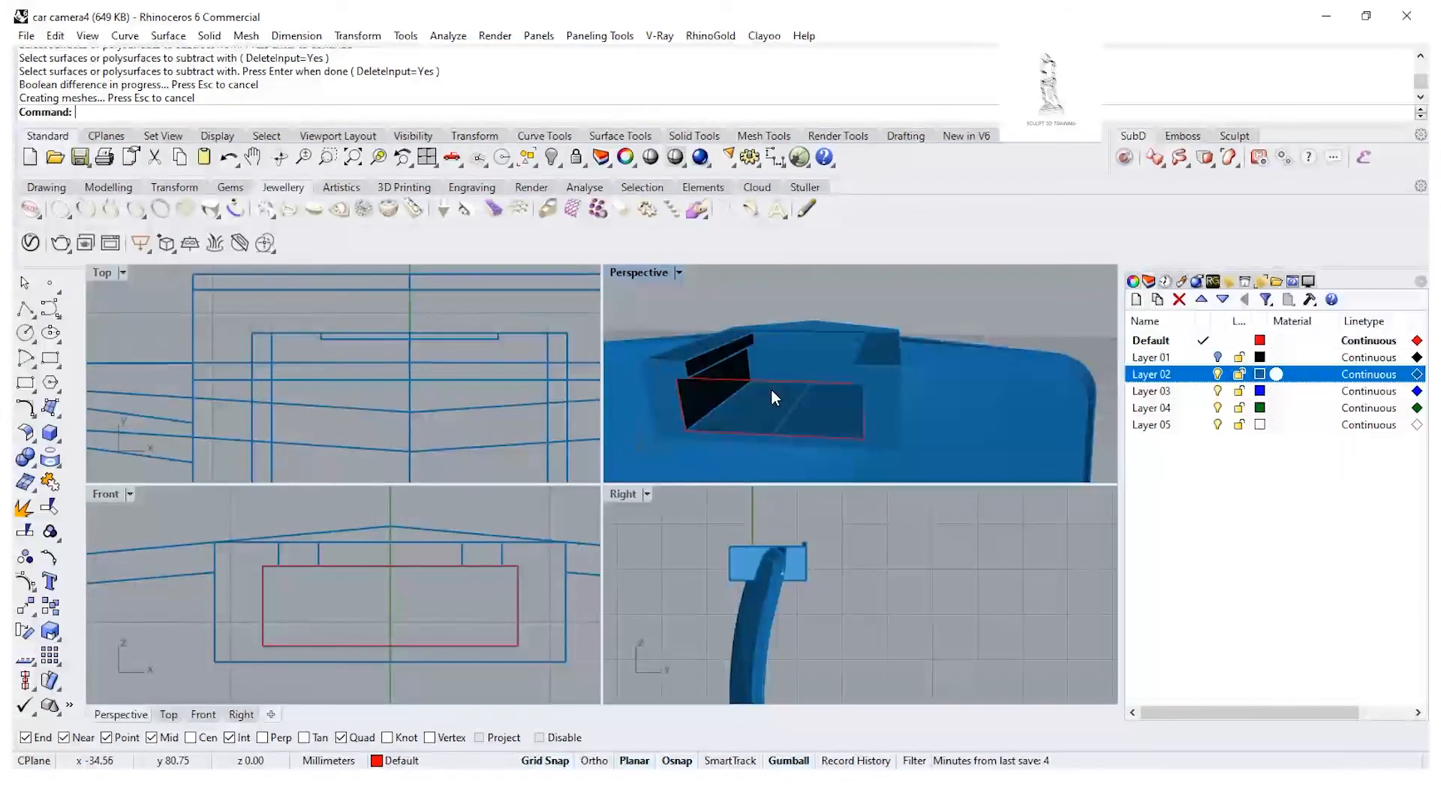
Step: Delete the leftover rectangular profile curve at the front of the widened slot
{"action": "scroll", "coordinate": [339, 367], "scroll_direction": "down", "scroll_amount": 4}
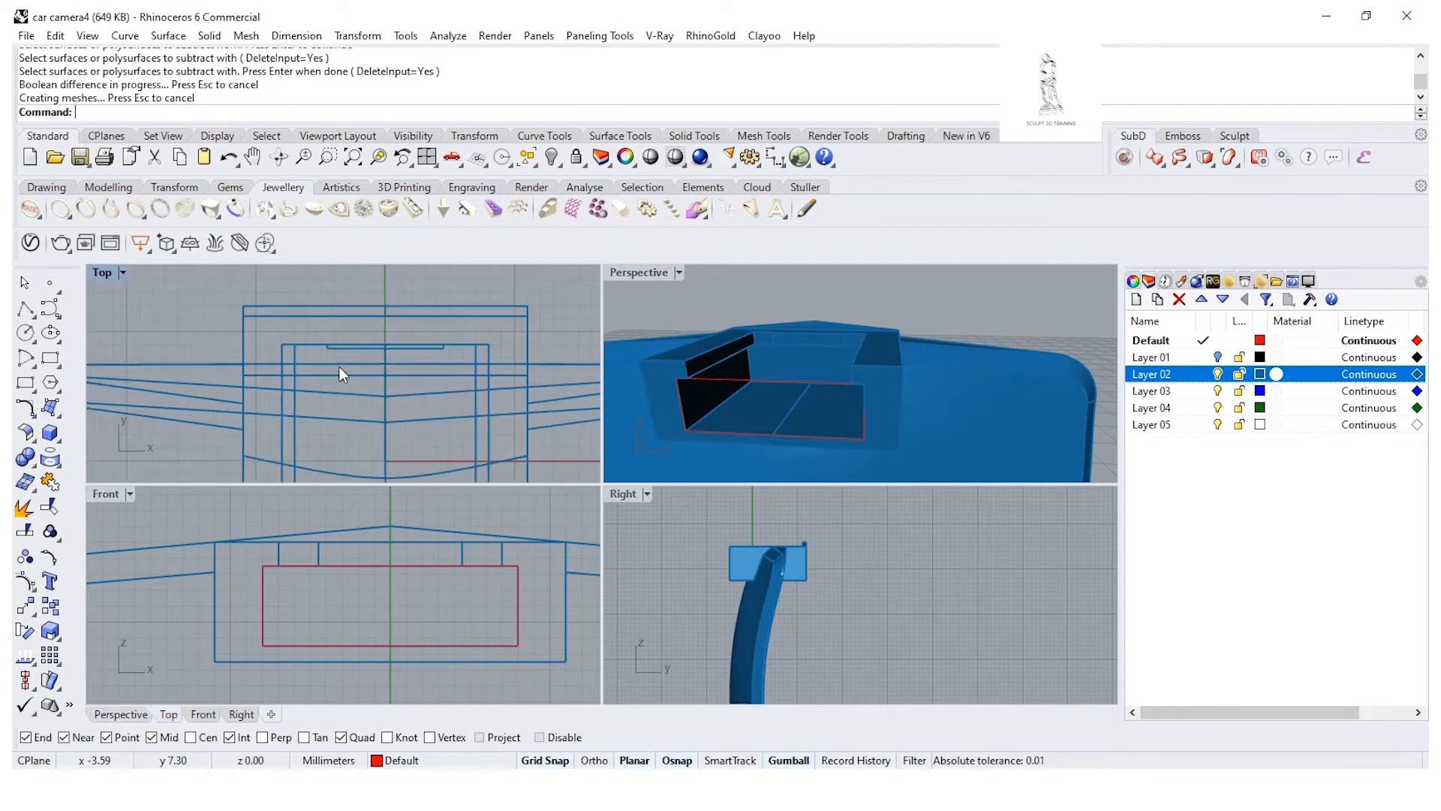
{"action": "left_click", "coordinate": [301, 419]}
{"action": "left_click", "coordinate": [377, 464]}
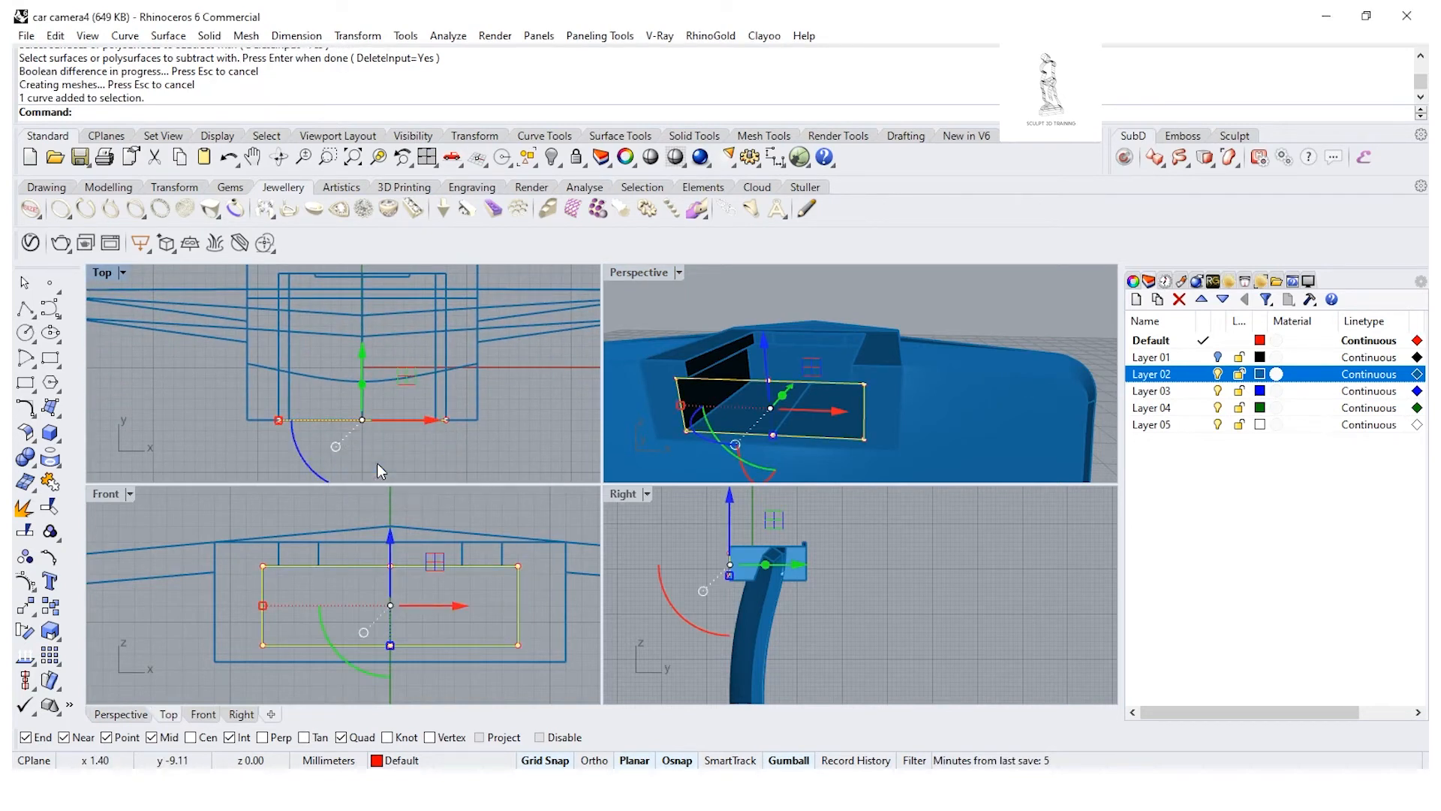
{"action": "key", "text": "Delete"}
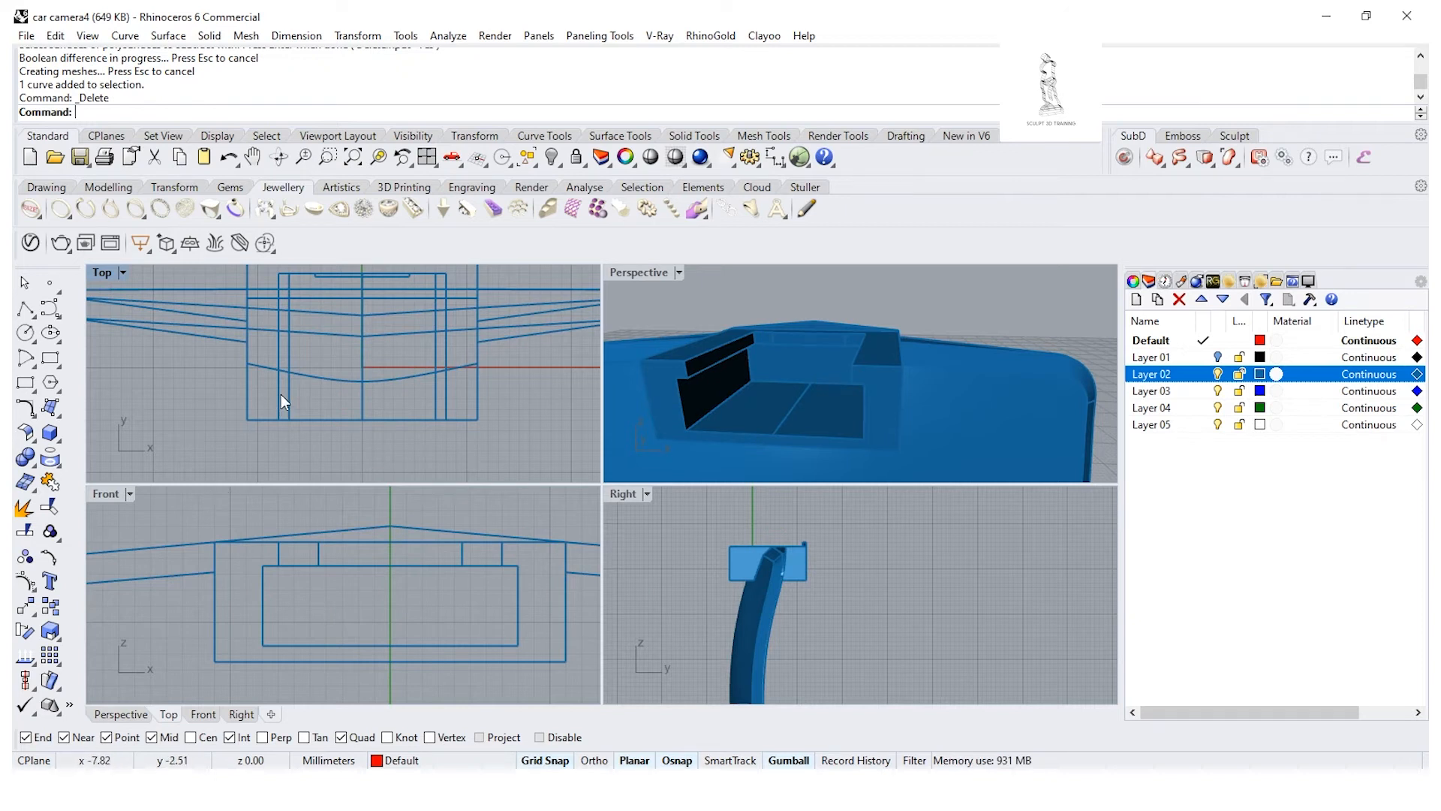
{"action": "right_click_drag", "start_coordinate": [281, 394], "coordinate": [261, 410]}
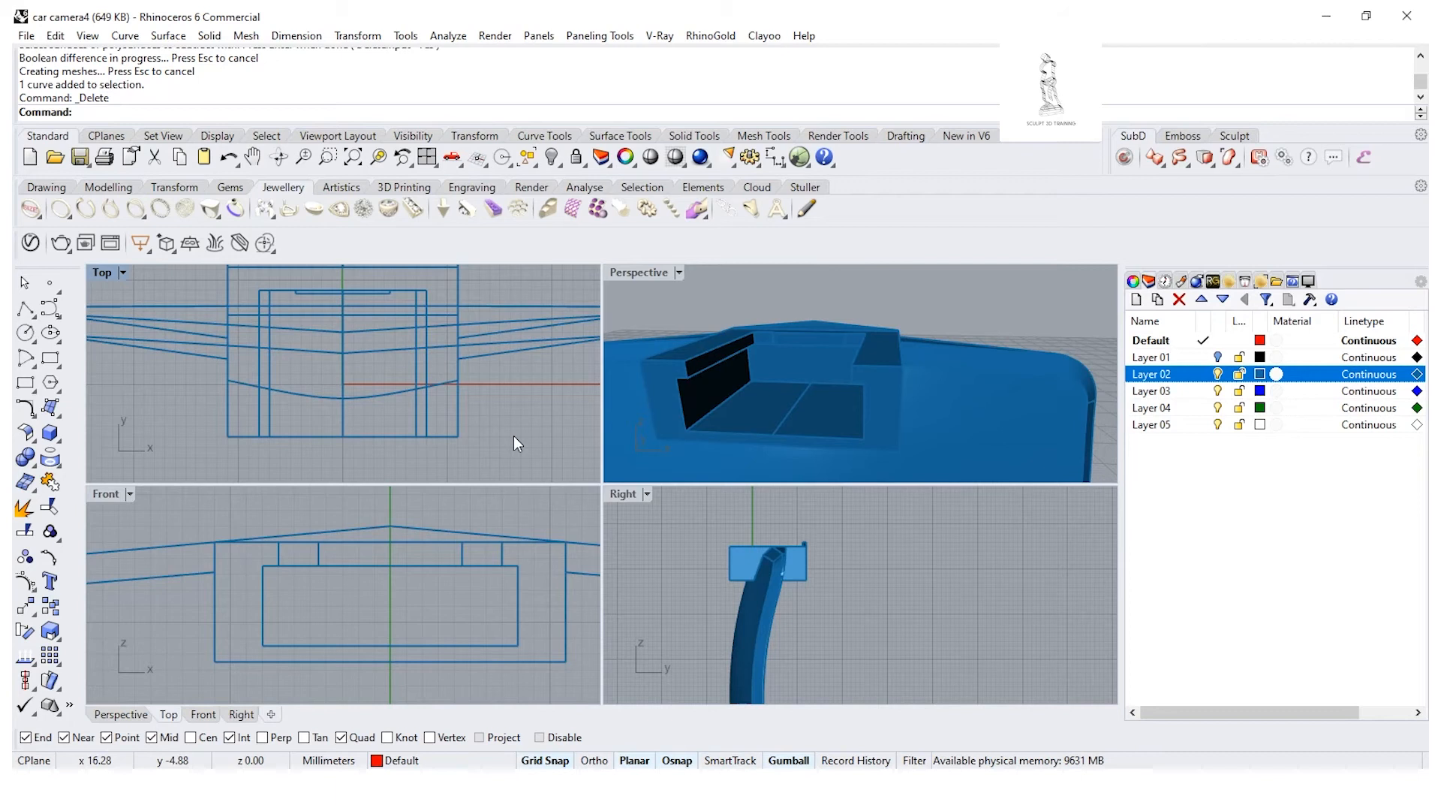
{"action": "left_click", "coordinate": [30, 312]}
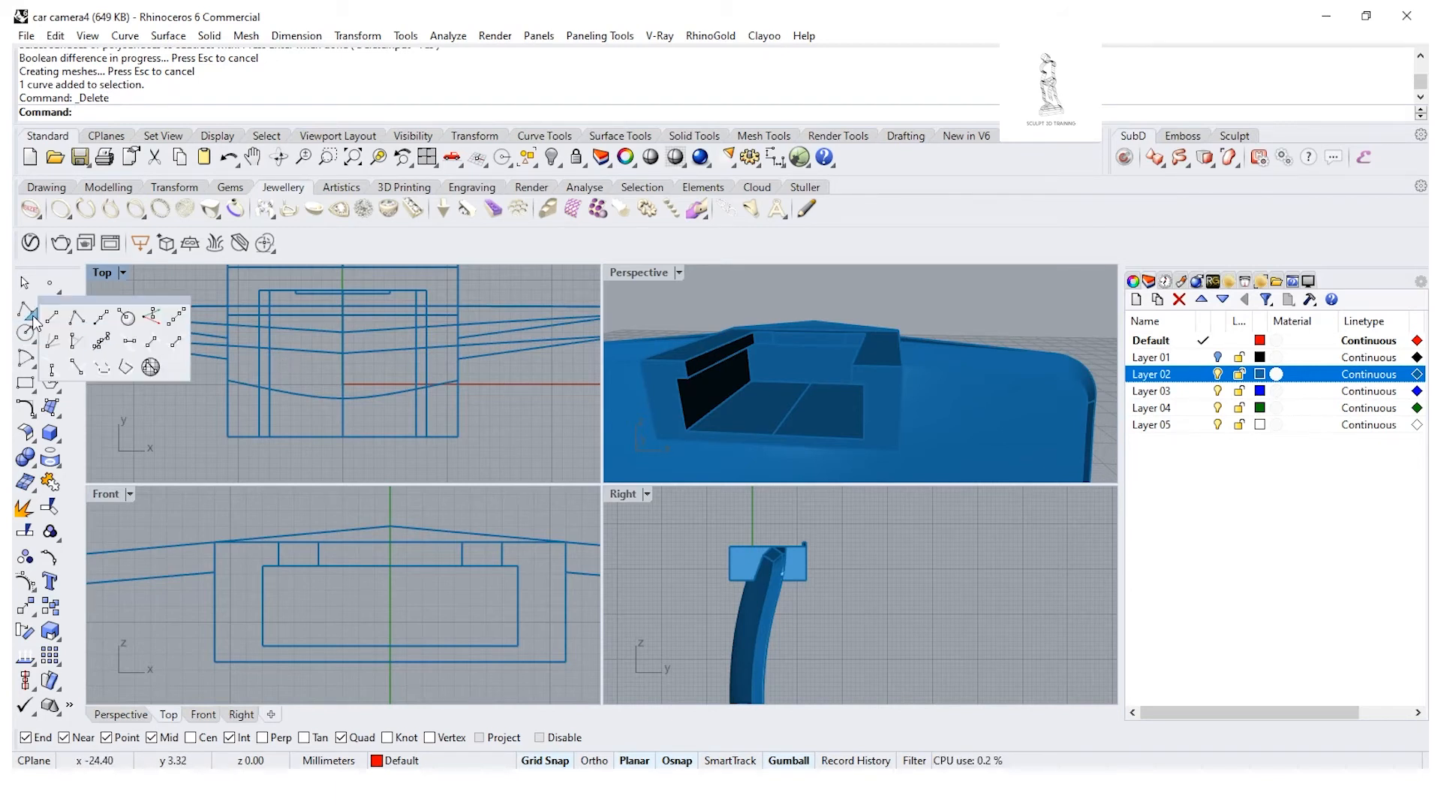
{"action": "left_click", "coordinate": [84, 319]}
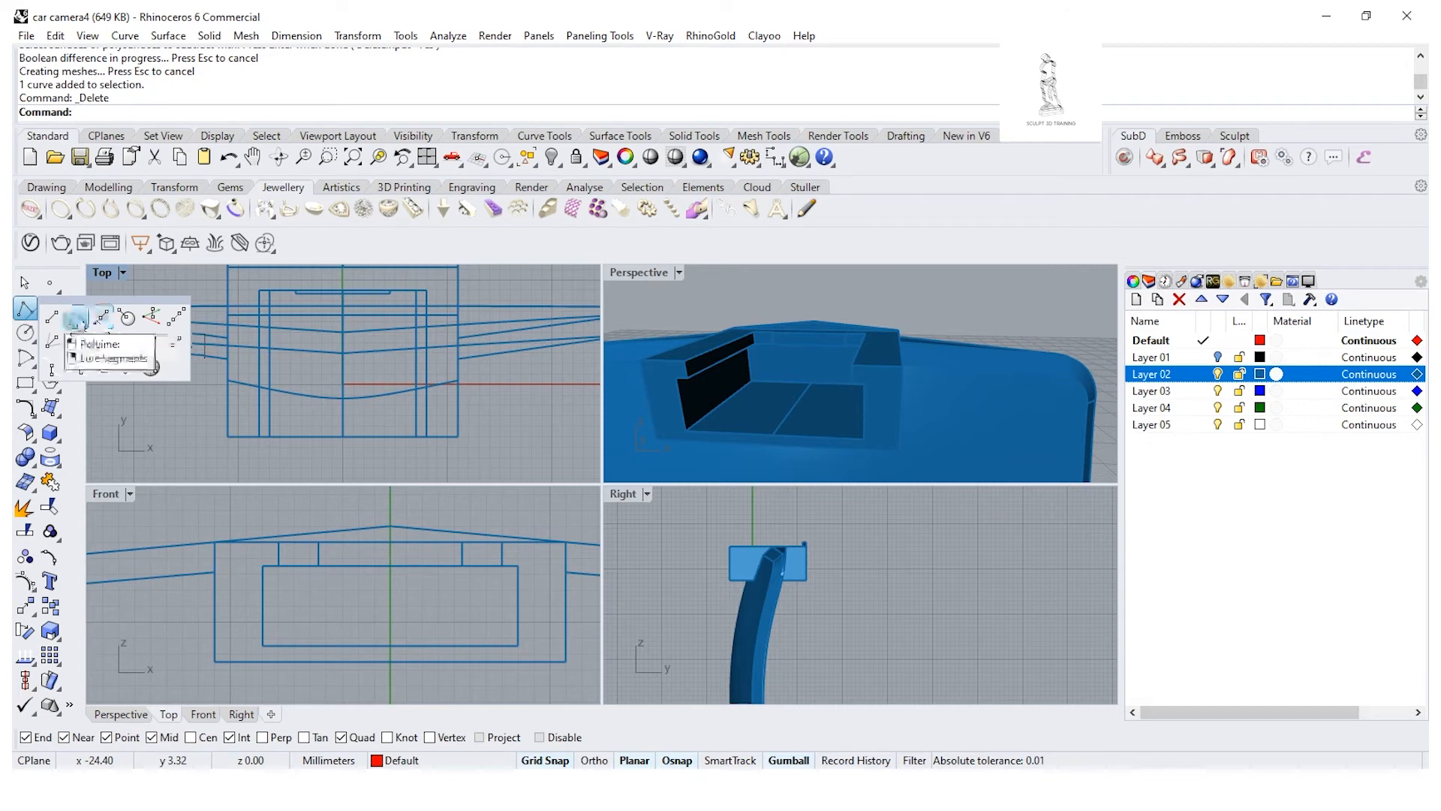
{"action": "left_click", "coordinate": [73, 321]}
{"action": "scroll", "coordinate": [243, 443], "scroll_direction": "up", "scroll_amount": 3}
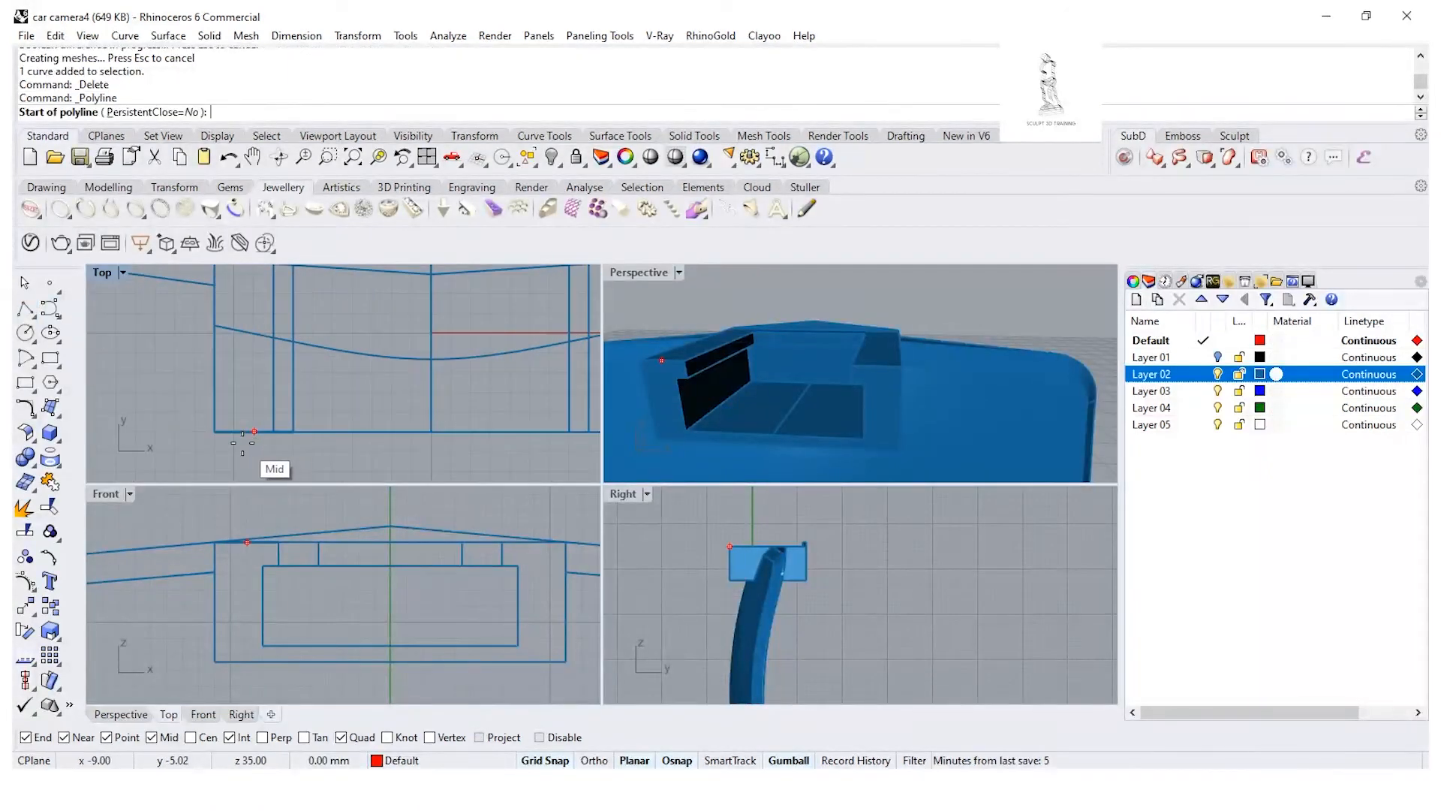
{"action": "left_click", "coordinate": [243, 439]}
{"action": "scroll", "coordinate": [247, 412], "scroll_direction": "down", "scroll_amount": 1}
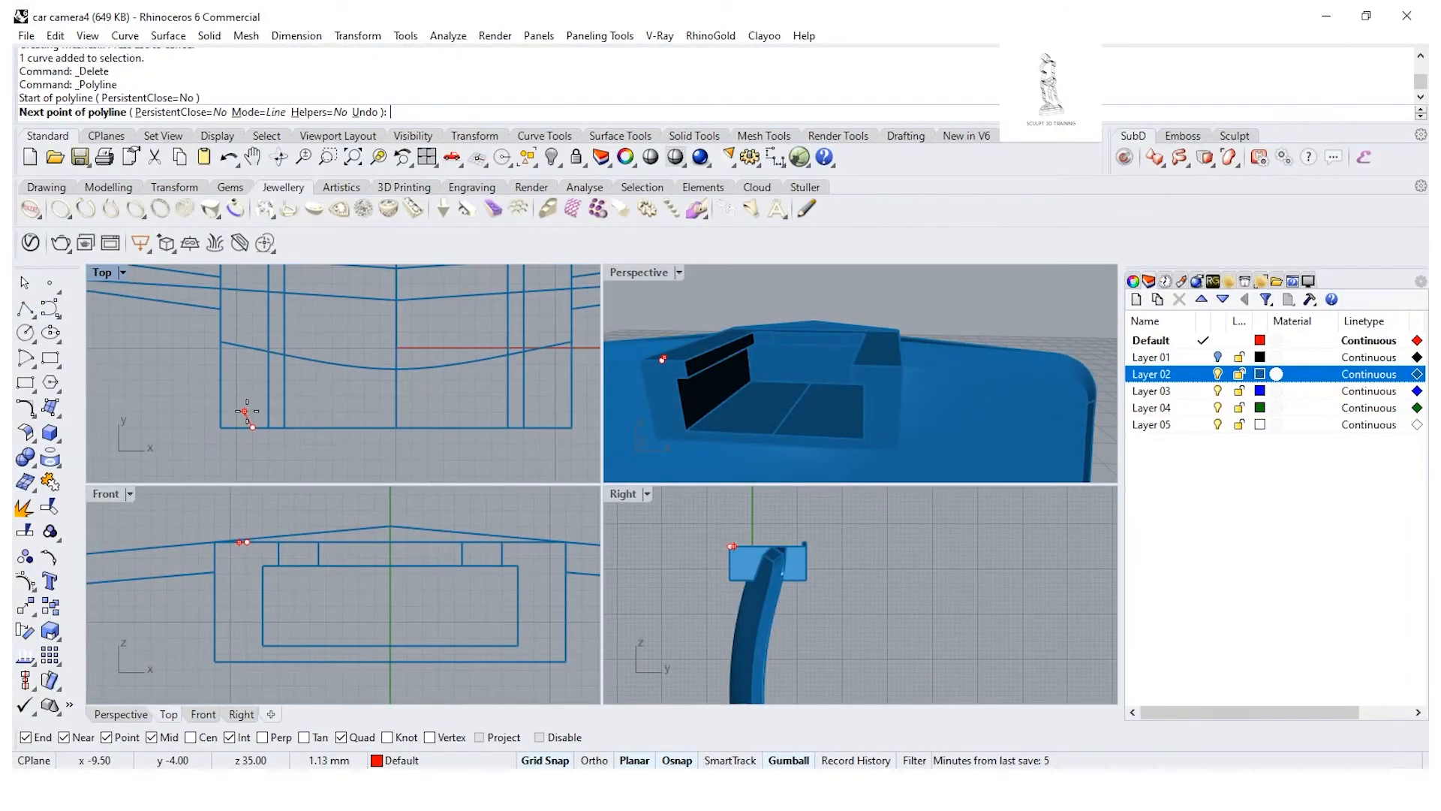
{"action": "left_click", "coordinate": [253, 412]}
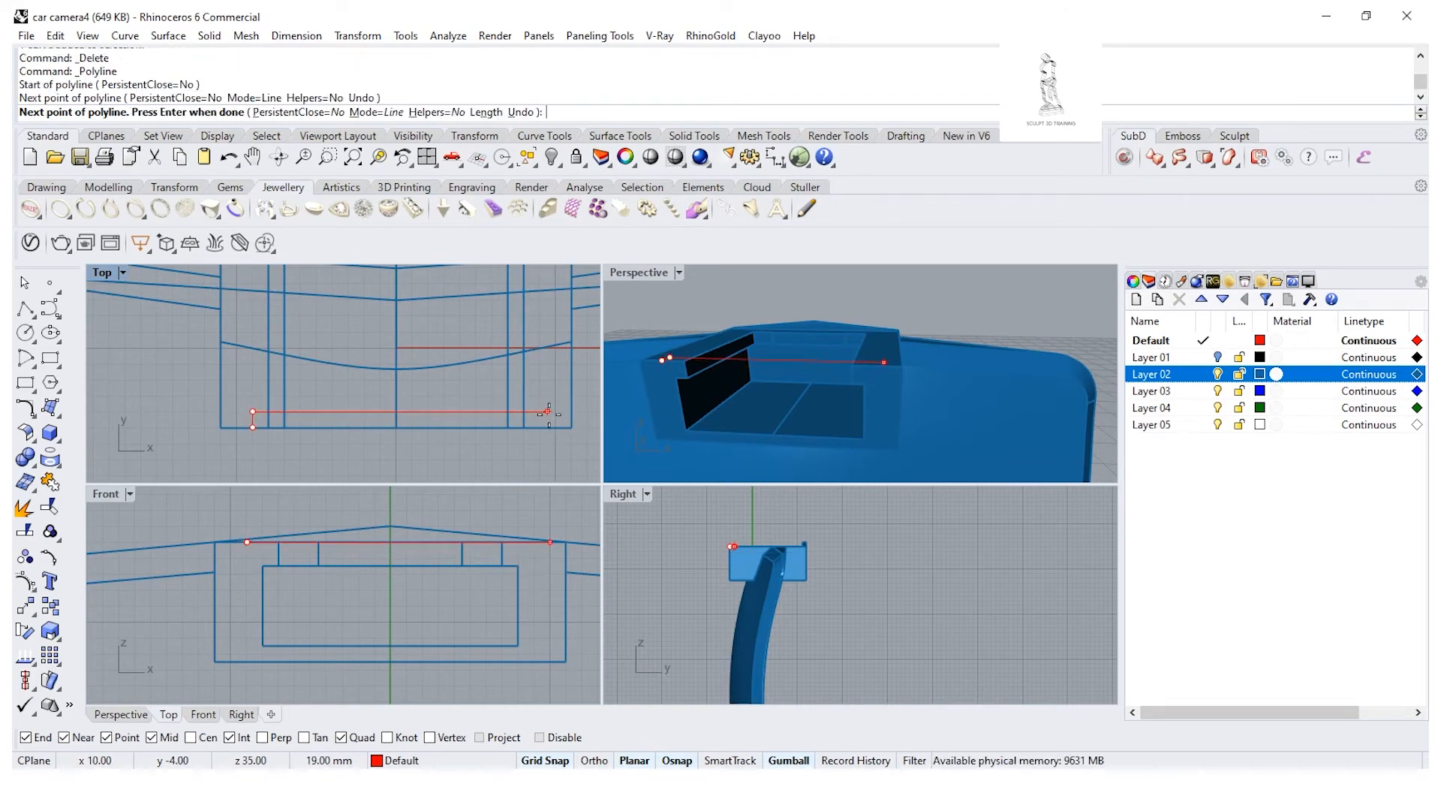
{"action": "left_click", "coordinate": [540, 411]}
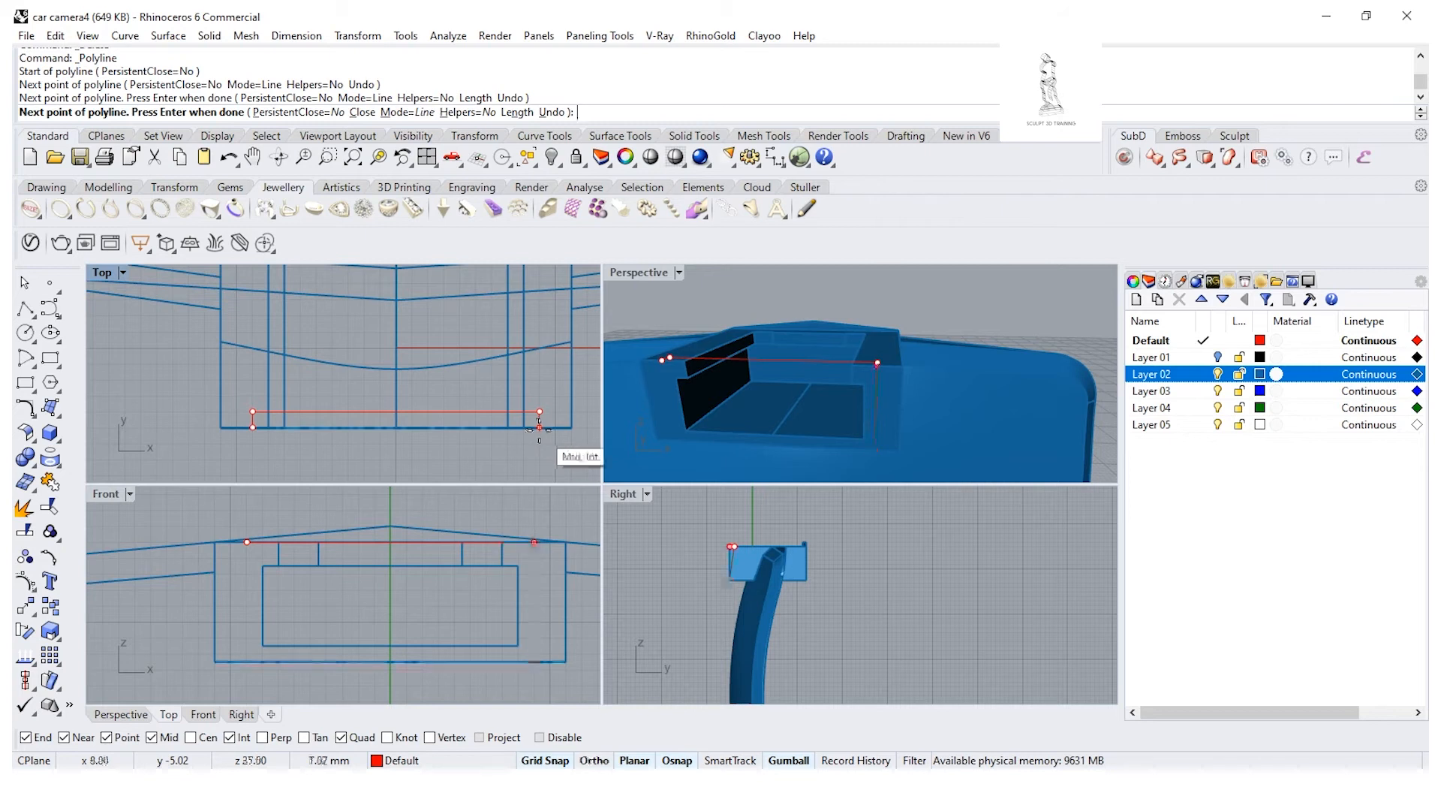
{"action": "key", "text": "Escape"}
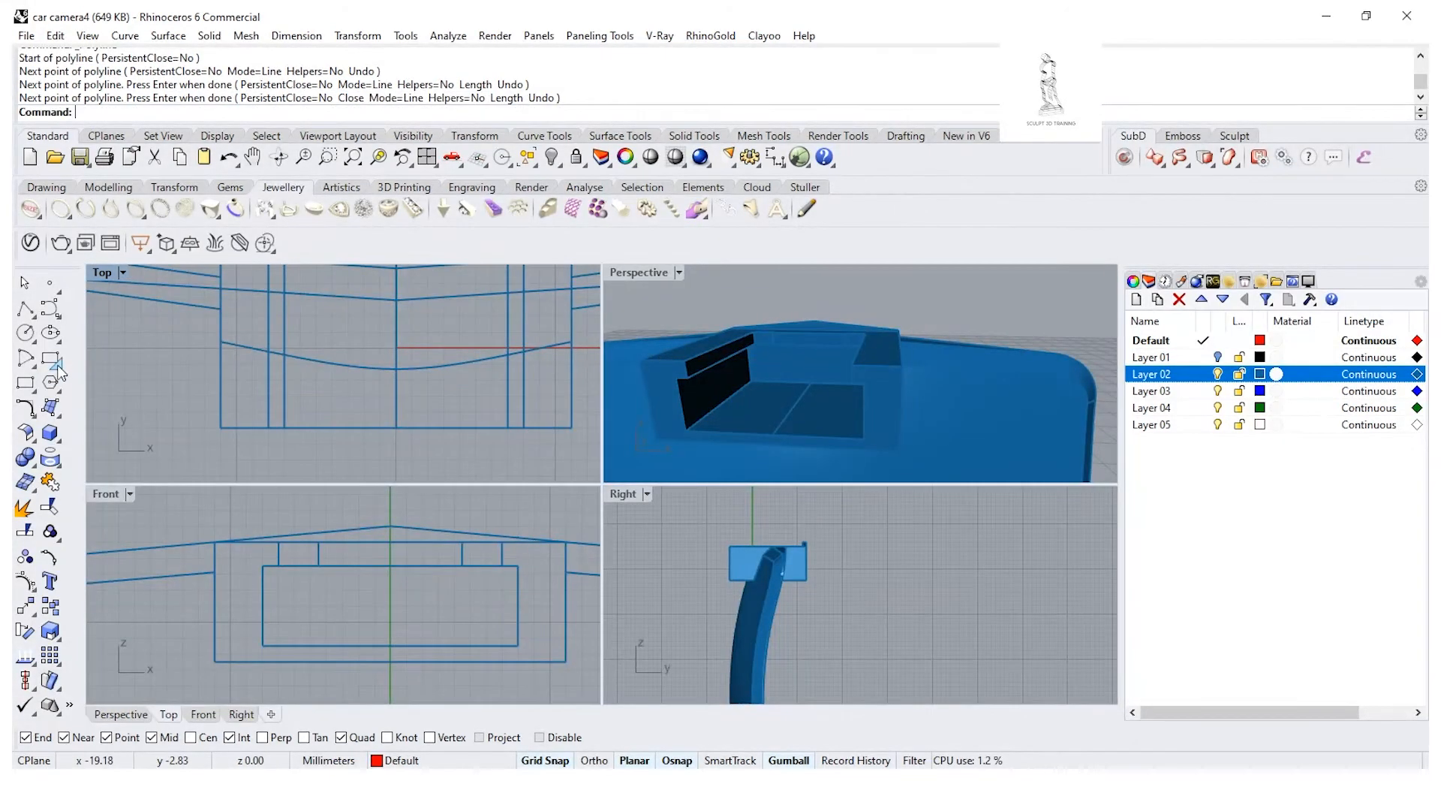
Step: Draw a narrow rectangle about 16 mm wide in the Top view, along the front edge and spanning the slot's full width
{"action": "left_click", "coordinate": [54, 362]}
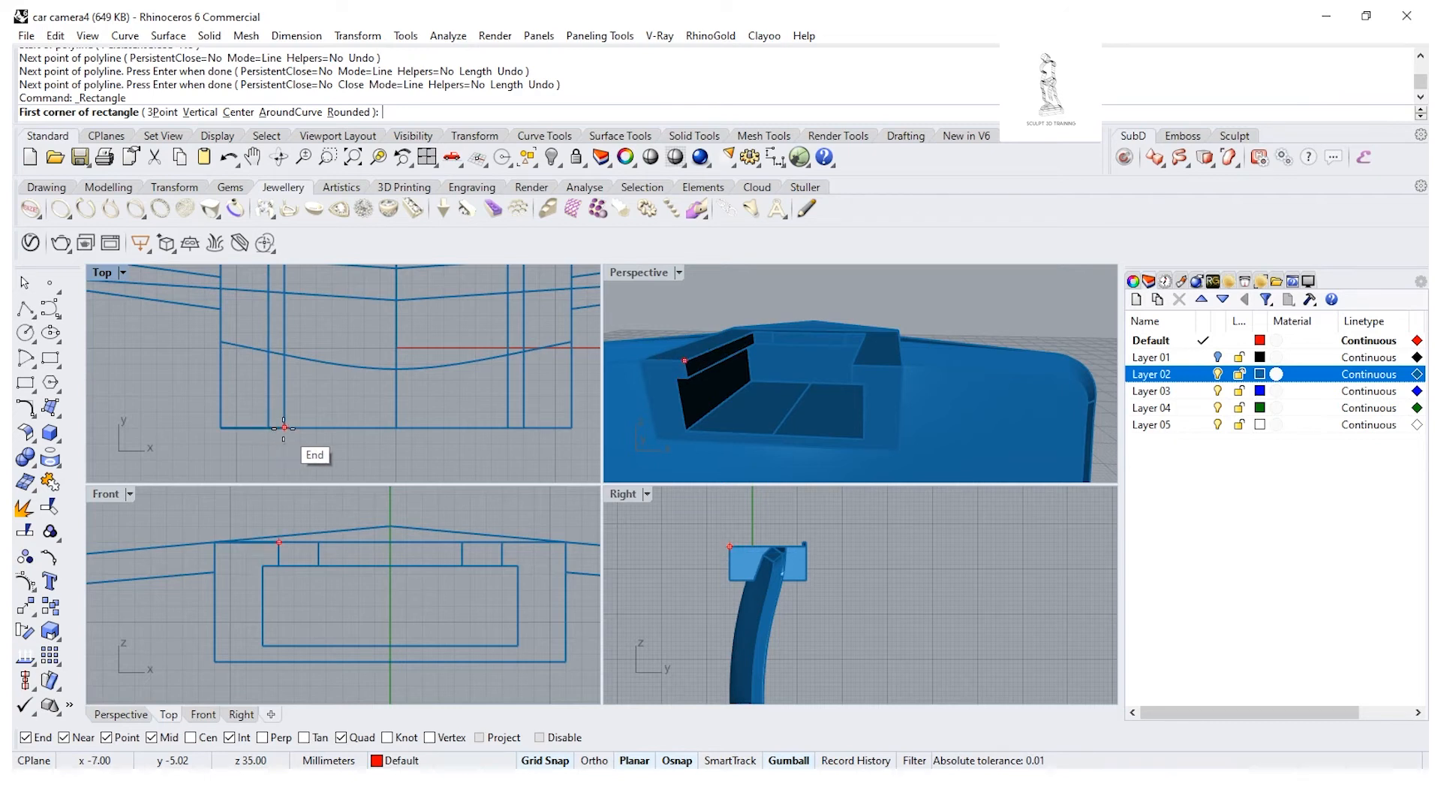
{"action": "right_click_drag", "start_coordinate": [685, 380], "coordinate": [743, 450]}
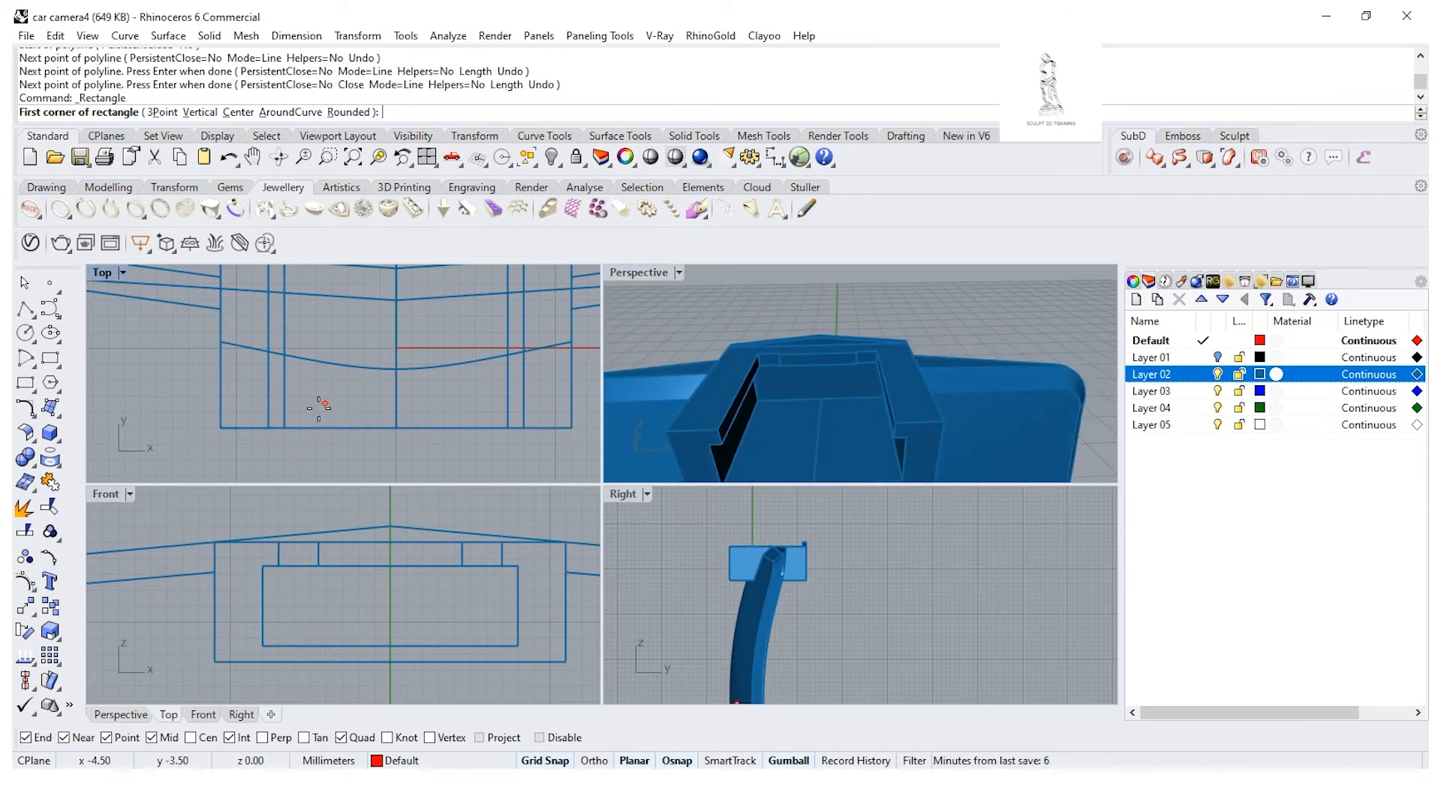
{"action": "left_click", "coordinate": [271, 430]}
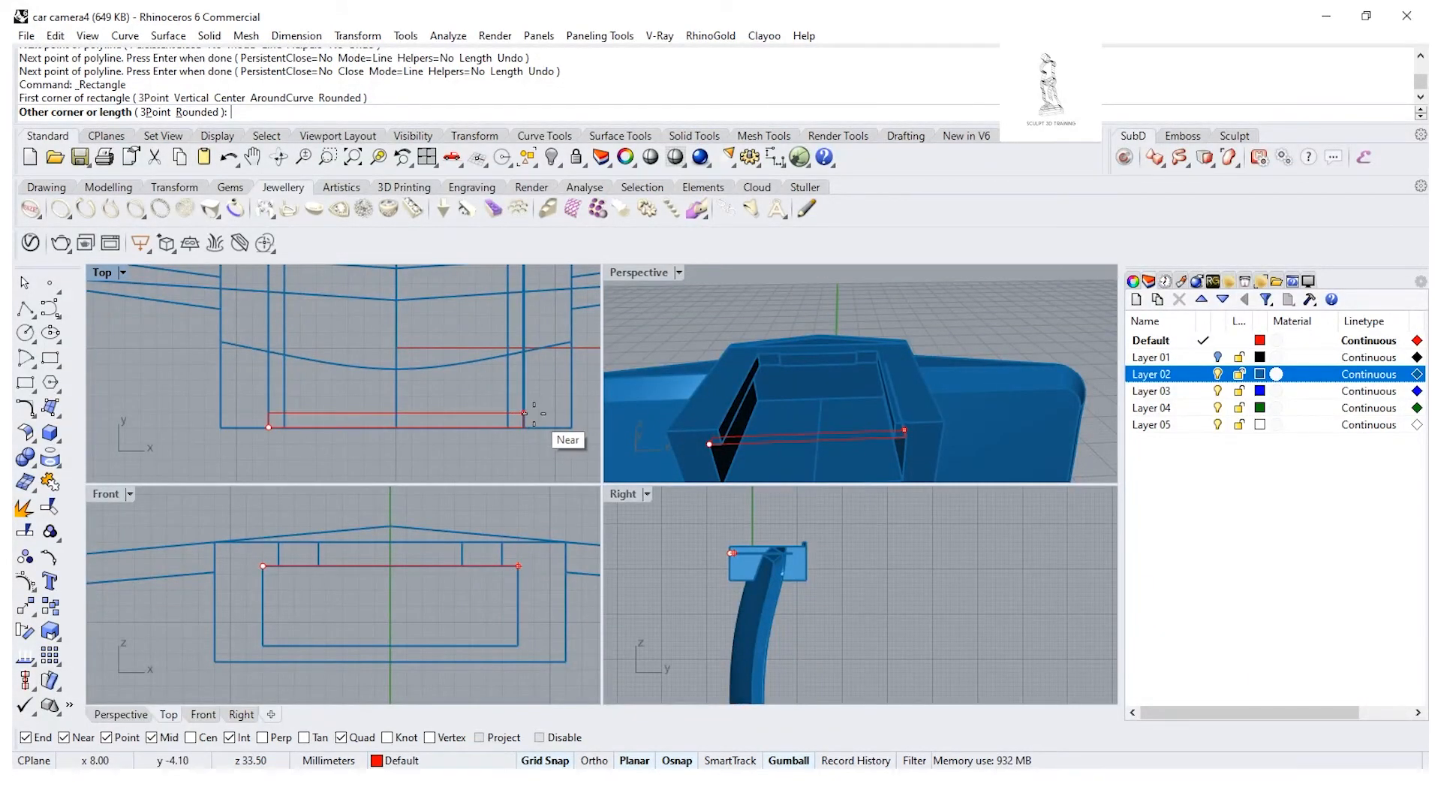
{"action": "scroll", "coordinate": [533, 412], "scroll_direction": "up", "scroll_amount": 5}
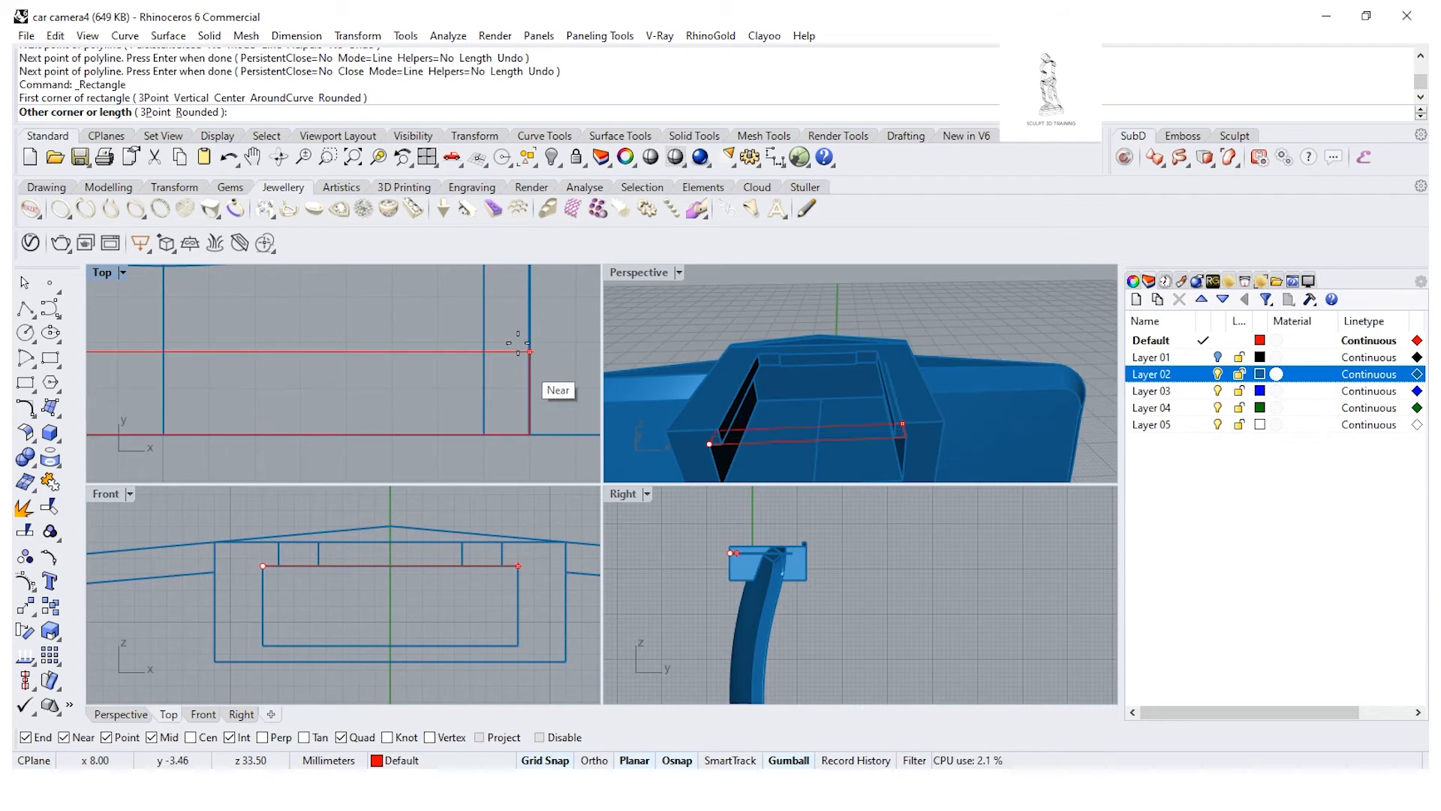
{"action": "left_click", "coordinate": [530, 388]}
{"action": "scroll", "coordinate": [534, 389], "scroll_direction": "down", "scroll_amount": 4}
Step: Extrude the narrow rectangle straight up as a solid, past the top of the mount block
{"action": "left_click", "coordinate": [439, 393]}
{"action": "scroll", "coordinate": [394, 417], "scroll_direction": "down", "scroll_amount": 3}
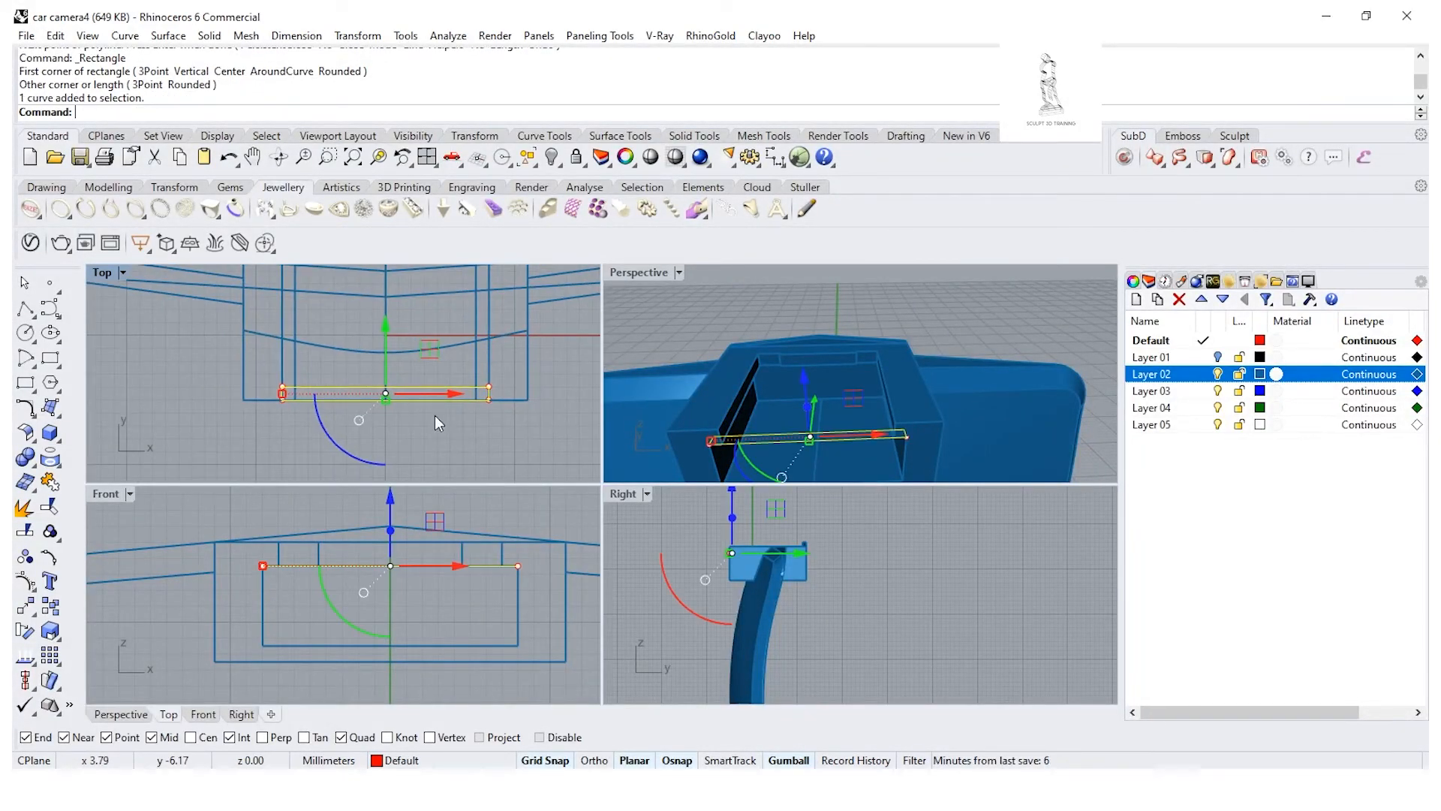
{"action": "right_click_drag", "start_coordinate": [807, 370], "coordinate": [876, 327]}
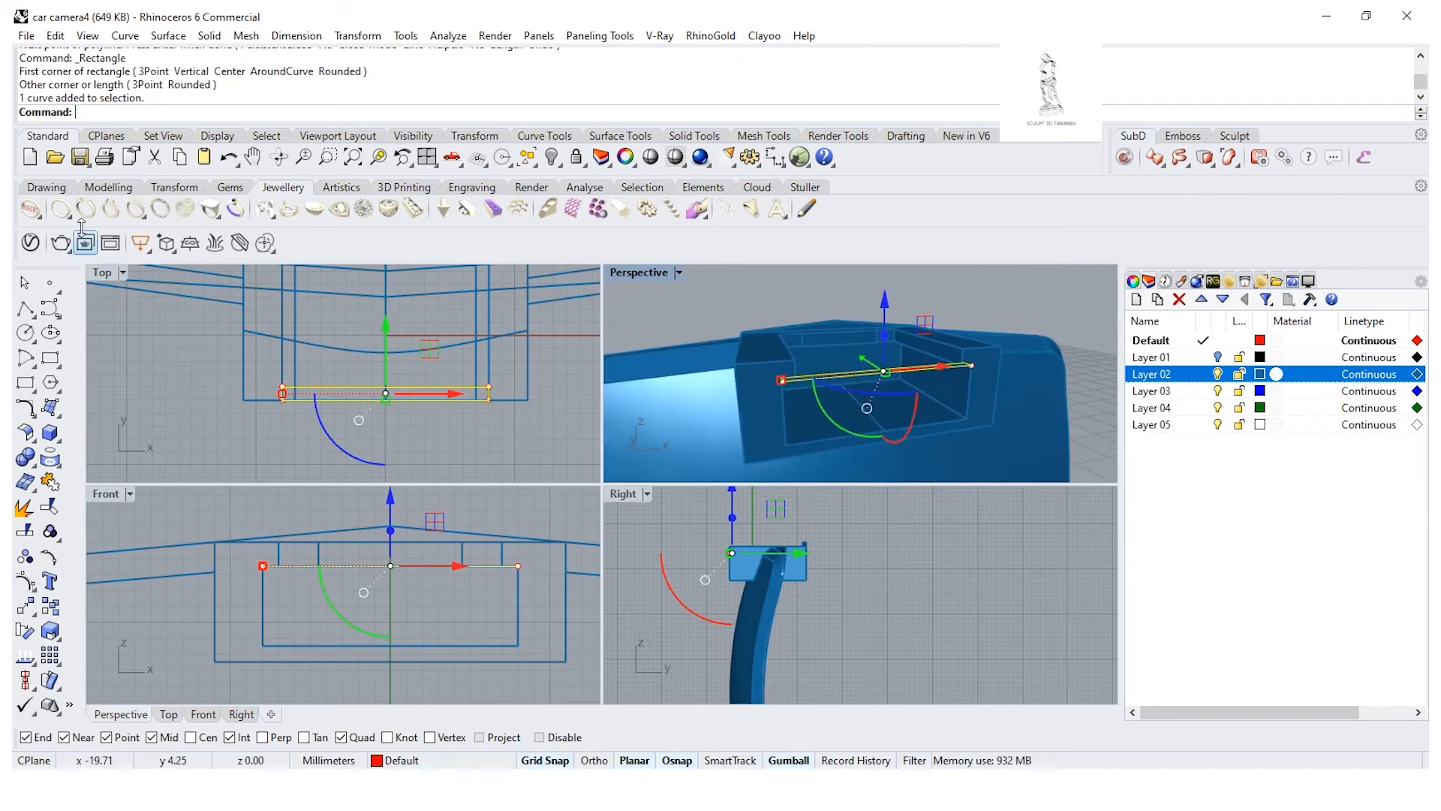
{"action": "left_click", "coordinate": [209, 35]}
{"action": "mouse_move", "coordinate": [345, 348]}
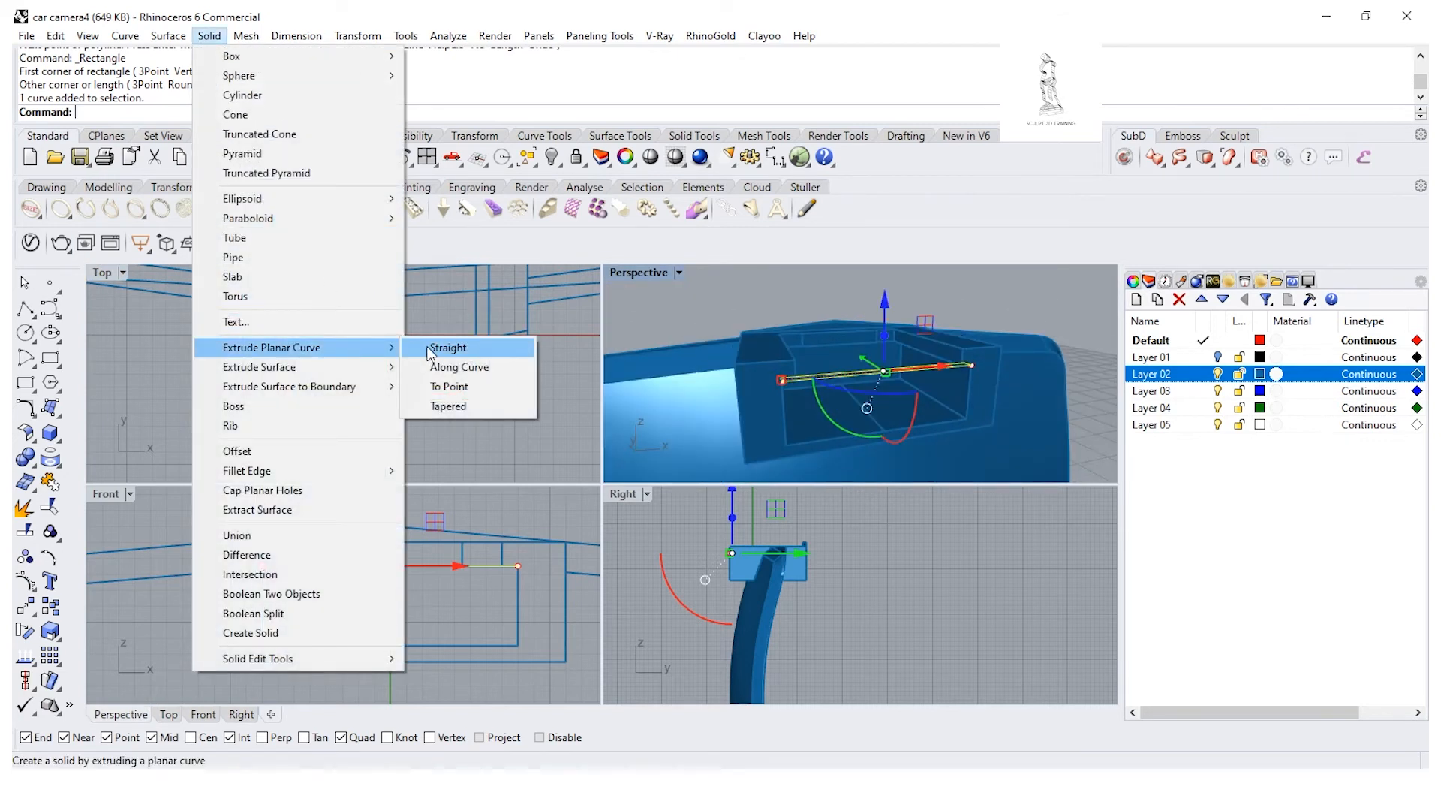
{"action": "left_click", "coordinate": [447, 348]}
{"action": "key", "text": "Return"}
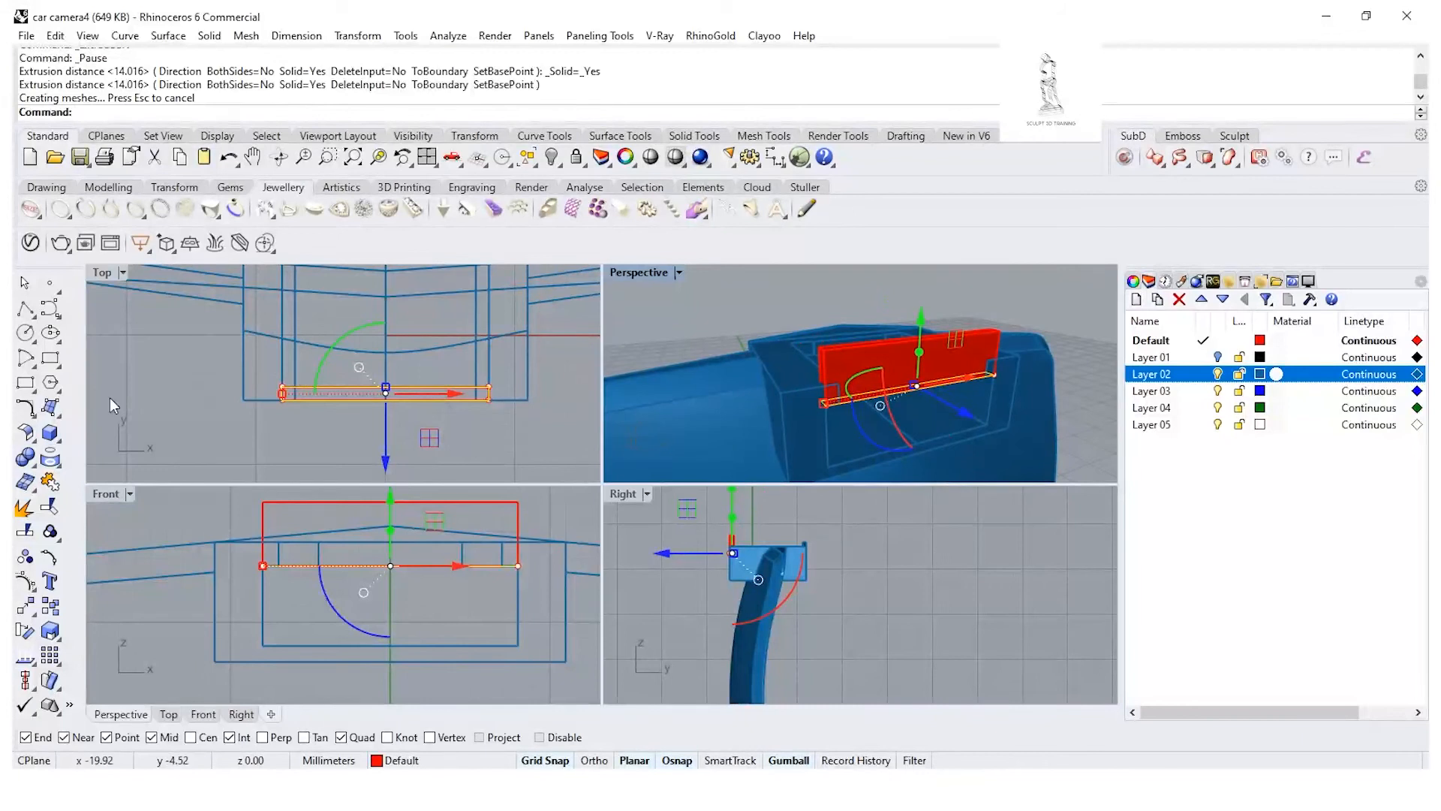
Step: Subtract the thin extruded slab from the front of the mount block with Boolean Difference
{"action": "left_click", "coordinate": [32, 459]}
{"action": "left_click", "coordinate": [76, 466]}
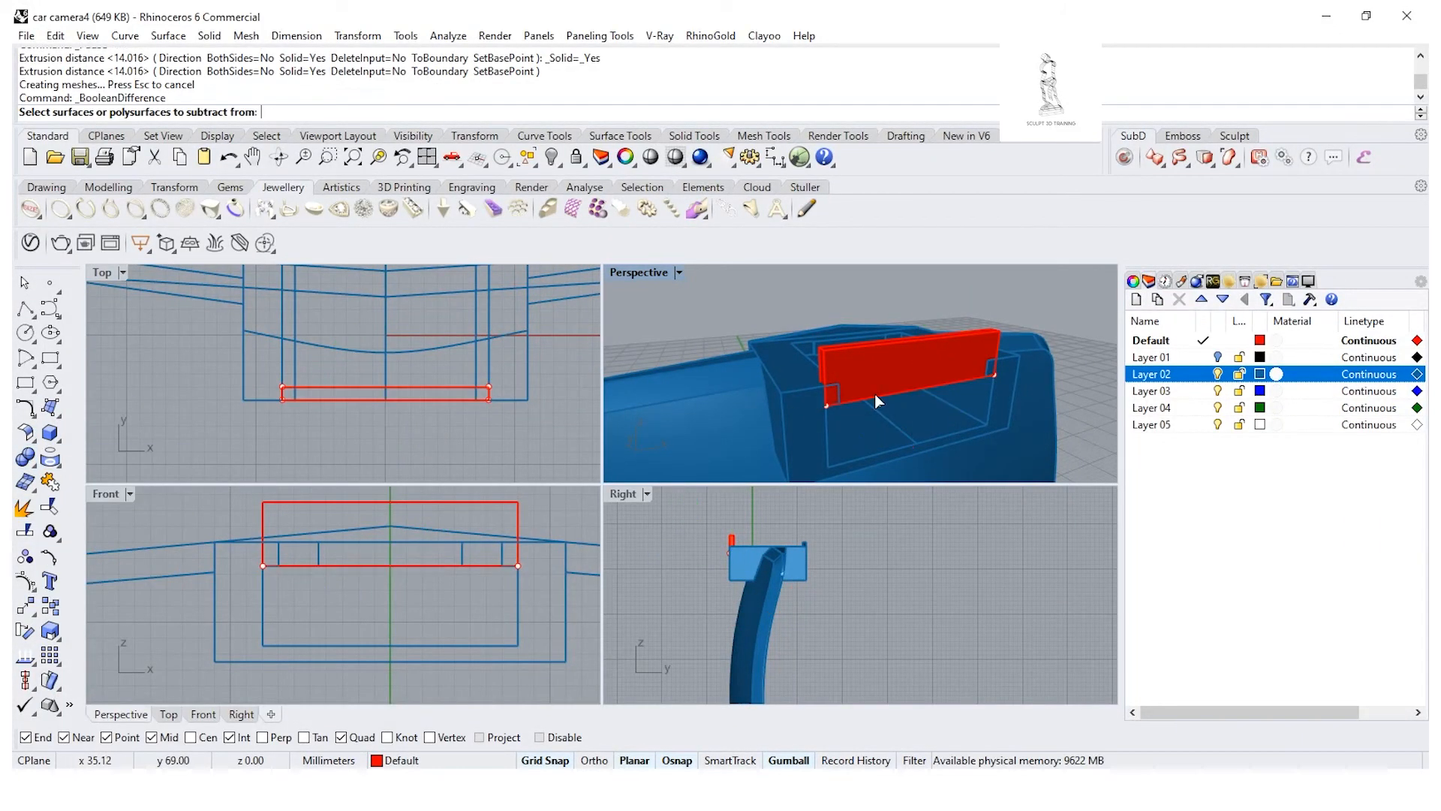
{"action": "left_click", "coordinate": [875, 393]}
{"action": "key", "text": "Return"}
{"action": "left_click", "coordinate": [876, 360]}
{"action": "key", "text": "Return"}
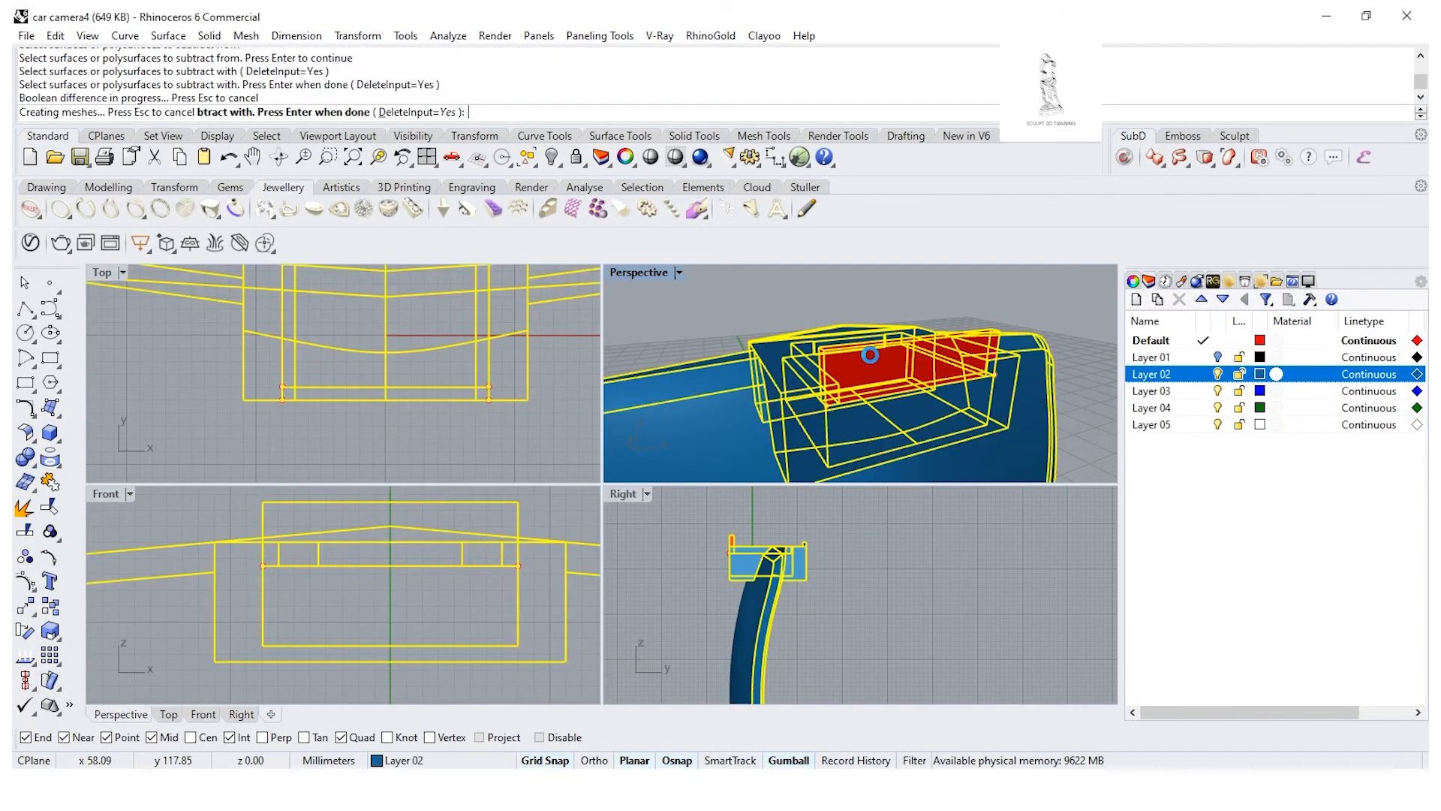
Step: Delete the leftover narrow rectangle curve at the front of the mount block
{"action": "right_click_drag", "start_coordinate": [943, 355], "coordinate": [747, 351]}
{"action": "left_click", "coordinate": [775, 420]}
{"action": "key", "text": "Delete"}
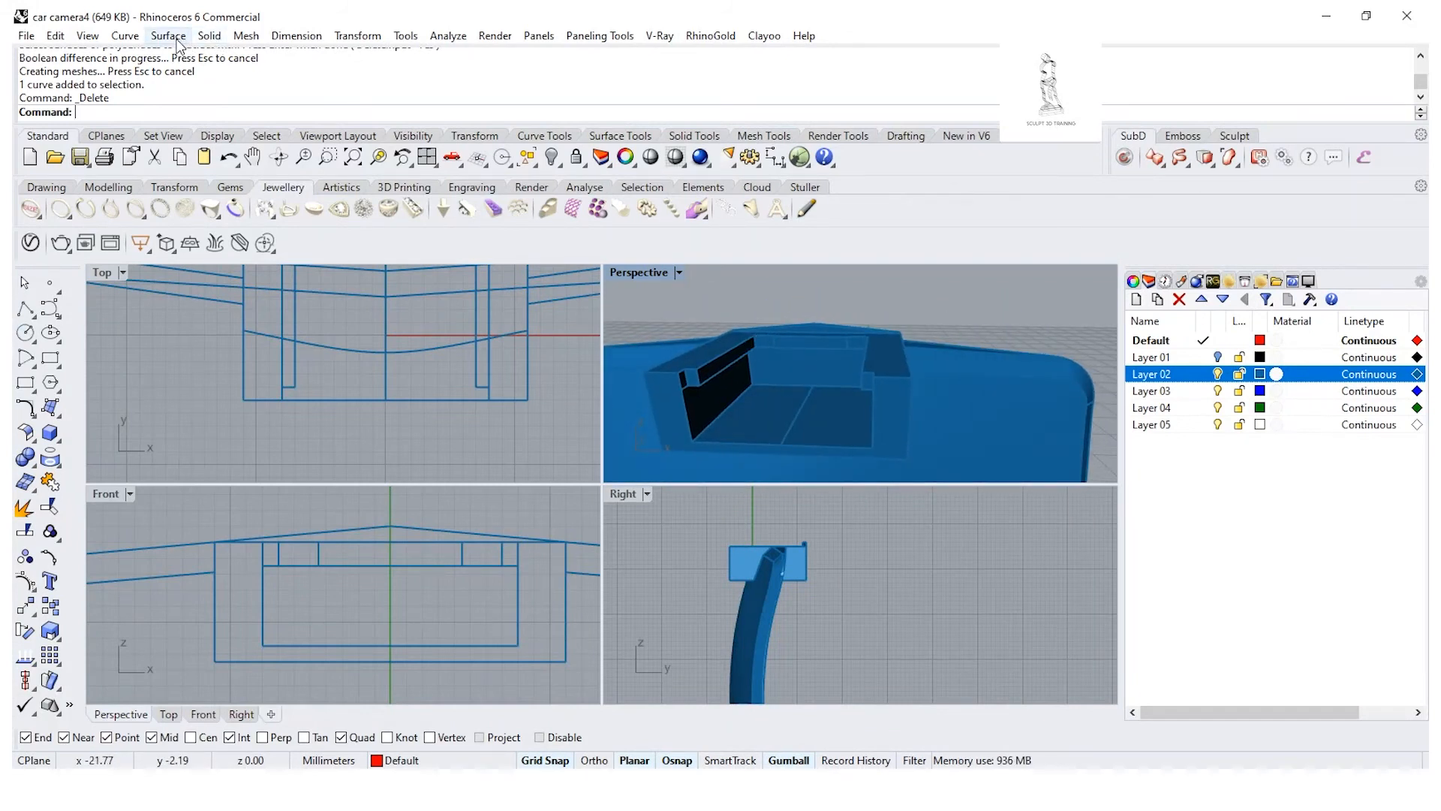
Step: Try to fillet the mount block's two lower side edges, two top front edges and both inner notch corners with a 1 mm radius
{"action": "left_click", "coordinate": [209, 35]}
{"action": "mouse_move", "coordinate": [351, 470]}
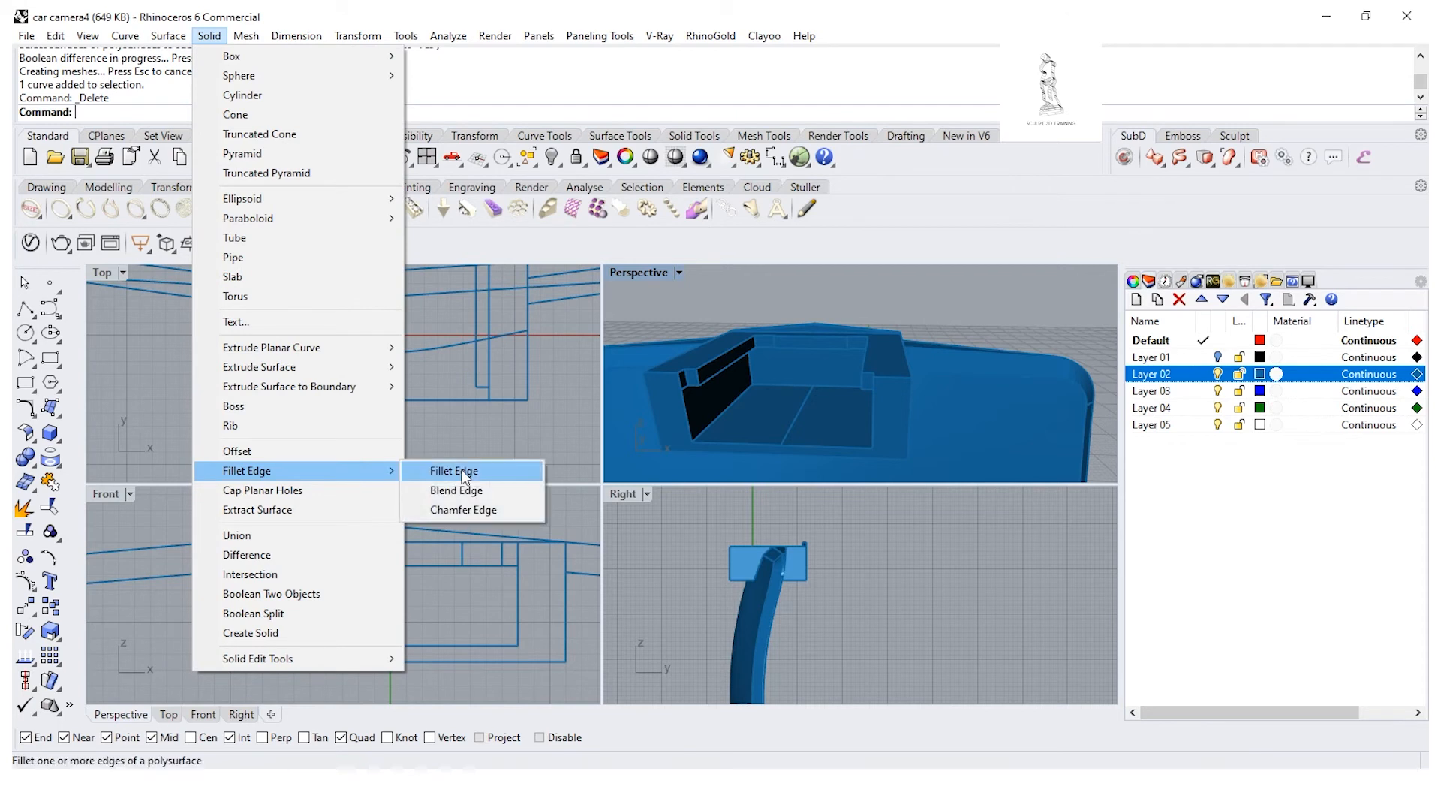
{"action": "left_click", "coordinate": [455, 470]}
{"action": "right_click_drag", "start_coordinate": [760, 402], "coordinate": [836, 360]}
{"action": "key", "text": "Return"}
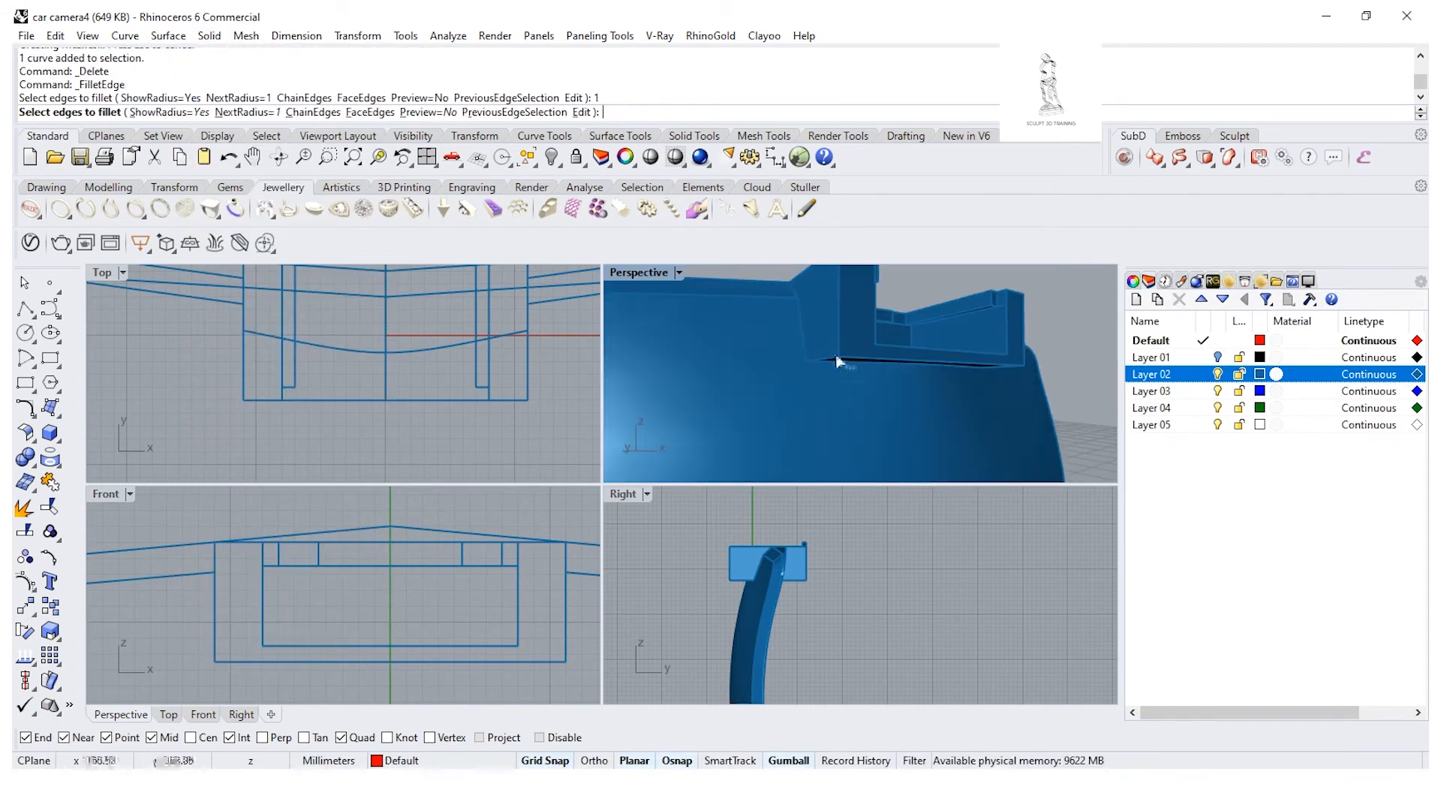
{"action": "left_click", "coordinate": [827, 358]}
{"action": "right_click_drag", "start_coordinate": [937, 351], "coordinate": [736, 426]}
{"action": "left_click", "coordinate": [818, 389]}
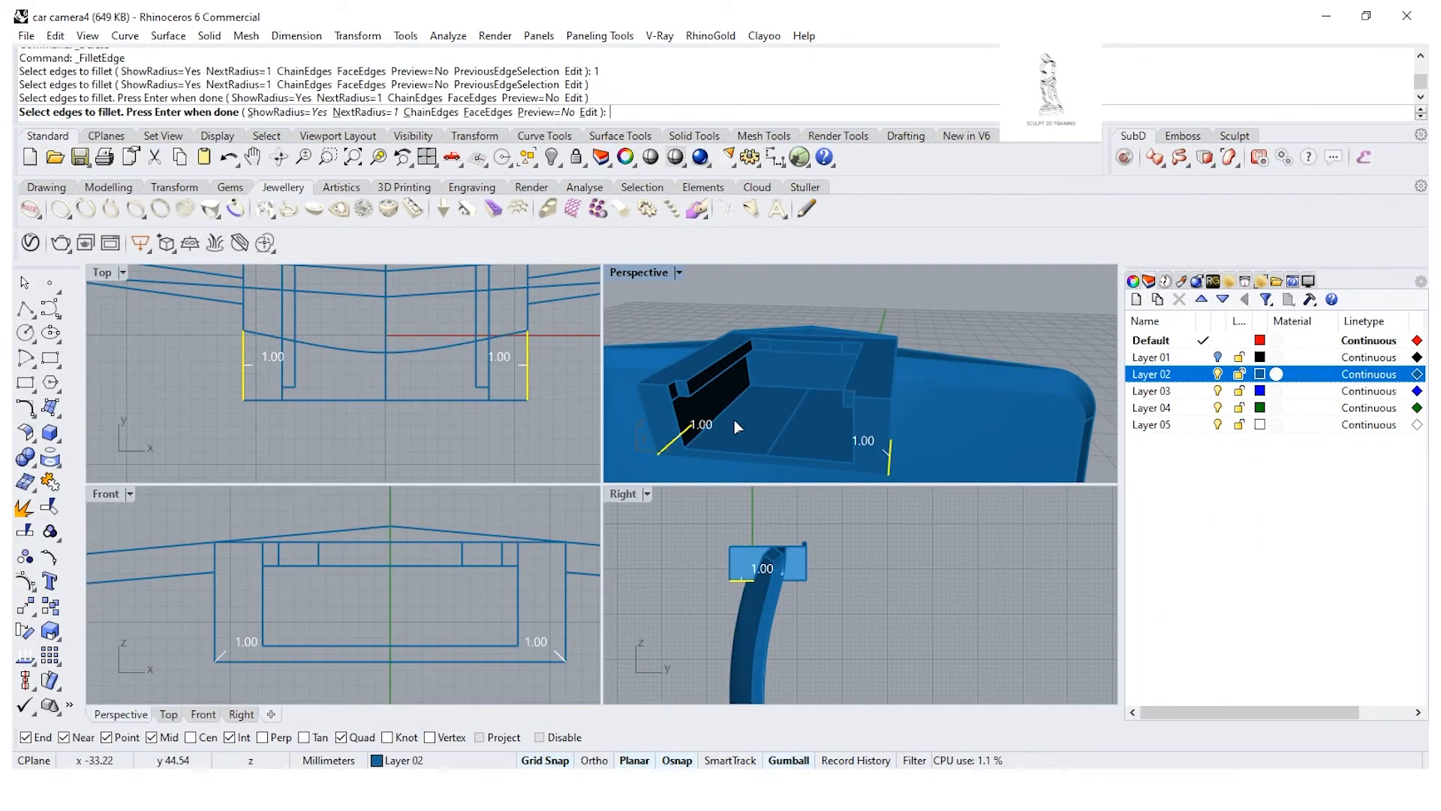
{"action": "scroll", "coordinate": [680, 403], "scroll_direction": "up", "scroll_amount": 2}
{"action": "left_click", "coordinate": [690, 386]}
{"action": "left_click", "coordinate": [645, 379]}
{"action": "left_click", "coordinate": [939, 398]}
{"action": "right_click_drag", "start_coordinate": [939, 397], "coordinate": [955, 408]}
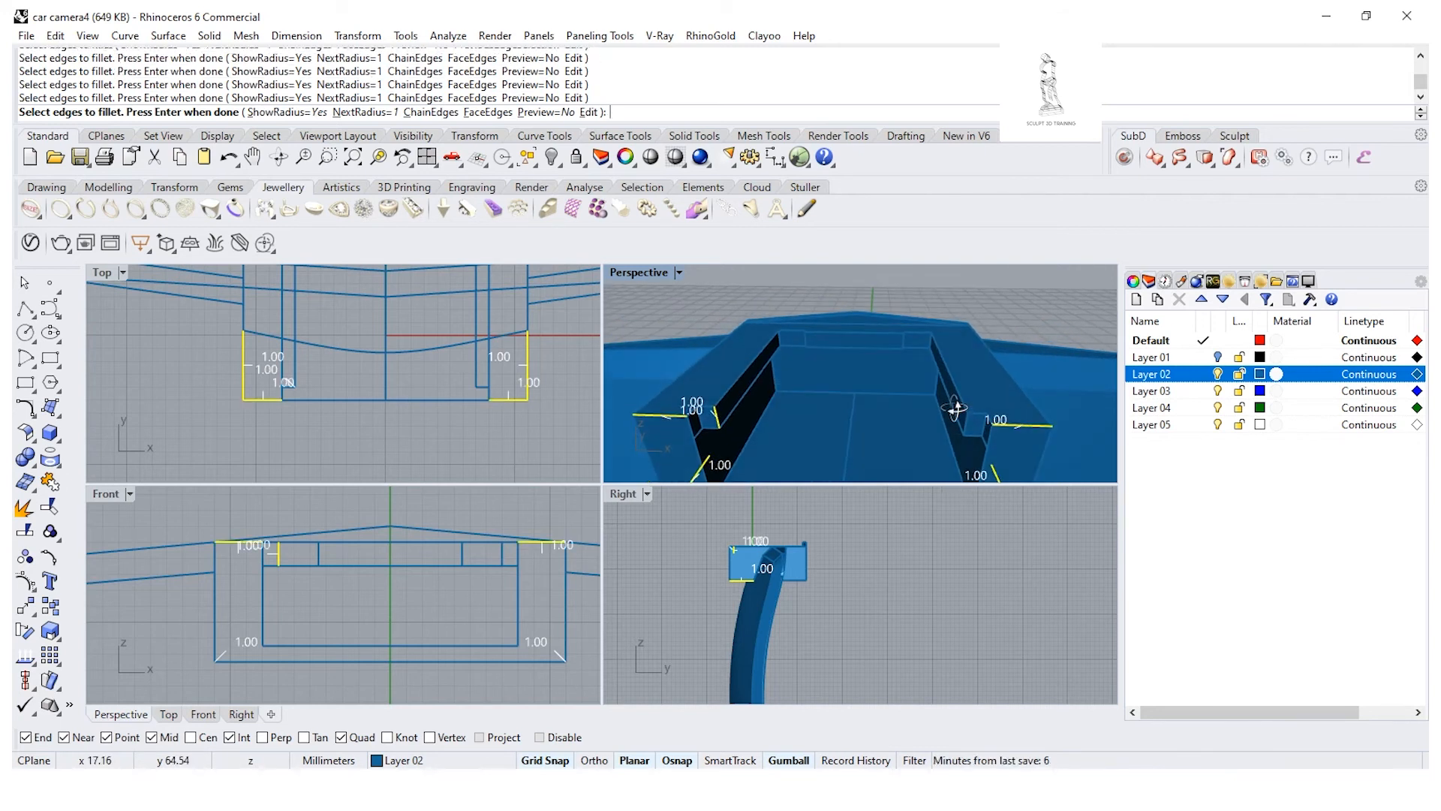
{"action": "scroll", "coordinate": [967, 430], "scroll_direction": "up", "scroll_amount": 2}
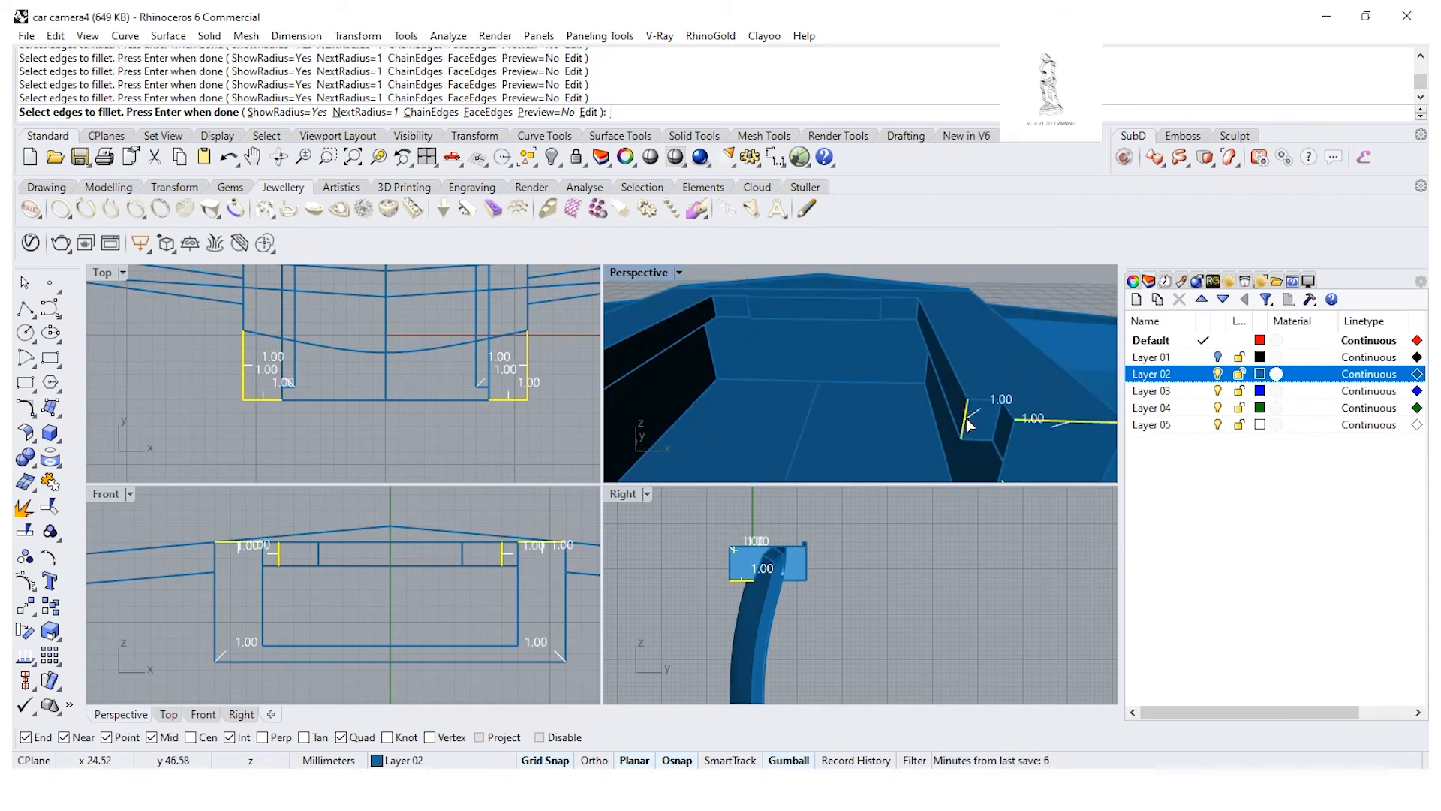
{"action": "key", "text": "Return"}
{"action": "key", "text": "Return"}
Step: Check the notch corners up close and undo the multi-edge fillet on the mount block
{"action": "right_click_drag", "start_coordinate": [1047, 427], "coordinate": [1026, 408]}
{"action": "scroll", "coordinate": [1035, 409], "scroll_direction": "down", "scroll_amount": 5}
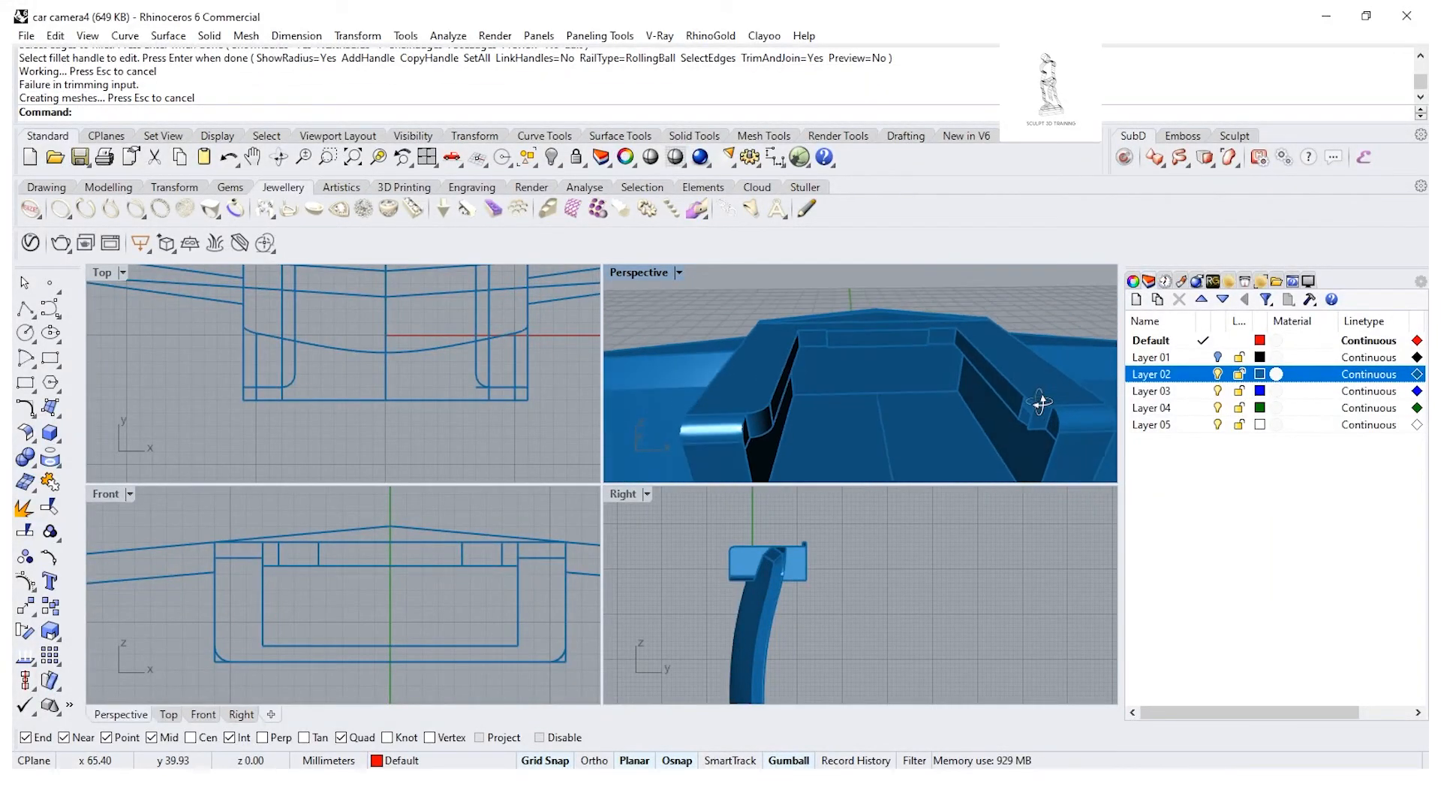
{"action": "scroll", "coordinate": [1040, 404], "scroll_direction": "up", "scroll_amount": 3}
{"action": "key", "text": "ctrl+a"}
{"action": "right_click", "coordinate": [1052, 403]}
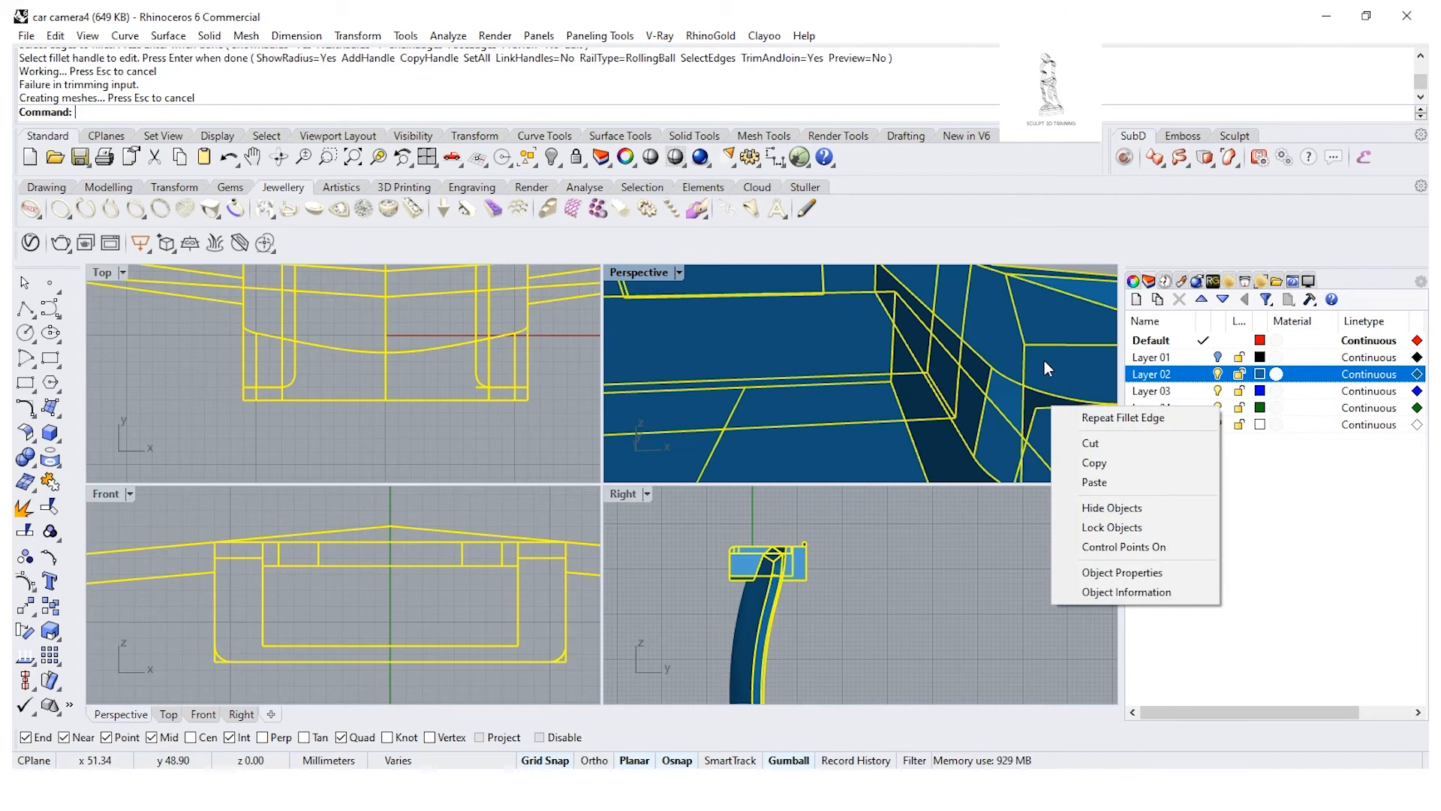
{"action": "left_click", "coordinate": [1033, 358]}
{"action": "scroll", "coordinate": [1033, 358], "scroll_direction": "down", "scroll_amount": 4}
{"action": "key", "text": "Escape"}
{"action": "right_click_drag", "start_coordinate": [1038, 358], "coordinate": [990, 407]}
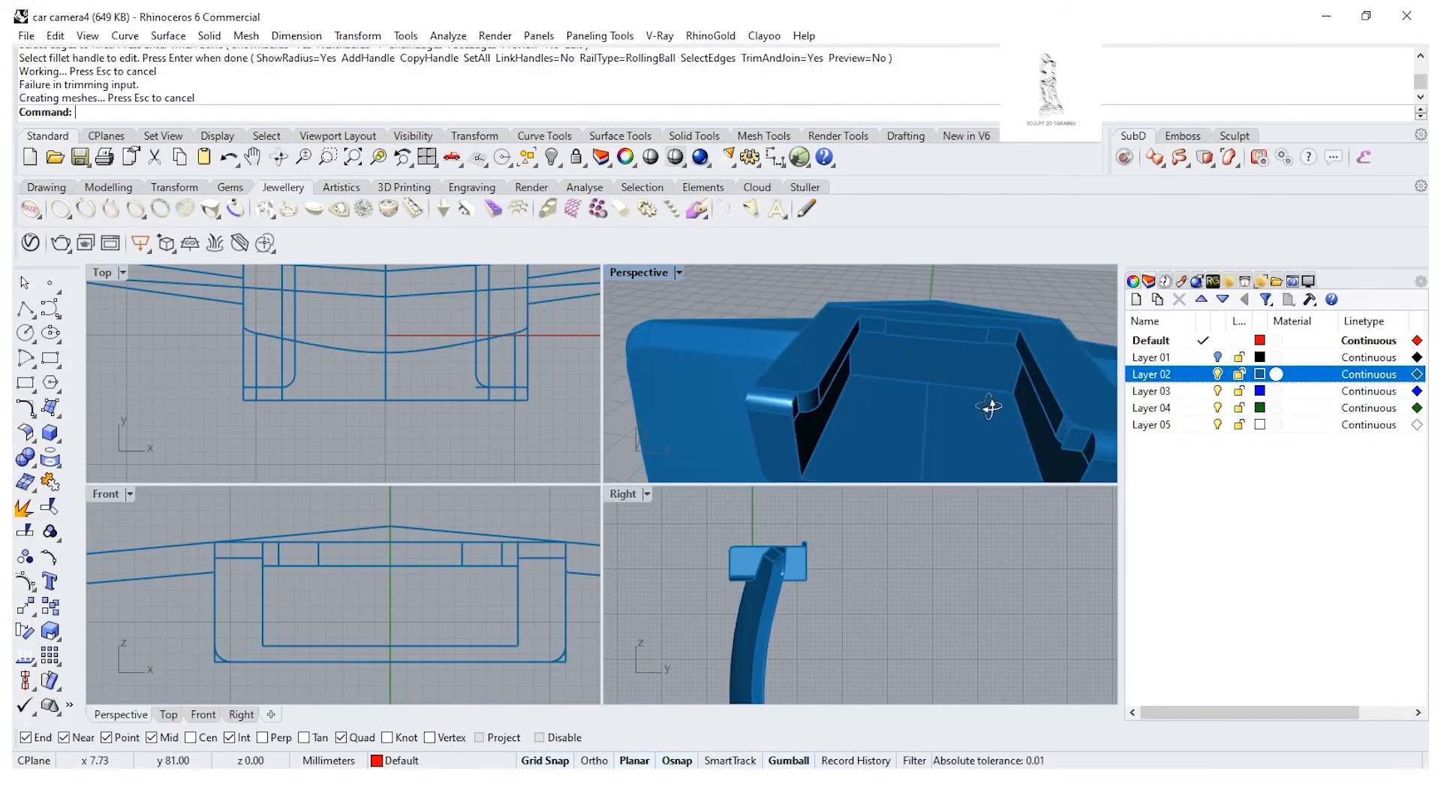
{"action": "key", "text": "ctrl+z"}
Step: Apply Fillet Edge with a 1 mm radius to only the vertical corner of the right-hand notch
{"action": "right_click", "coordinate": [1056, 287]}
{"action": "left_click", "coordinate": [1066, 437]}
{"action": "right_click", "coordinate": [1066, 437]}
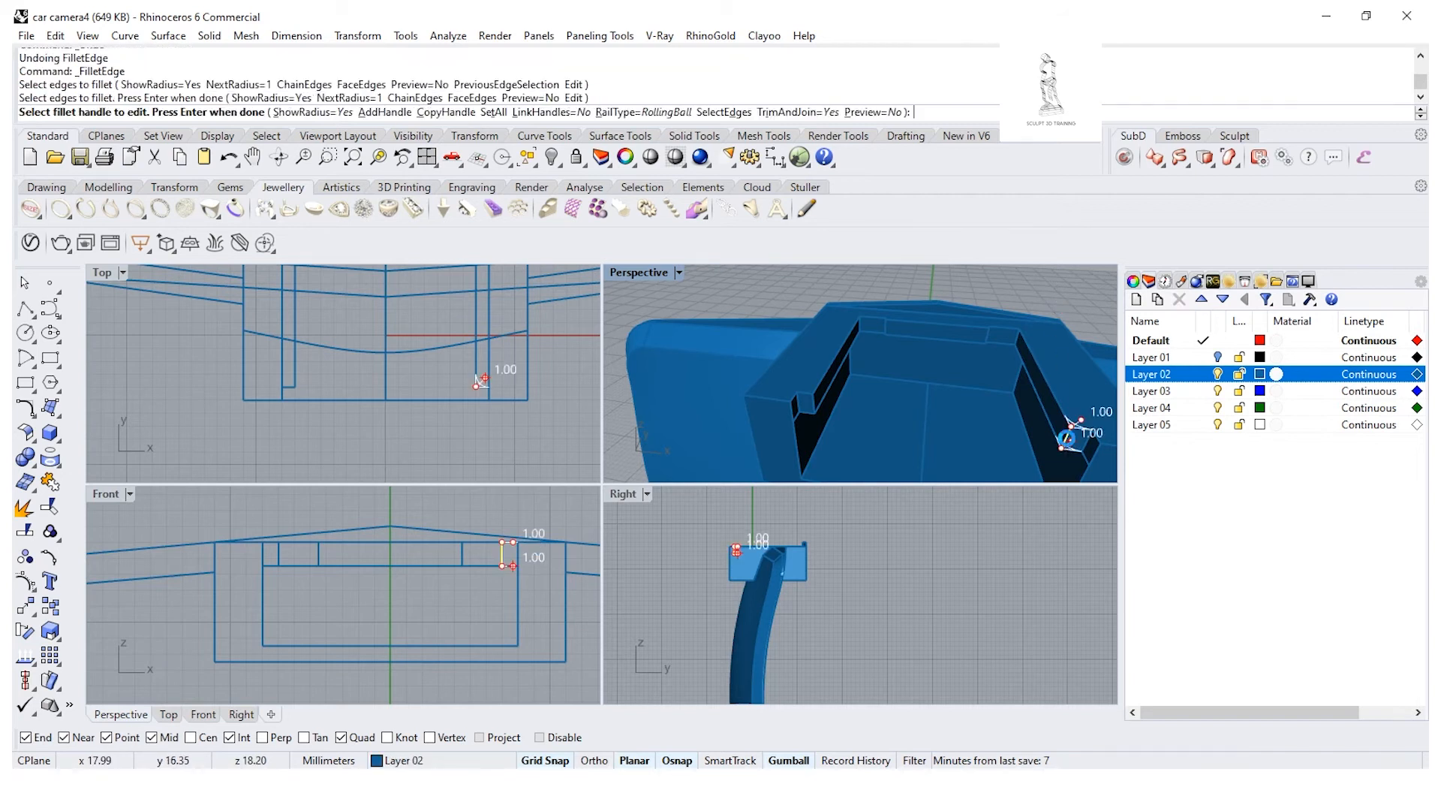
{"action": "right_click", "coordinate": [1100, 455]}
Step: Extract the leftover flat face beside the rounded right-hand notch corner and remove it from the mount block
{"action": "right_click_drag", "start_coordinate": [1101, 455], "coordinate": [965, 345]}
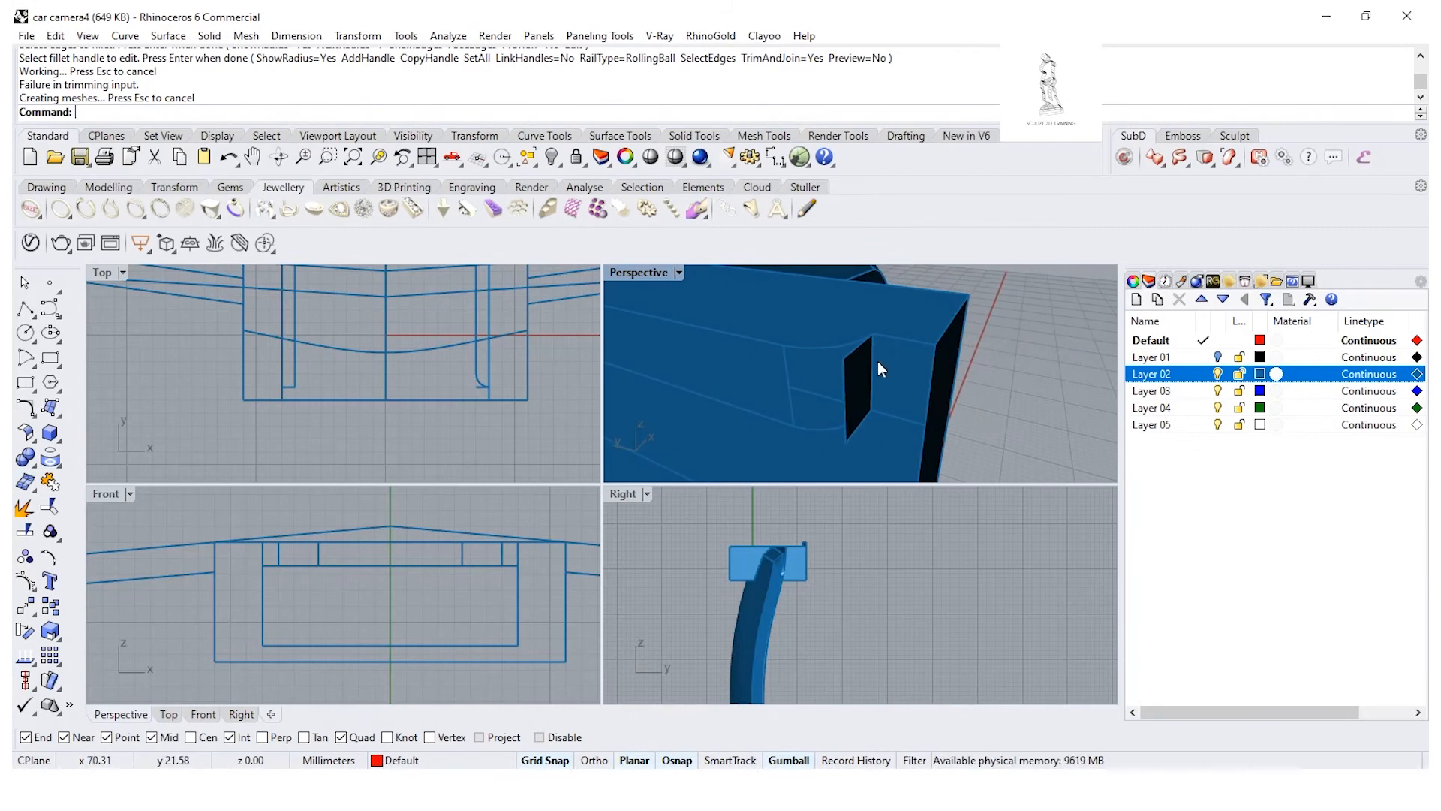
{"action": "left_click", "coordinate": [33, 443]}
{"action": "left_click", "coordinate": [32, 463]}
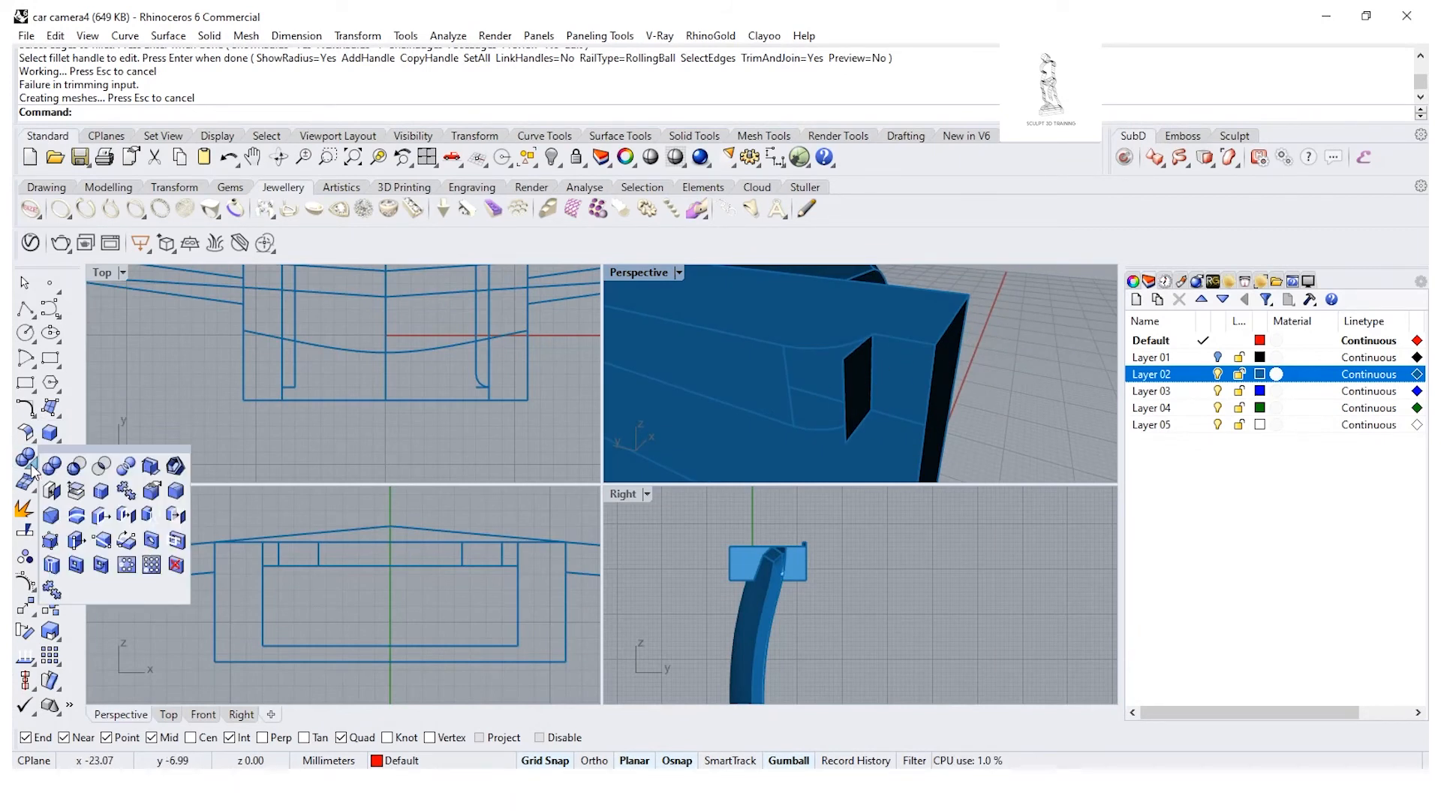
{"action": "left_click", "coordinate": [66, 493]}
{"action": "left_click", "coordinate": [859, 377]}
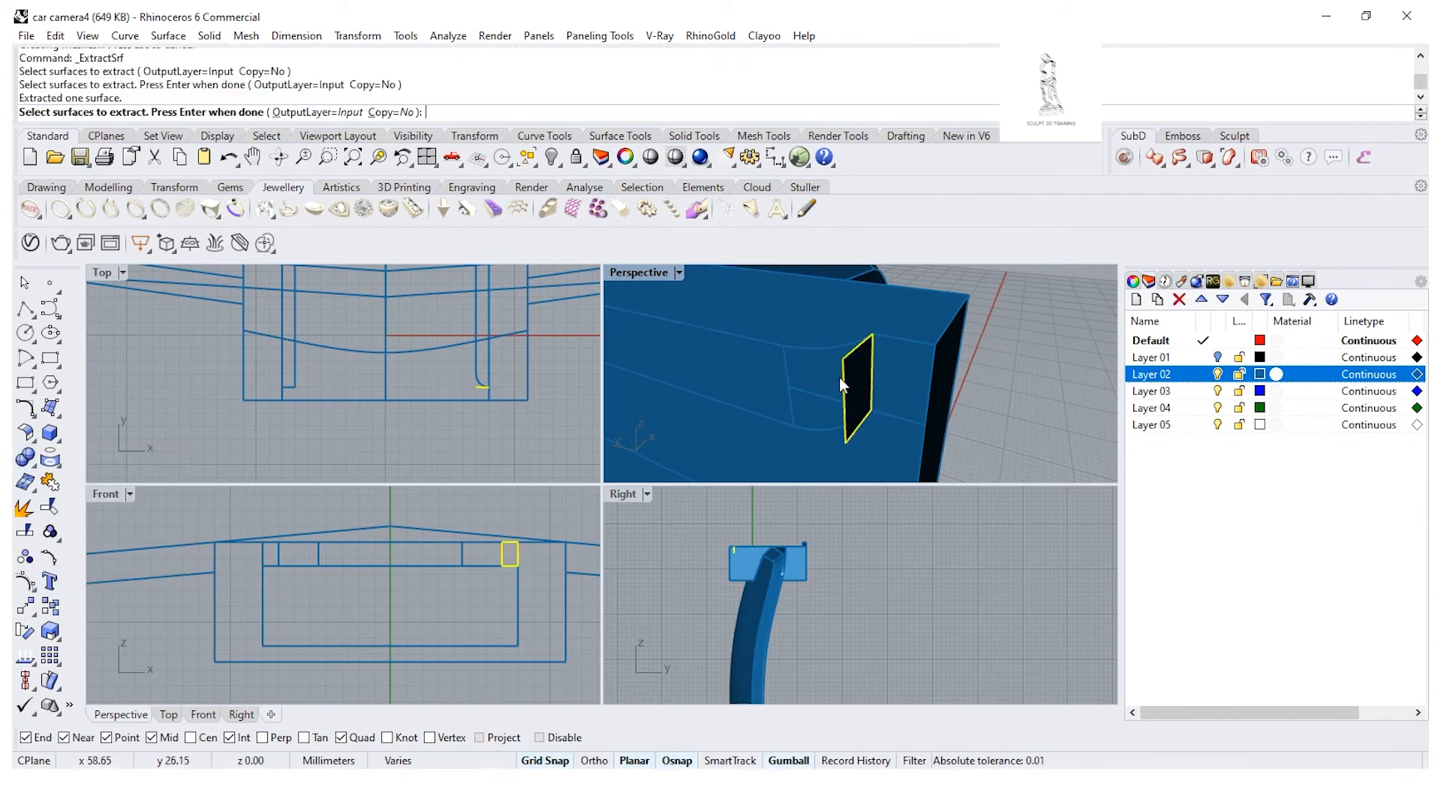
{"action": "key", "text": "Return"}
Step: Build the rounded notch corner surface with Sweep 2 Rails, using the curved upper and lower edges as rails and the vertical edges as sections
{"action": "left_click", "coordinate": [168, 35]}
{"action": "left_click", "coordinate": [210, 93]}
{"action": "left_click", "coordinate": [845, 343]}
{"action": "left_click", "coordinate": [838, 427]}
{"action": "left_click", "coordinate": [790, 390]}
{"action": "left_click", "coordinate": [873, 374]}
{"action": "key", "text": "Return"}
{"action": "key", "text": "Return"}
Step: Move the swept corner surface to Layer 02 and join it with the mount block polysurface
{"action": "left_click", "coordinate": [863, 376]}
{"action": "right_click", "coordinate": [1185, 379]}
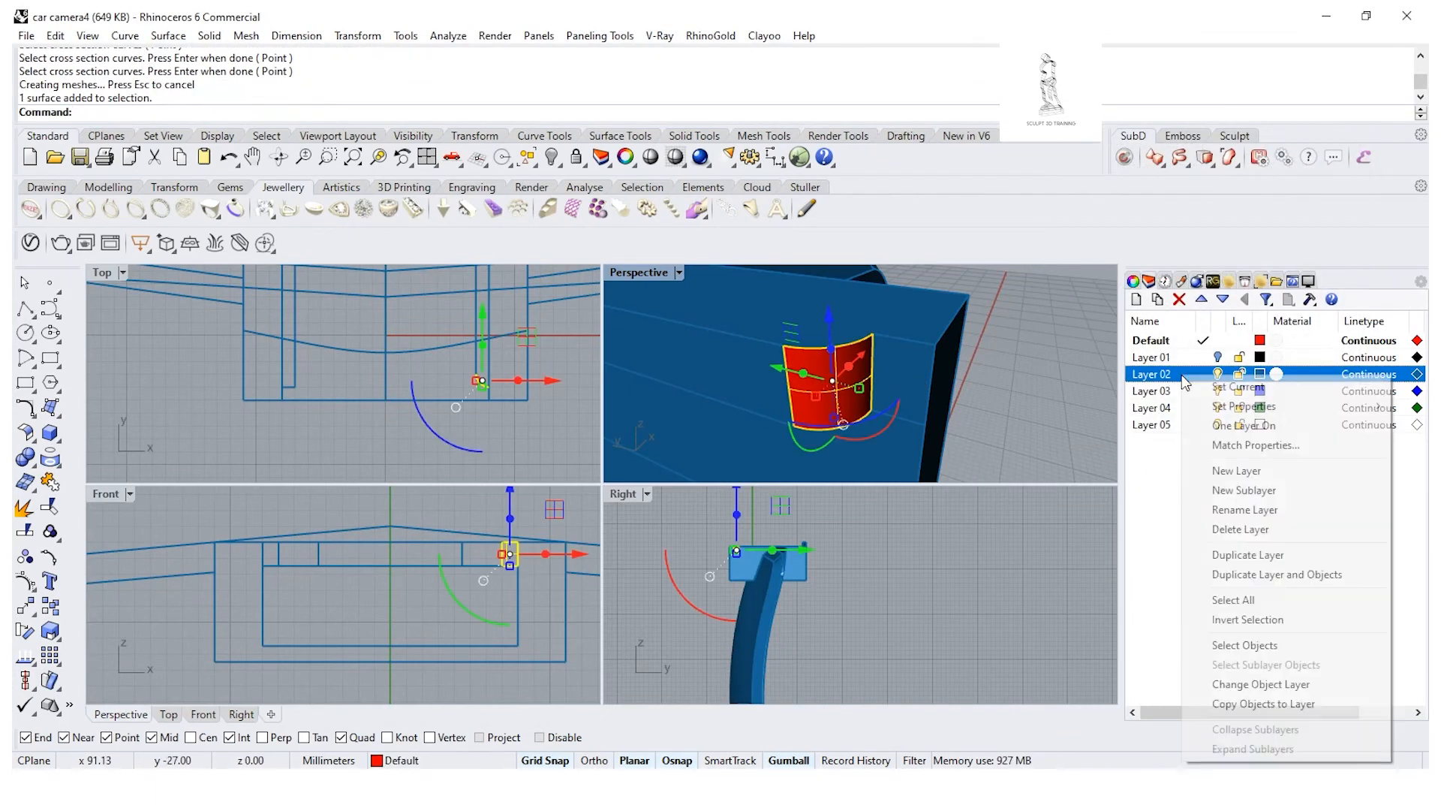
{"action": "left_click", "coordinate": [1276, 684]}
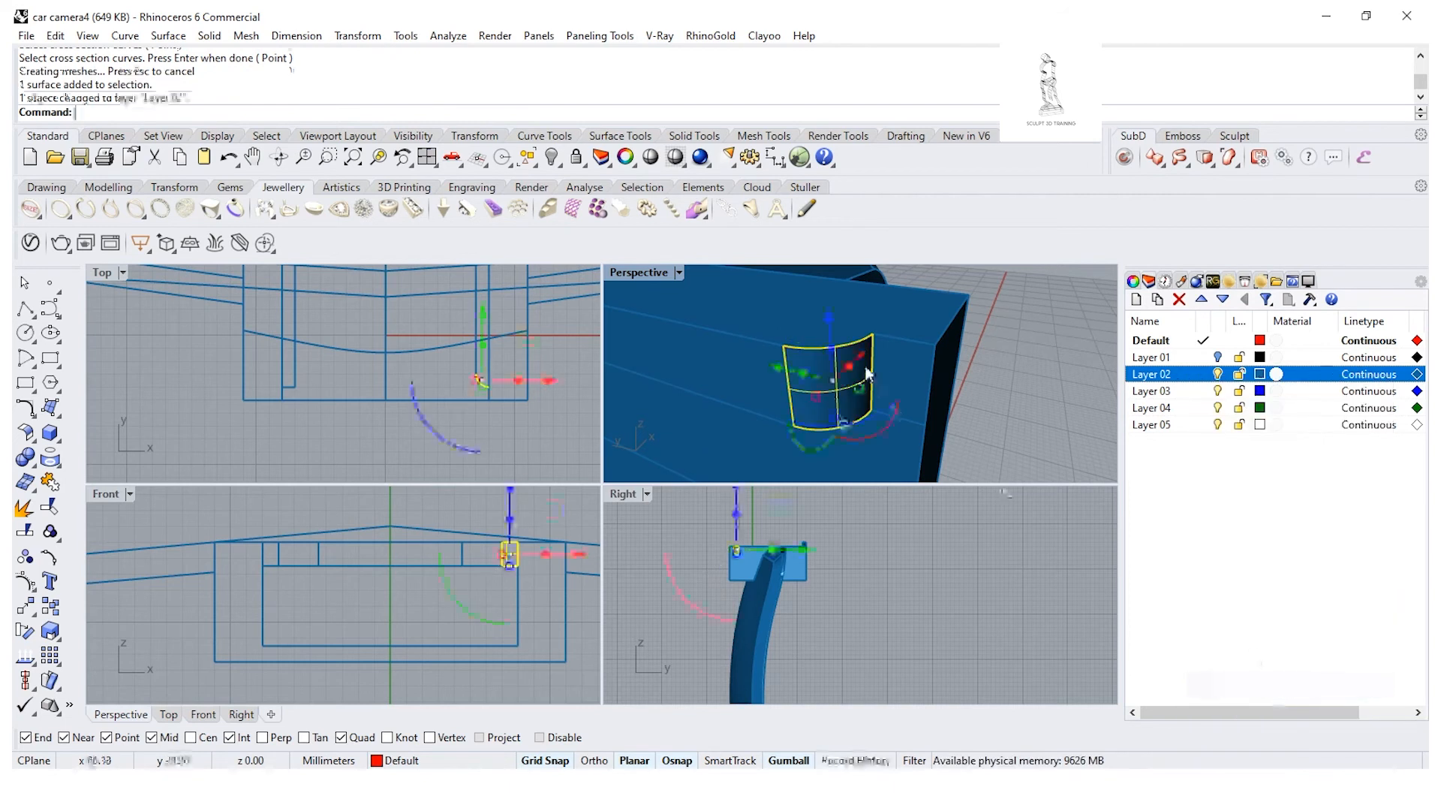
{"action": "left_click", "coordinate": [311, 518]}
{"action": "left_click", "coordinate": [50, 481]}
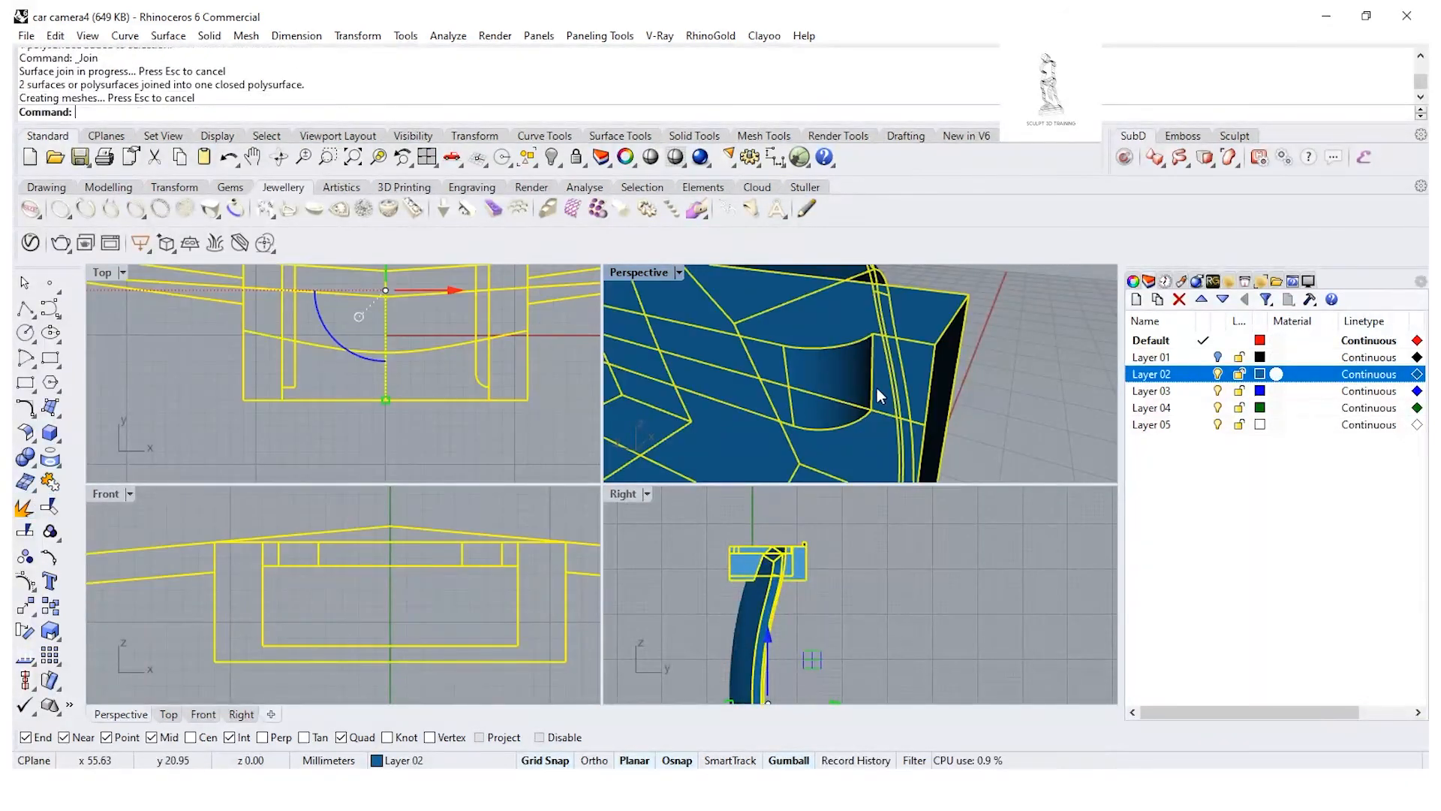
Step: Check the joined mount polysurface for naked edges with Show Edges and close the edge analysis
{"action": "left_click", "coordinate": [994, 380]}
{"action": "scroll", "coordinate": [993, 380], "scroll_direction": "down", "scroll_amount": 4}
{"action": "right_click_drag", "start_coordinate": [994, 380], "coordinate": [821, 361]}
{"action": "left_click", "coordinate": [730, 370]}
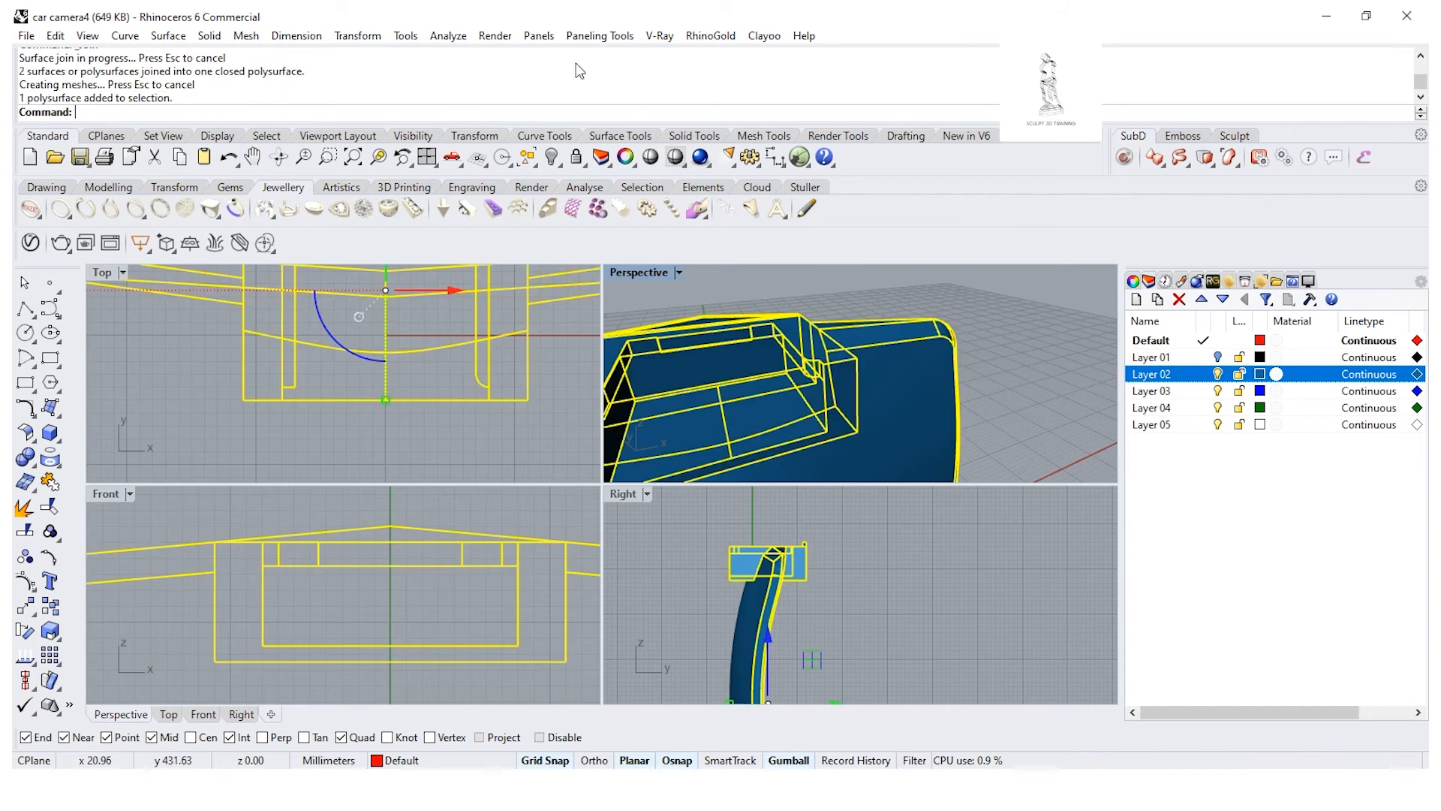
{"action": "left_click", "coordinate": [448, 36]}
{"action": "mouse_move", "coordinate": [507, 272]}
{"action": "left_click", "coordinate": [620, 273]}
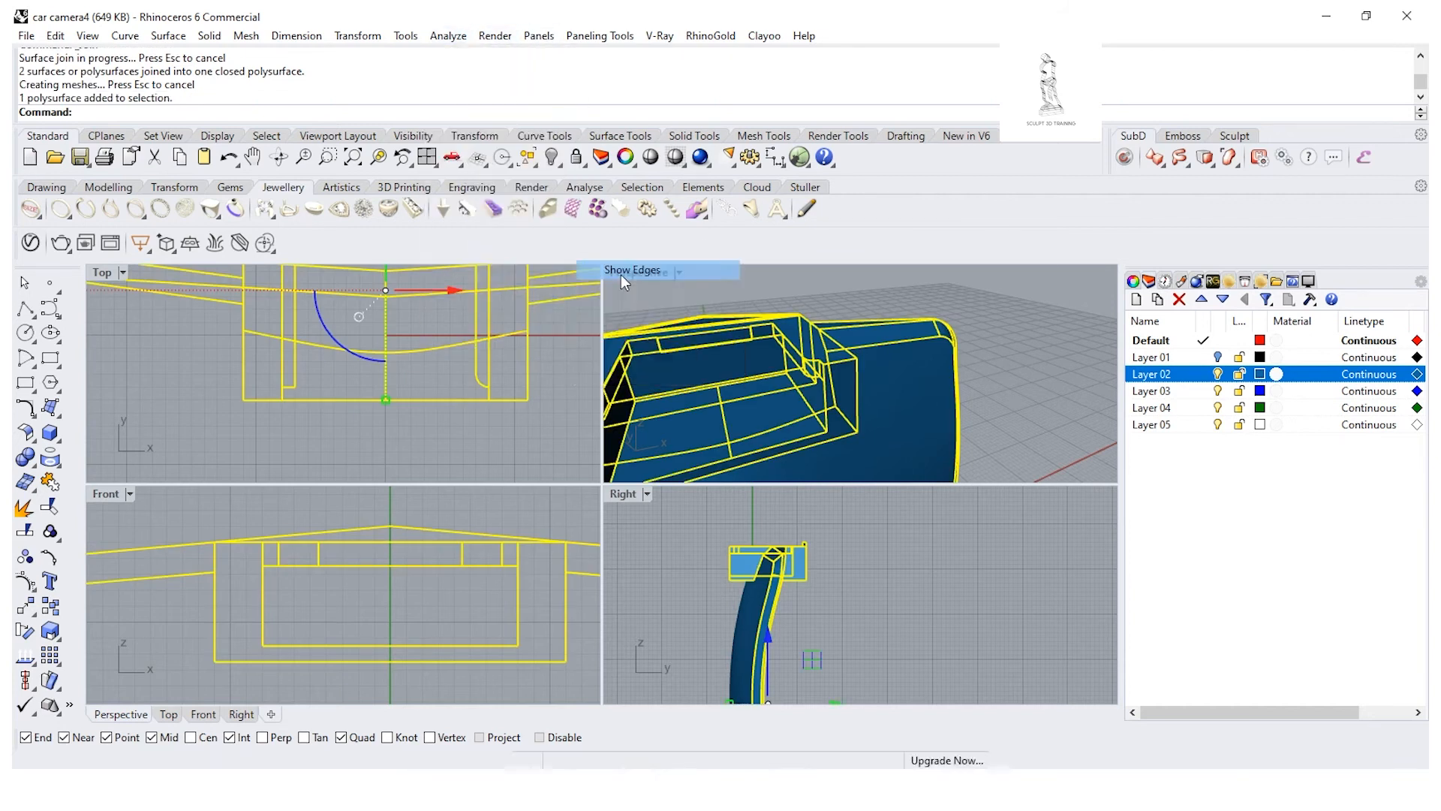
{"action": "right_click_drag", "start_coordinate": [728, 385], "coordinate": [844, 363]}
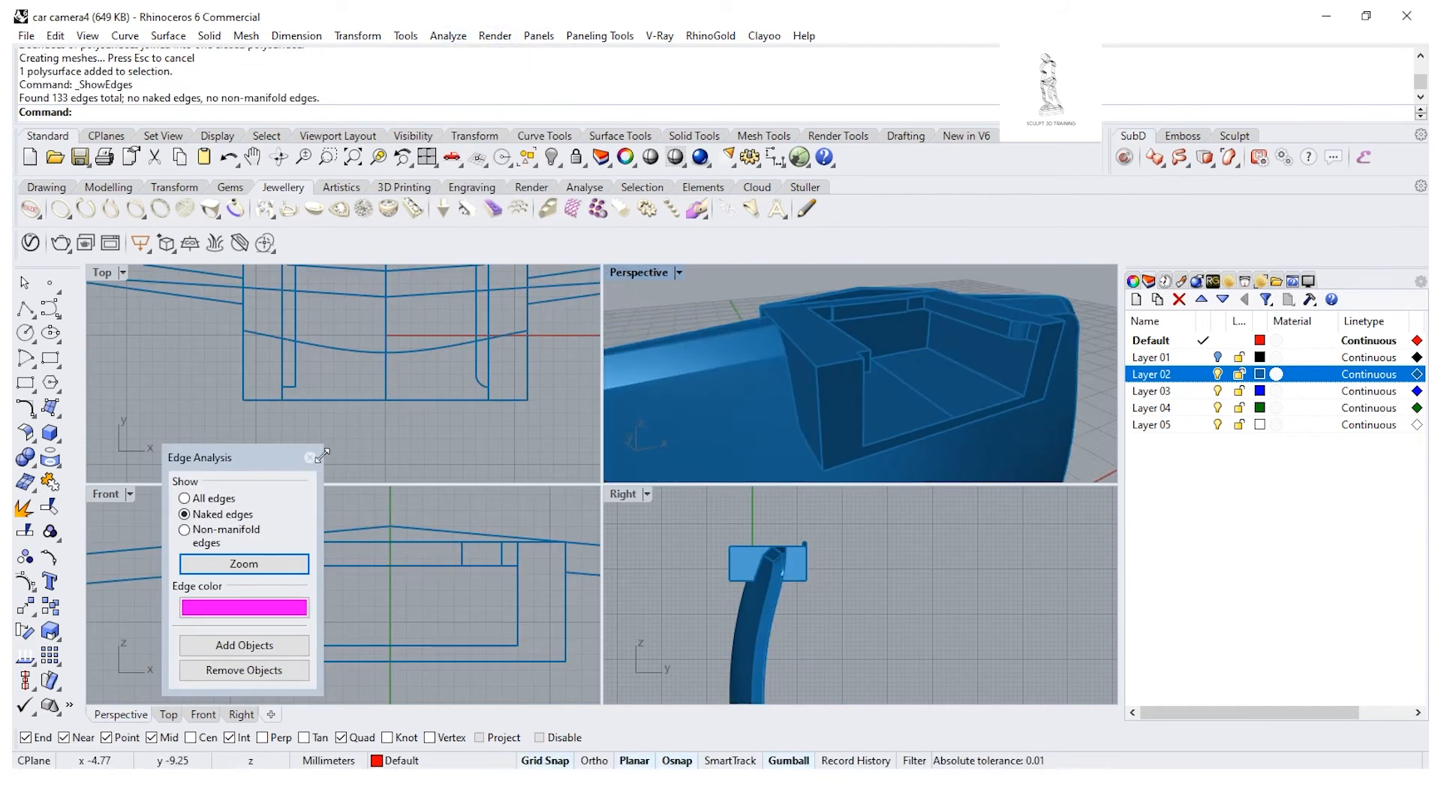
{"action": "right_click_drag", "start_coordinate": [911, 331], "coordinate": [826, 335]}
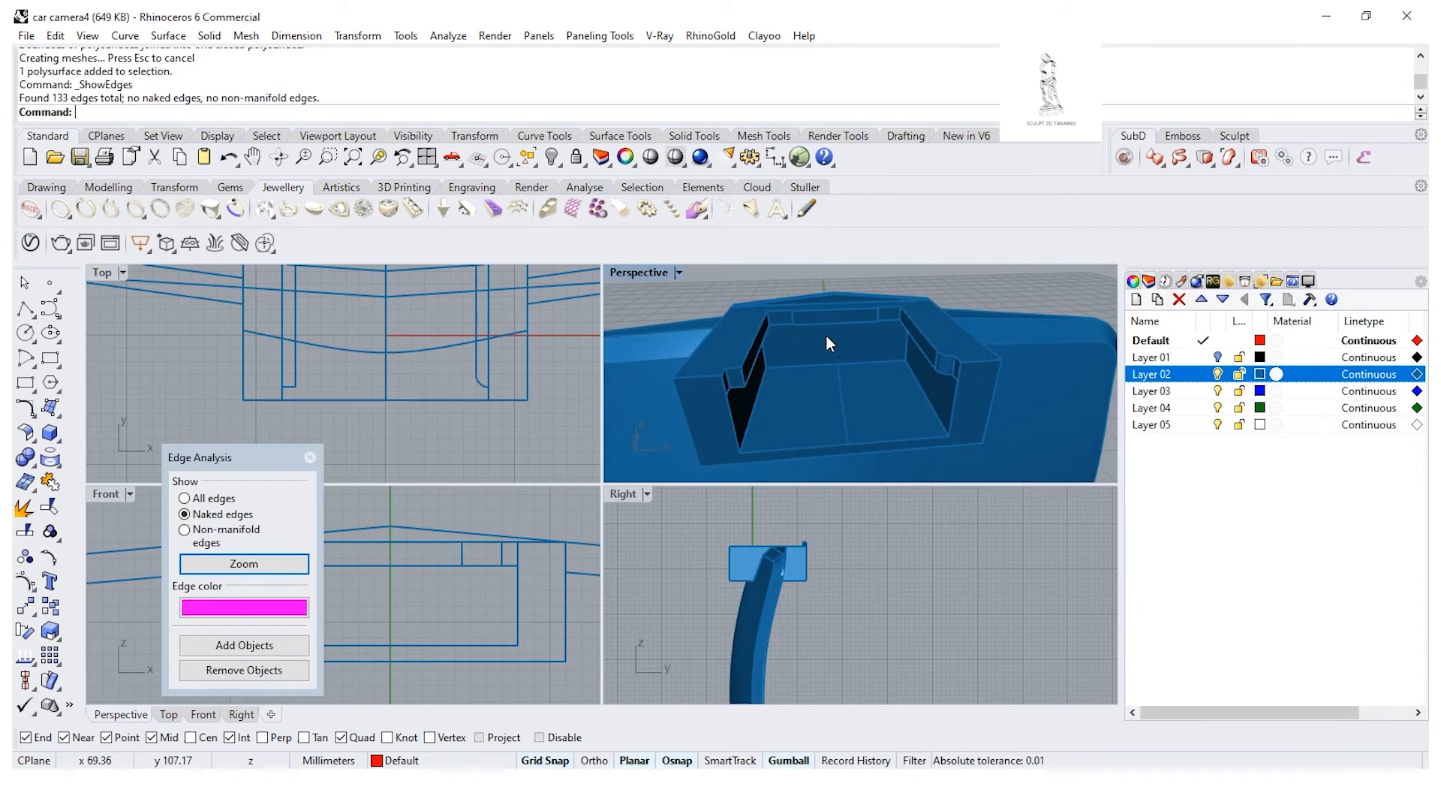
{"action": "left_click", "coordinate": [310, 458]}
Step: Fillet the mount block's two lower side edges, two top front edges and the left-hand notch corner with a 1 mm radius
{"action": "left_click", "coordinate": [168, 36]}
{"action": "mouse_move", "coordinate": [209, 35]}
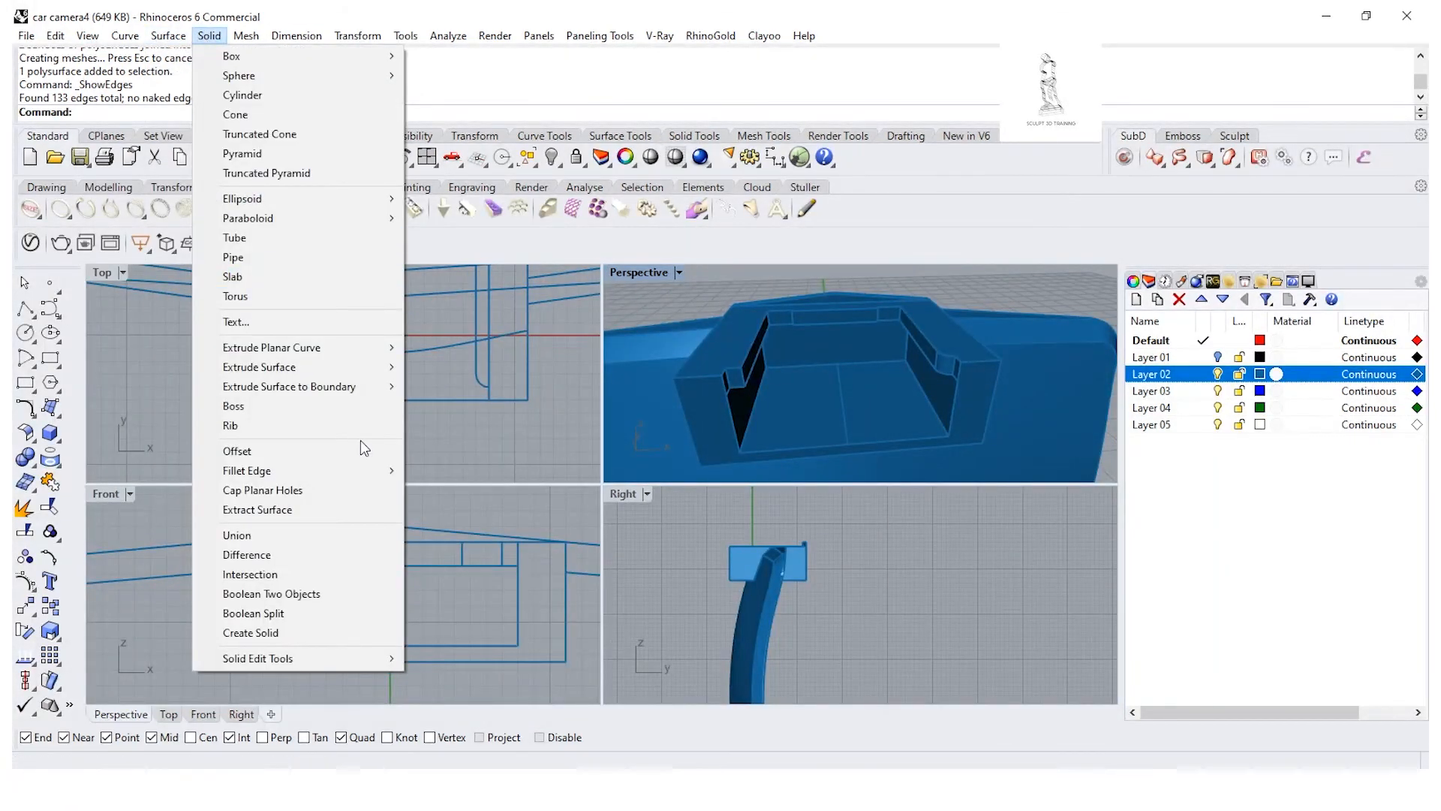
{"action": "mouse_move", "coordinate": [362, 467]}
{"action": "left_click", "coordinate": [443, 467]}
{"action": "right_click_drag", "start_coordinate": [750, 395], "coordinate": [677, 380]}
{"action": "left_click", "coordinate": [881, 327]}
{"action": "left_click", "coordinate": [800, 380]}
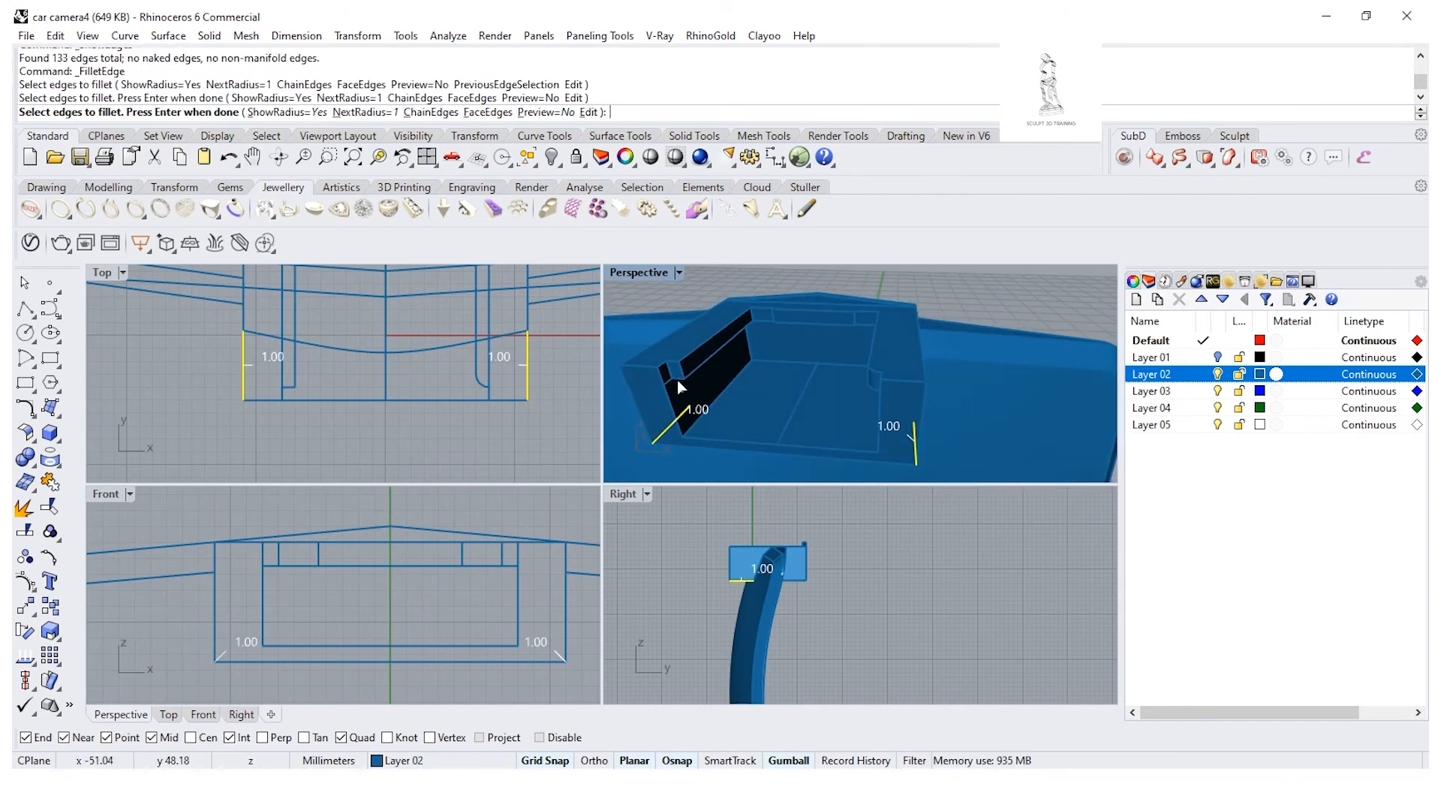
{"action": "left_click", "coordinate": [646, 366]}
{"action": "left_click", "coordinate": [899, 383]}
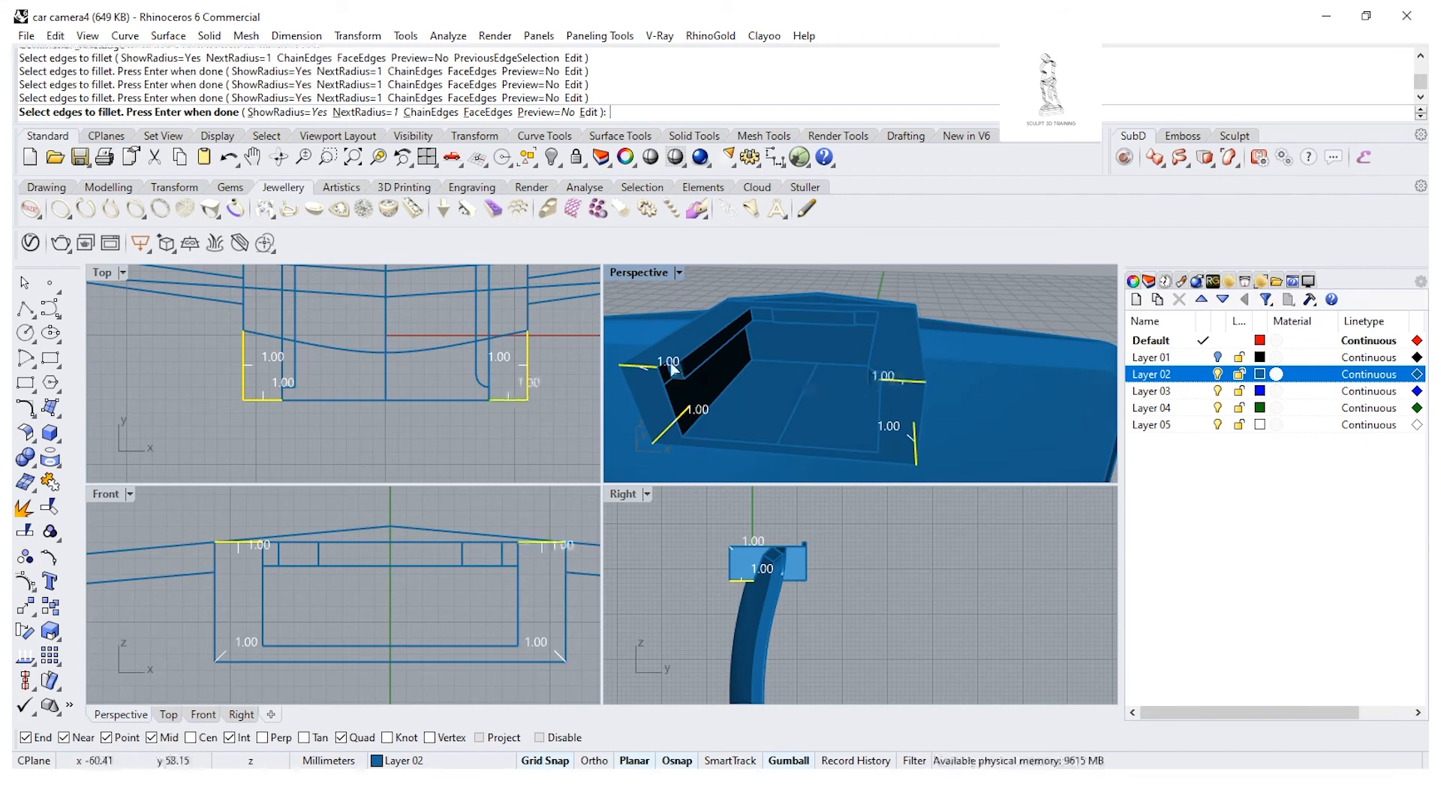
{"action": "scroll", "coordinate": [679, 370], "scroll_direction": "up", "scroll_amount": 3}
{"action": "left_click", "coordinate": [719, 382]}
{"action": "key", "text": "Return"}
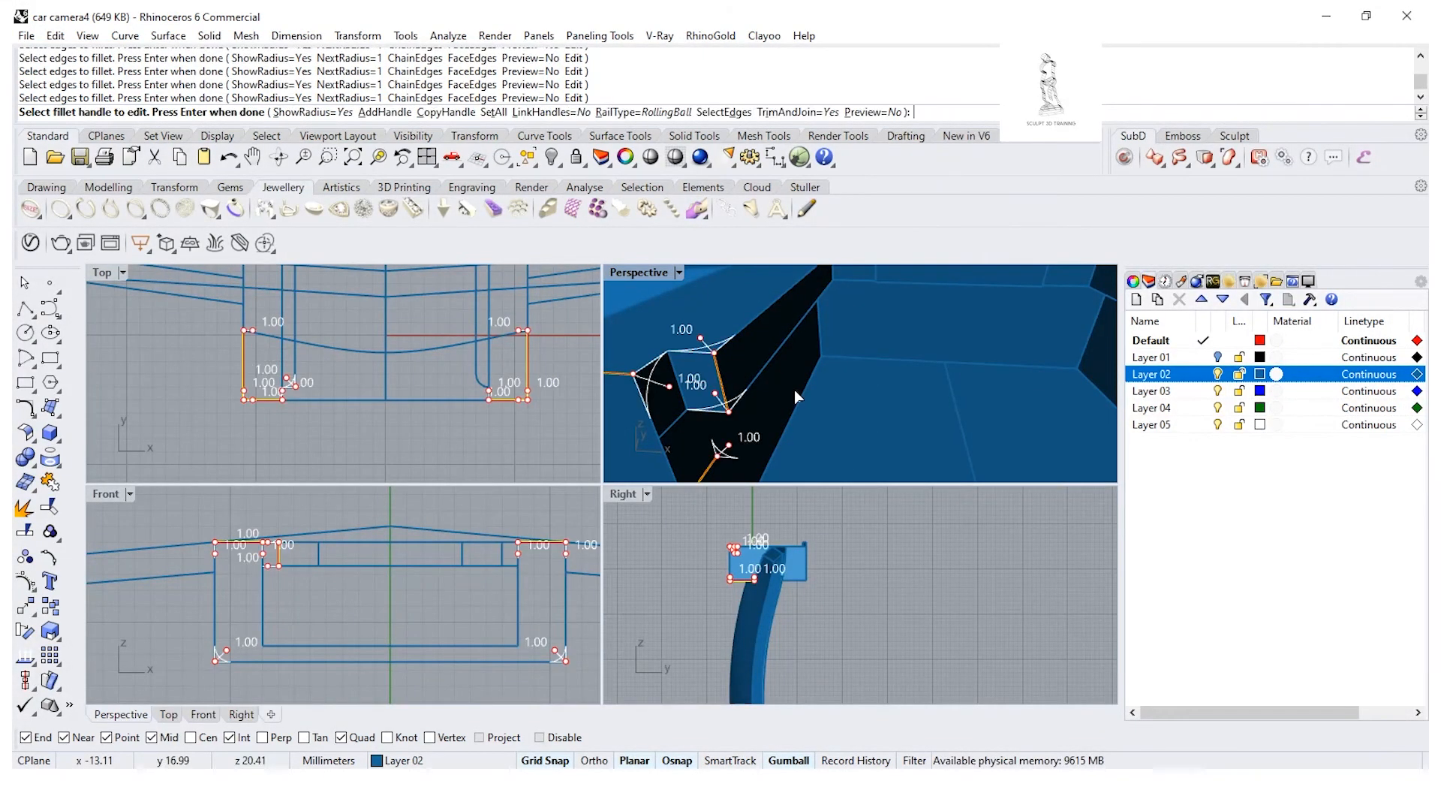
{"action": "key", "text": "Return"}
Step: Check the filleted mount body for naked edges with Show Edges and close the edge analysis
{"action": "scroll", "coordinate": [871, 396], "scroll_direction": "down", "scroll_amount": 5}
{"action": "right_click_drag", "start_coordinate": [871, 397], "coordinate": [1006, 334]}
{"action": "left_click", "coordinate": [1006, 333]}
{"action": "left_click", "coordinate": [448, 36]}
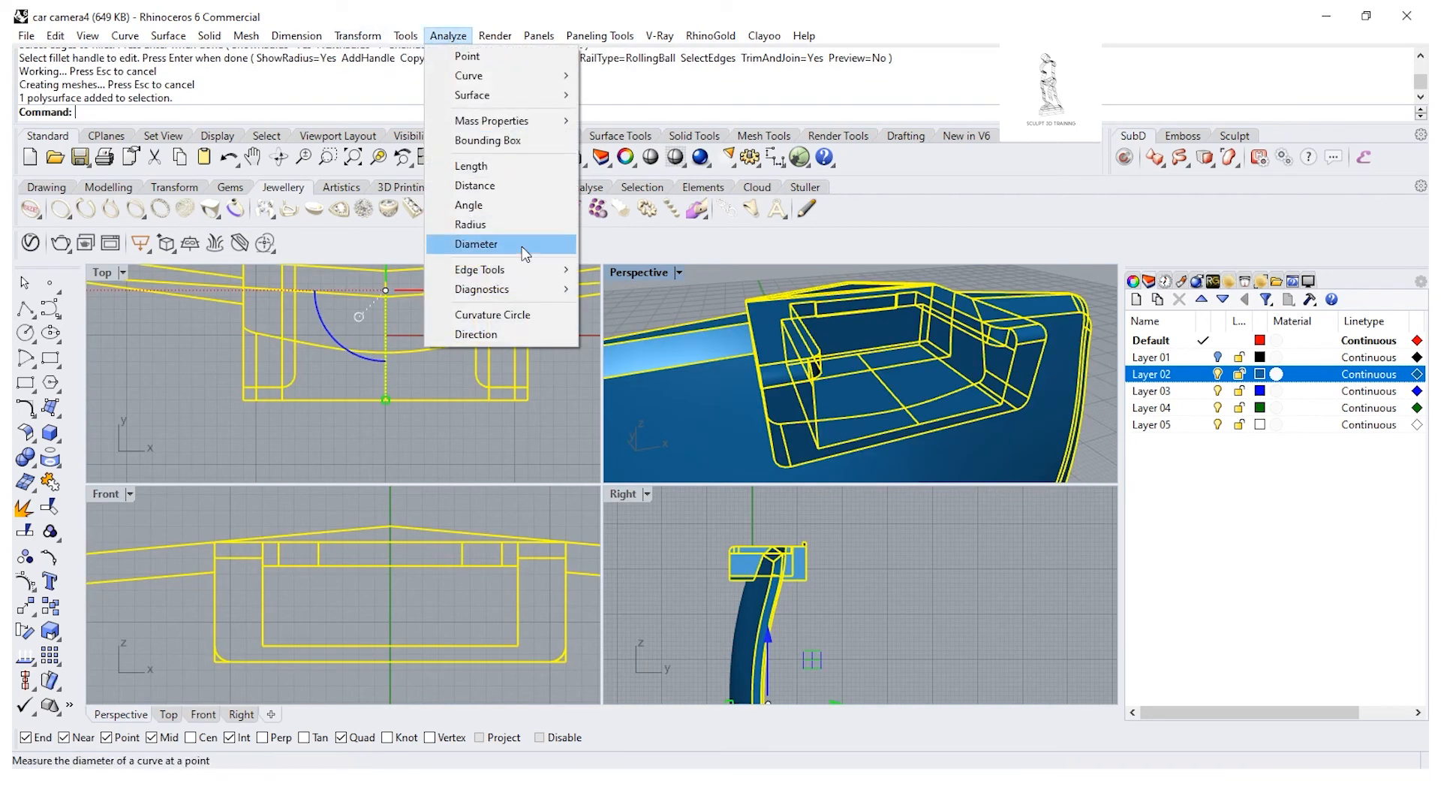
{"action": "mouse_move", "coordinate": [470, 272]}
{"action": "left_click", "coordinate": [613, 271]}
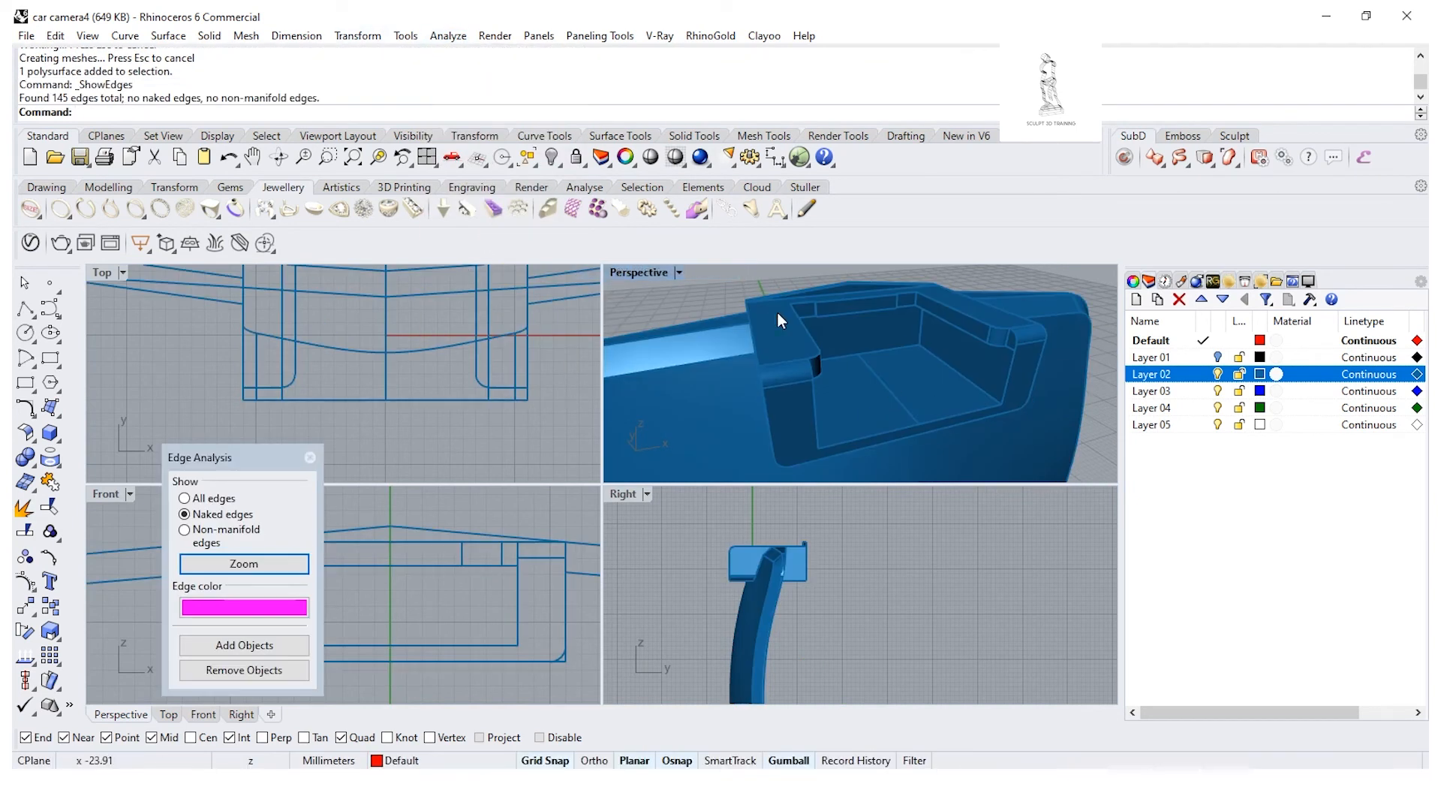
{"action": "left_click", "coordinate": [310, 457]}
Step: Examine the filleted mount block and its inner pocket from several angles
{"action": "right_click_drag", "start_coordinate": [728, 395], "coordinate": [853, 420]}
{"action": "scroll", "coordinate": [819, 364], "scroll_direction": "up", "scroll_amount": 5}
{"action": "right_click_drag", "start_coordinate": [818, 363], "coordinate": [741, 587]}
{"action": "scroll", "coordinate": [748, 361], "scroll_direction": "down", "scroll_amount": 3}
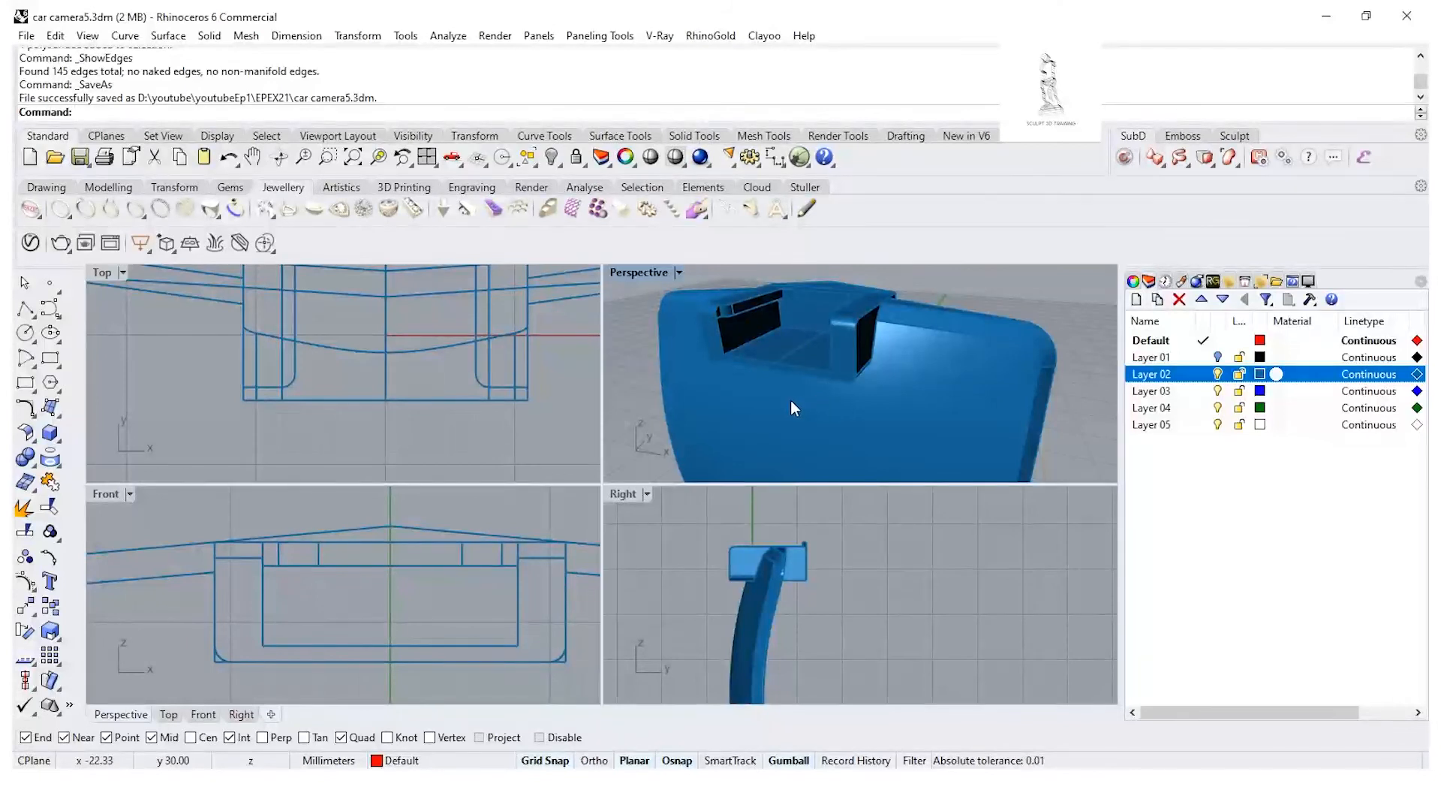
{"action": "scroll", "coordinate": [782, 406], "scroll_direction": "up", "scroll_amount": 5}
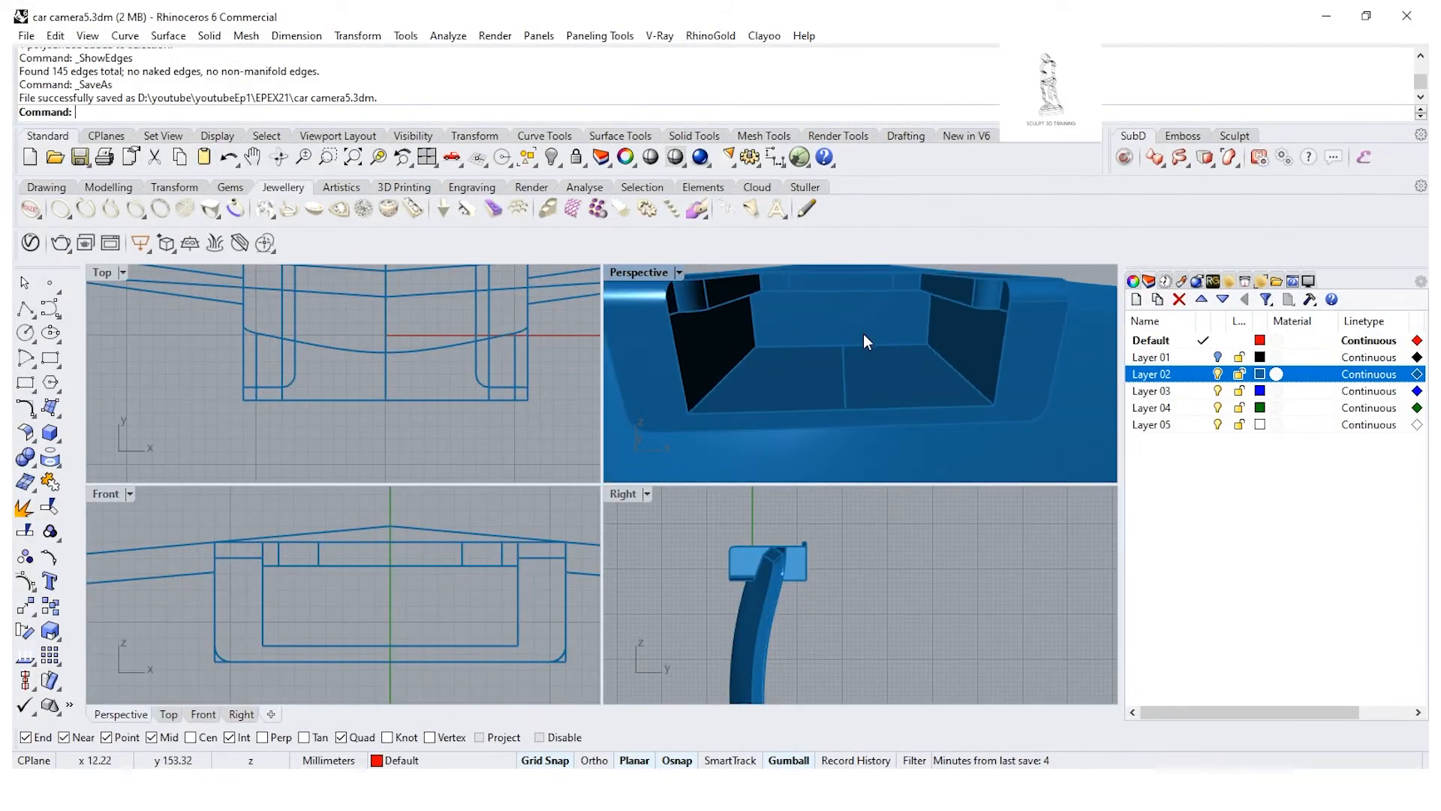
{"action": "scroll", "coordinate": [864, 335], "scroll_direction": "down", "scroll_amount": 3}
{"action": "left_click", "coordinate": [837, 354]}
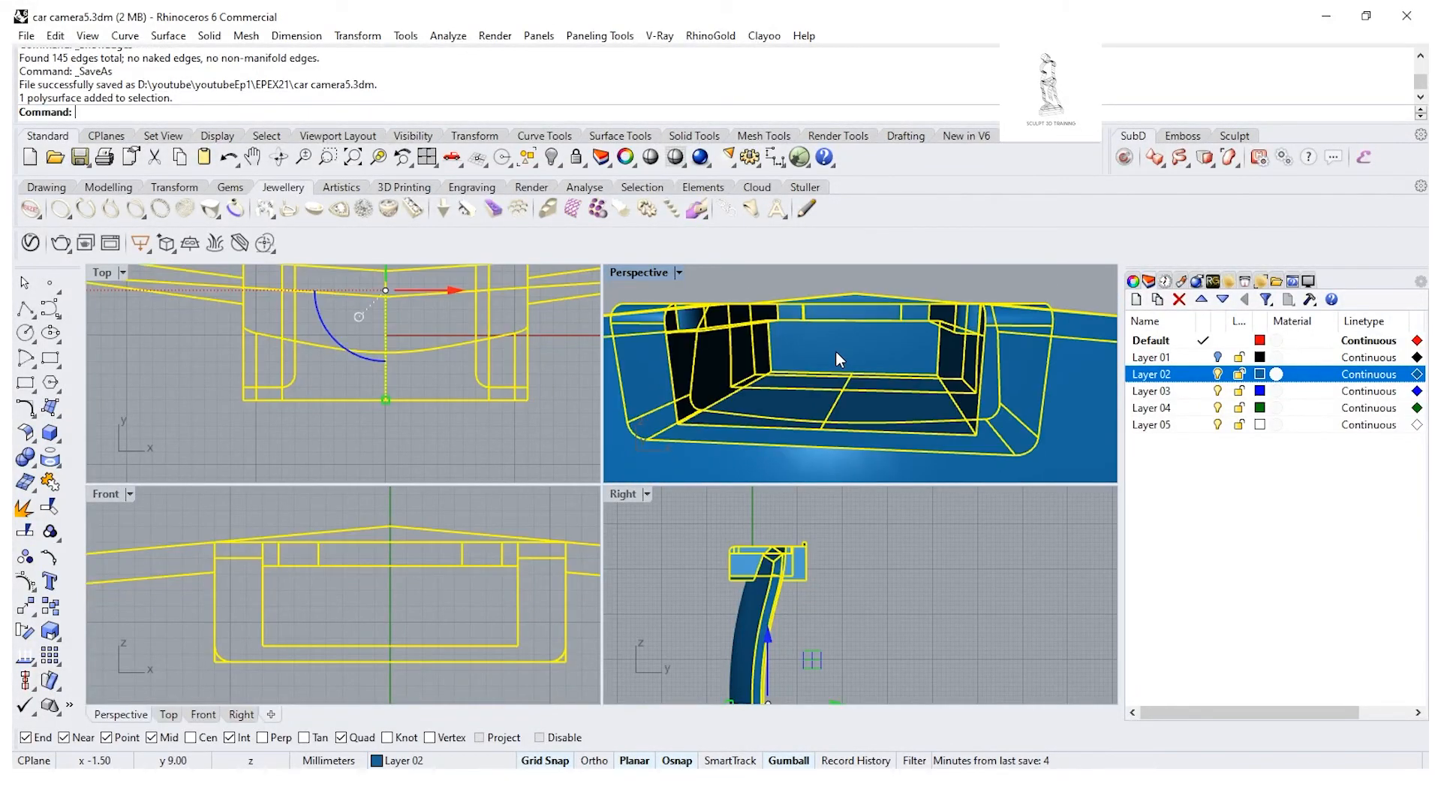
{"action": "key", "text": "Escape"}
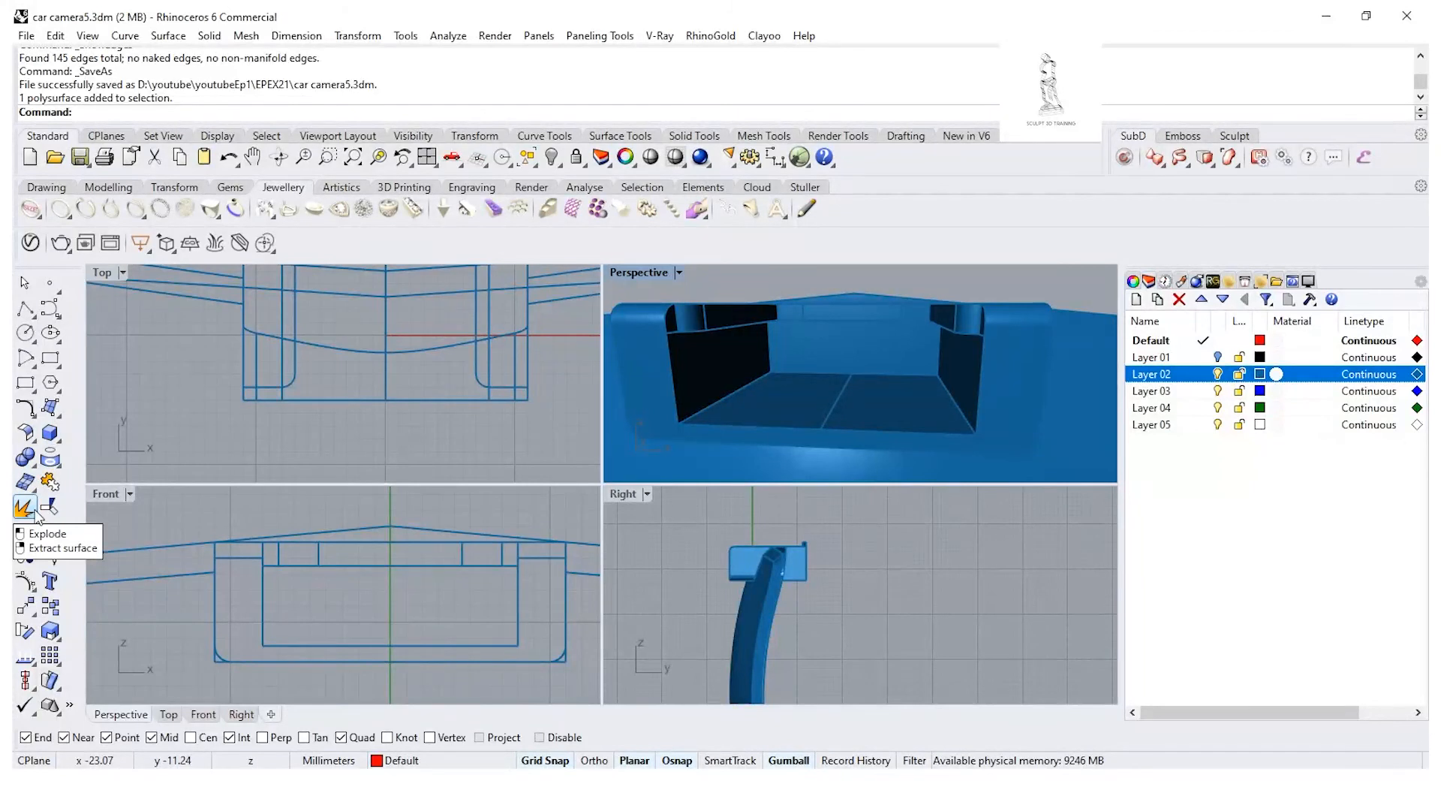
{"action": "left_click", "coordinate": [36, 465]}
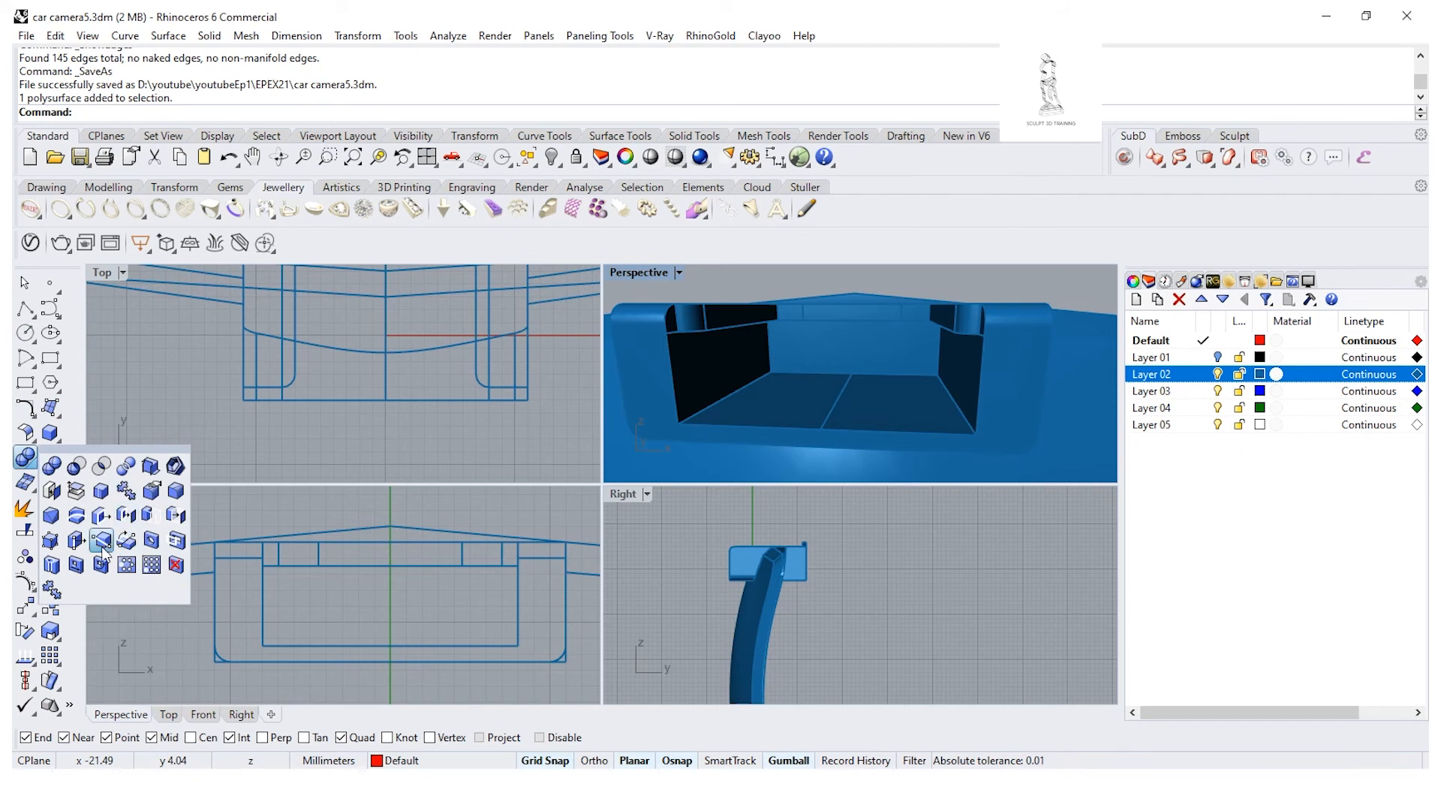
Step: Draw a vertical 4 mm polyline upward from the midpoint of the pocket's lower back edge
{"action": "left_click", "coordinate": [26, 309]}
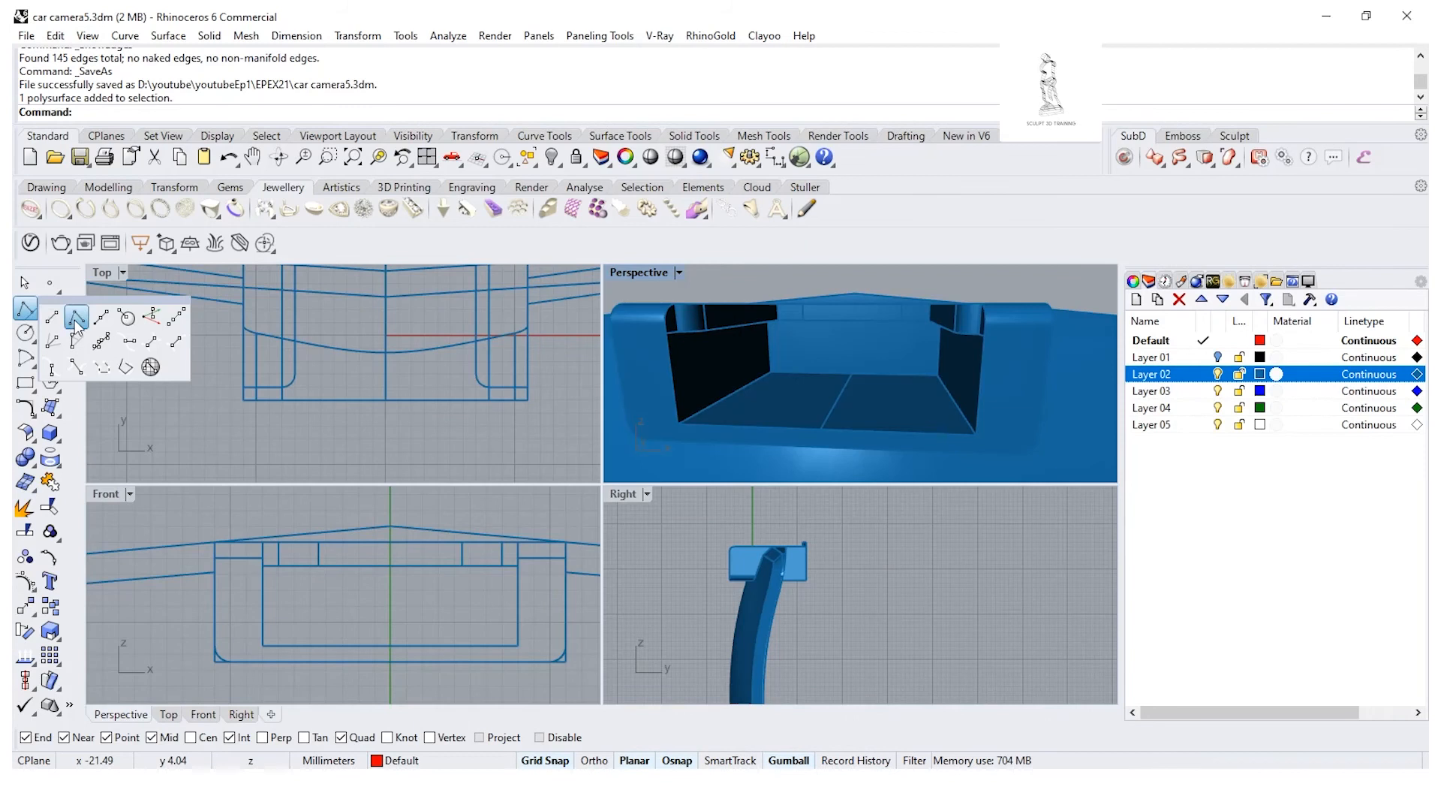
{"action": "left_click", "coordinate": [75, 318]}
{"action": "left_click", "coordinate": [389, 645]}
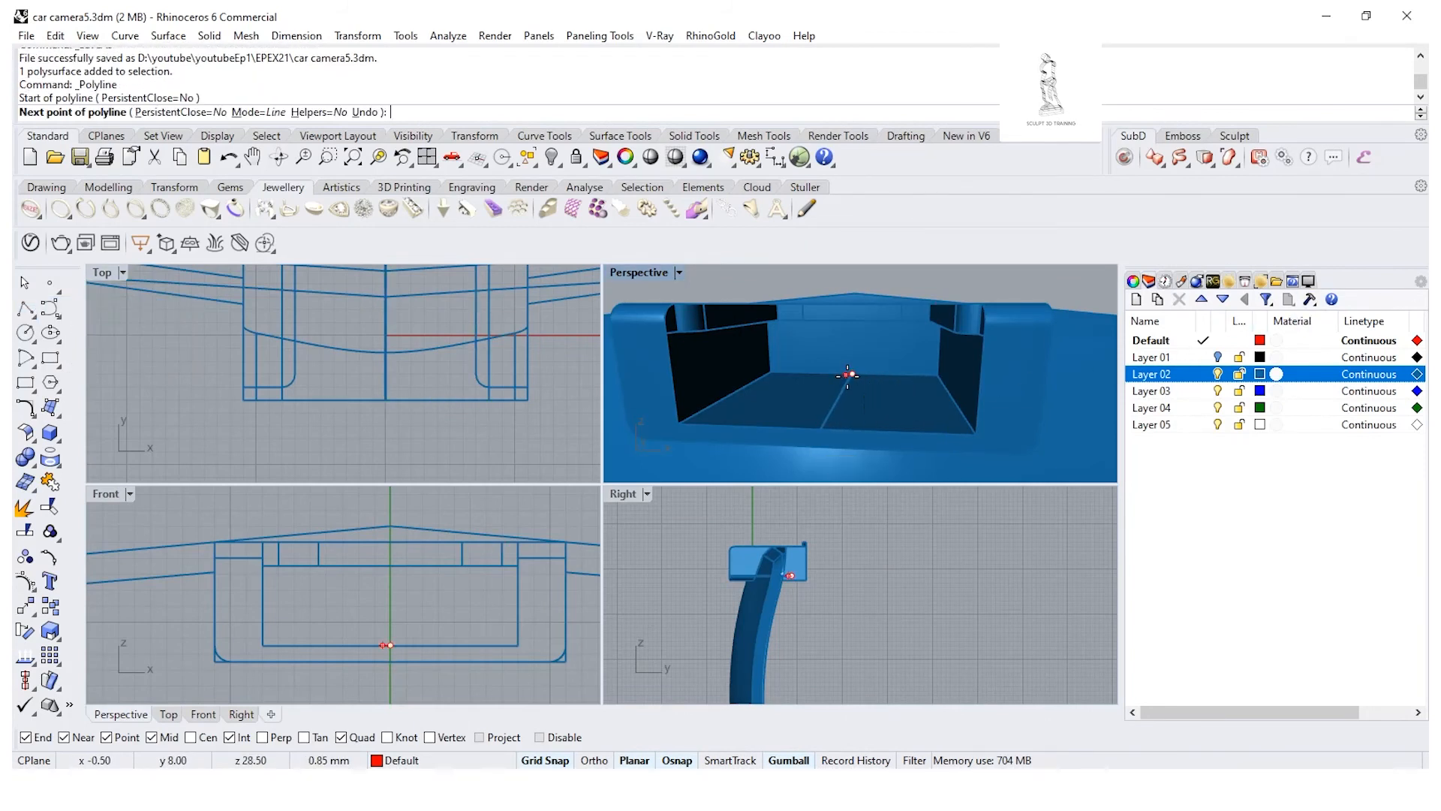
{"action": "scroll", "coordinate": [406, 629], "scroll_direction": "up", "scroll_amount": 2}
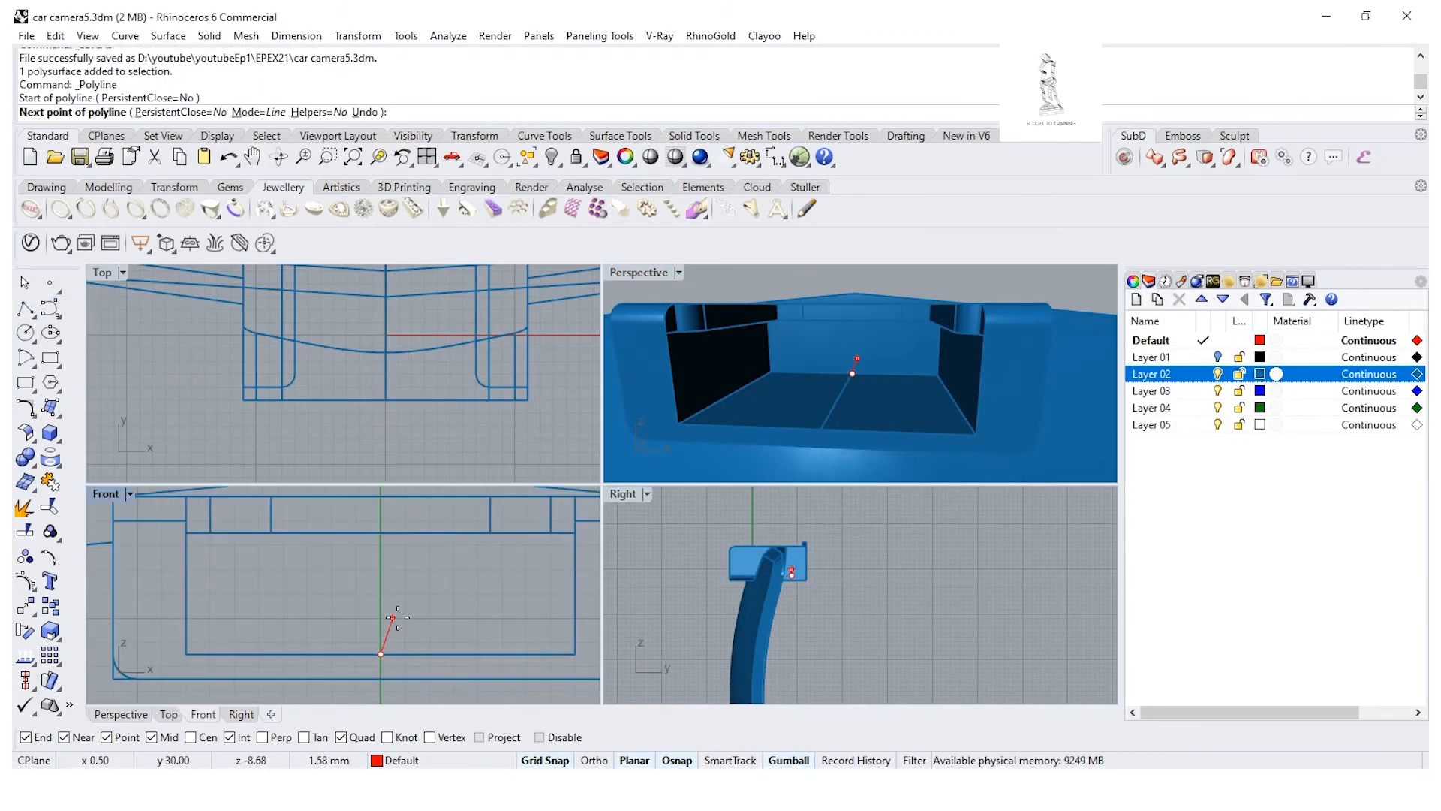
{"action": "type", "text": "4"}
{"action": "key", "text": "Return"}
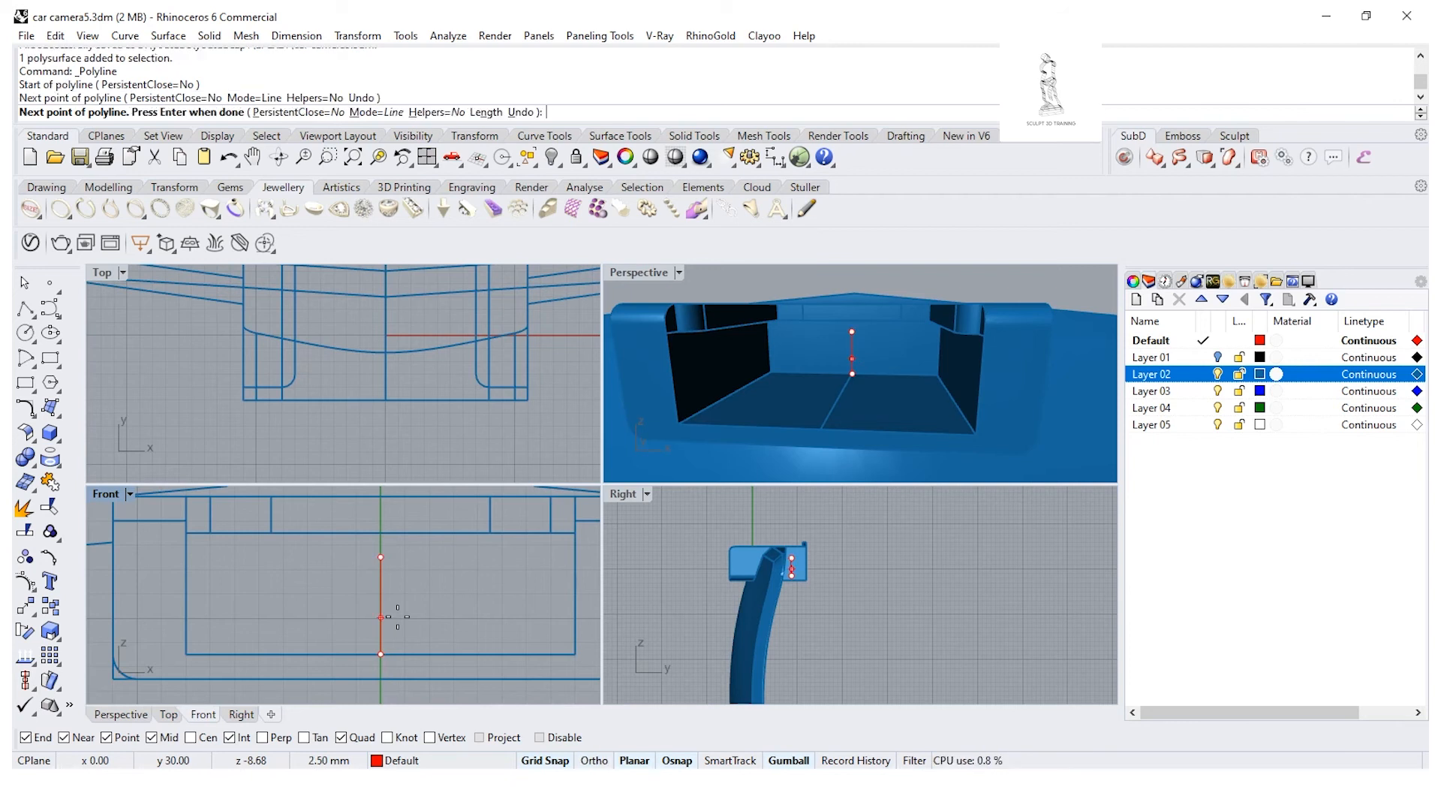
{"action": "key", "text": "Return"}
Step: Draw a rectangle centred on the vertical line's midpoint, matching the line's height and spanning the pocket's full width, with Grid Snap off
{"action": "scroll", "coordinate": [853, 361], "scroll_direction": "up", "scroll_amount": 5}
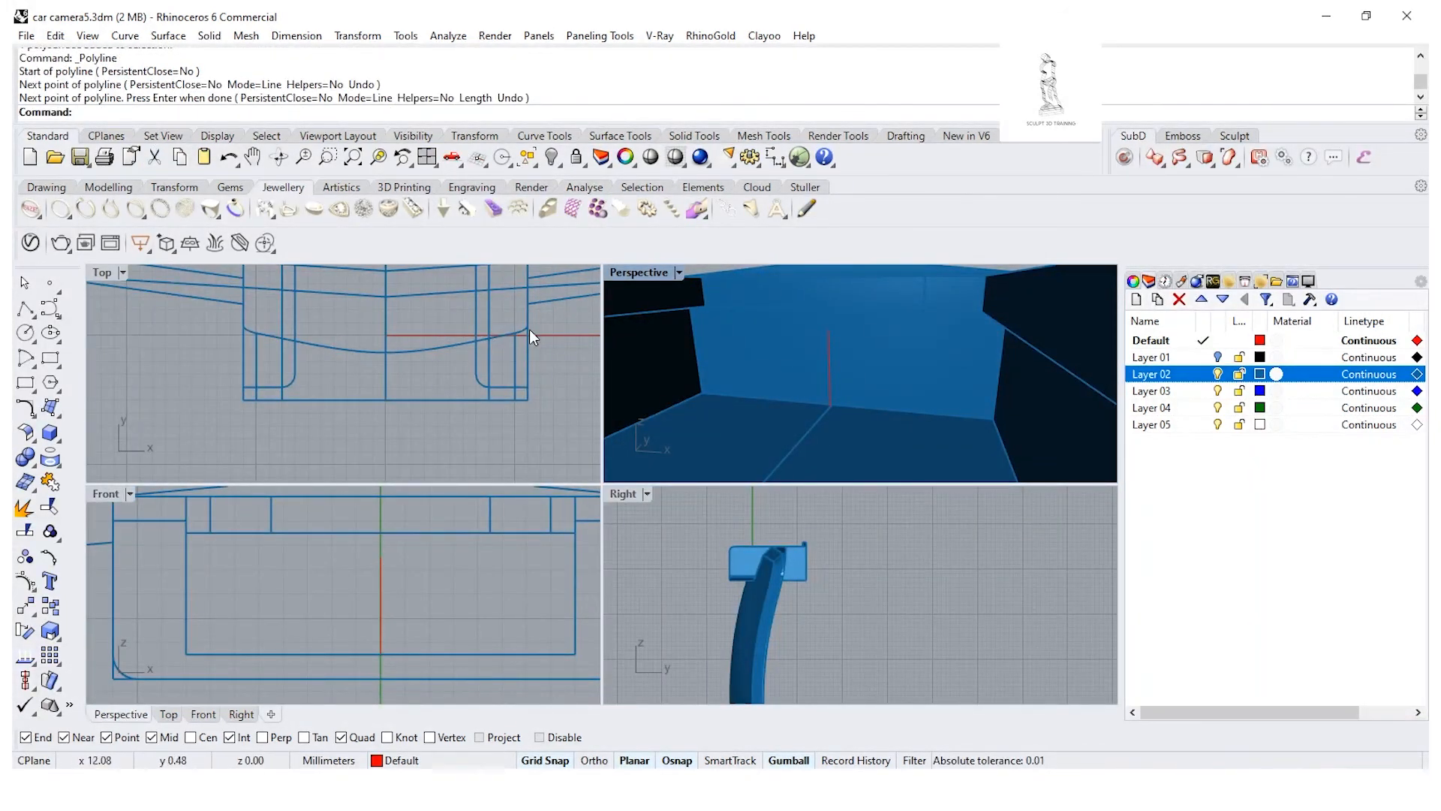
{"action": "left_click", "coordinate": [60, 367]}
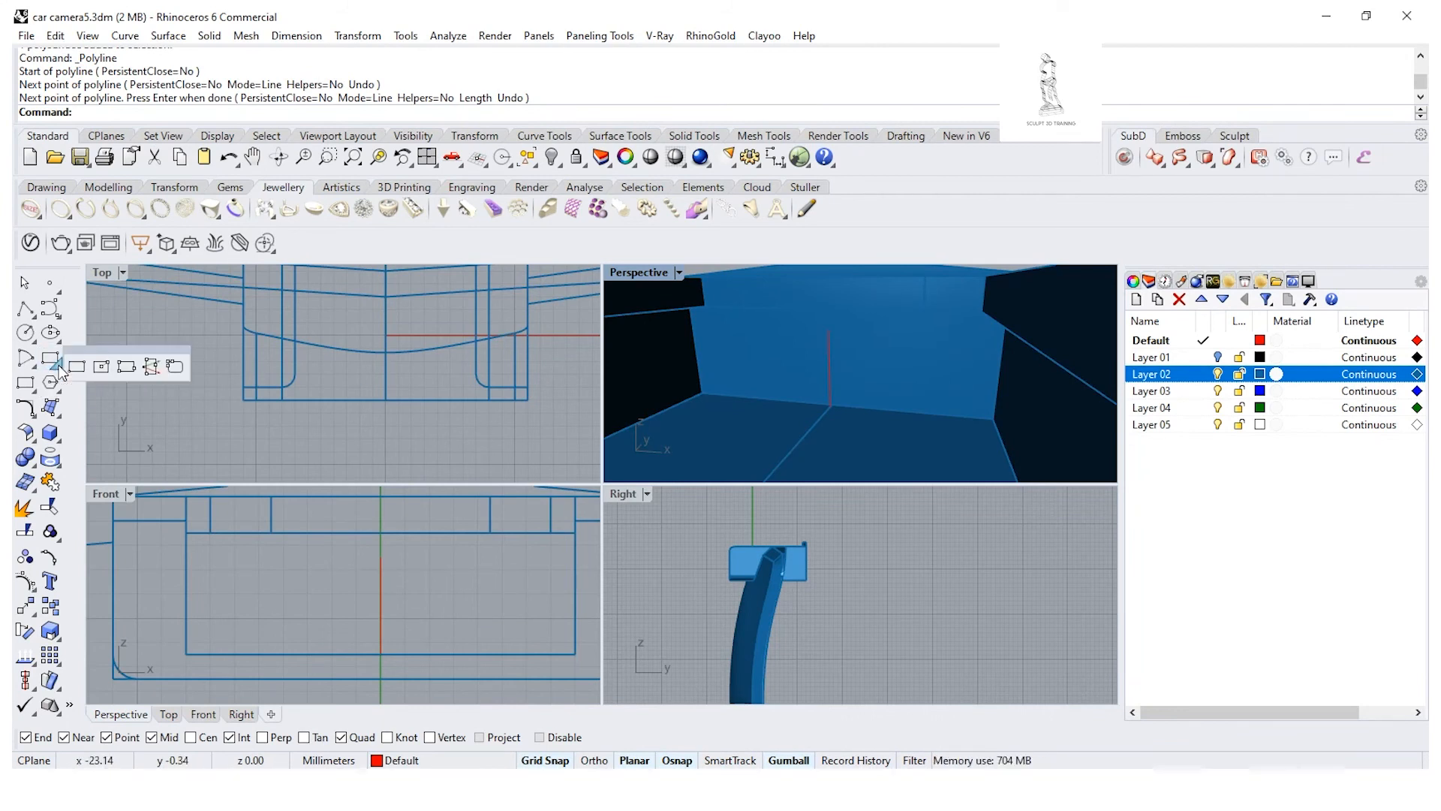
{"action": "left_click", "coordinate": [100, 378]}
{"action": "left_click", "coordinate": [831, 368]}
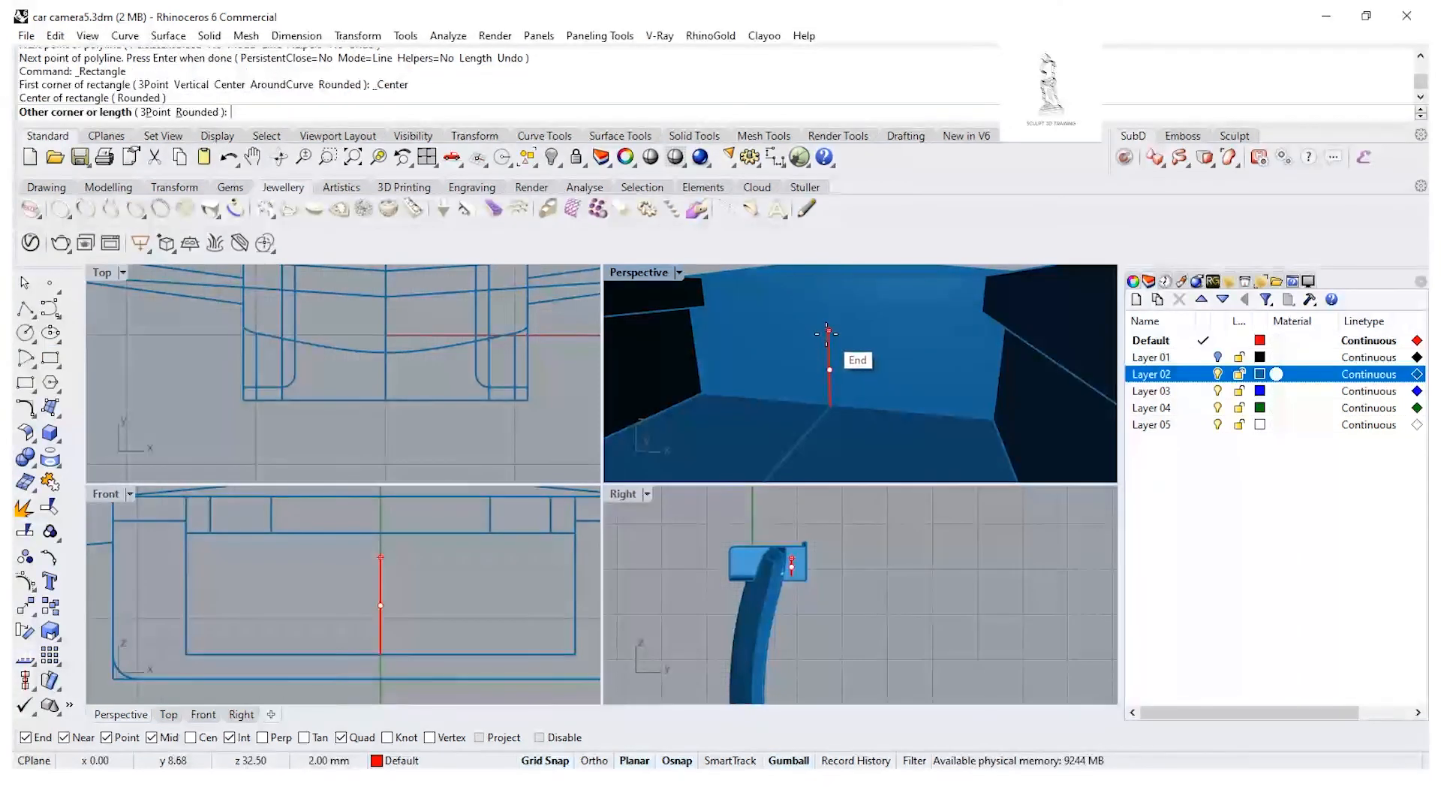
{"action": "scroll", "coordinate": [381, 548], "scroll_direction": "up", "scroll_amount": 1}
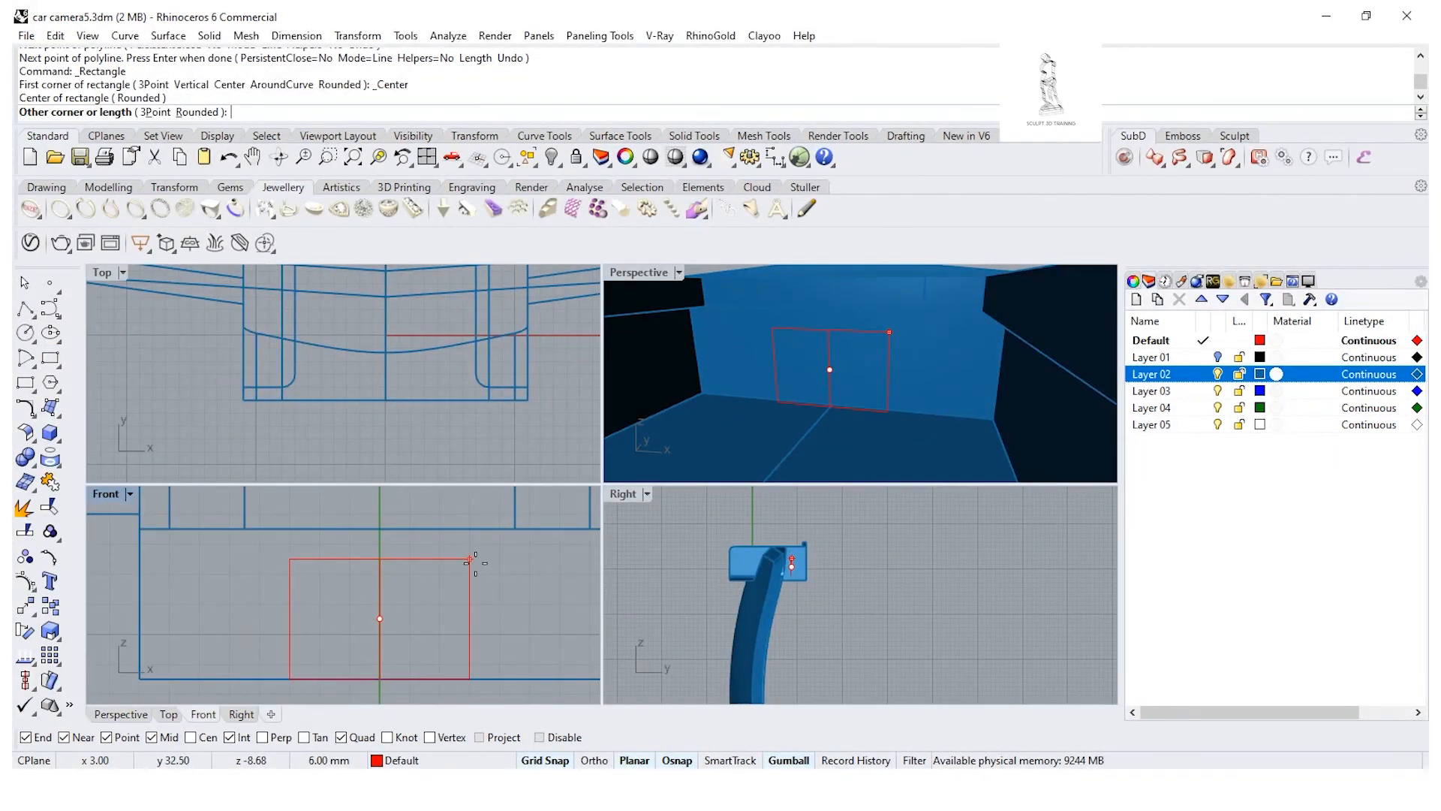
{"action": "scroll", "coordinate": [480, 566], "scroll_direction": "down", "scroll_amount": 2}
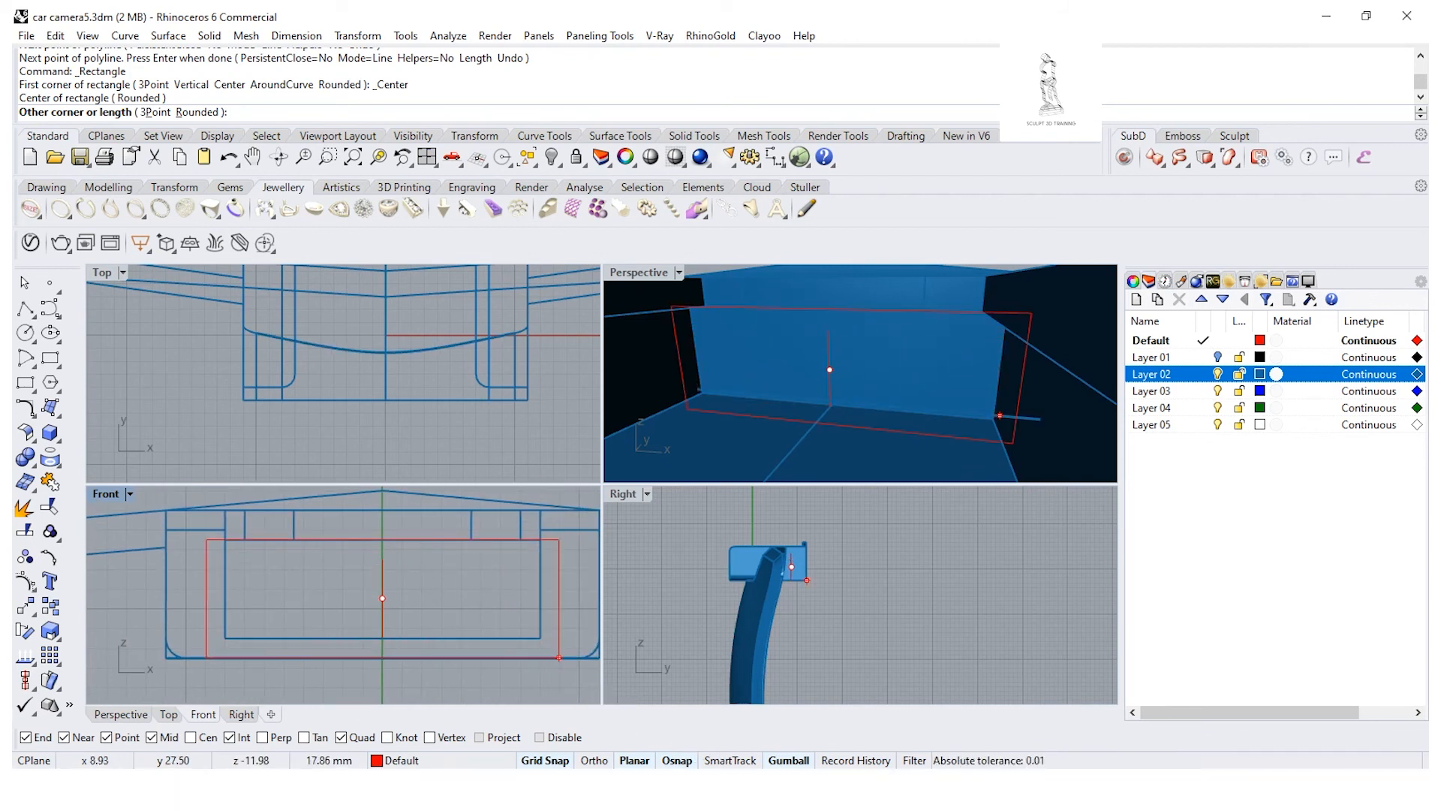
{"action": "left_click", "coordinate": [551, 760]}
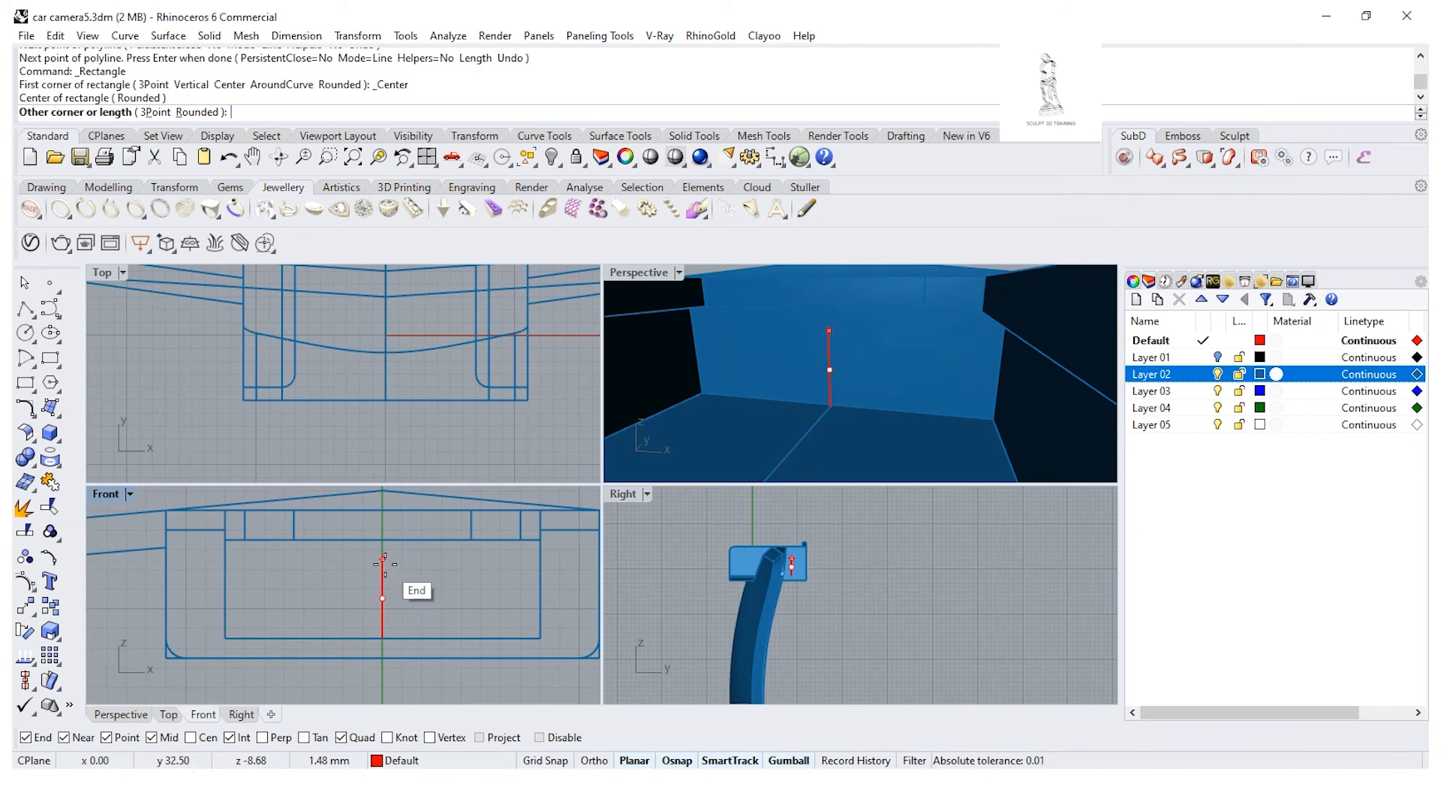
{"action": "left_click", "coordinate": [542, 560]}
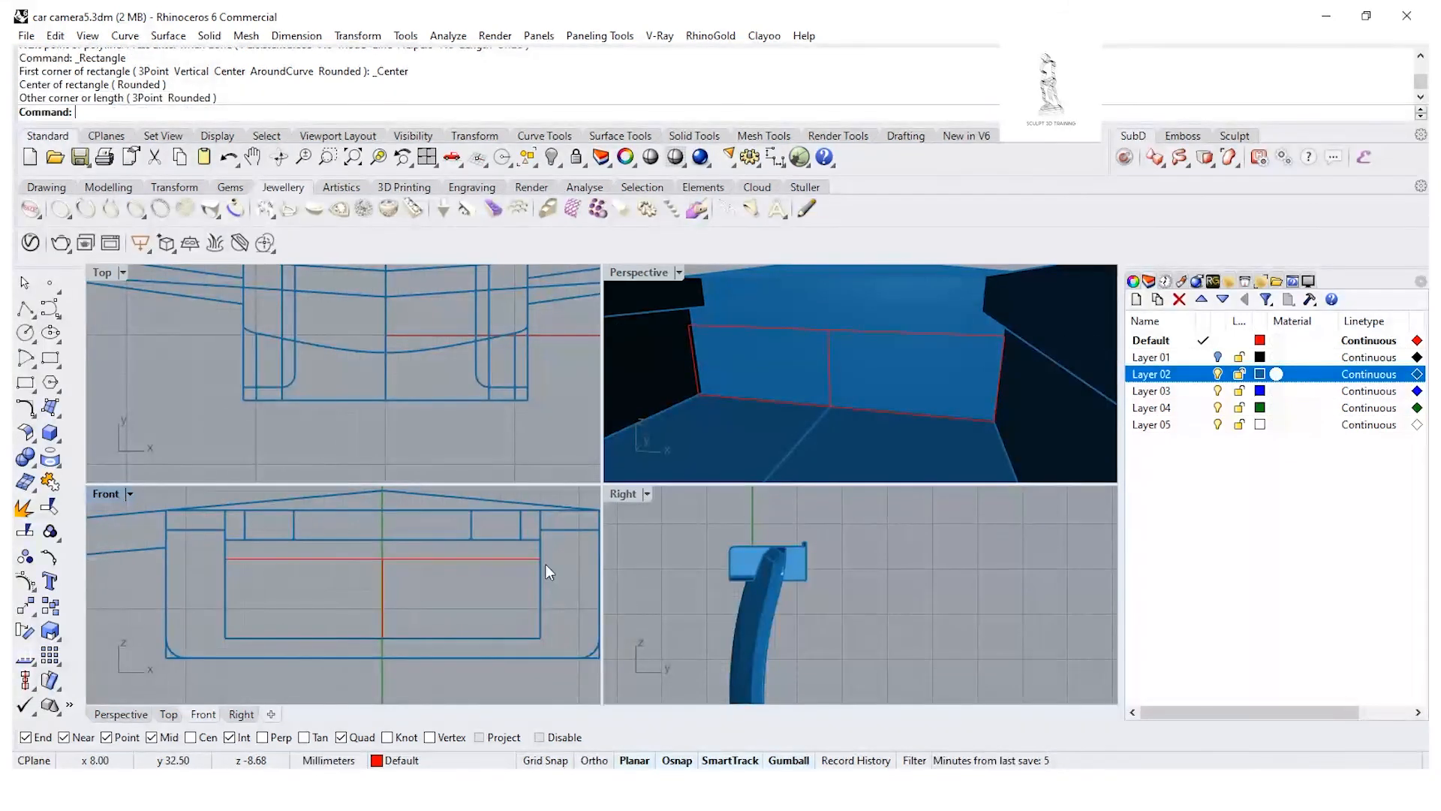
Step: Delete the vertical guide line in the middle of the rectangle
{"action": "right_click_drag", "start_coordinate": [883, 361], "coordinate": [767, 404]}
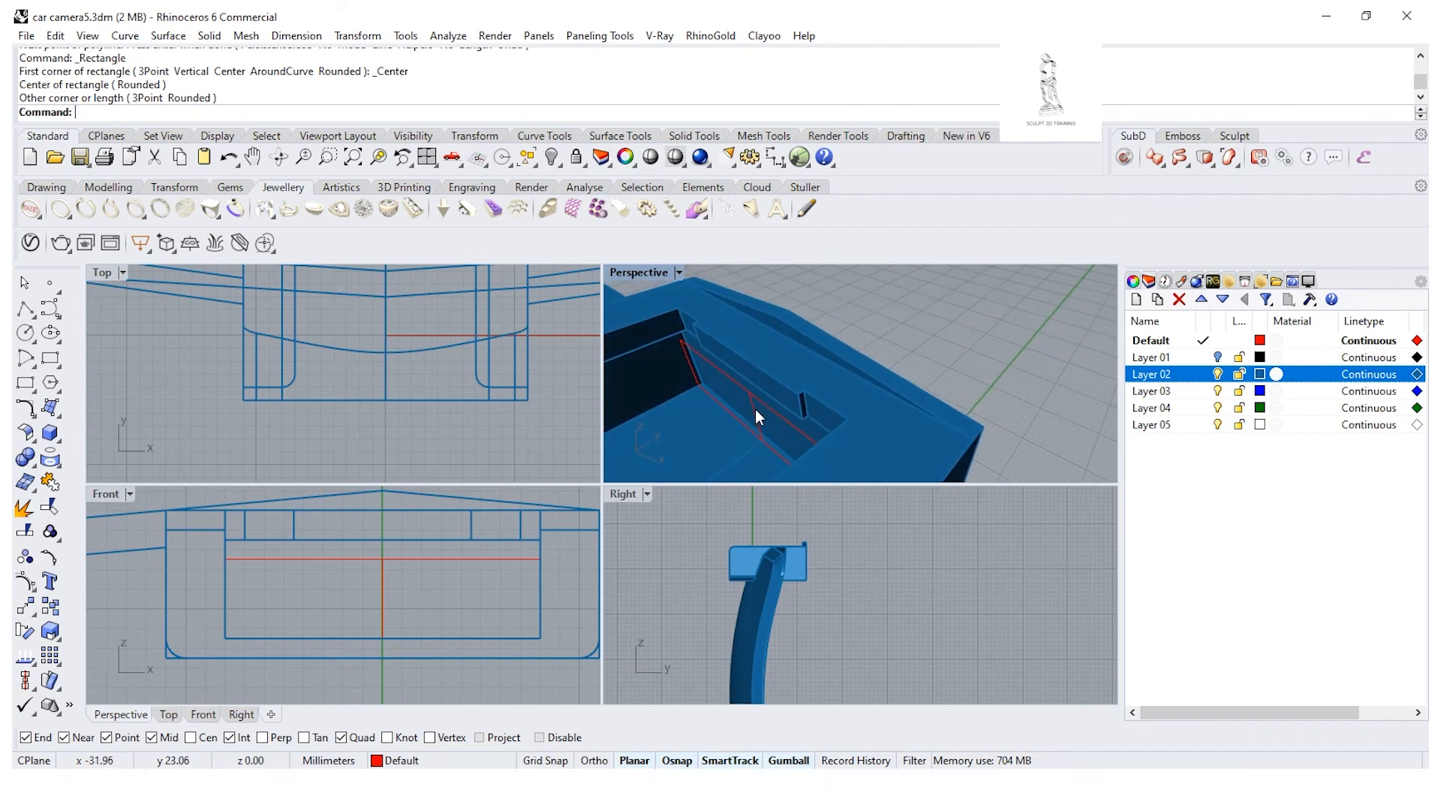
{"action": "left_click", "coordinate": [755, 409]}
{"action": "key", "text": "Delete"}
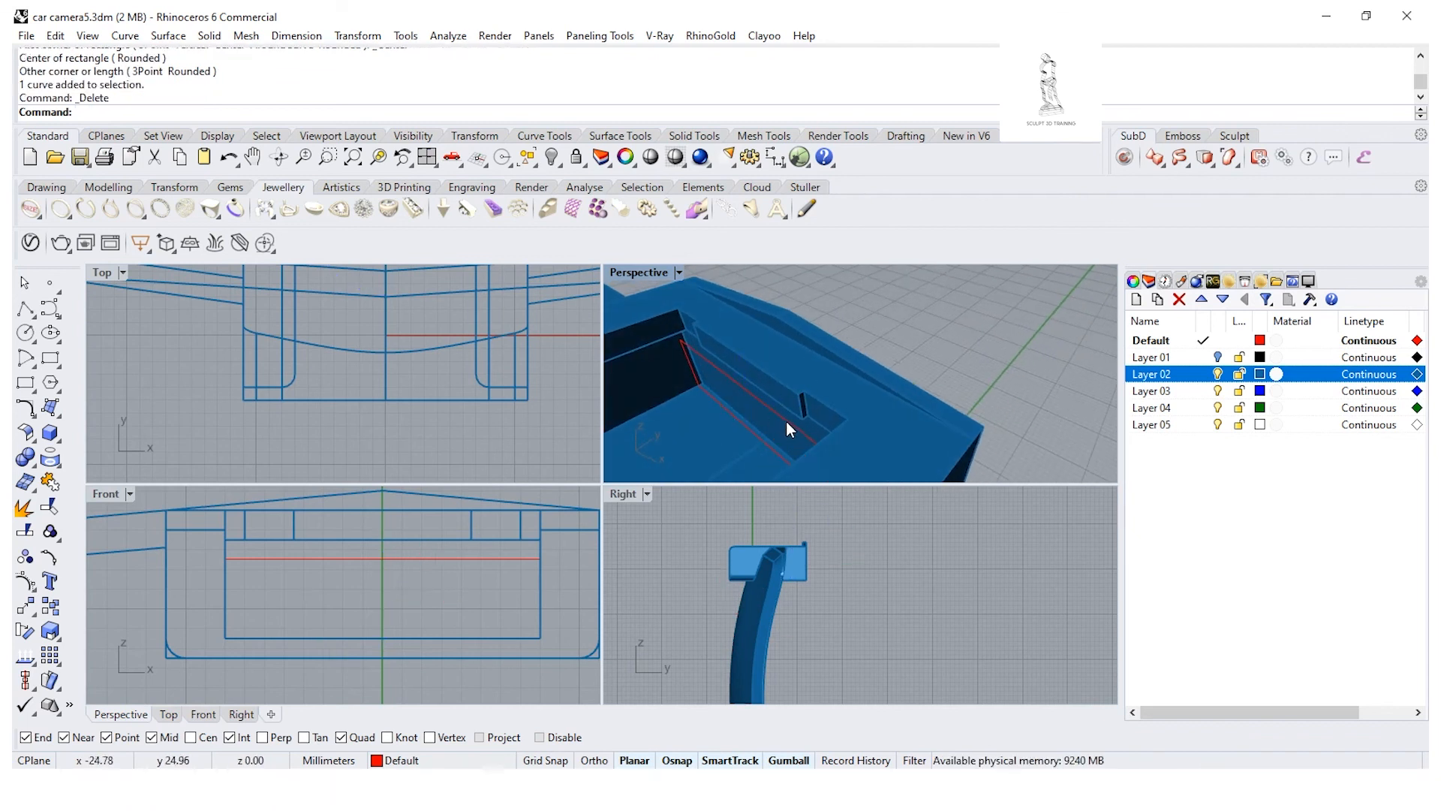
Step: Move the rectangle back onto the pocket's rear edge in the top view, using projected object snaps
{"action": "left_click", "coordinate": [785, 421]}
{"action": "scroll", "coordinate": [430, 331], "scroll_direction": "down", "scroll_amount": 4}
{"action": "scroll", "coordinate": [372, 355], "scroll_direction": "up", "scroll_amount": 3}
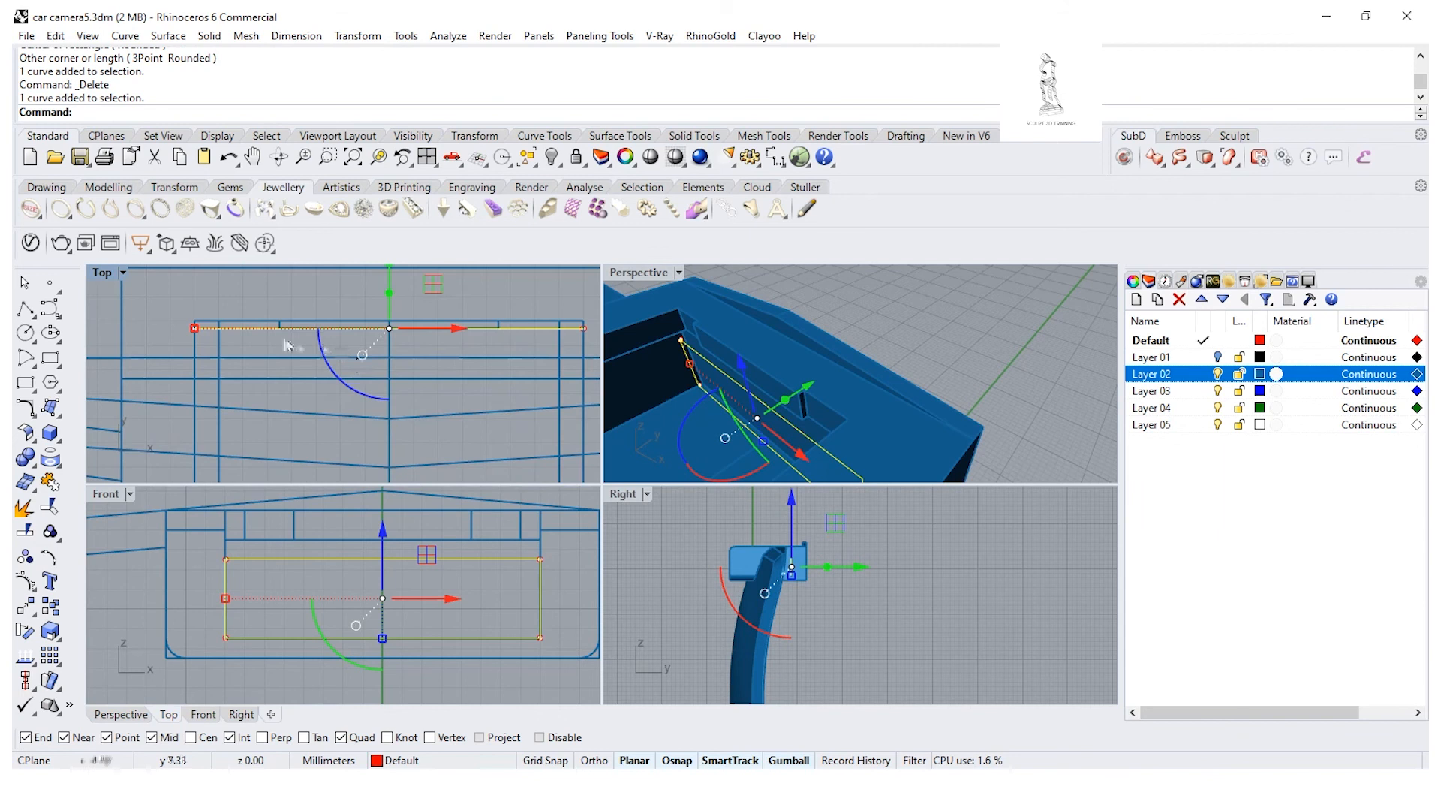
{"action": "left_click", "coordinate": [27, 606]}
{"action": "left_click", "coordinate": [208, 367]}
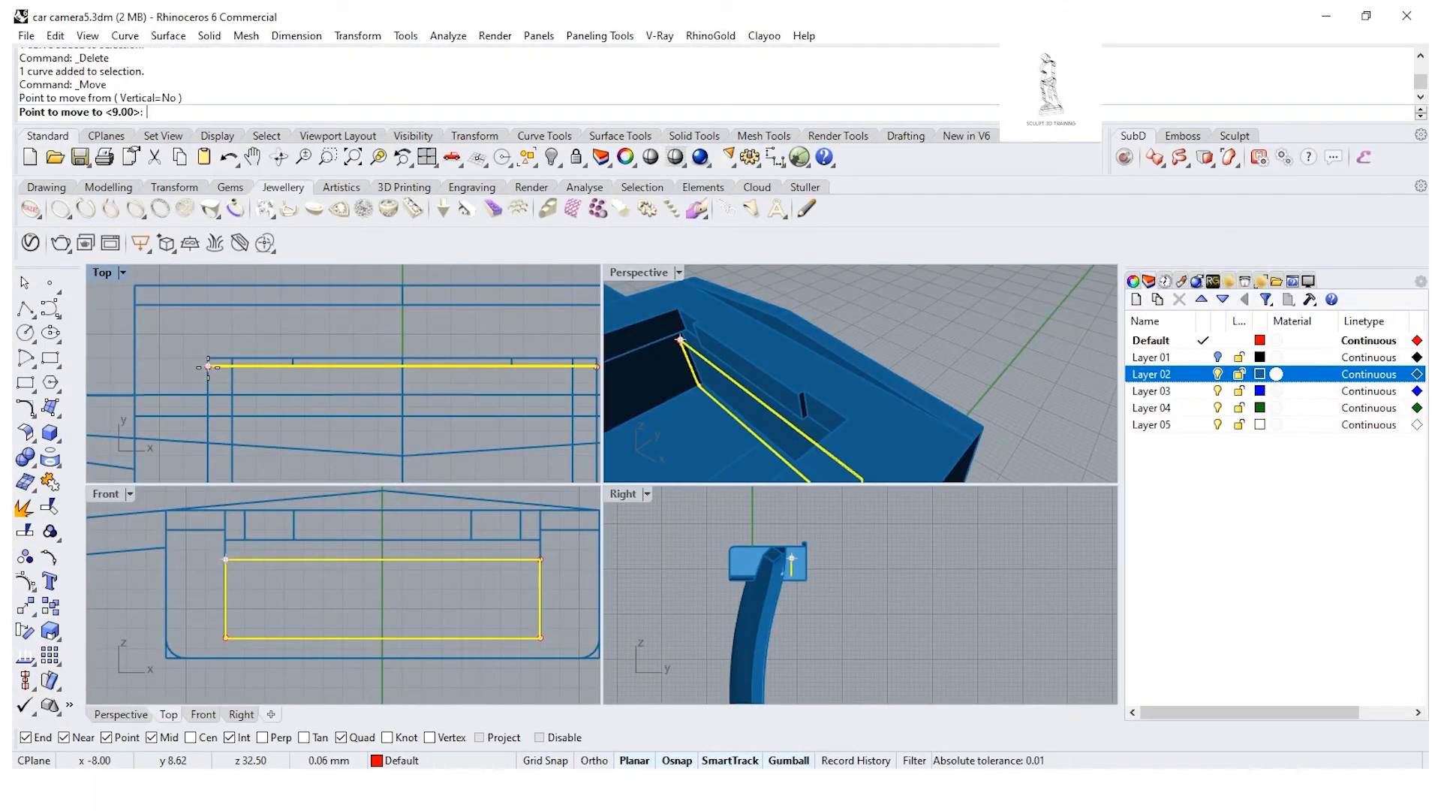
{"action": "left_click", "coordinate": [479, 737]}
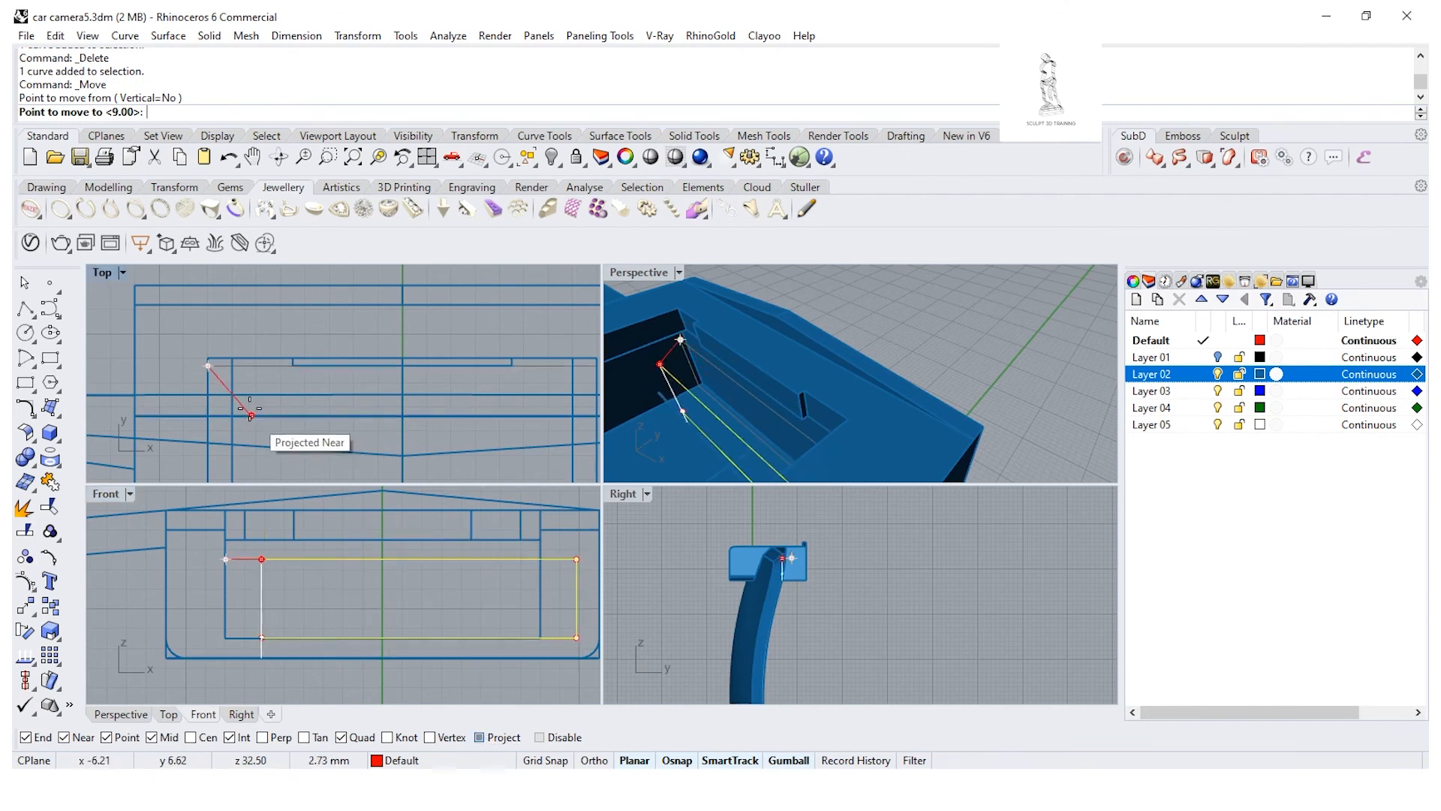
{"action": "left_click", "coordinate": [207, 360]}
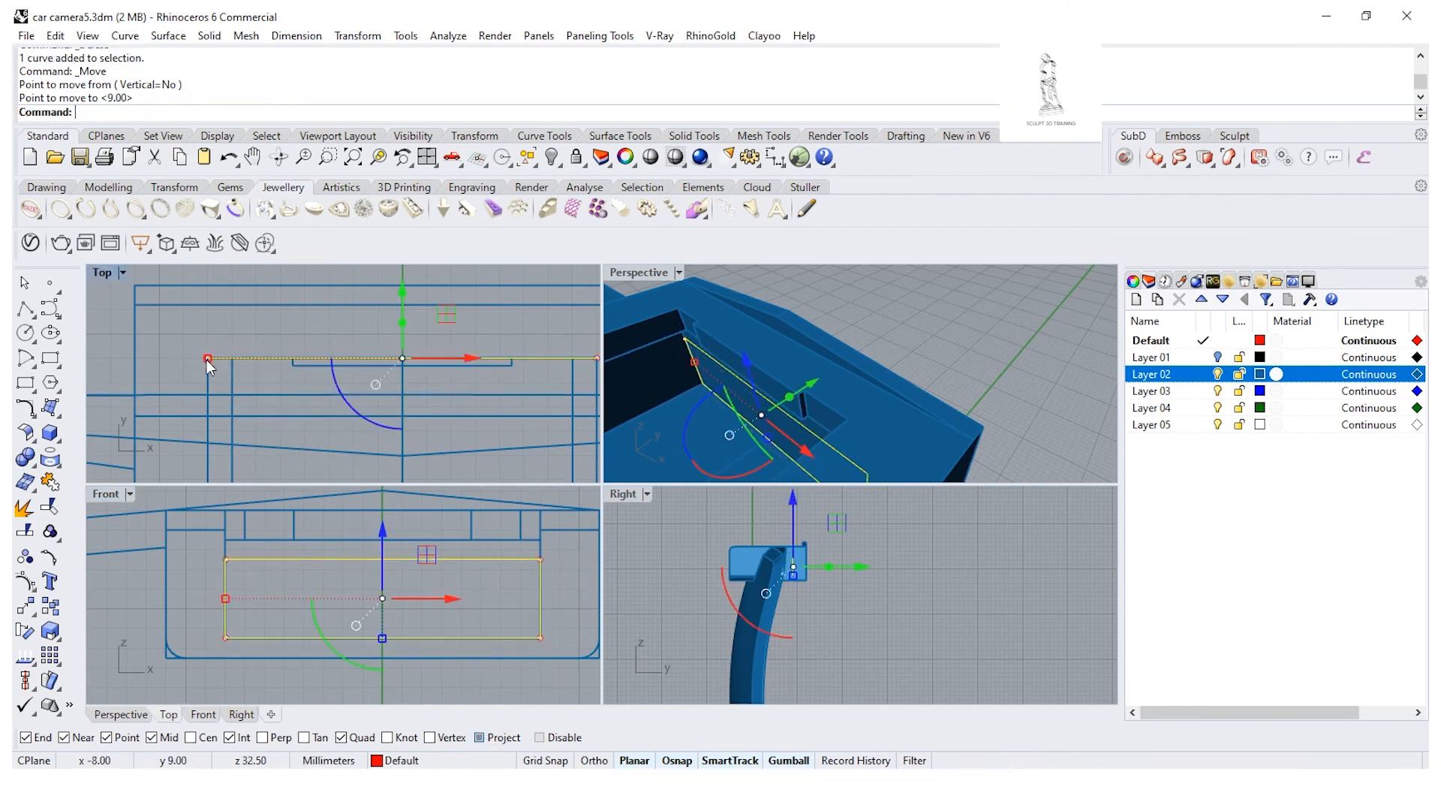
{"action": "key", "text": "Escape"}
Step: Extrude the rectangle 5.5 mm into the pocket as a solid on Layer 02, with the Right viewport in wireframe
{"action": "right_click_drag", "start_coordinate": [768, 376], "coordinate": [821, 337]}
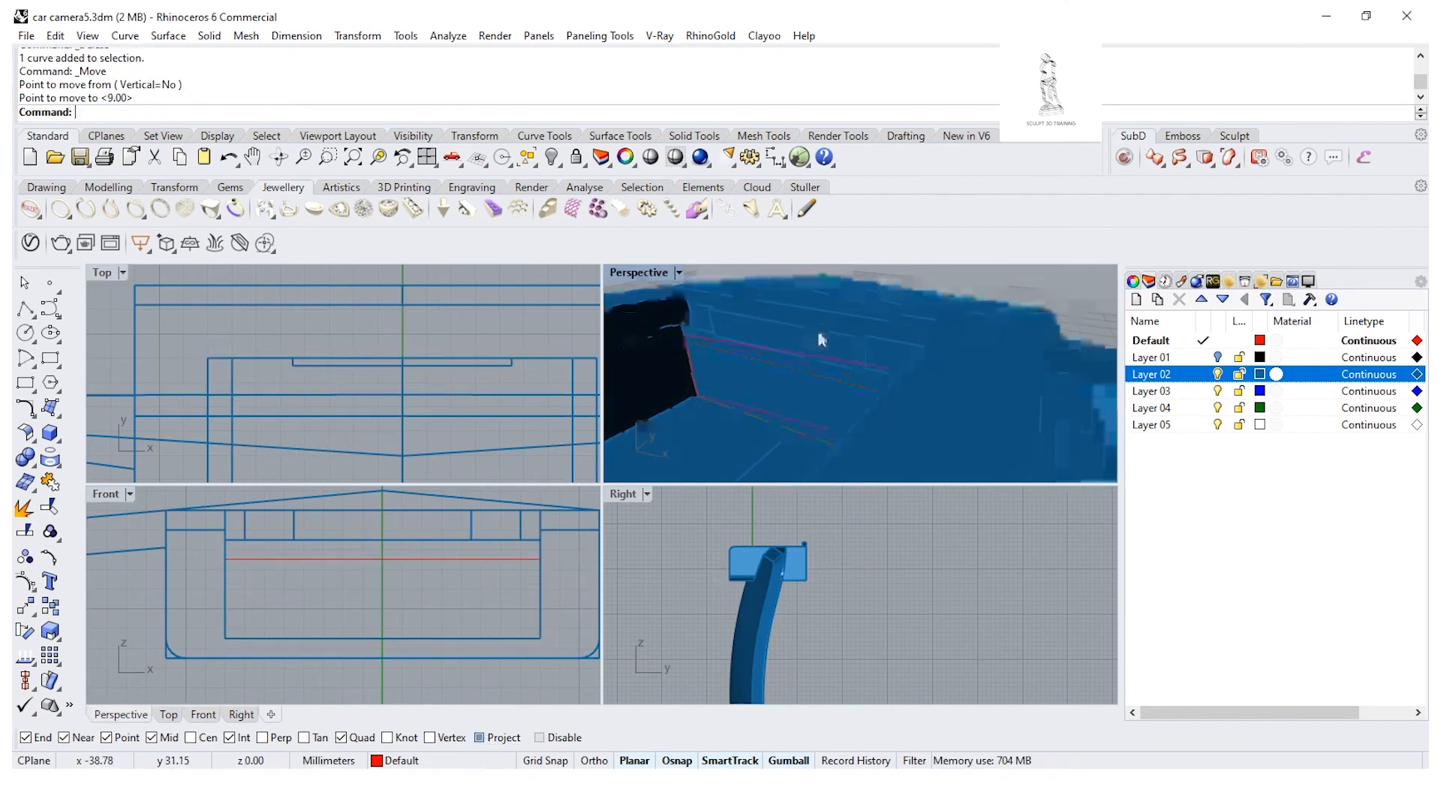
{"action": "double_click", "coordinate": [656, 276]}
{"action": "right_click_drag", "start_coordinate": [643, 376], "coordinate": [646, 420]}
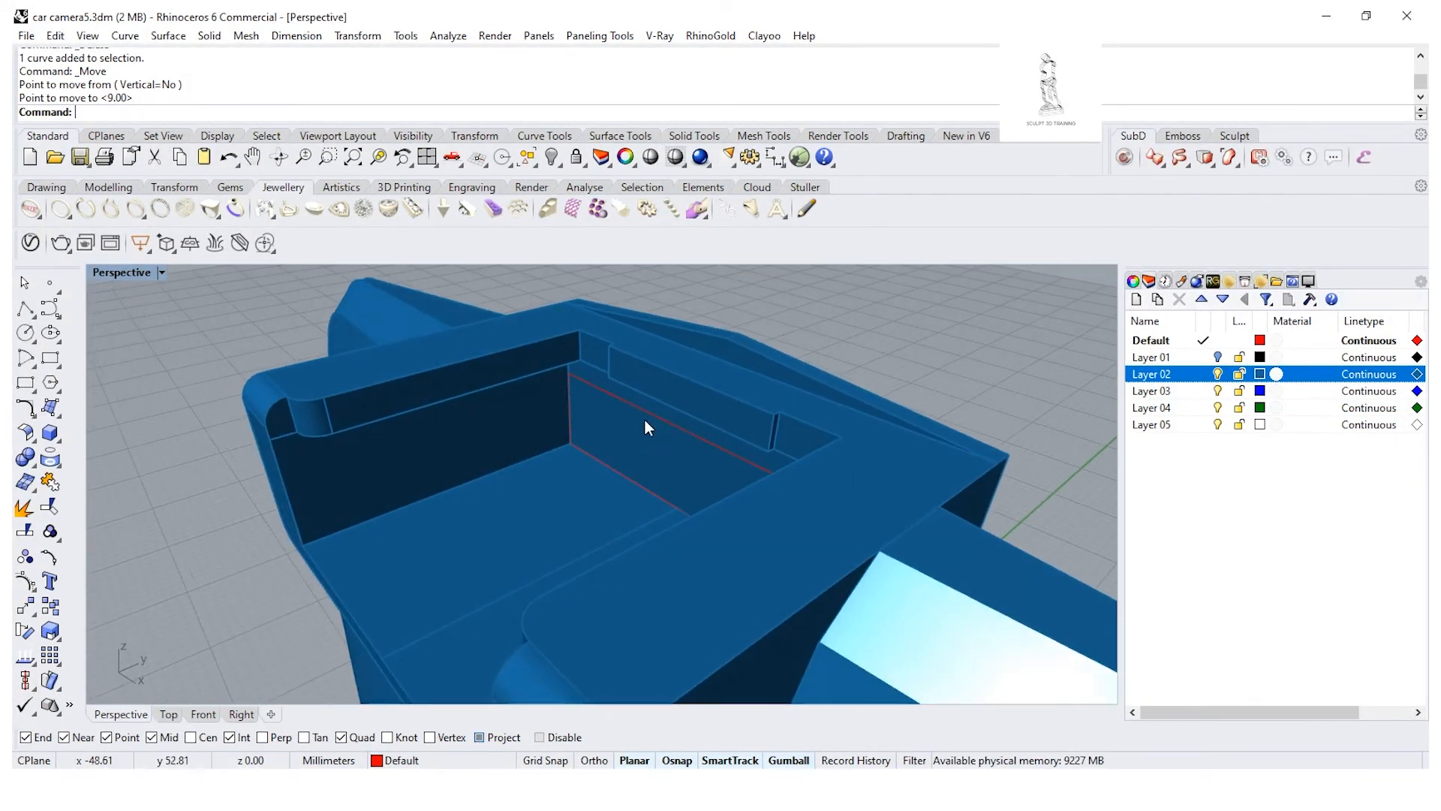
{"action": "left_click", "coordinate": [651, 416]}
{"action": "right_click_drag", "start_coordinate": [495, 506], "coordinate": [560, 448]}
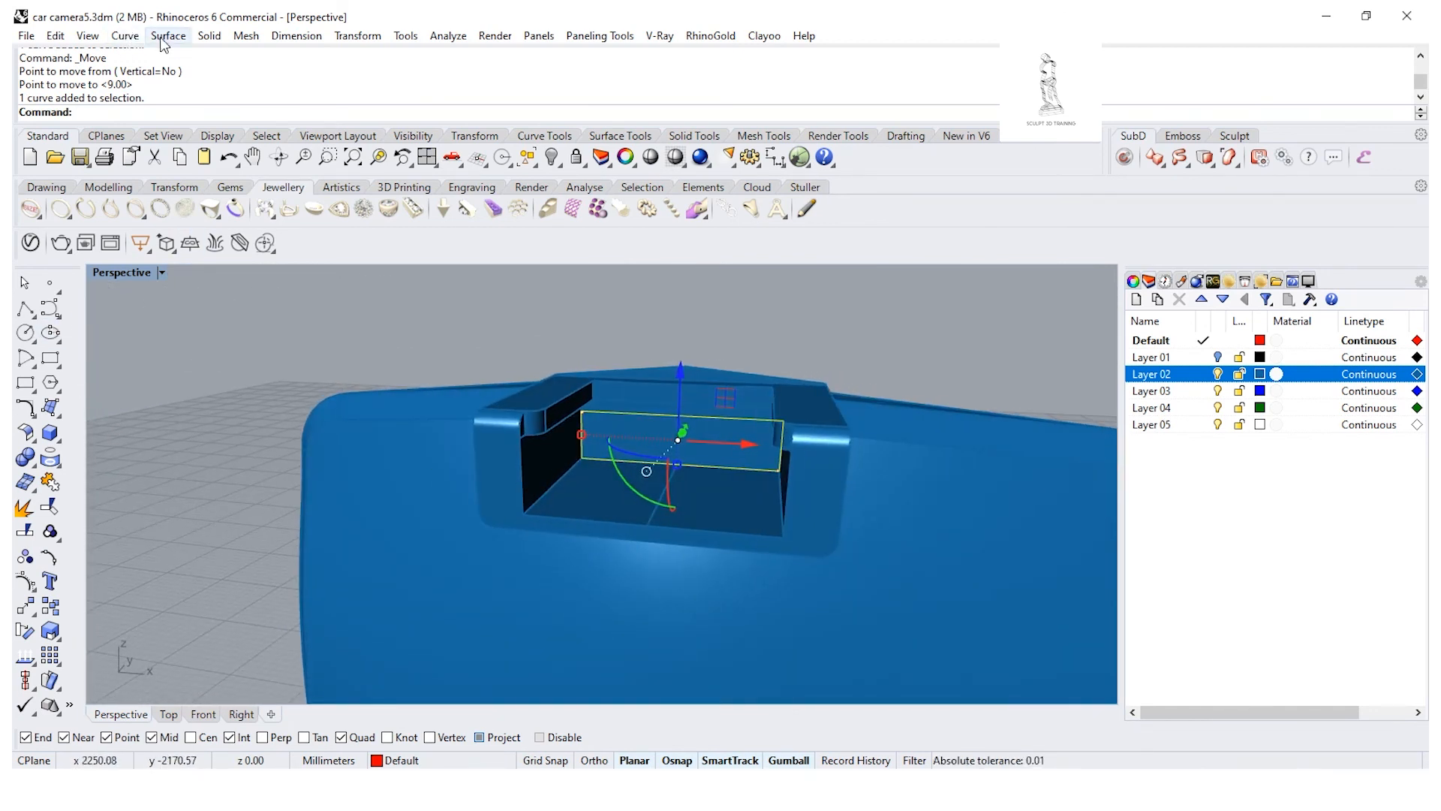
{"action": "left_click", "coordinate": [207, 38]}
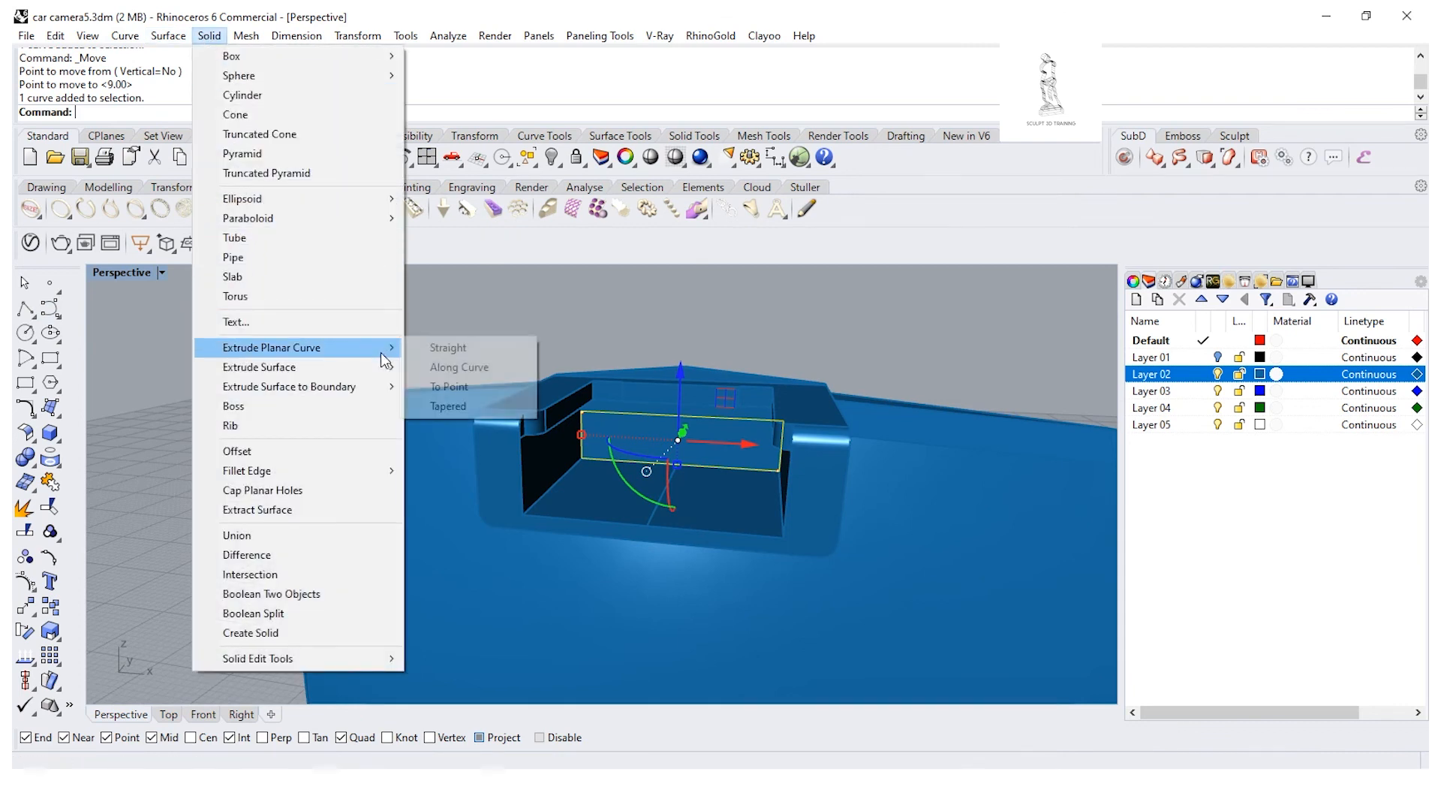
{"action": "left_click", "coordinate": [458, 349]}
{"action": "left_click", "coordinate": [1201, 374]}
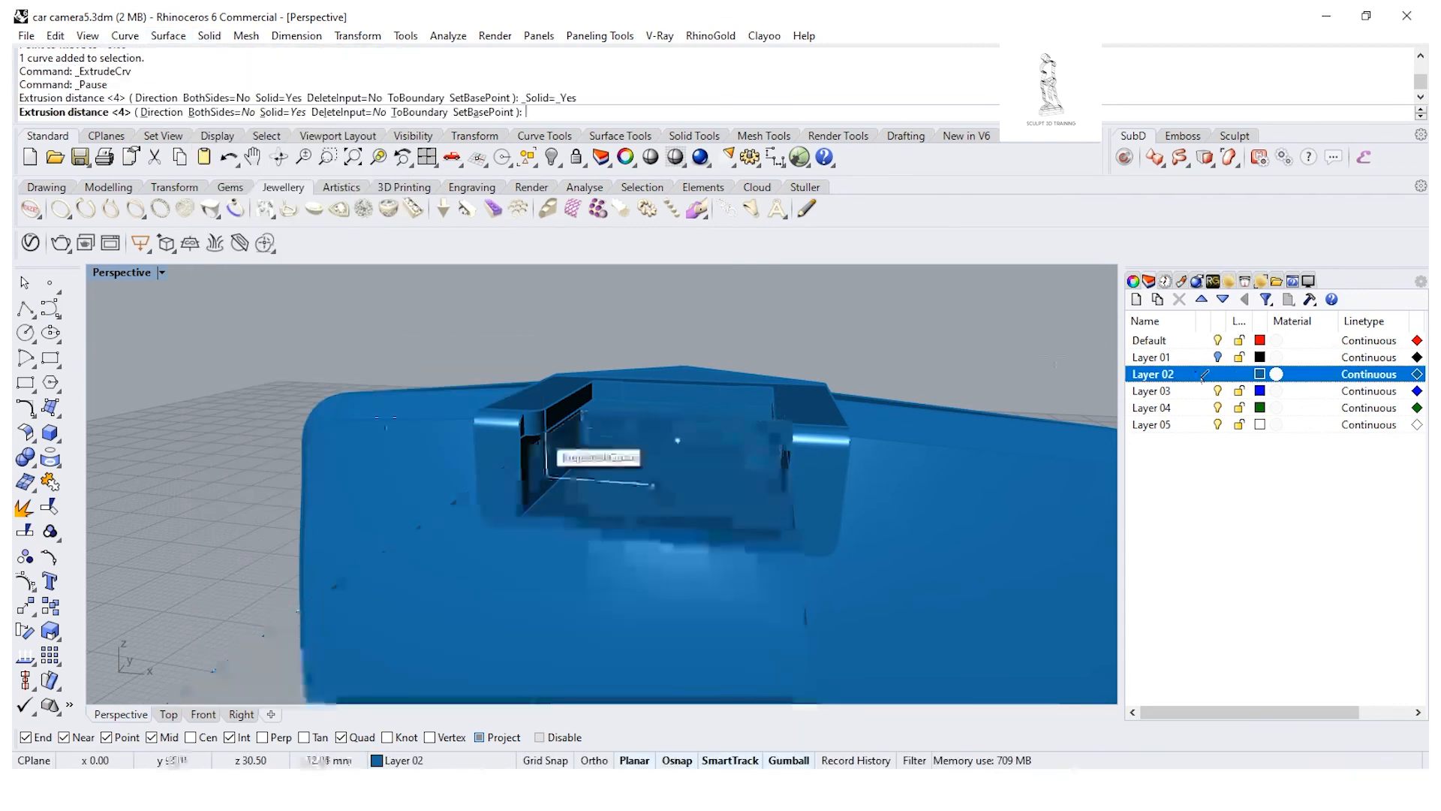
{"action": "double_click", "coordinate": [122, 273]}
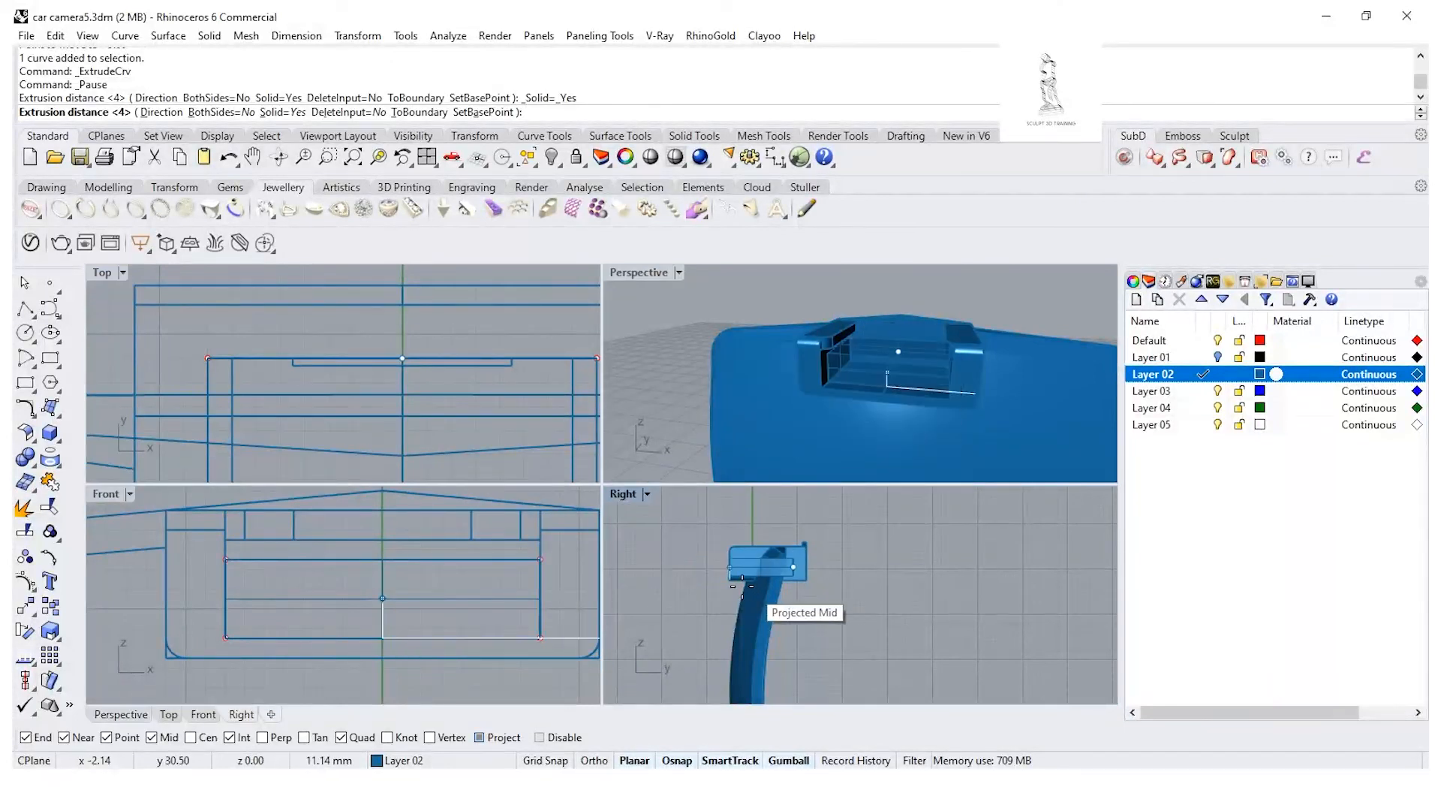
{"action": "left_click", "coordinate": [646, 494]}
{"action": "left_click", "coordinate": [710, 148]}
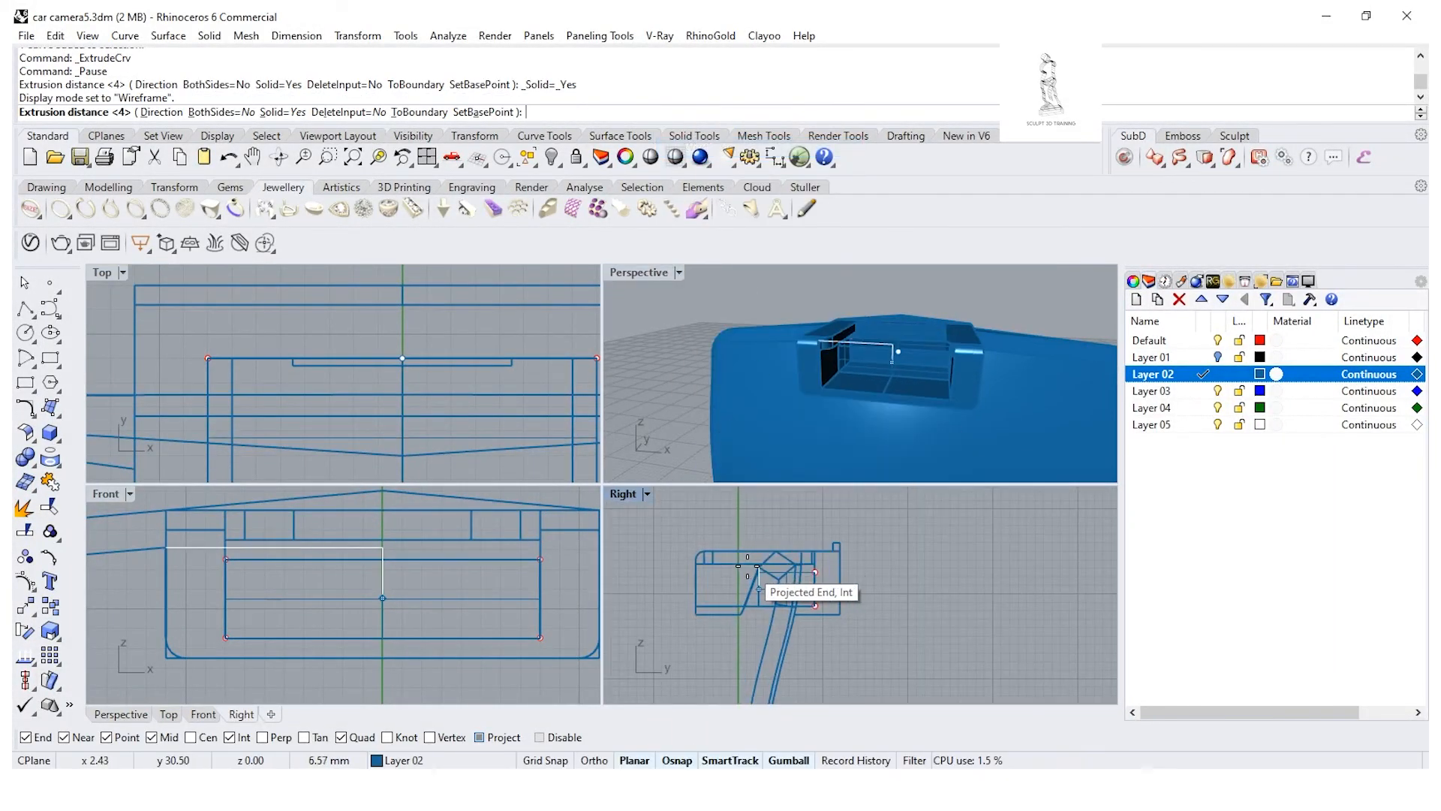
{"action": "type", "text": "55"}
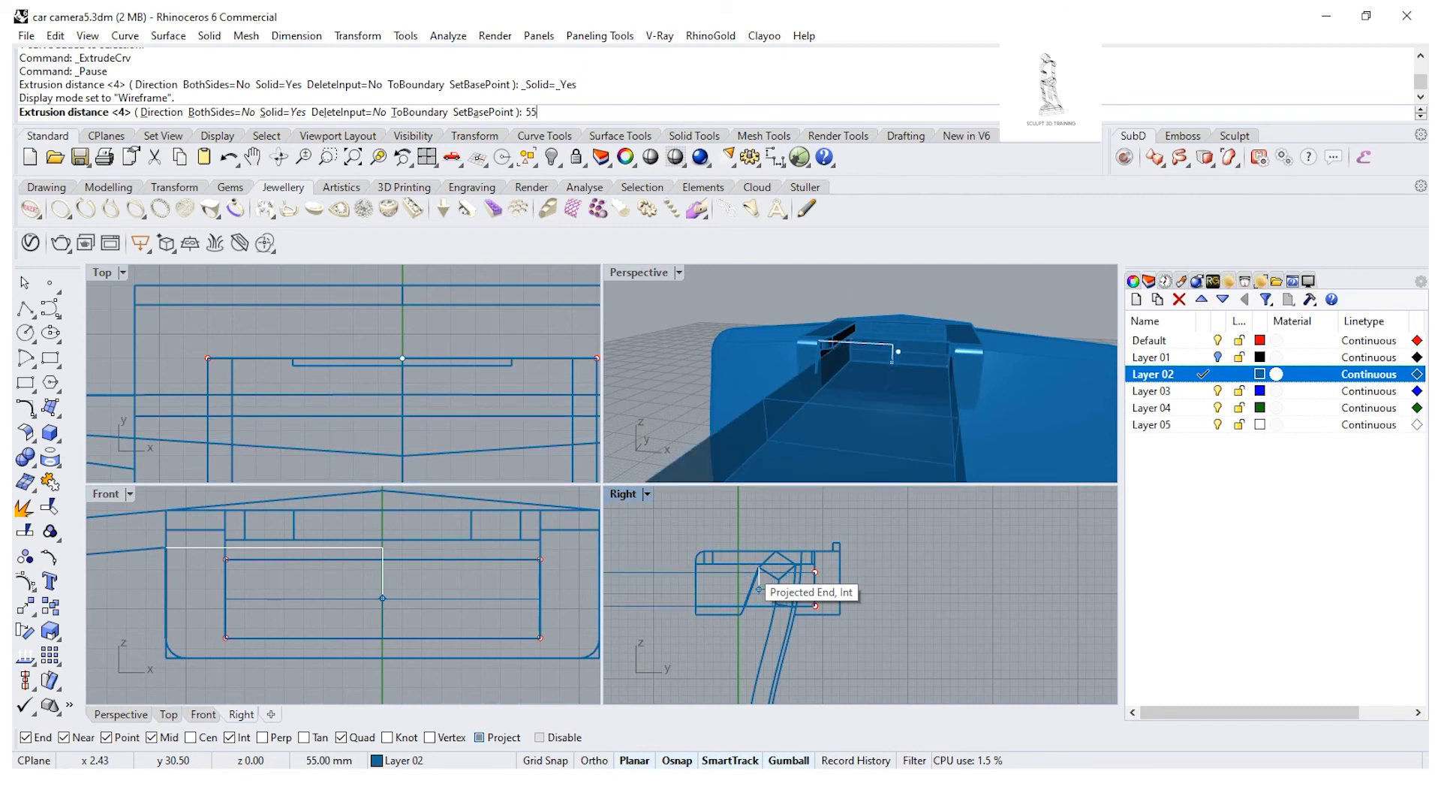
{"action": "key", "text": "BackSpace"}
{"action": "type", "text": ".5"}
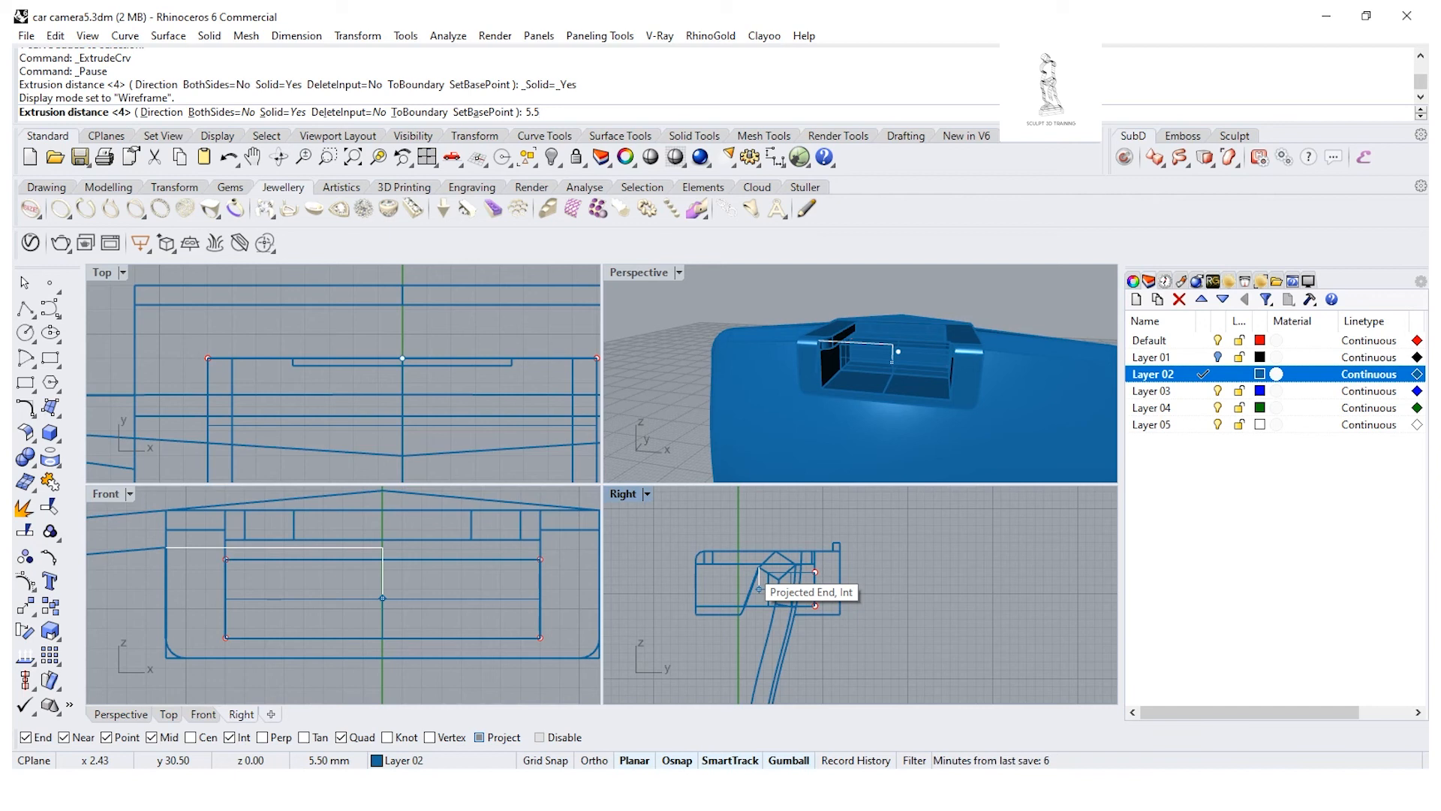
{"action": "key", "text": "Return"}
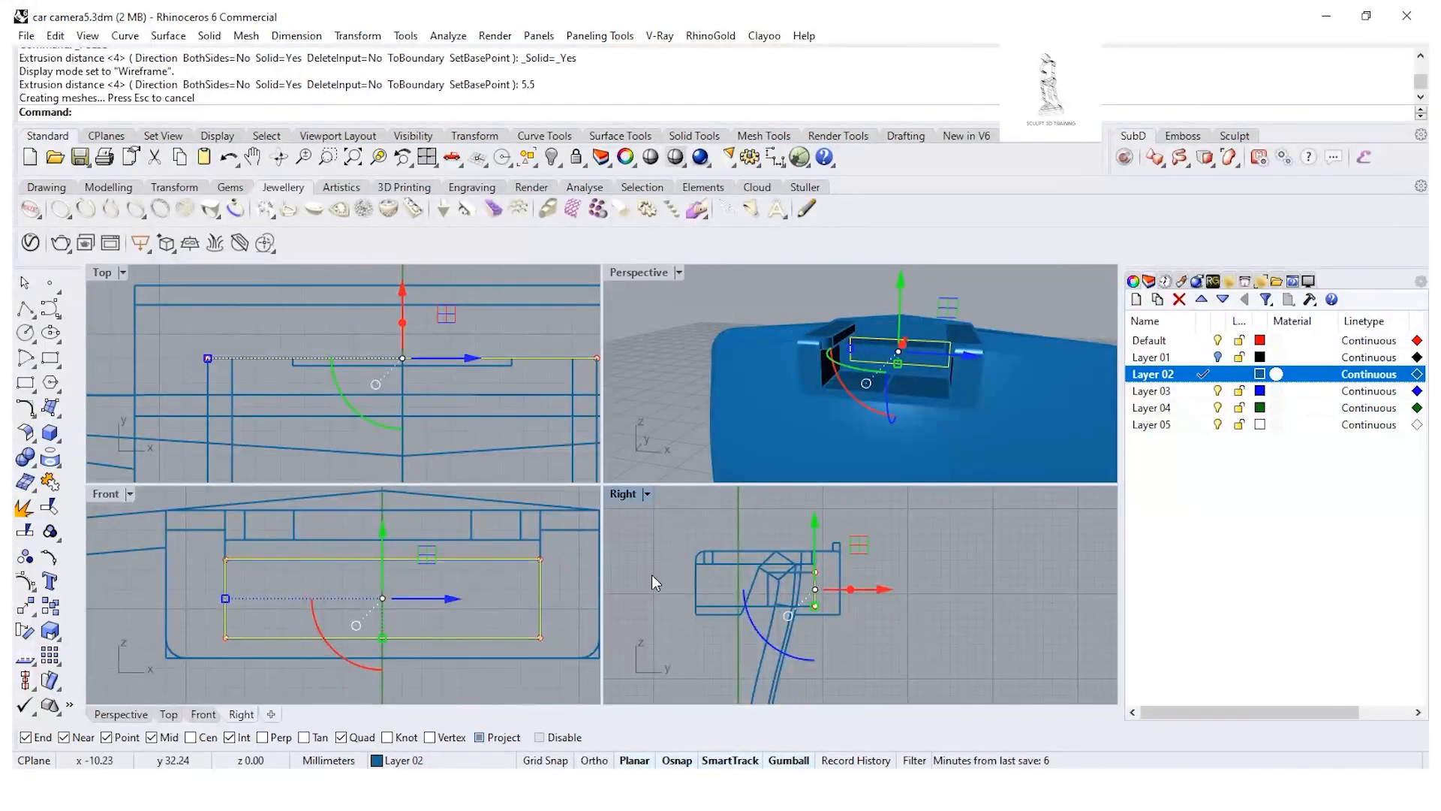
Step: Delete the rectangle curve left behind the extruded block in the pocket
{"action": "left_click", "coordinate": [652, 574]}
{"action": "right_click_drag", "start_coordinate": [845, 350], "coordinate": [839, 371]}
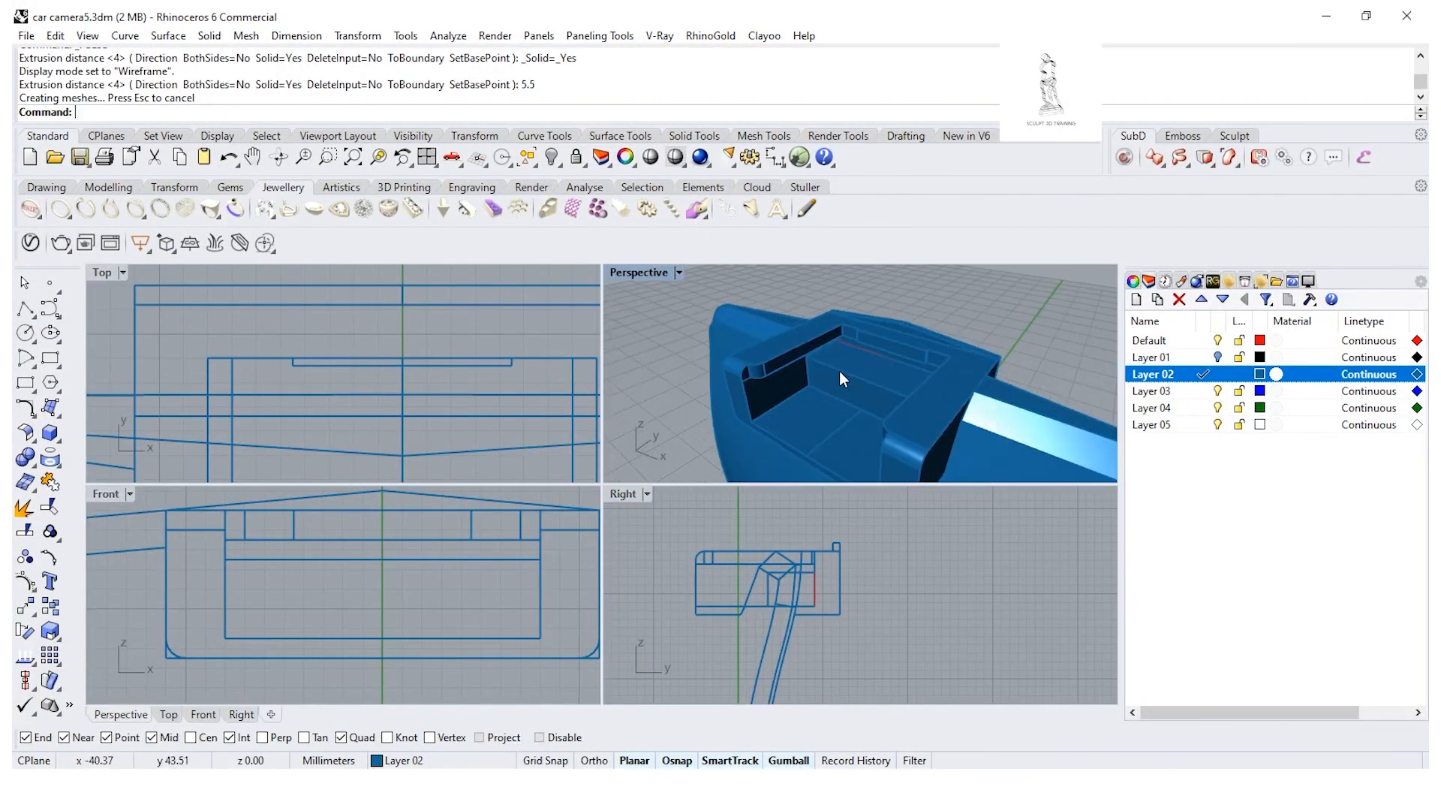
{"action": "left_click", "coordinate": [881, 358]}
{"action": "left_click", "coordinate": [934, 293]}
{"action": "left_click", "coordinate": [862, 350]}
{"action": "left_click", "coordinate": [909, 395]}
{"action": "key", "text": "Delete"}
Step: Boolean union the extruded block with the mount body
{"action": "right_click_drag", "start_coordinate": [908, 394], "coordinate": [844, 370]}
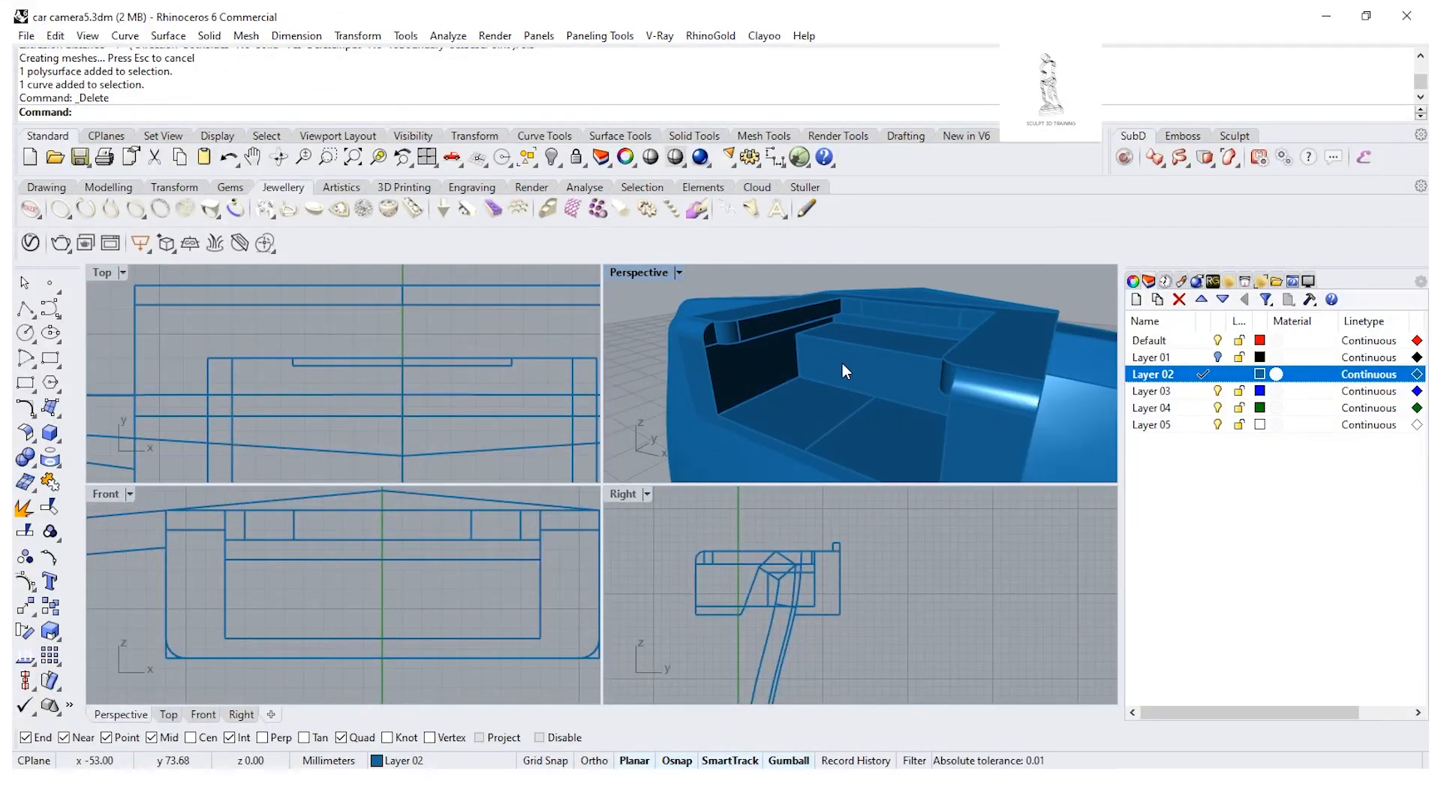
{"action": "left_click", "coordinate": [841, 362]}
{"action": "left_click", "coordinate": [768, 377], "text": "shift"}
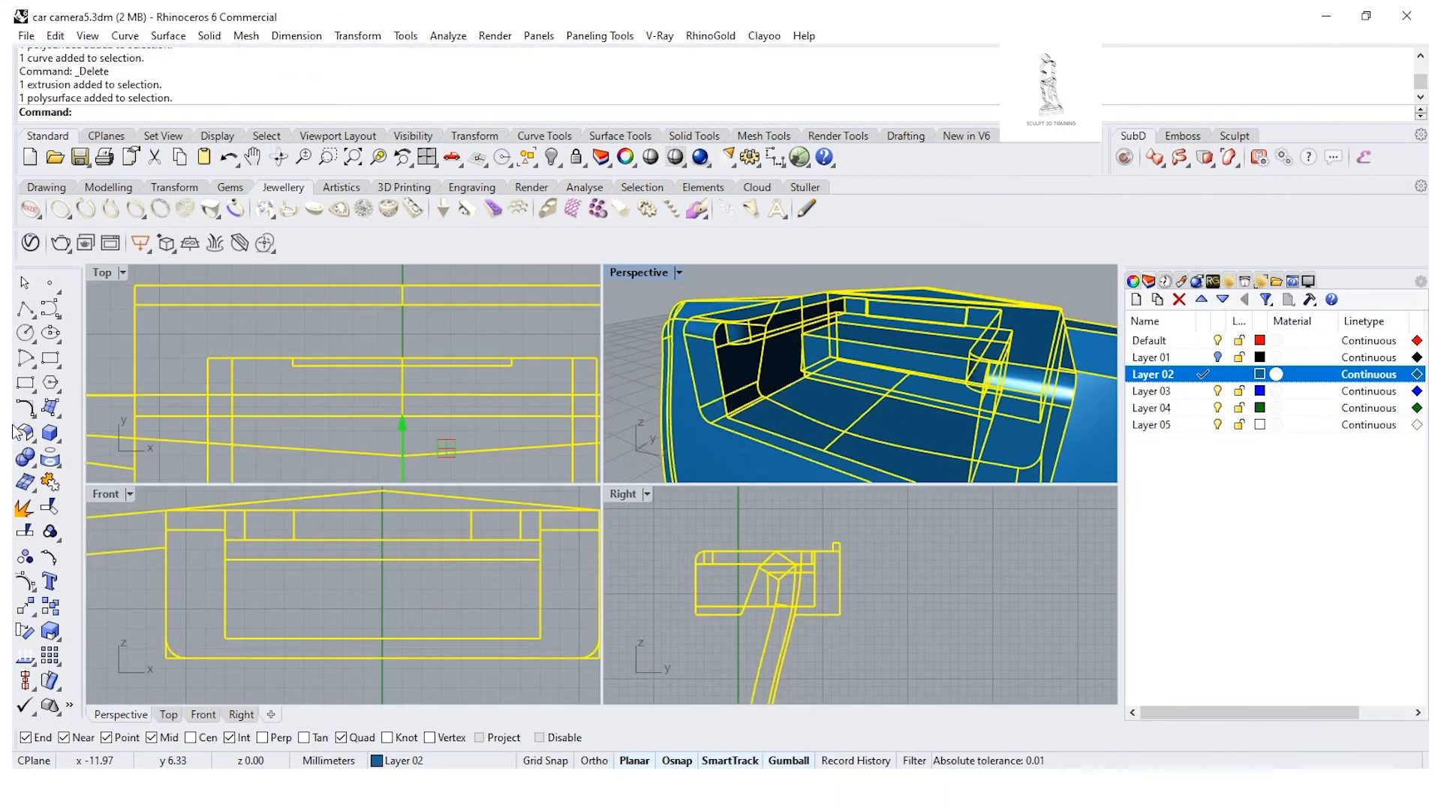
{"action": "left_click", "coordinate": [31, 466]}
{"action": "left_click", "coordinate": [45, 466]}
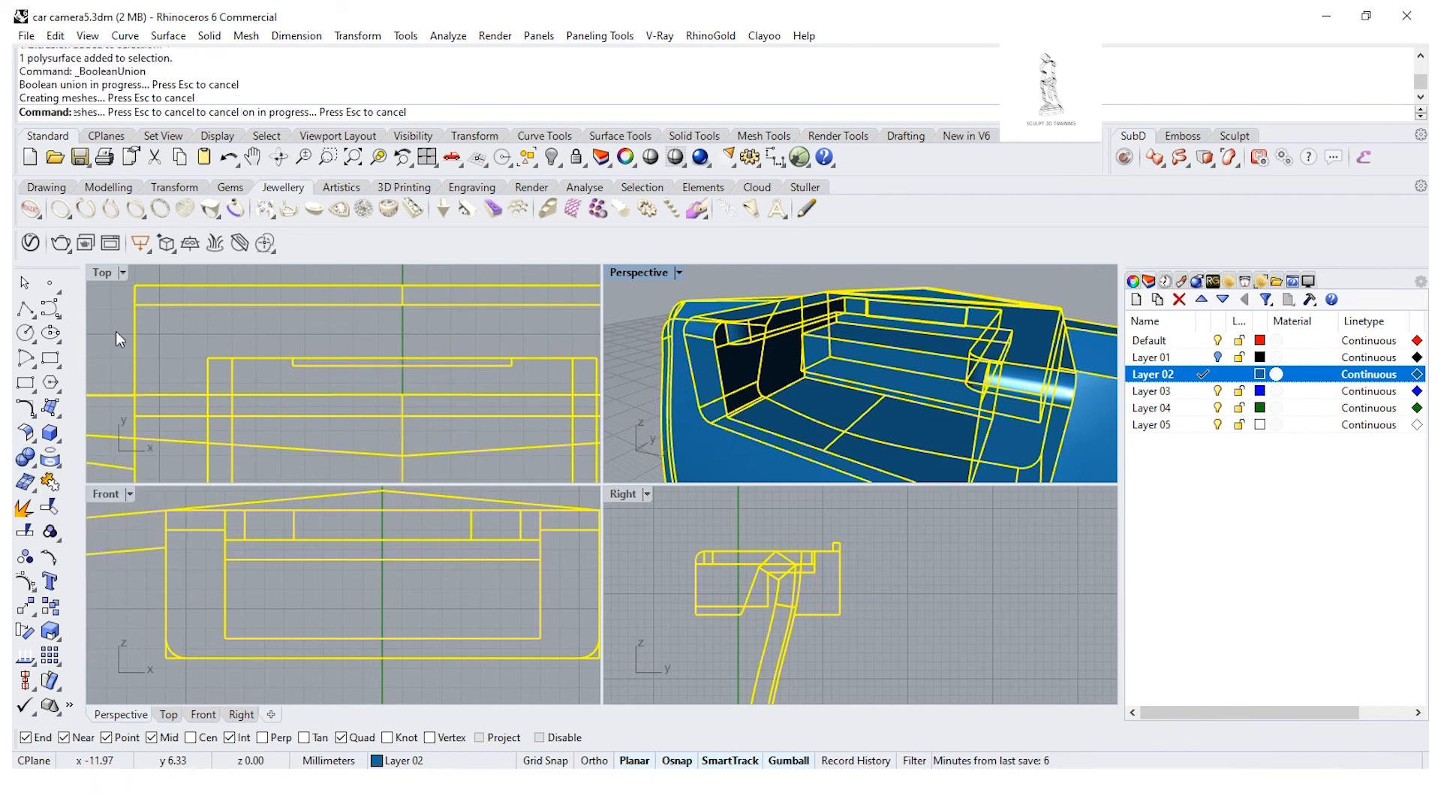
{"action": "left_click", "coordinate": [101, 321]}
Step: Fillet the pocket's two lower side edges with a 1 mm radius
{"action": "left_click", "coordinate": [209, 37]}
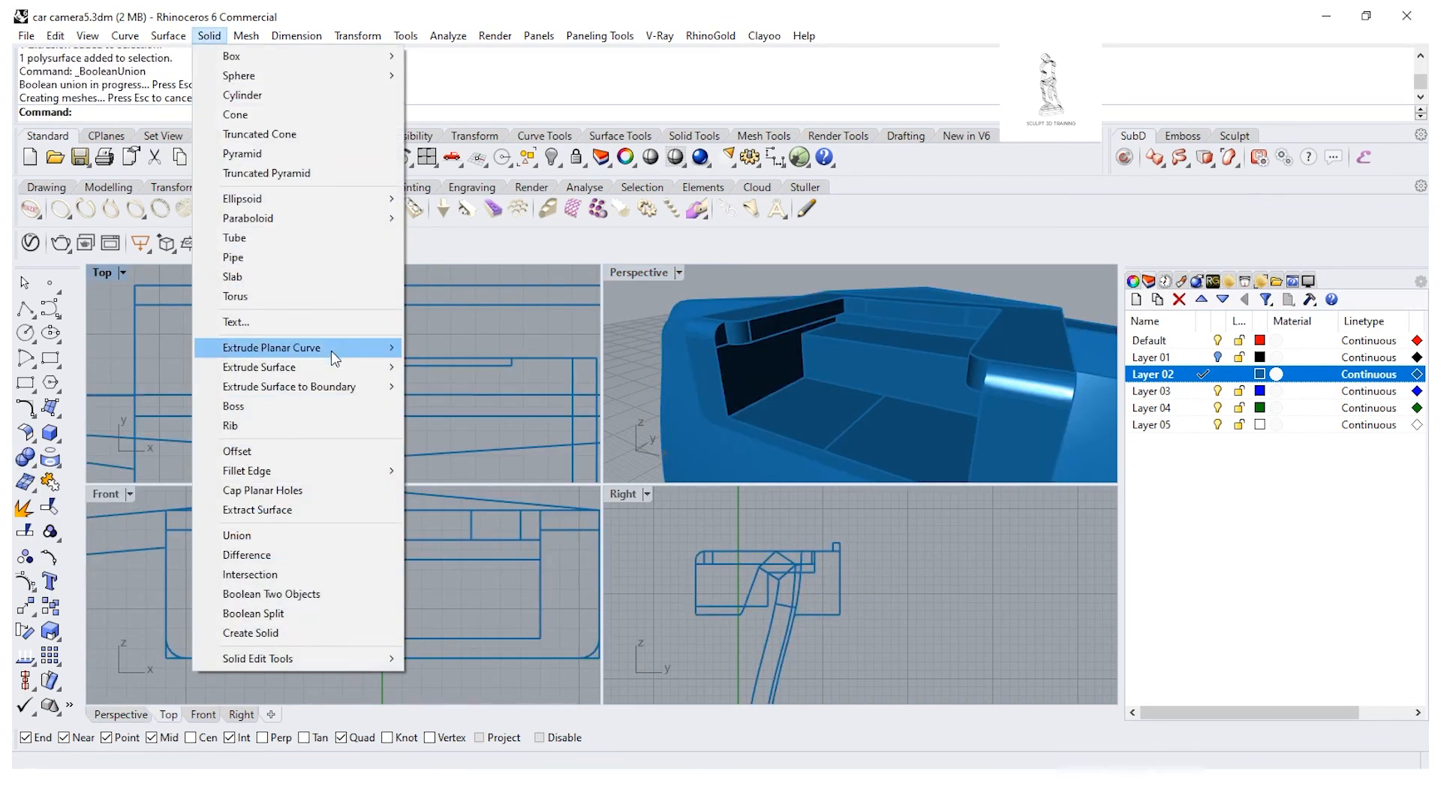
{"action": "mouse_move", "coordinate": [346, 479]}
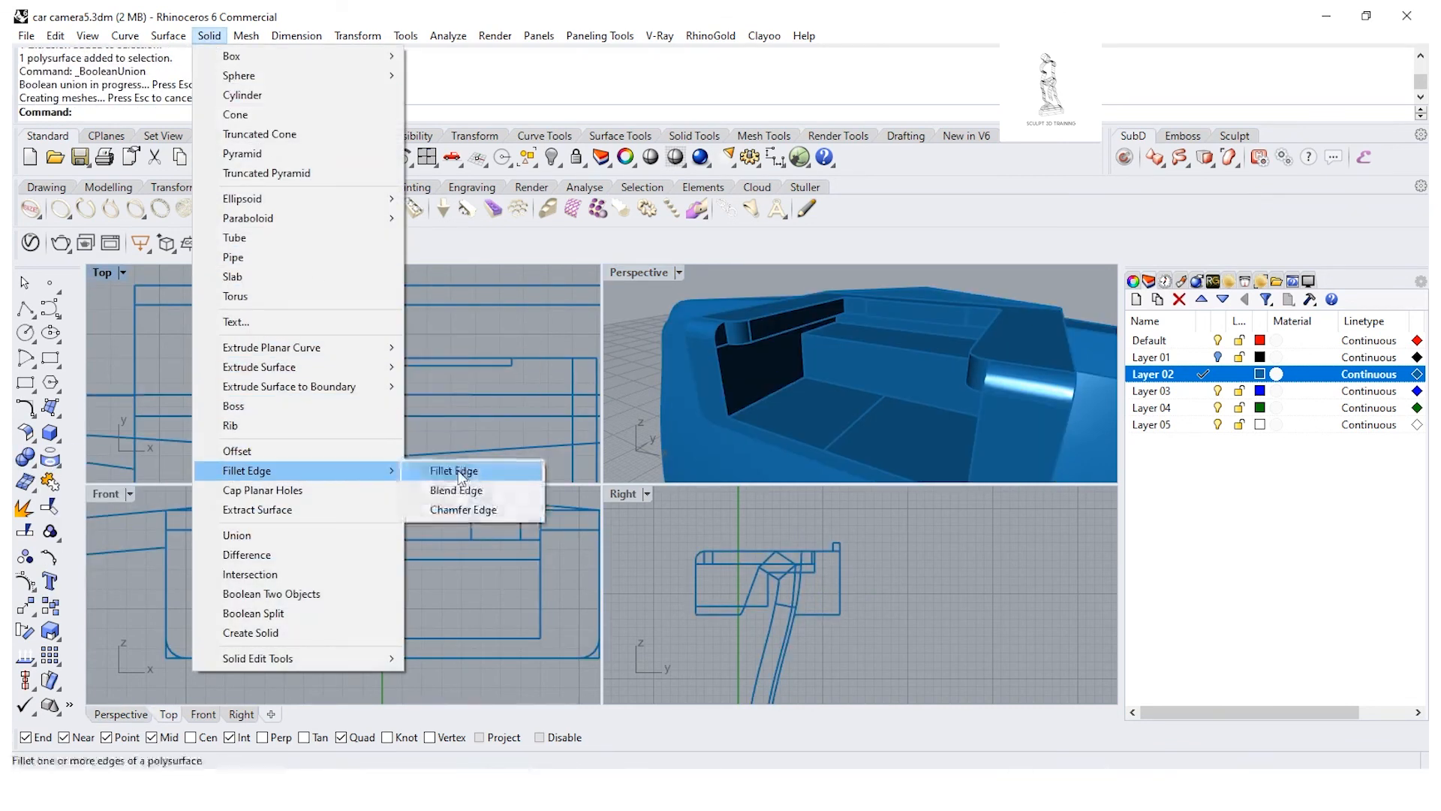
{"action": "left_click", "coordinate": [444, 471]}
{"action": "type", "text": "1"}
{"action": "key", "text": "Return"}
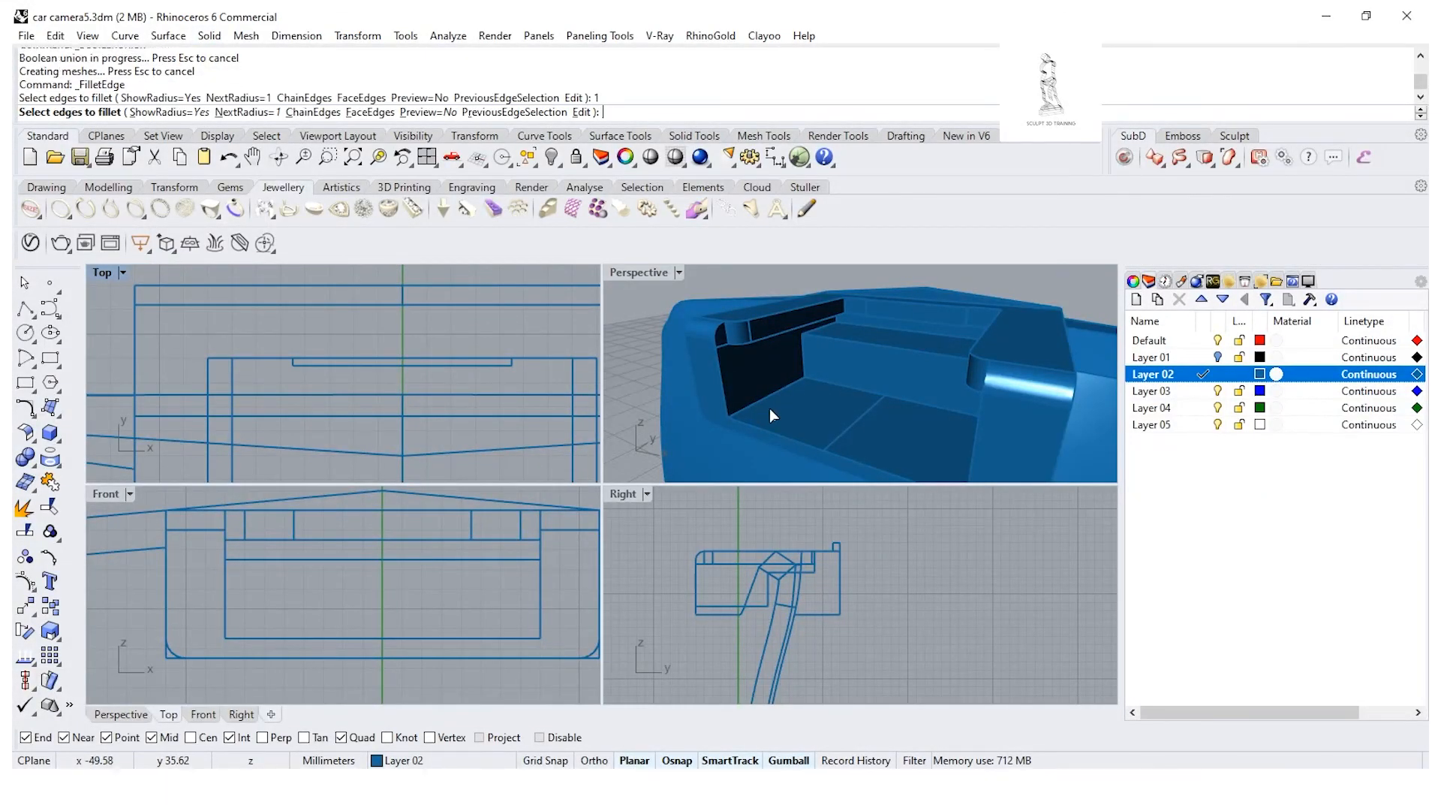
{"action": "left_click", "coordinate": [762, 409]}
{"action": "right_click_drag", "start_coordinate": [825, 398], "coordinate": [968, 377]}
{"action": "key", "text": "Return"}
{"action": "key", "text": "Return"}
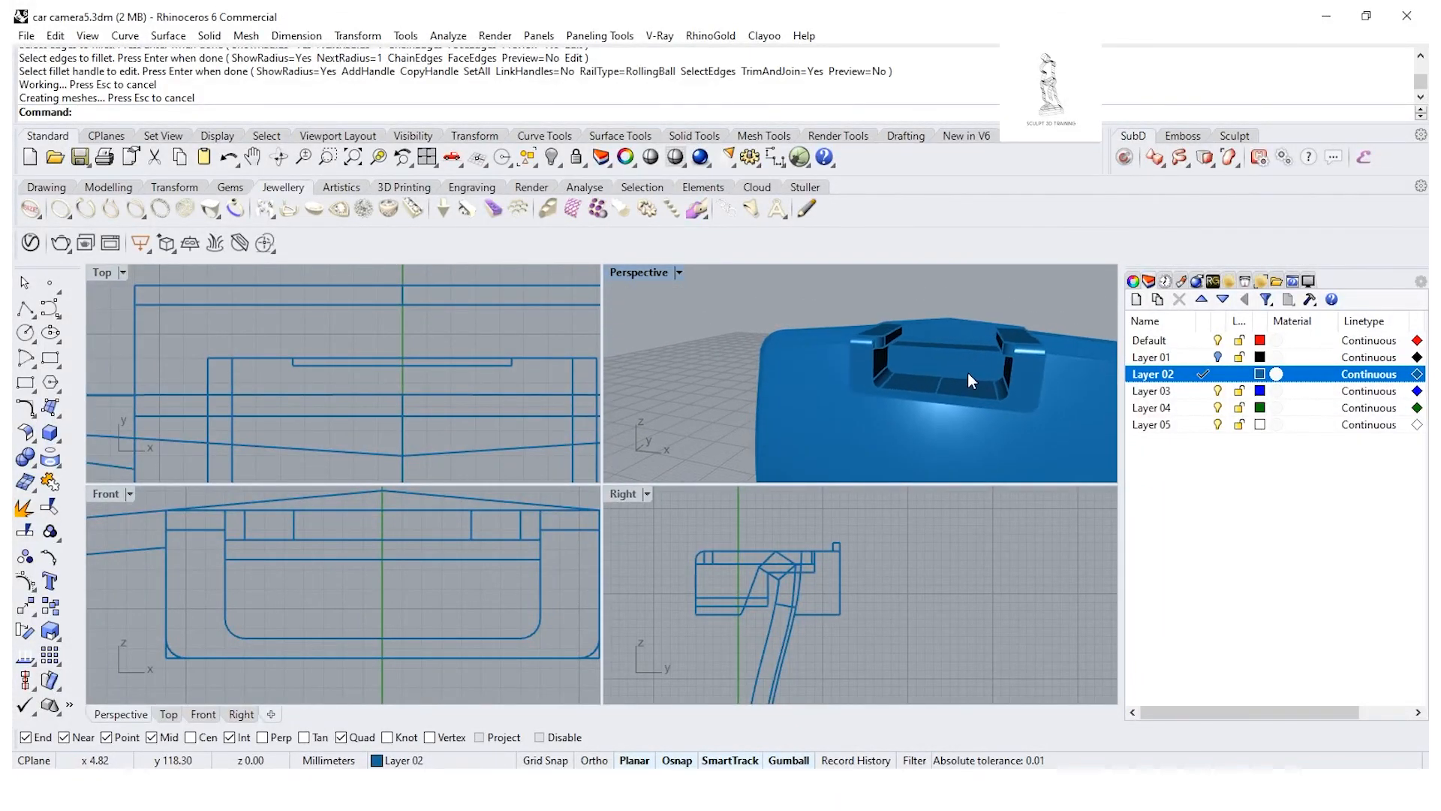
Step: Merge the coplanar faces of the mount body with MergeAllFaces
{"action": "left_click", "coordinate": [968, 374]}
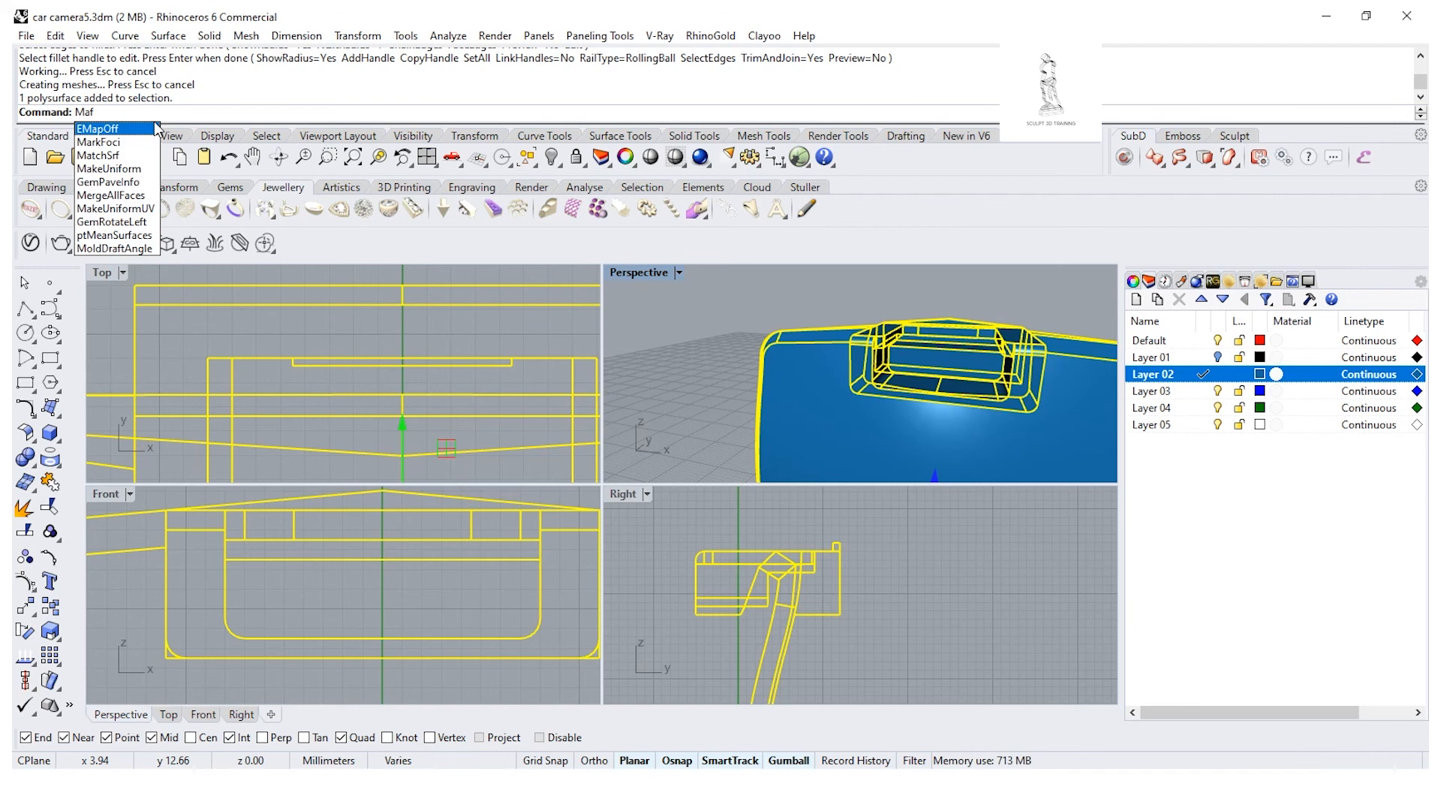
{"action": "left_click", "coordinate": [148, 197]}
{"action": "key", "text": "Escape"}
{"action": "mouse_move", "coordinate": [765, 355]}
{"action": "right_mouse_down"}
{"action": "mouse_move", "coordinate": [660, 331]}
{"action": "mouse_move", "coordinate": [1024, 350]}
{"action": "mouse_move", "coordinate": [894, 376]}
{"action": "mouse_move", "coordinate": [886, 398]}
{"action": "right_mouse_up"}
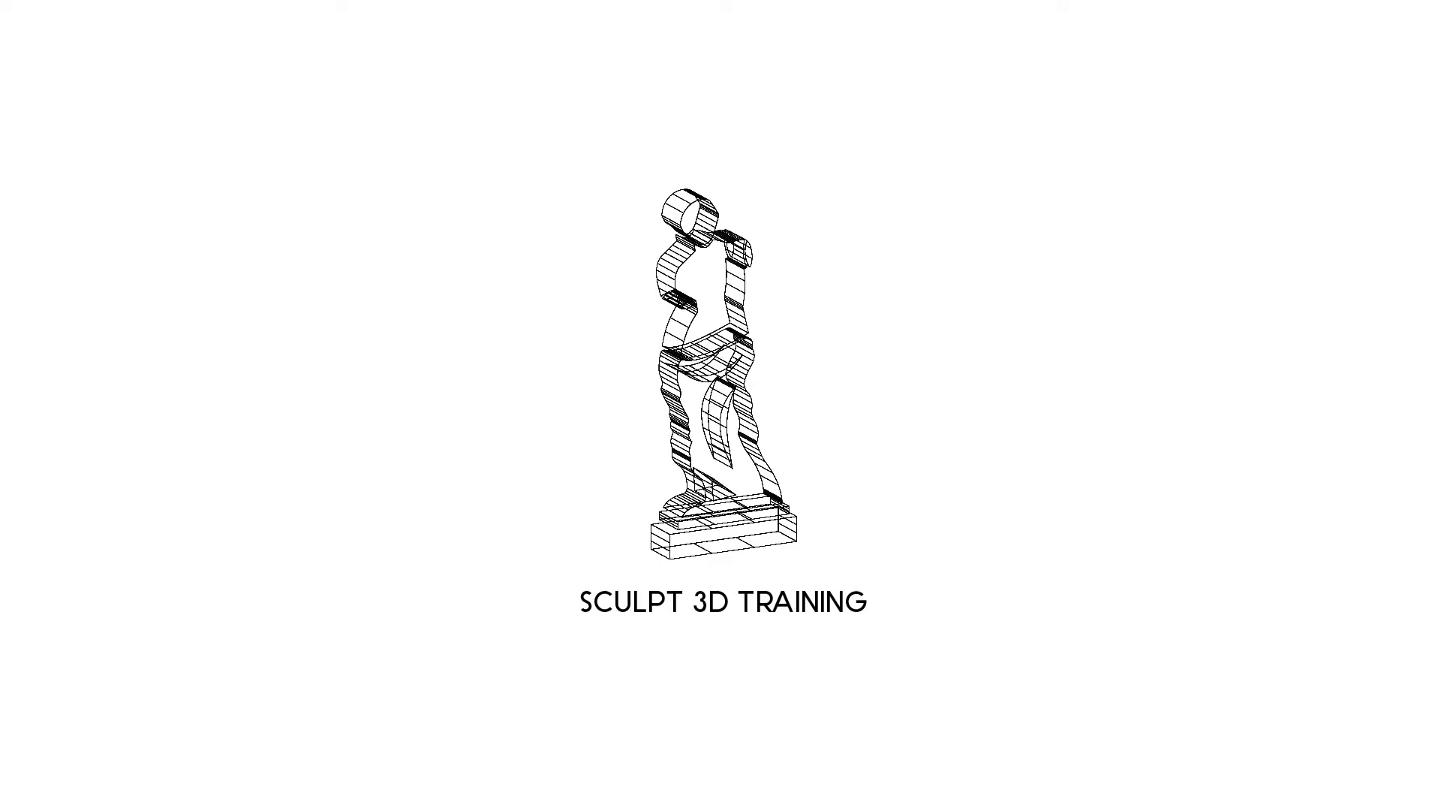